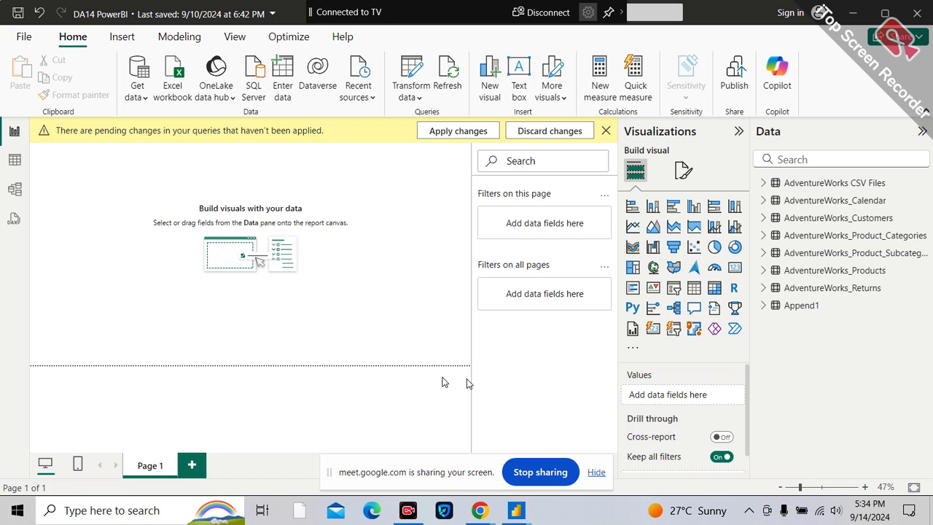
# Examine the key columns of the AdventureWorks_Product_Categories and AdventureWorks_Product_Subcategories tables in the table view.
pyautogui.click(15, 160)
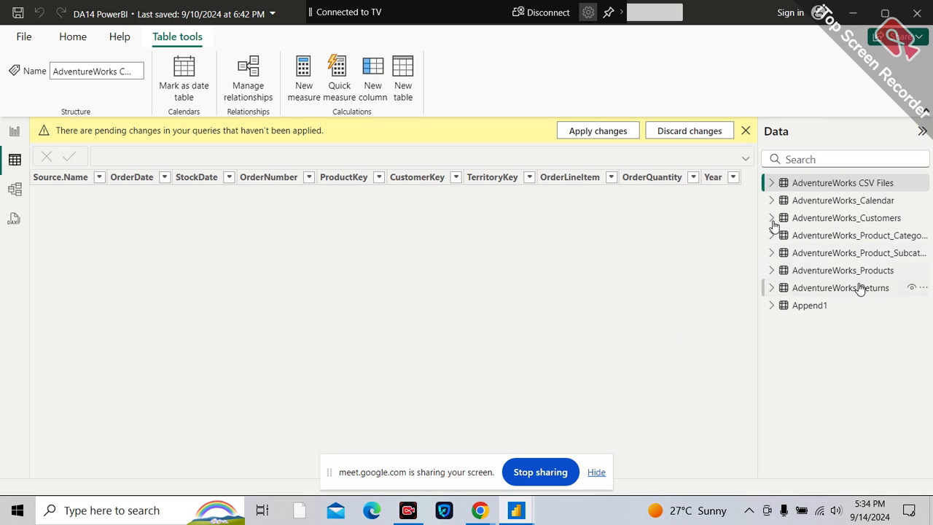
pyautogui.click(863, 236)
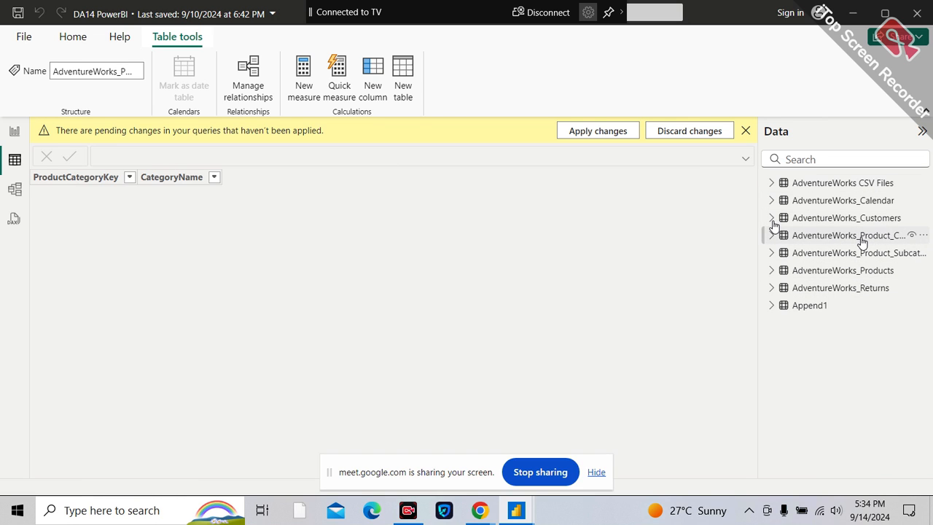
pyautogui.click(102, 179)
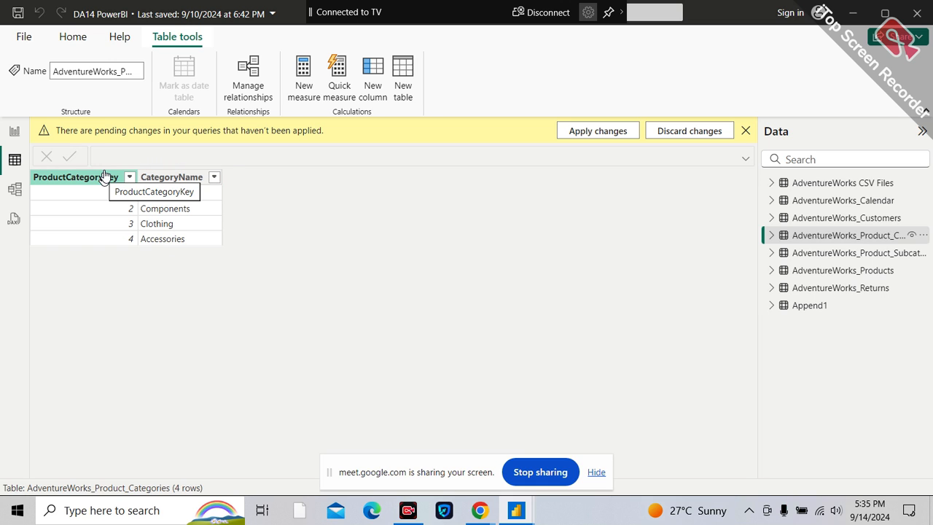
pyautogui.click(848, 252)
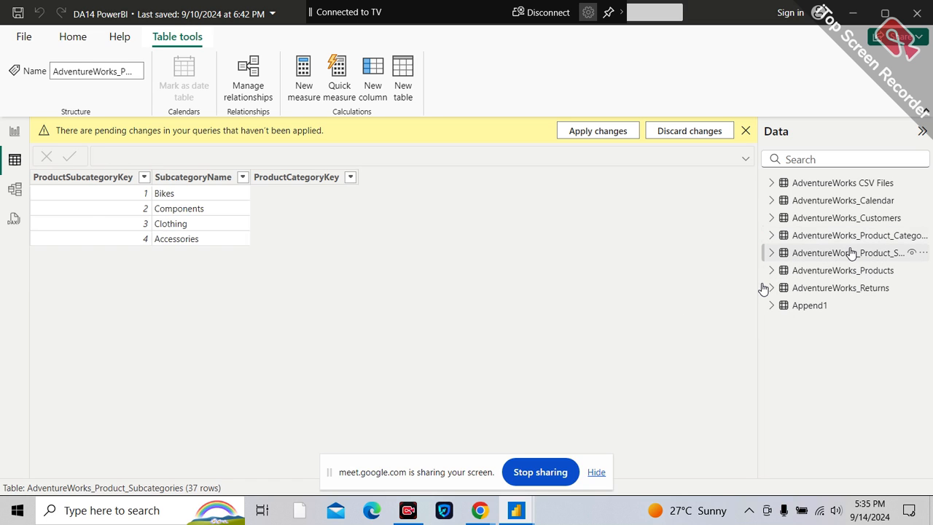
pyautogui.click(305, 182)
pyautogui.click(116, 179)
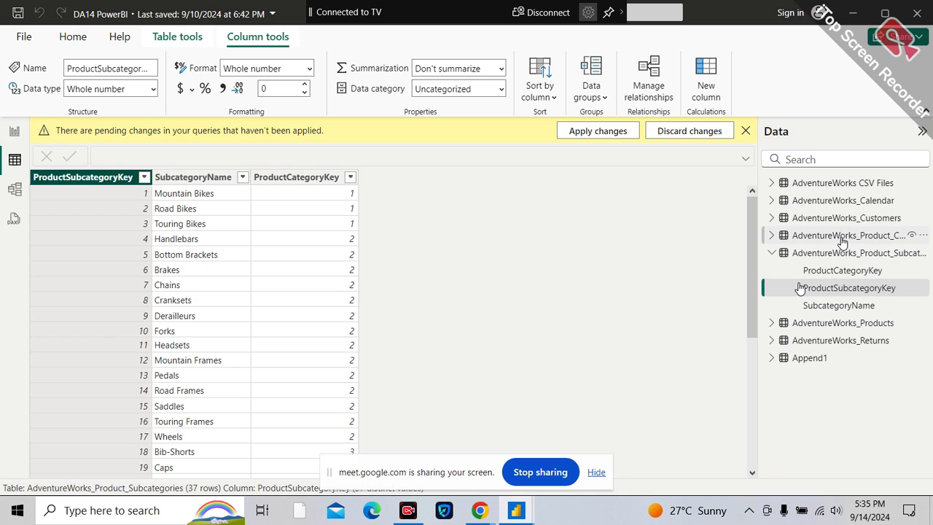
pyautogui.moveTo(853, 234)
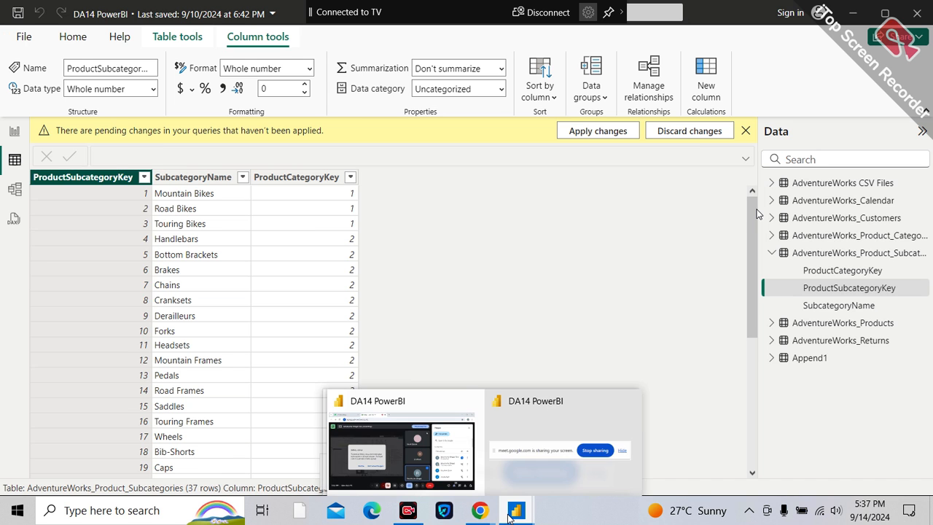
# Return to the report view, then switch to the Power Query Editor and show the AdventureWorks_Calendar query.
pyautogui.moveTo(516, 510)
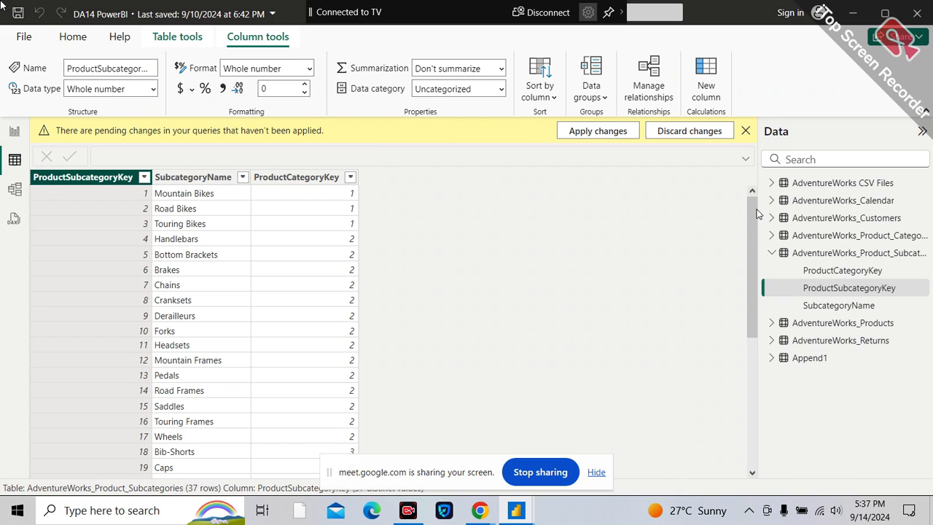
pyautogui.click(14, 132)
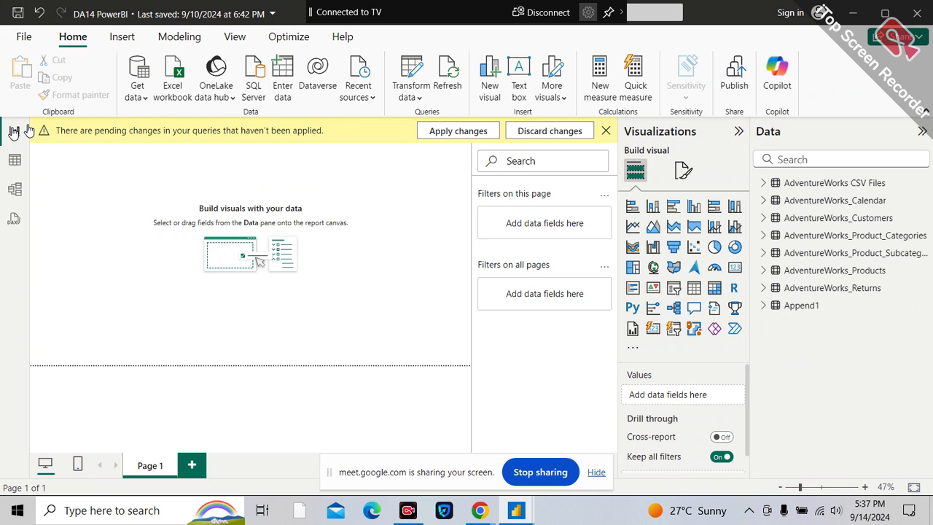
pyautogui.click(413, 99)
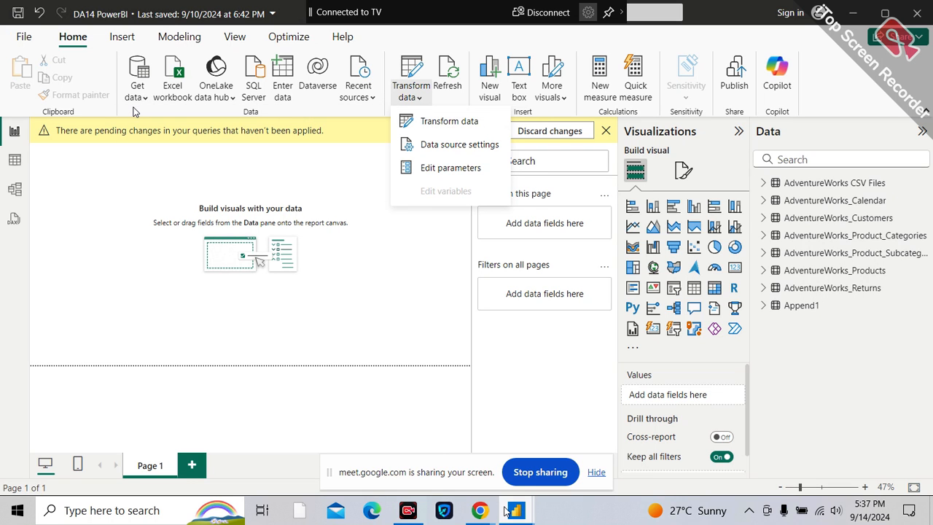
pyautogui.moveTo(516, 511)
pyautogui.click(557, 455)
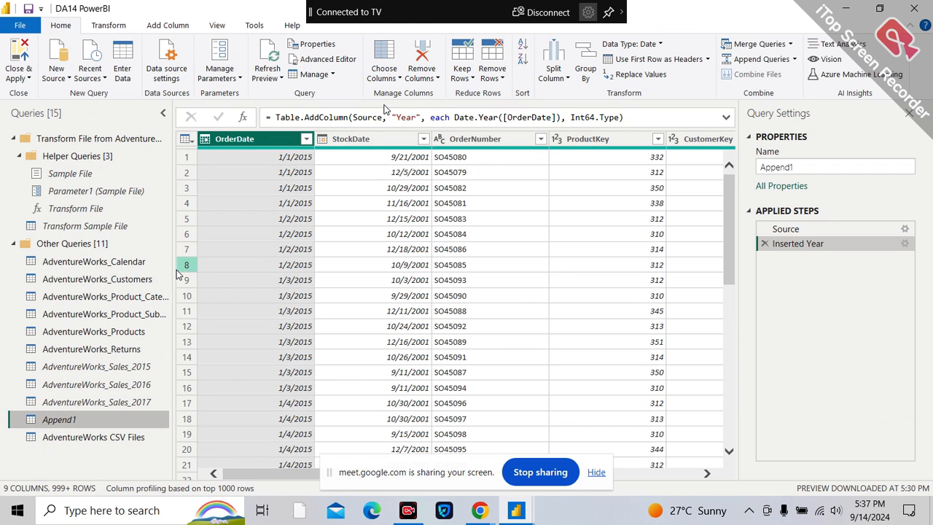
pyautogui.click(109, 261)
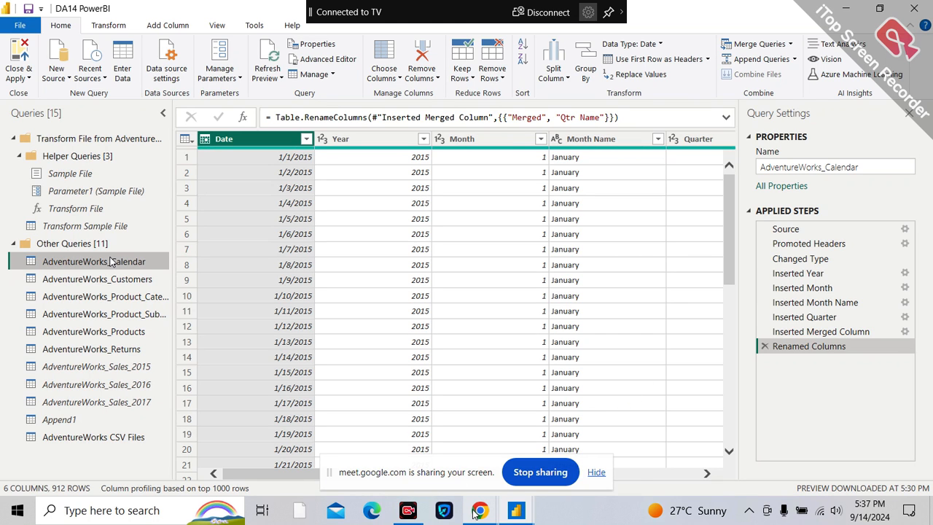
# Check the participants of the Google Meet call and return to the Power Query Editor.
pyautogui.moveTo(479, 510)
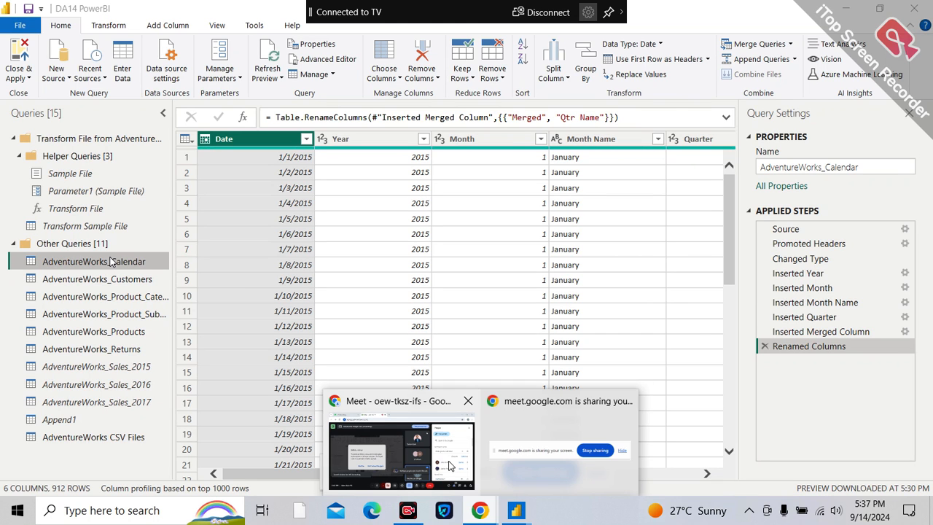
pyautogui.click(450, 466)
pyautogui.click(845, 320)
pyautogui.click(847, 320)
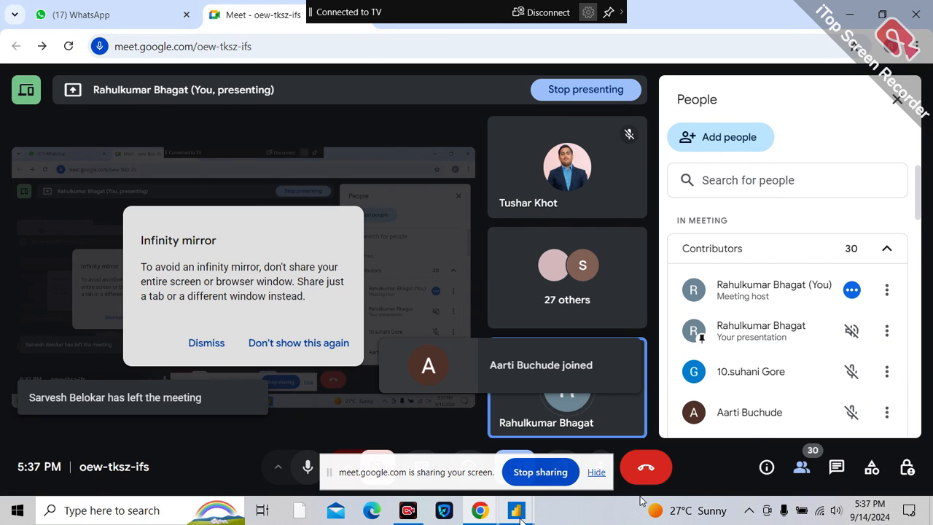
pyautogui.moveTo(519, 514)
pyautogui.click(594, 441)
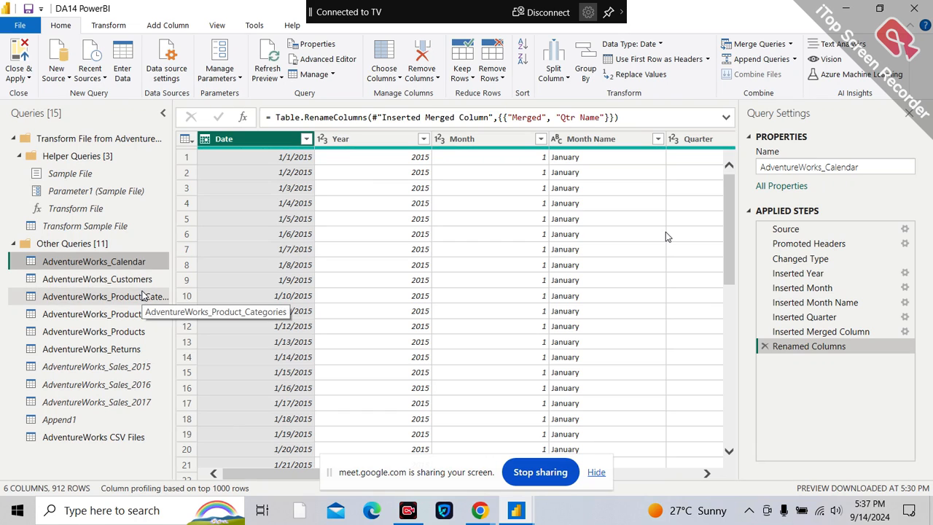
# View the AdventureWorks_Product_Categories and AdventureWorks_Customers queries and examine the available Merge Queries options.
pyautogui.click(143, 295)
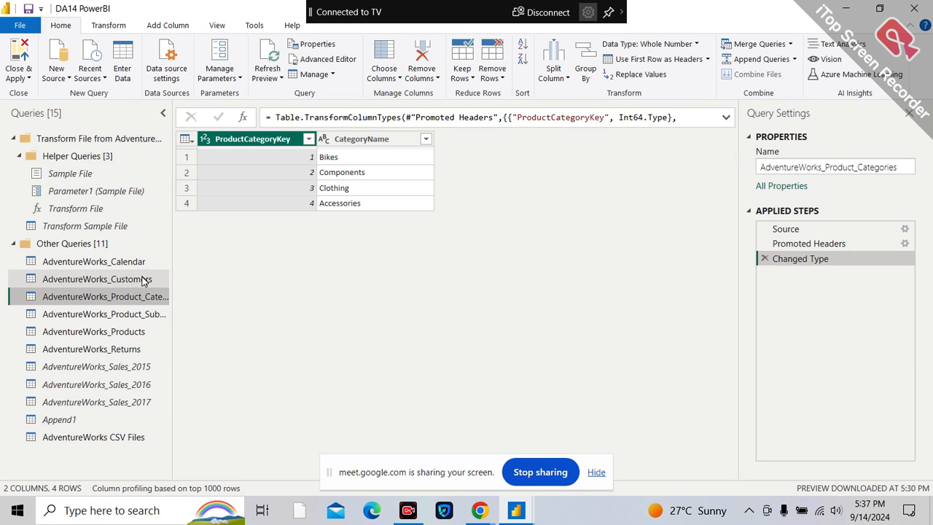
pyautogui.click(142, 279)
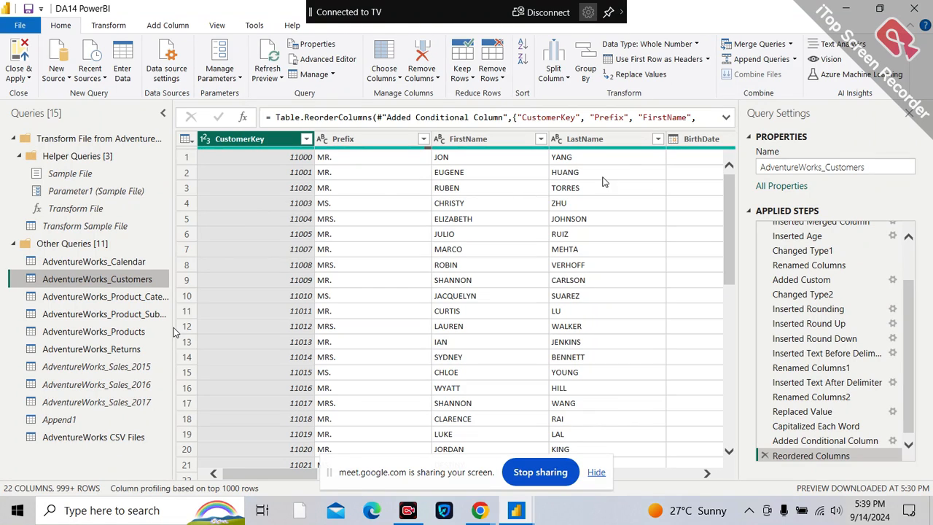
pyautogui.click(790, 46)
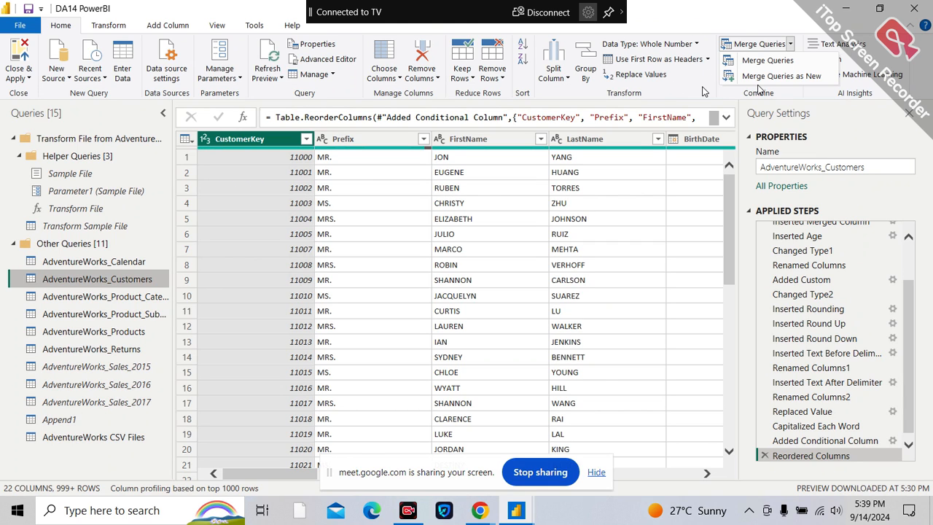
pyautogui.click(697, 86)
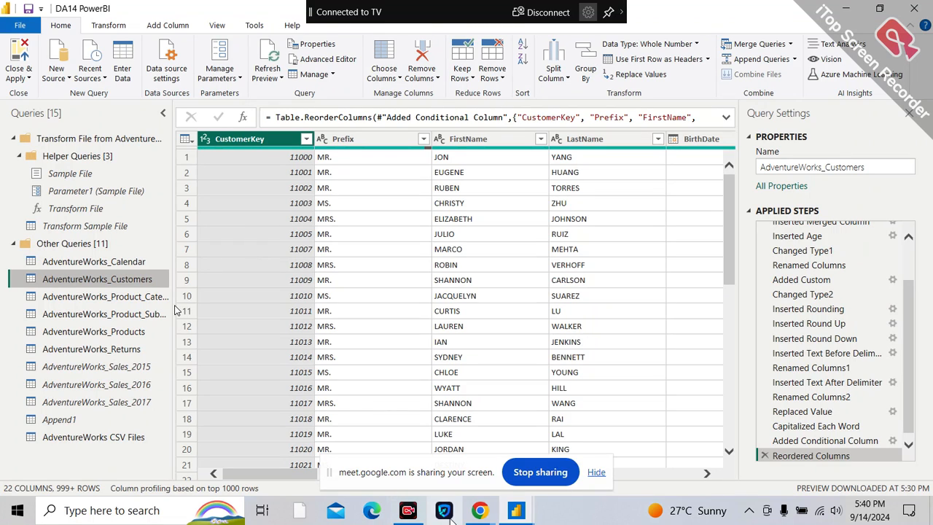
# Look at the Google Meet call again and switch back to the AdventureWorks_Customers query in the Power Query Editor.
pyautogui.moveTo(480, 510)
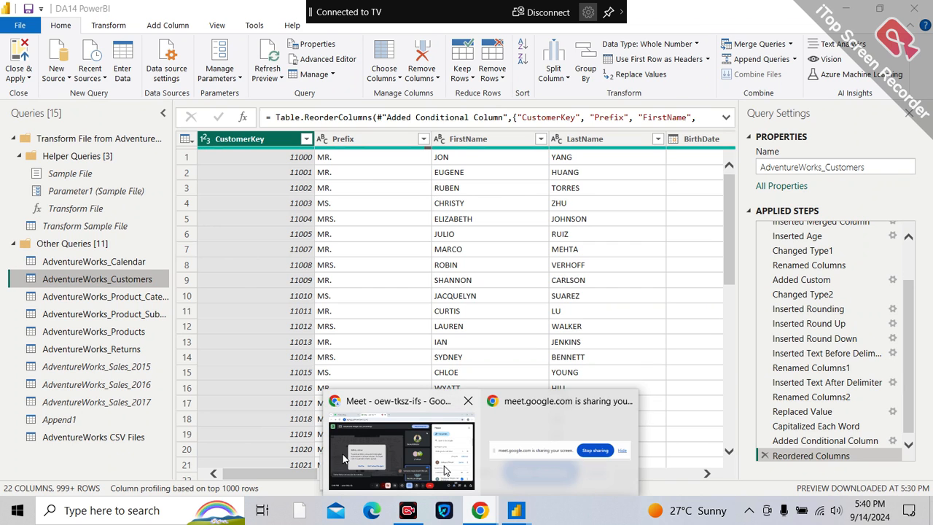
pyautogui.click(446, 471)
pyautogui.click(846, 320)
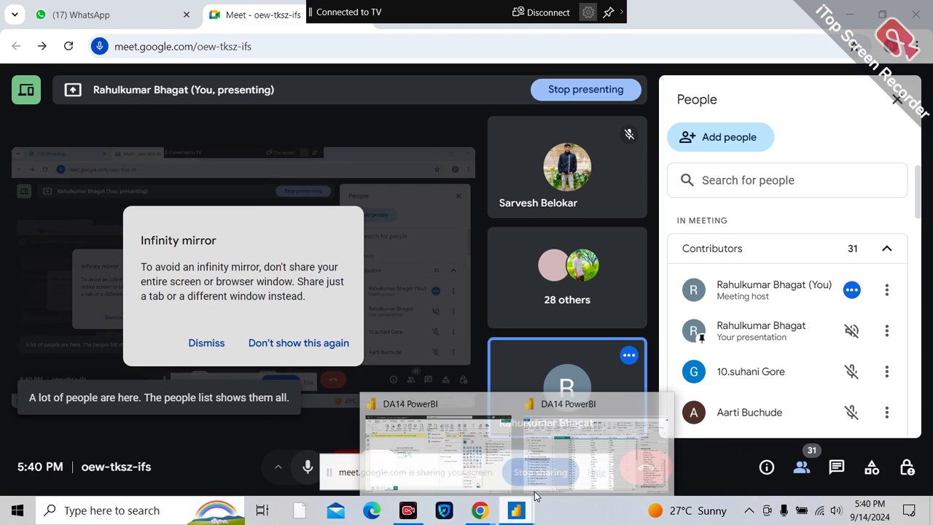
pyautogui.click(536, 496)
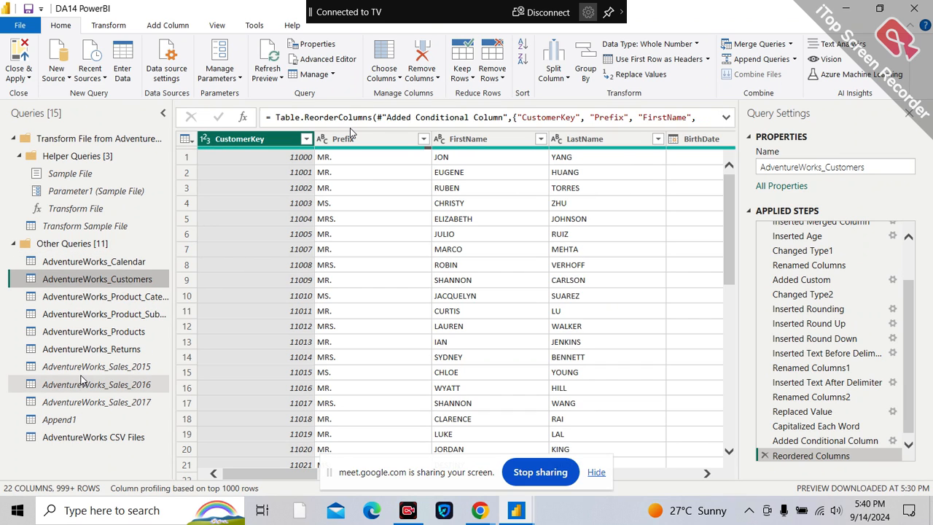
# Copy the entire M code of the AdventureWorks_Calendar query from the Advanced Editor and leave the code unchanged.
pyautogui.click(124, 263)
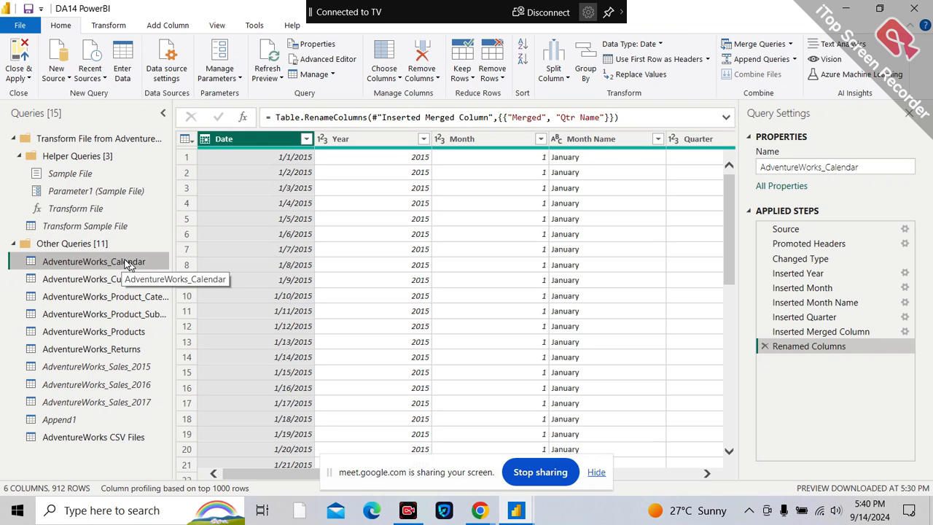
pyautogui.click(325, 61)
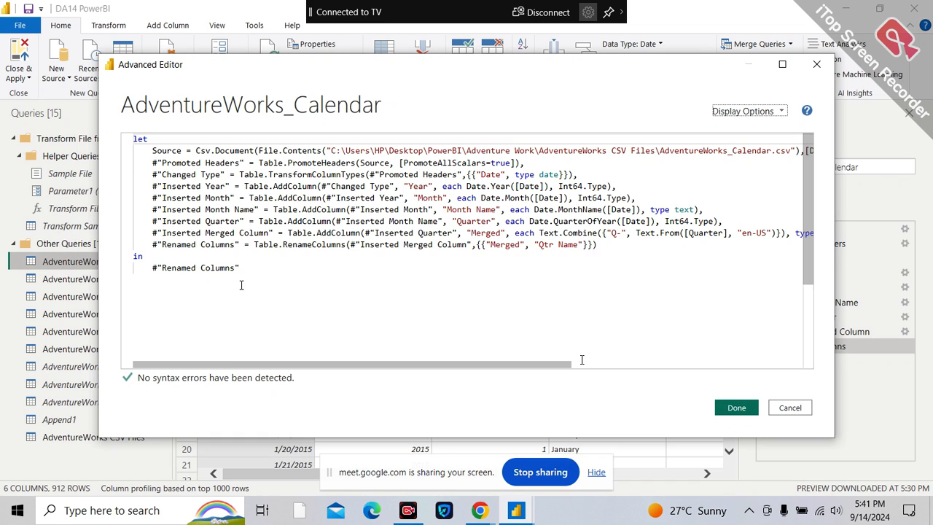
pyautogui.hotkey('ctrl', 'a')
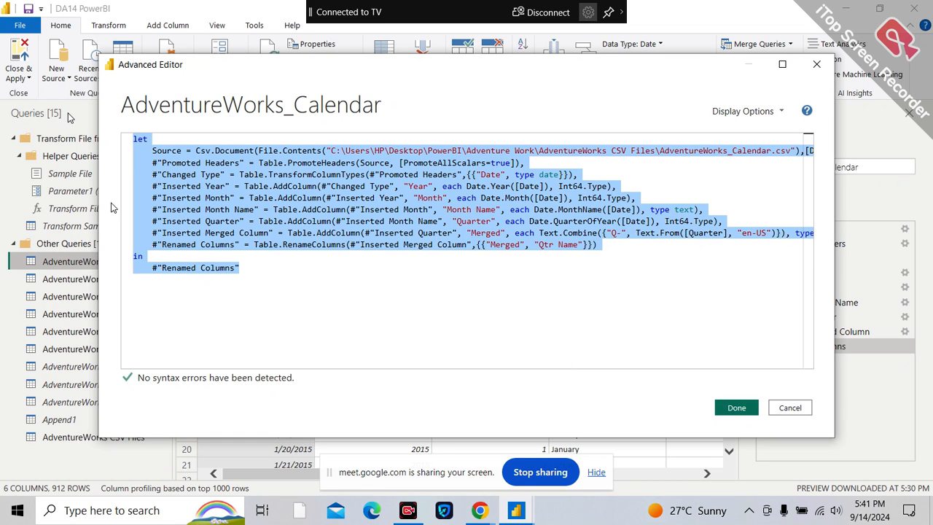
pyautogui.click(793, 409)
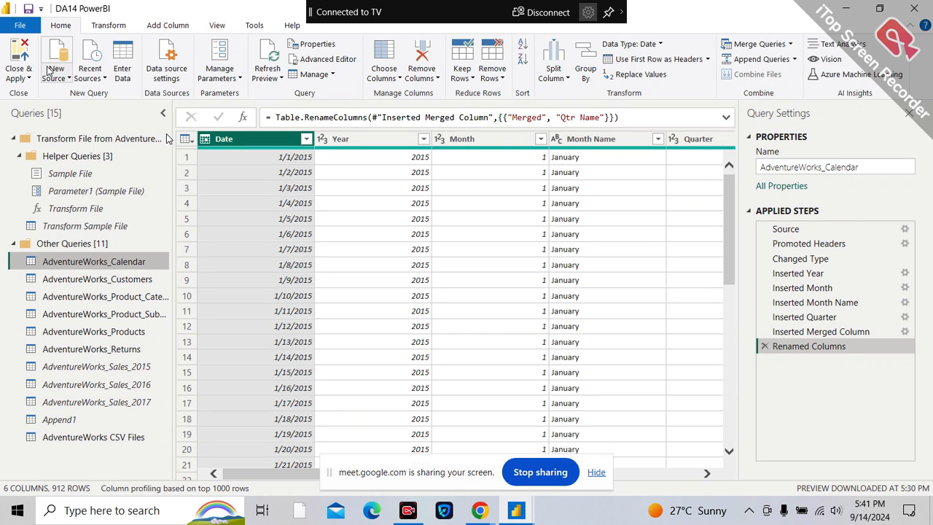
# Create a blank query and replace its default code with the copied AdventureWorks_Calendar code in the Advanced Editor.
pyautogui.click(73, 83)
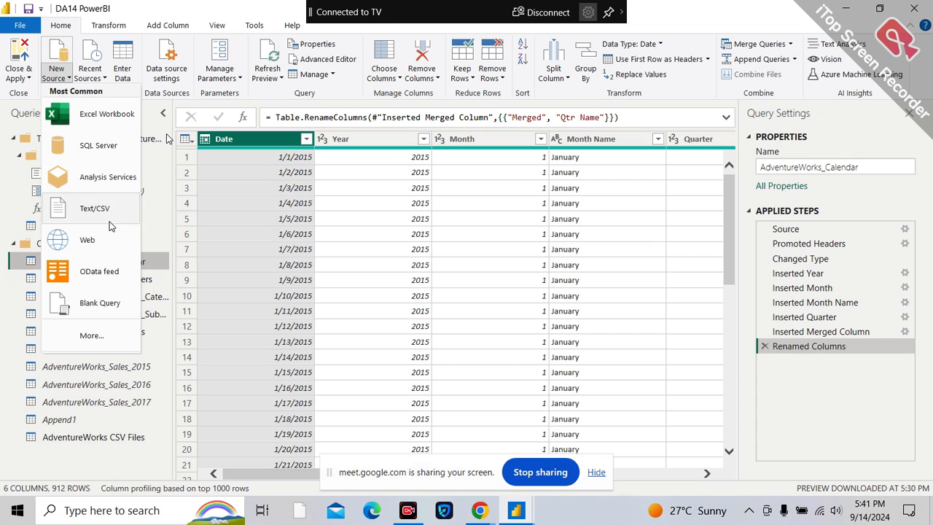
pyautogui.click(102, 310)
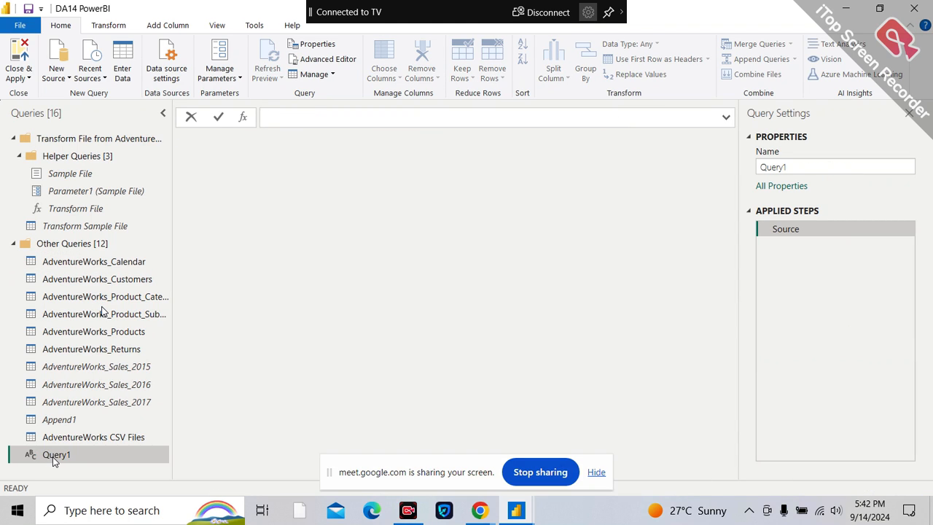
pyautogui.click(327, 60)
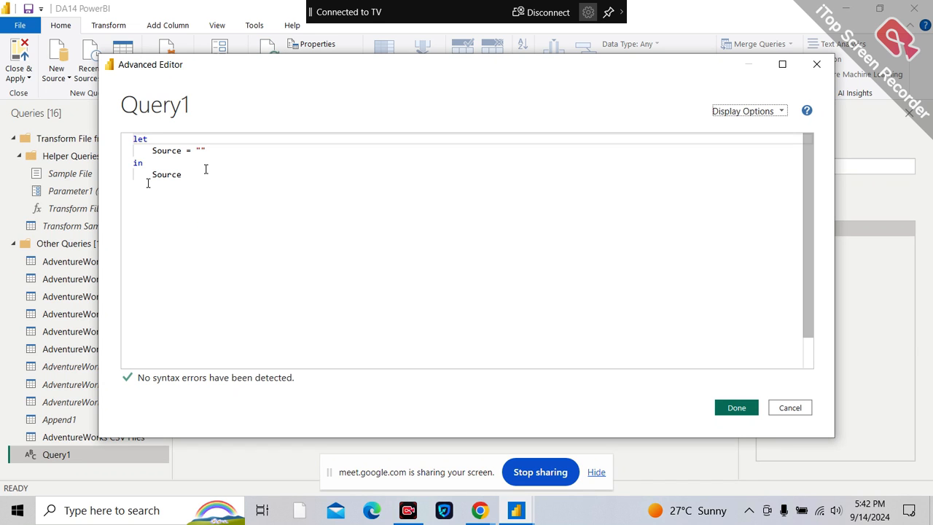
pyautogui.moveTo(207, 172); pyautogui.dragTo(105, 145)
pyautogui.hotkey('ctrl', 'v')
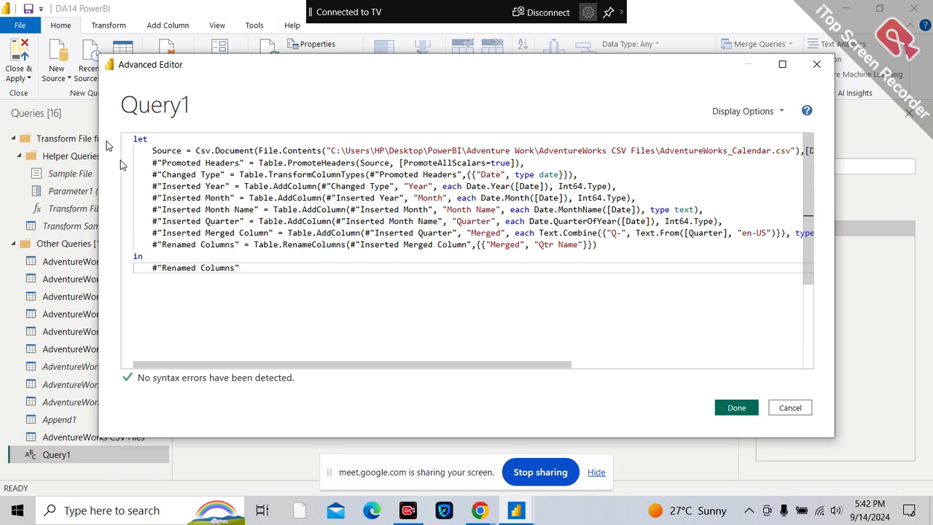
pyautogui.click(739, 407)
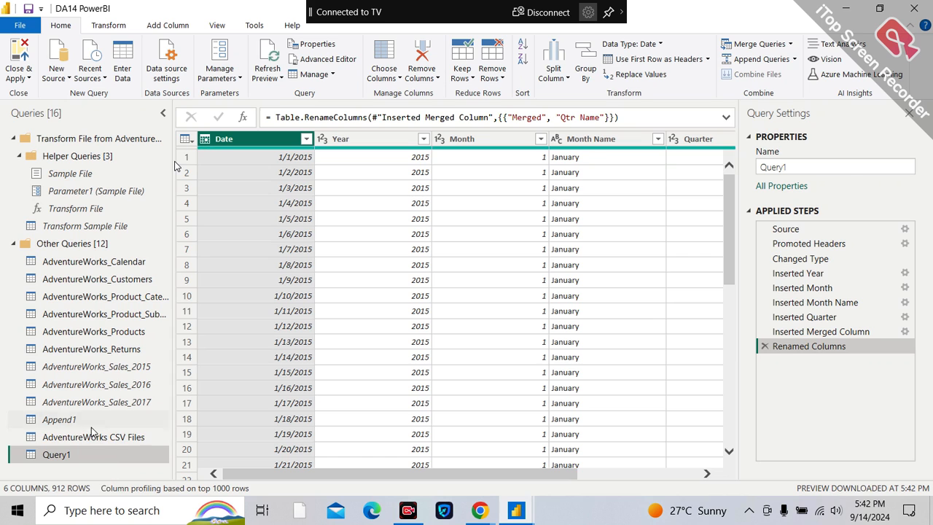
# Duplicate the AdventureWorks_Calendar query and compare the original with its copy.
pyautogui.click(123, 264)
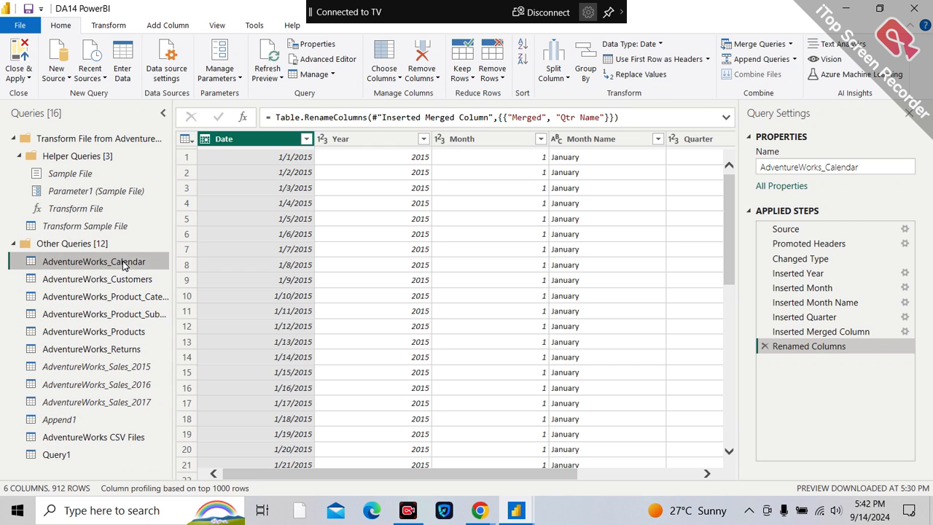
pyautogui.rightClick(123, 265)
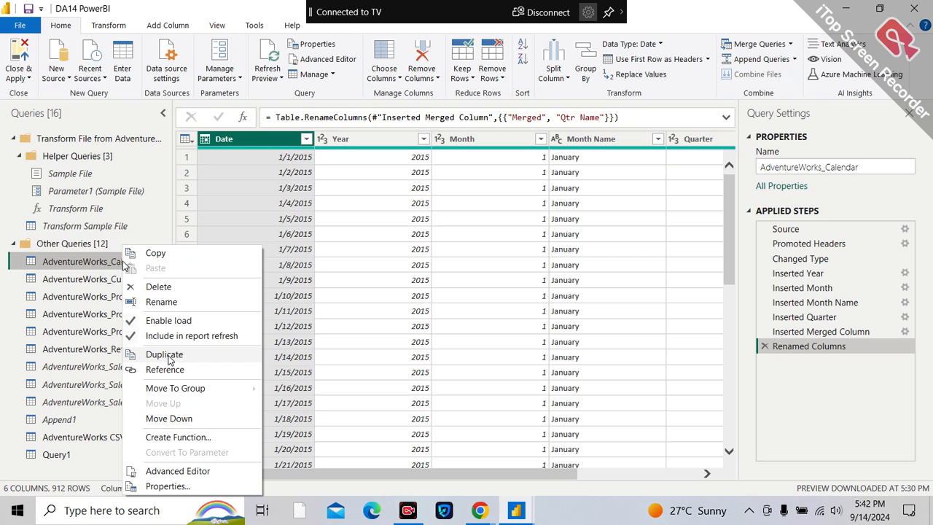
pyautogui.click(165, 356)
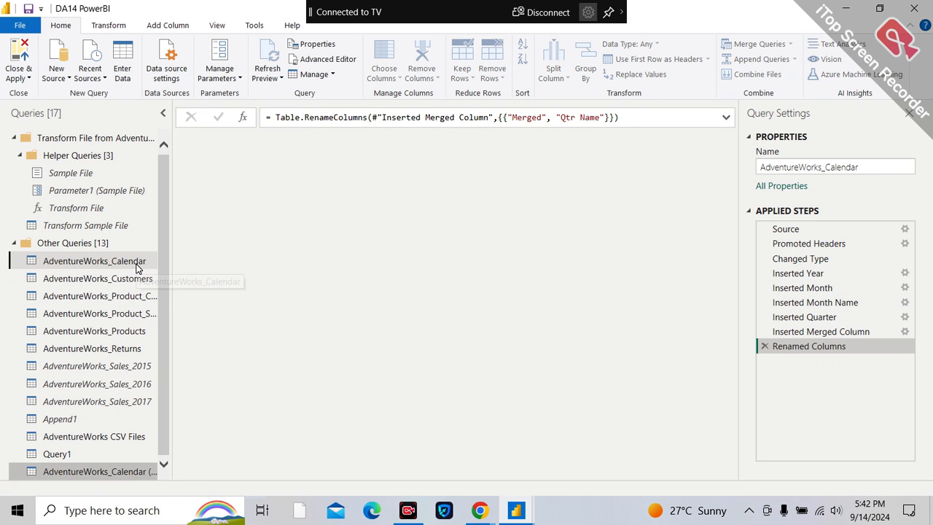
pyautogui.click(136, 263)
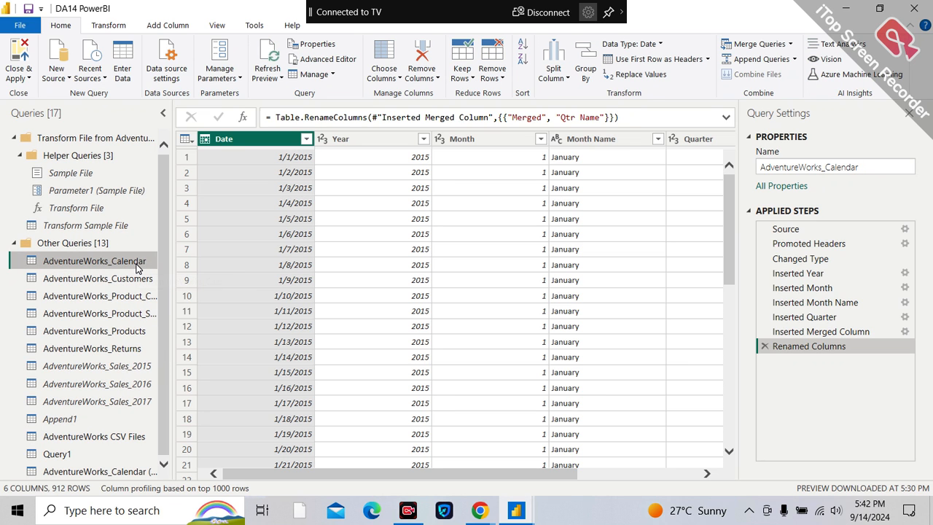
pyautogui.click(123, 471)
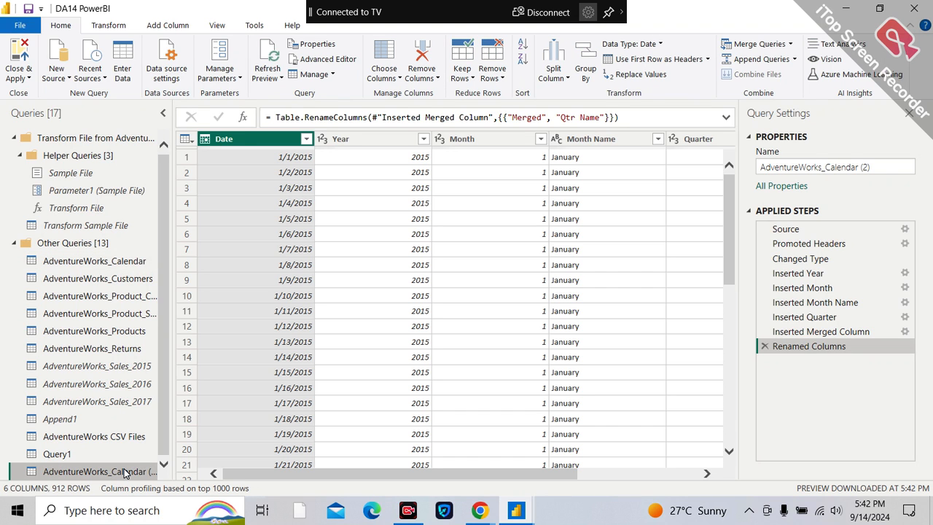
# Add a Start of Month column based on the Date column to the original AdventureWorks_Calendar query.
pyautogui.click(131, 263)
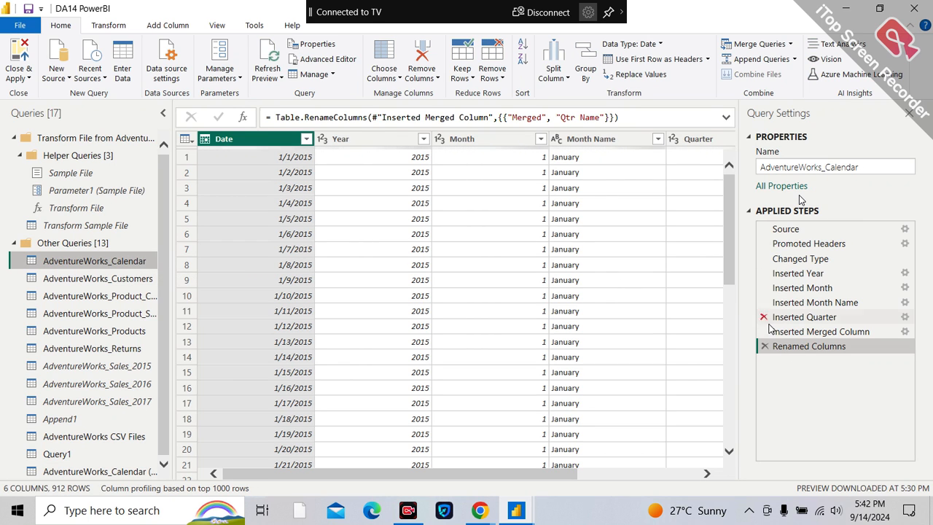
pyautogui.click(114, 472)
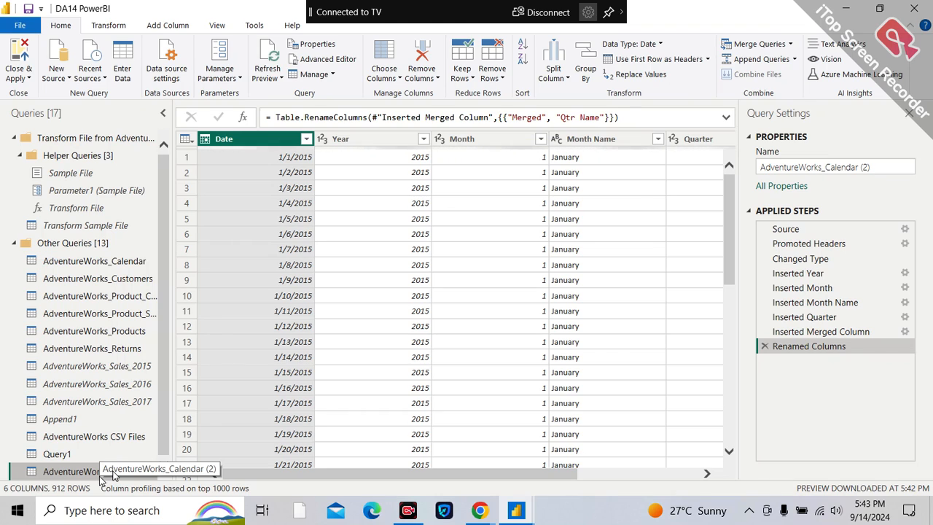
pyautogui.click(126, 264)
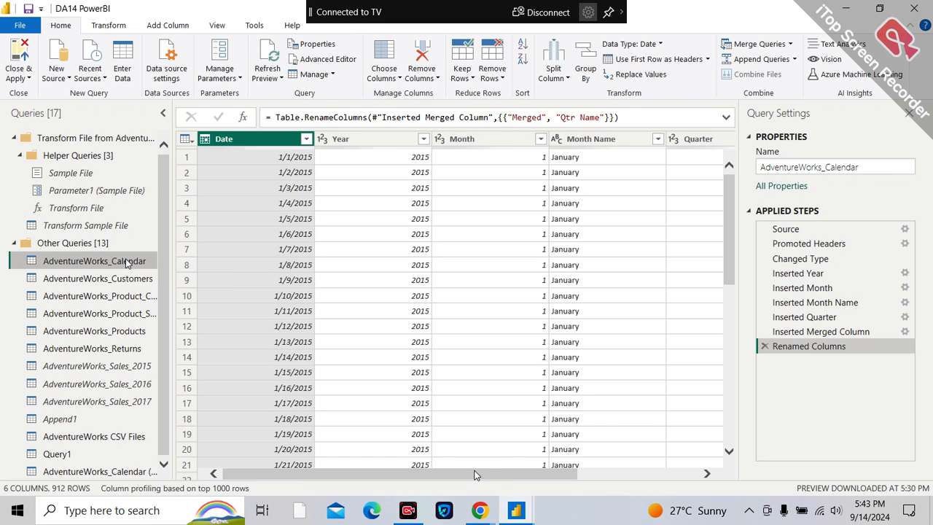
pyautogui.moveTo(475, 473); pyautogui.dragTo(739, 472)
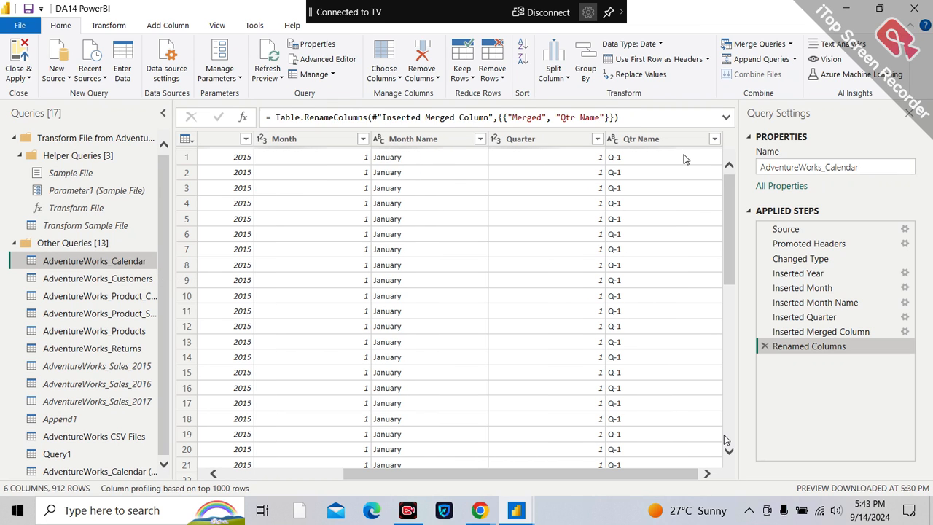
pyautogui.moveTo(406, 474); pyautogui.dragTo(285, 474)
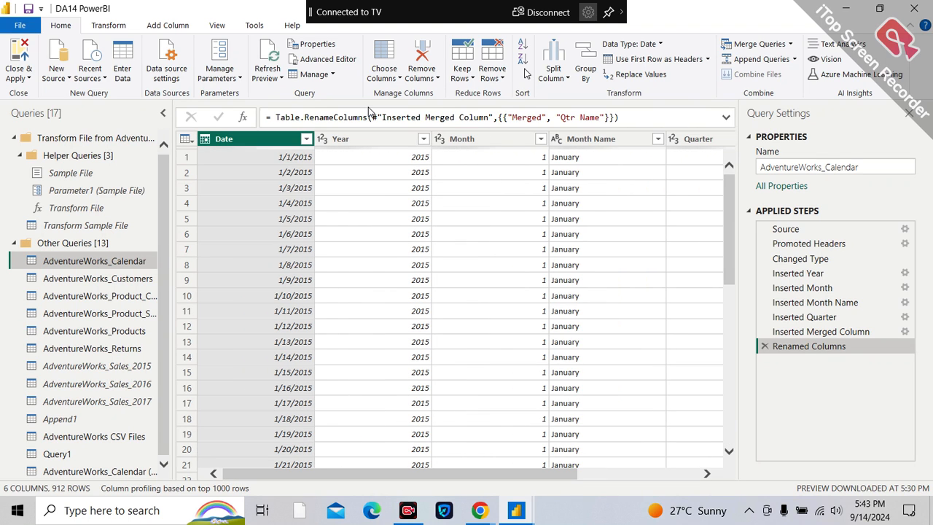
pyautogui.click(707, 60)
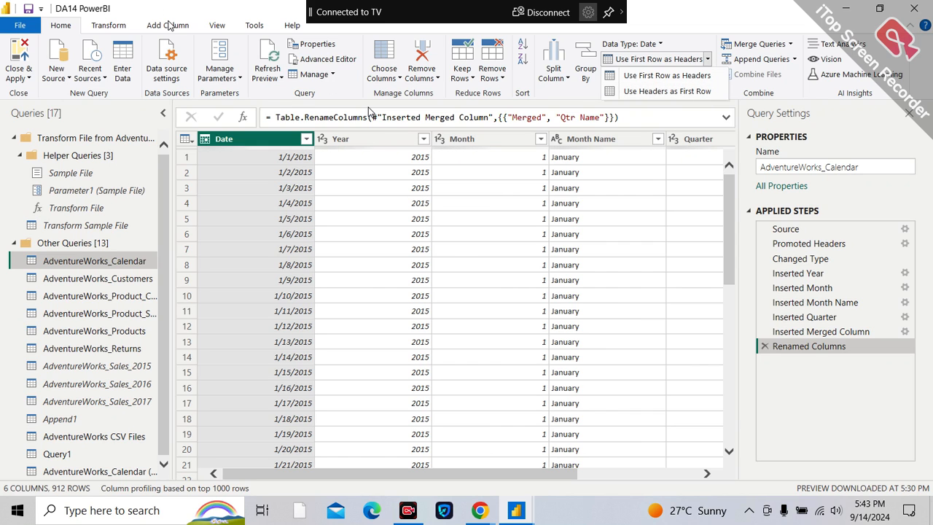
pyautogui.click(169, 26)
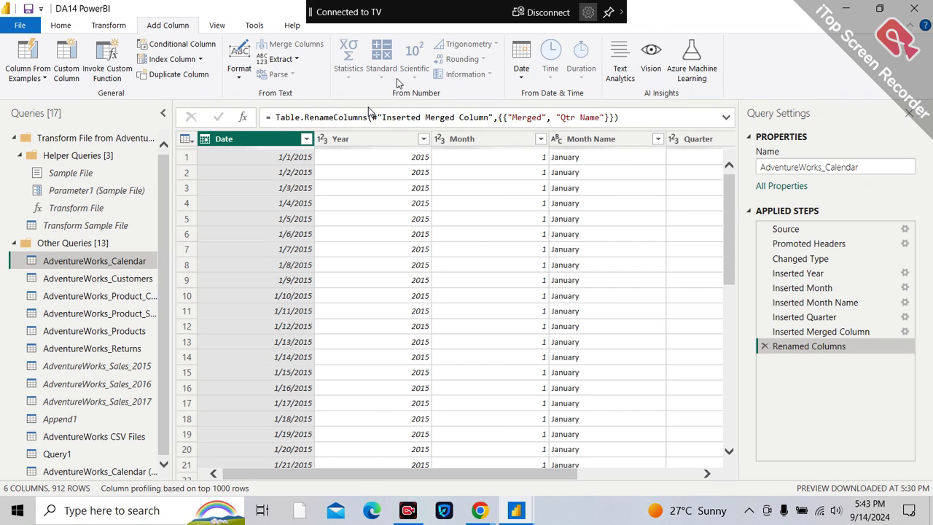
pyautogui.click(521, 77)
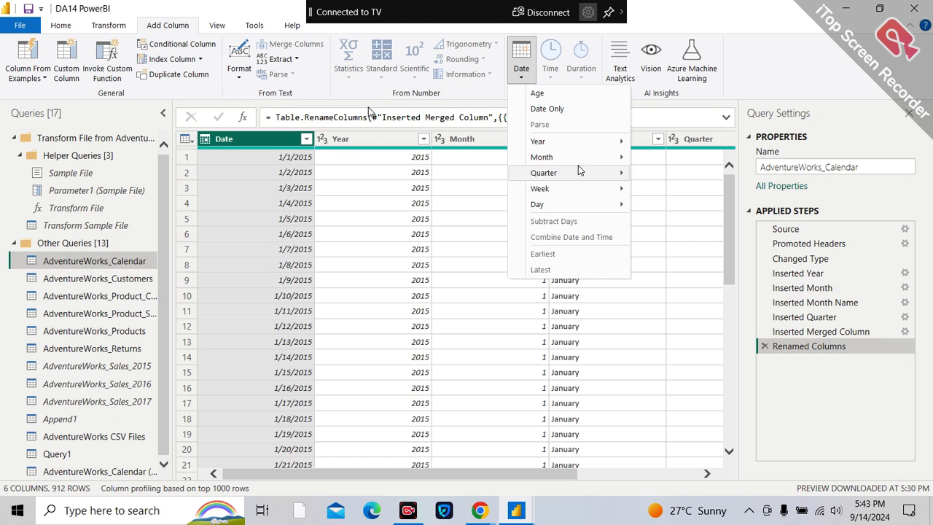
pyautogui.moveTo(624, 171)
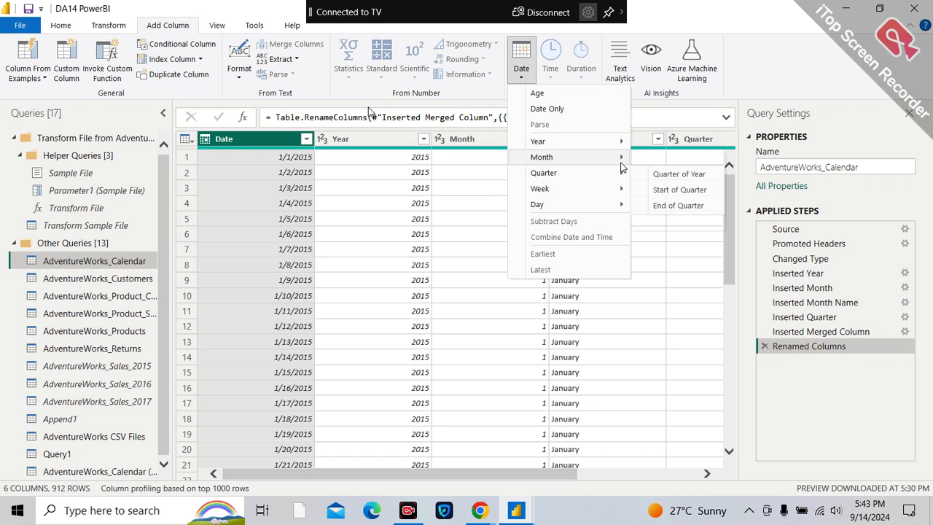
pyautogui.click(676, 175)
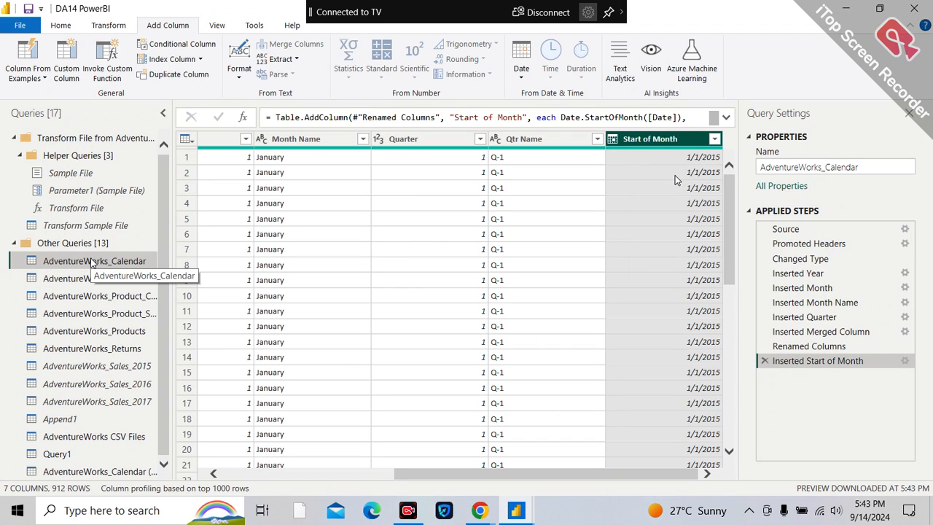
# Compare the columns and applied steps of AdventureWorks_Calendar (2) with those of the original AdventureWorks_Calendar query.
pyautogui.click(87, 472)
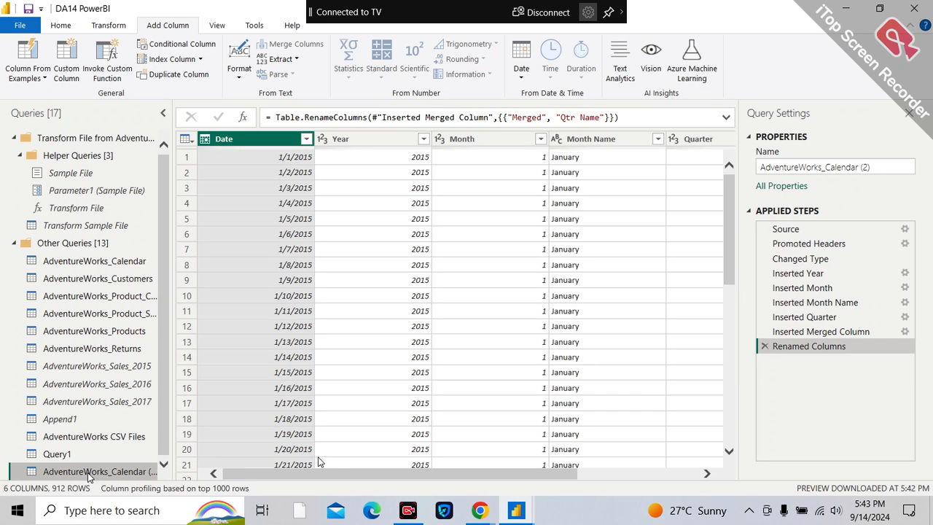
pyautogui.moveTo(333, 476); pyautogui.dragTo(673, 454)
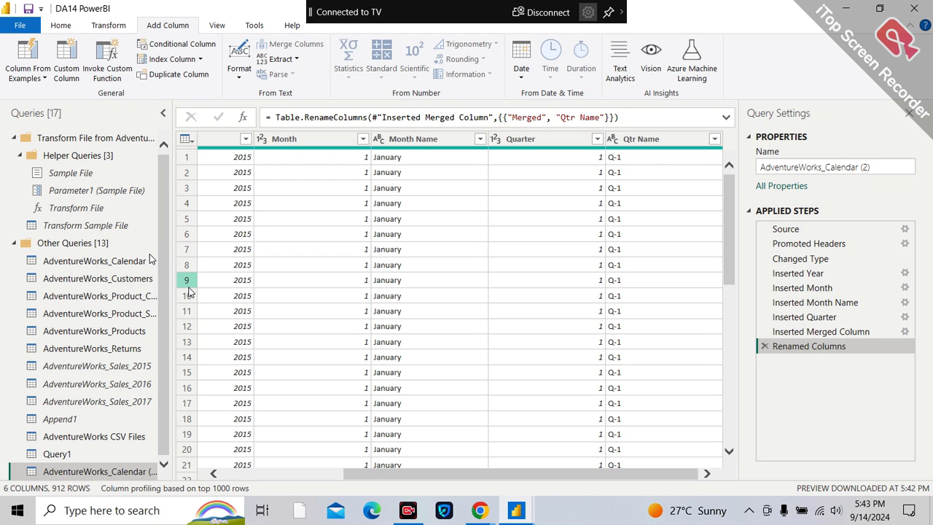
pyautogui.click(106, 261)
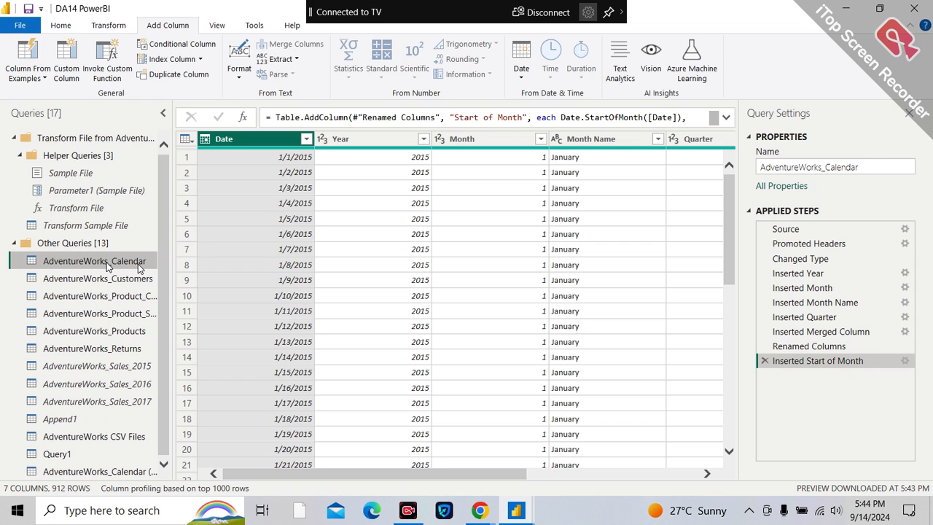
pyautogui.click(125, 471)
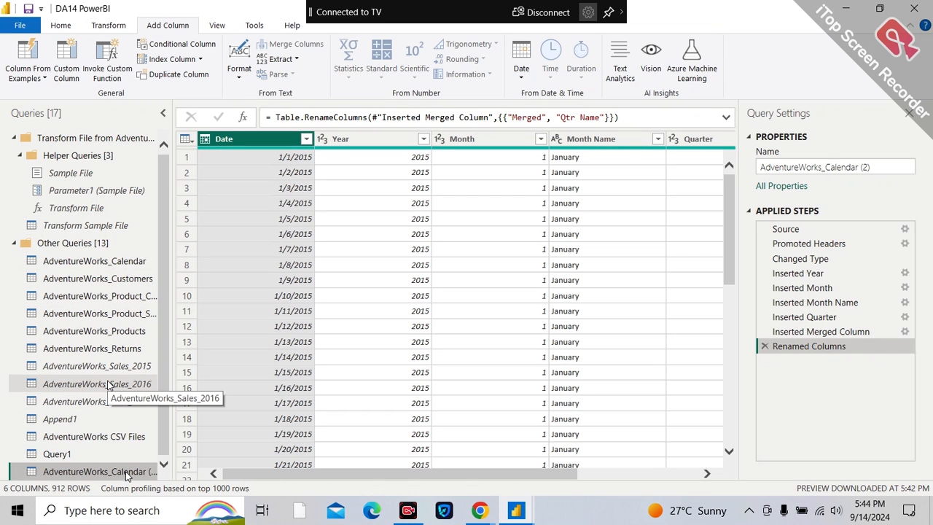
pyautogui.click(120, 262)
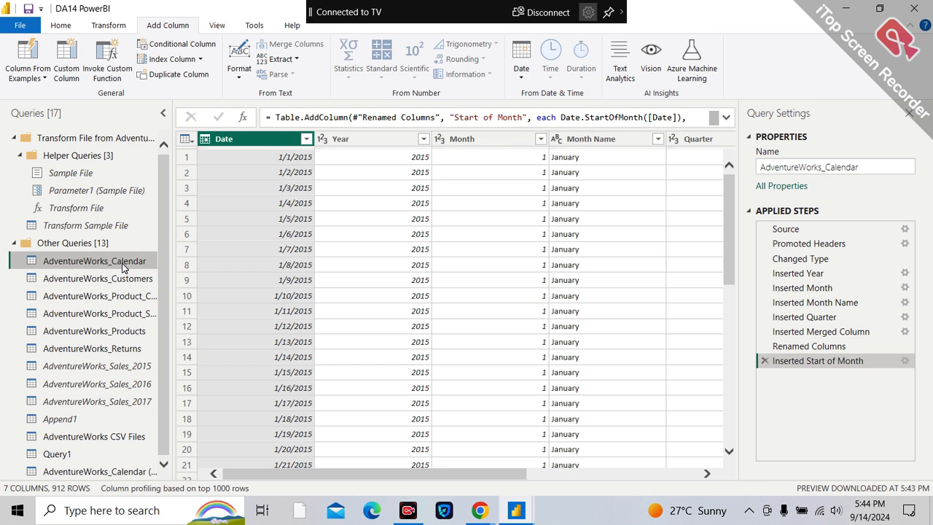
pyautogui.click(107, 473)
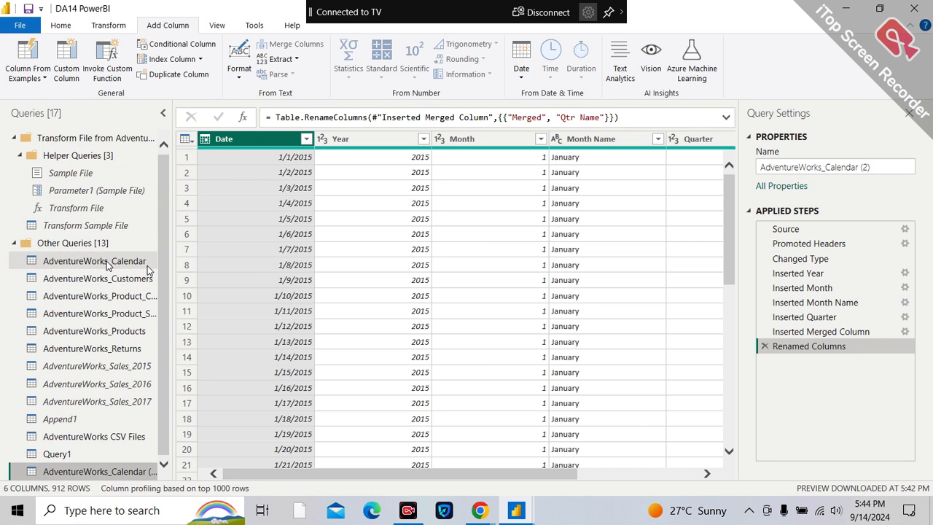
pyautogui.click(105, 263)
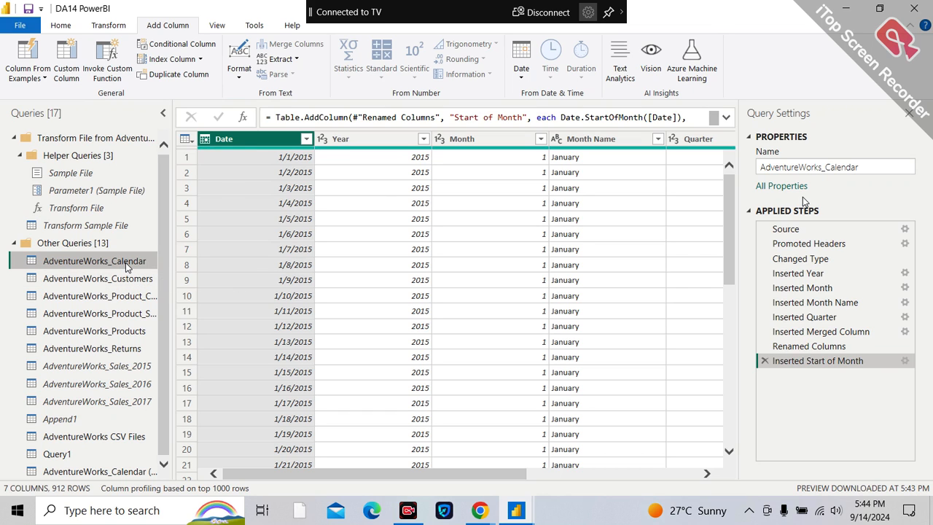
# Add an End of Month column based on the Date column to the duplicated query AdventureWorks_Calendar (2).
pyautogui.click(82, 472)
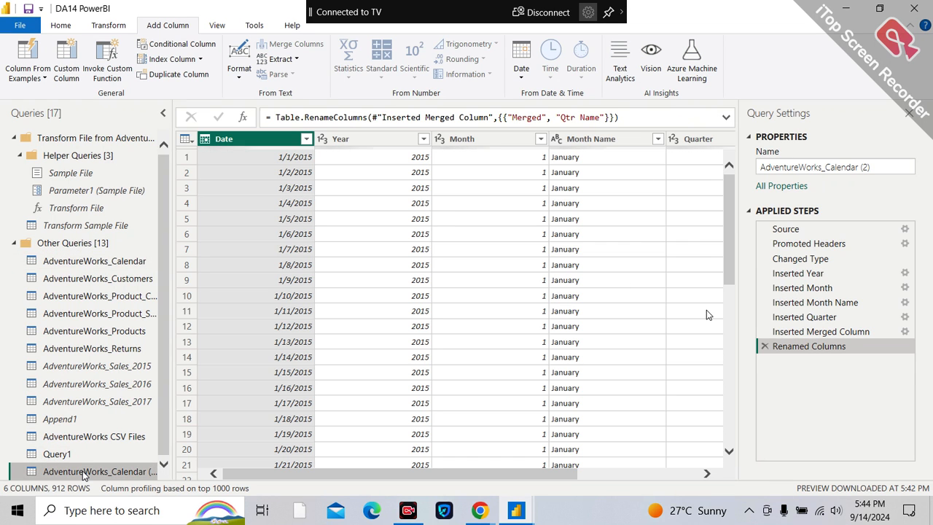
pyautogui.click(521, 79)
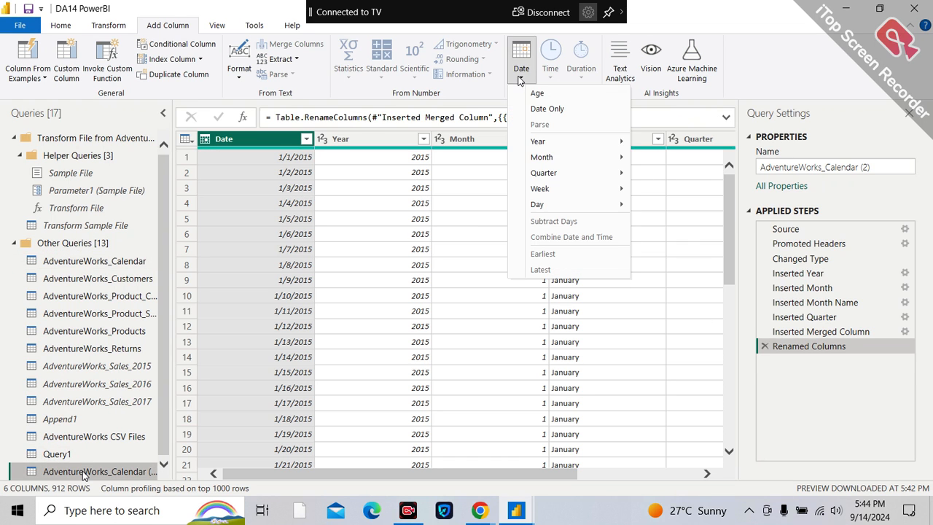
pyautogui.moveTo(608, 156)
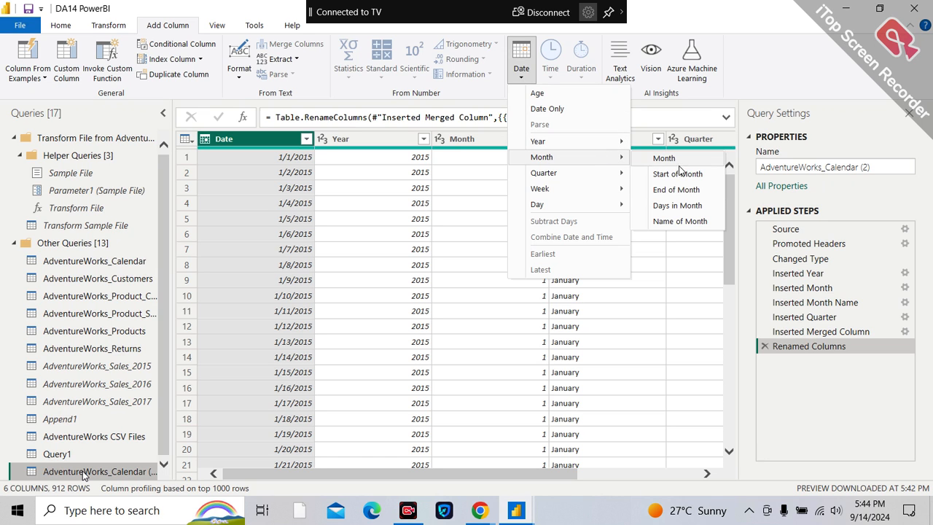
pyautogui.click(682, 191)
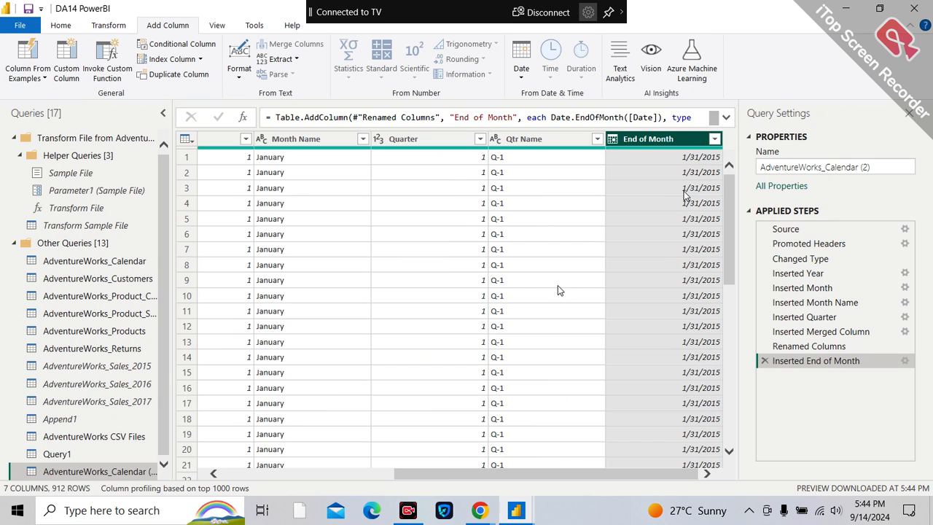
# Check the last columns of the original AdventureWorks_Calendar query and create a reference query from it.
pyautogui.click(109, 261)
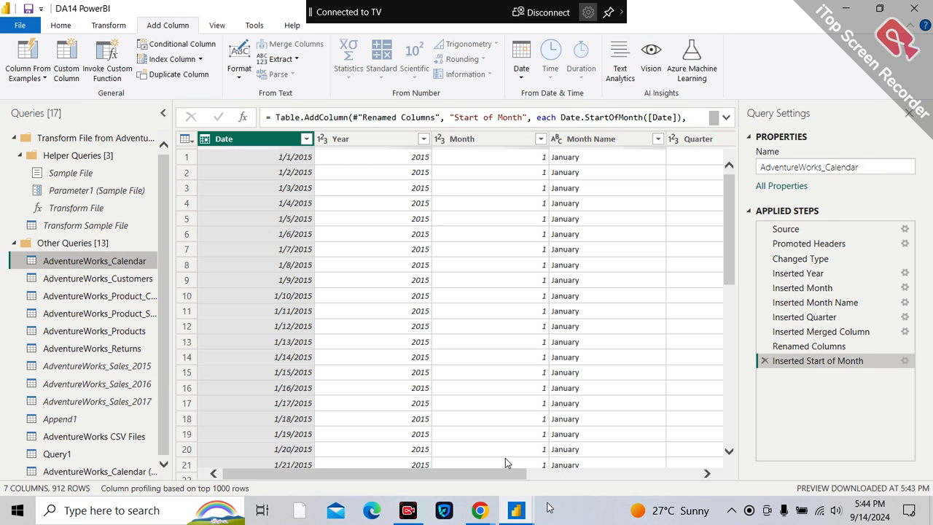
pyautogui.moveTo(505, 471); pyautogui.dragTo(681, 472)
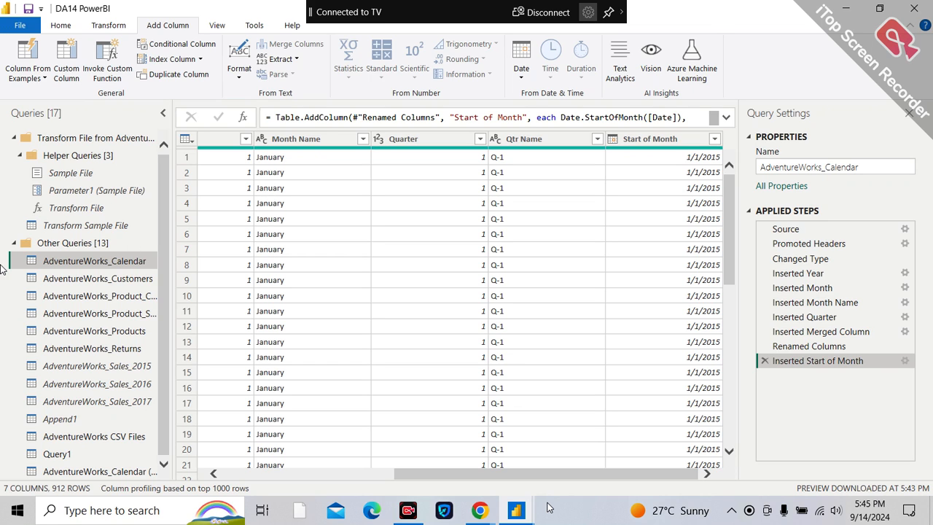
pyautogui.rightClick(106, 261)
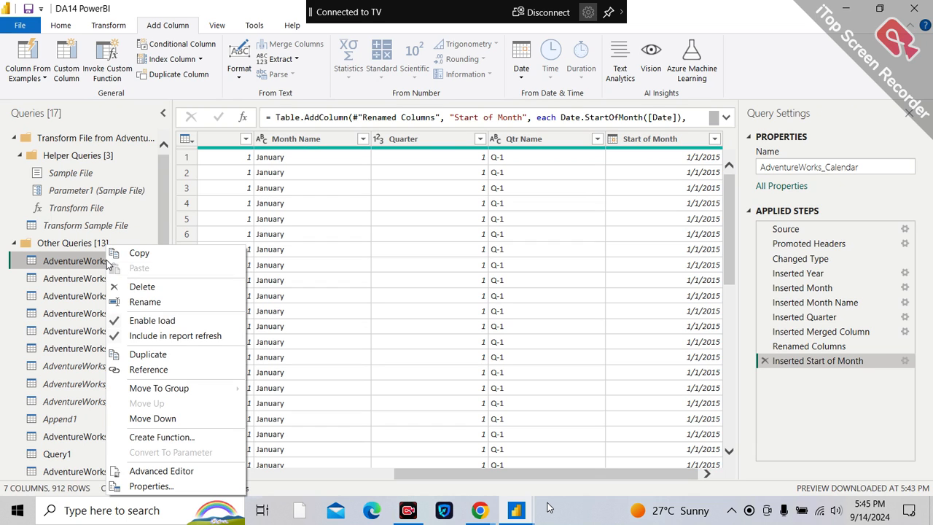
pyautogui.click(148, 370)
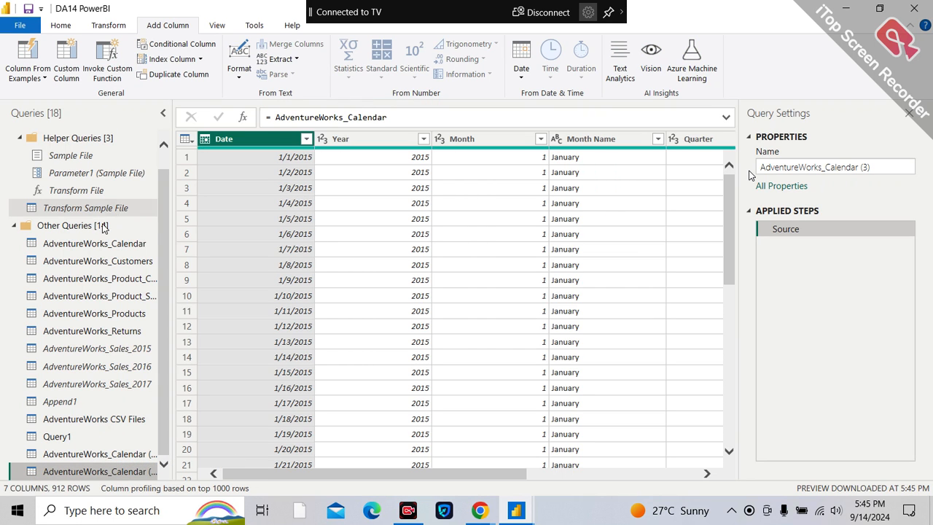
# Compare the applied steps of the original AdventureWorks_Calendar query with the reference query's Source step and its formula.
pyautogui.click(102, 254)
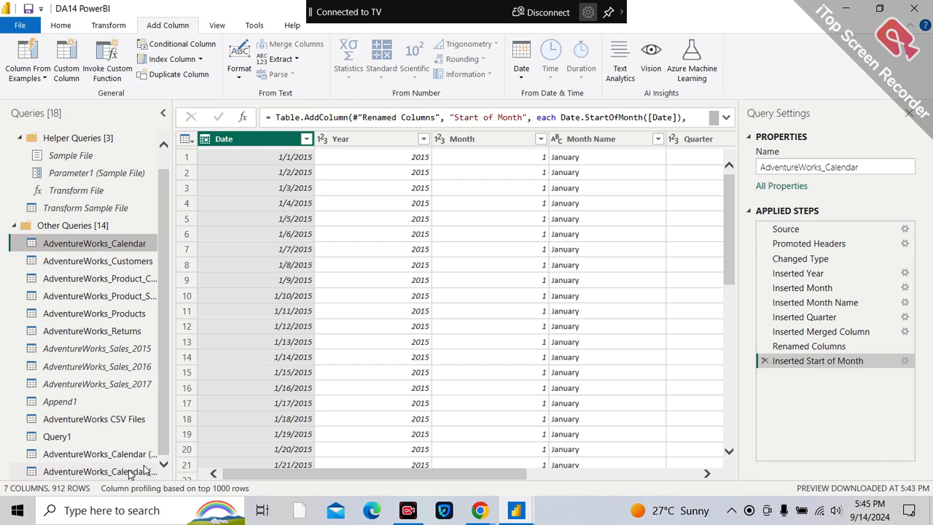
pyautogui.click(129, 470)
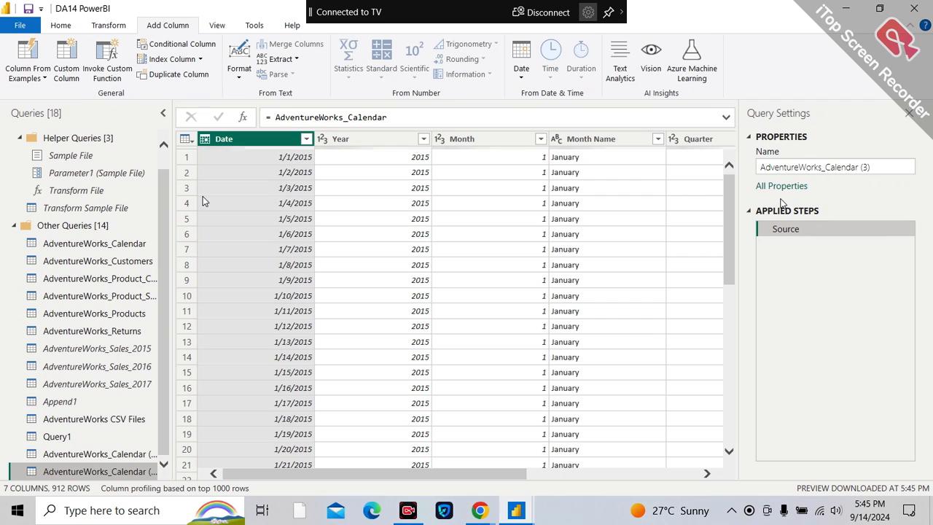
pyautogui.click(110, 243)
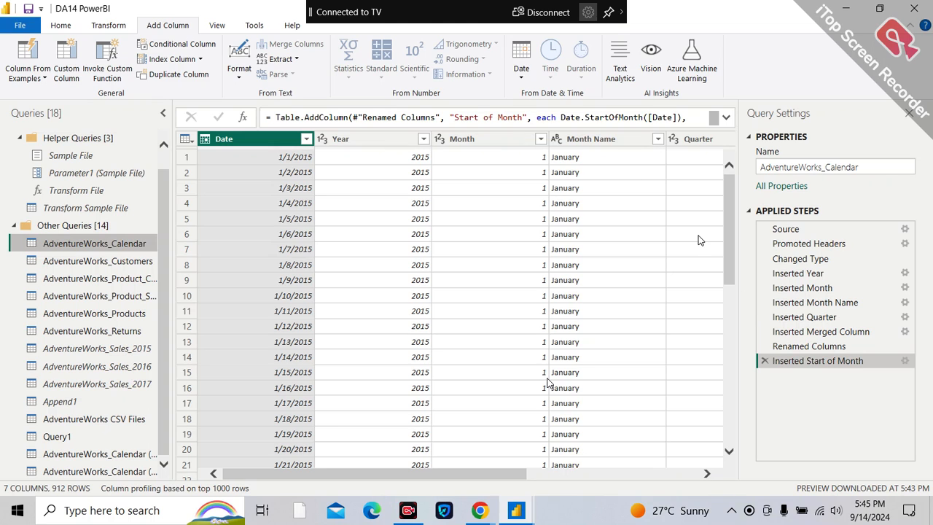
pyautogui.click(113, 472)
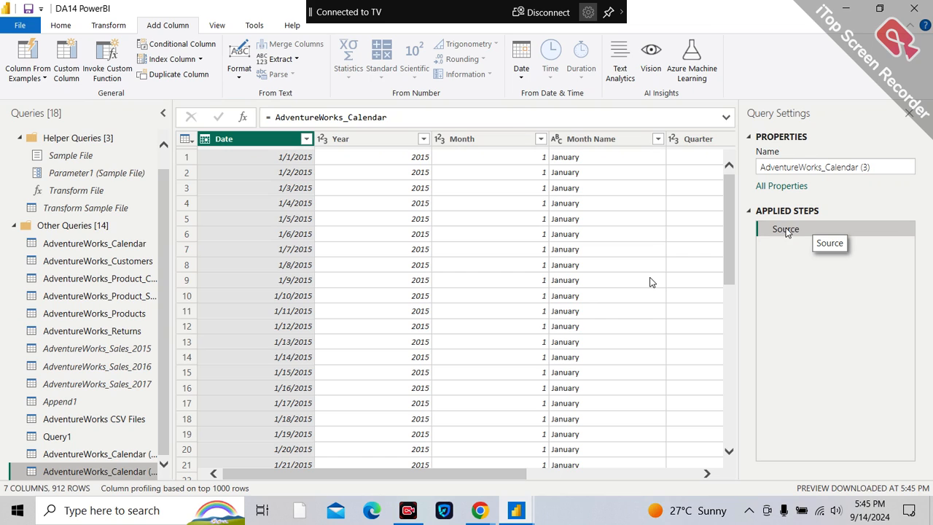
pyautogui.doubleClick(309, 117)
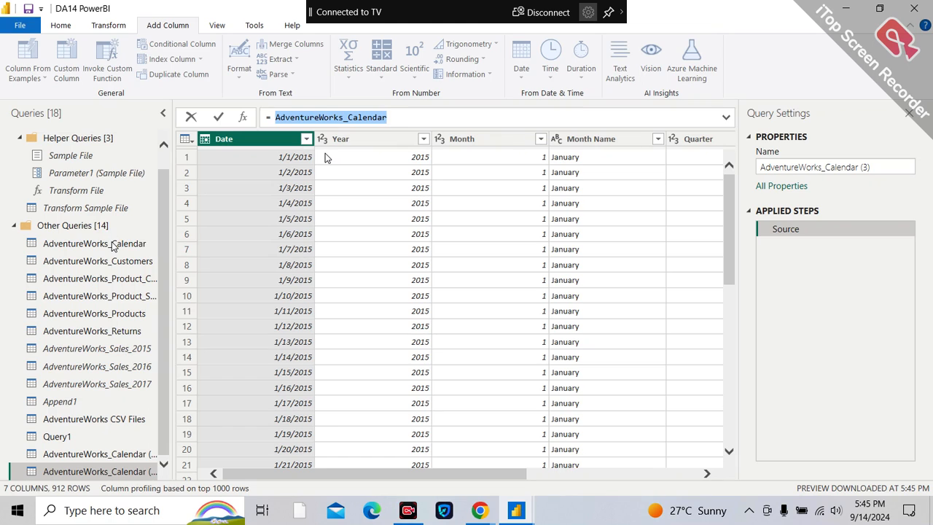
pyautogui.press('Escape')
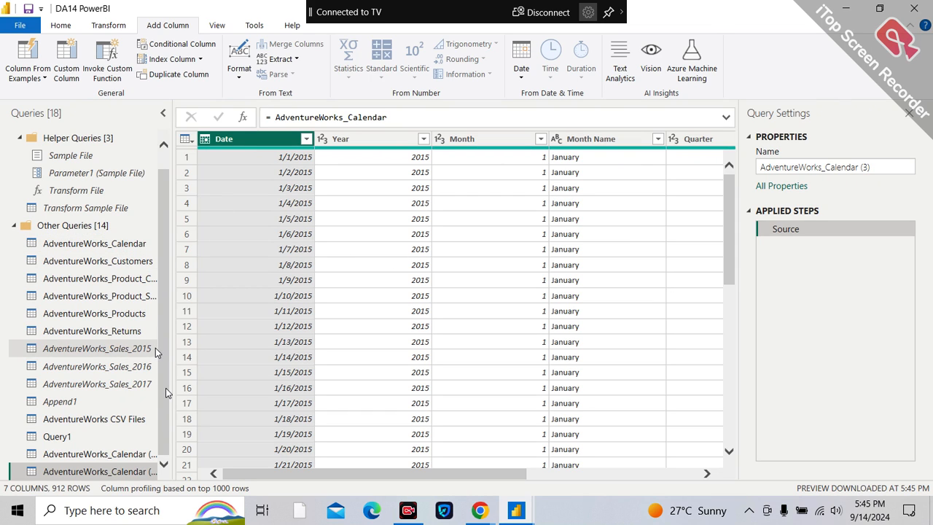
# Add a Start of Week column based on the Date column to the original AdventureWorks_Calendar query.
pyautogui.click(120, 243)
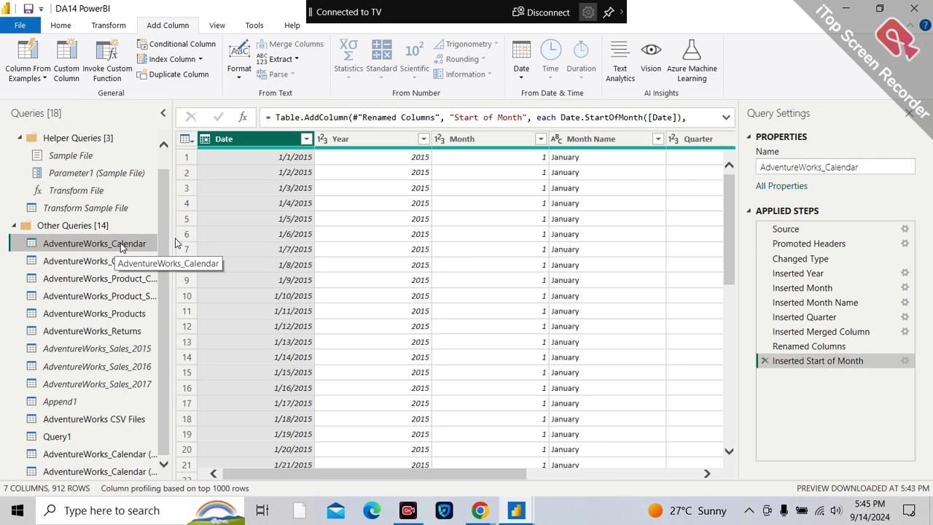
pyautogui.moveTo(458, 471); pyautogui.dragTo(729, 466)
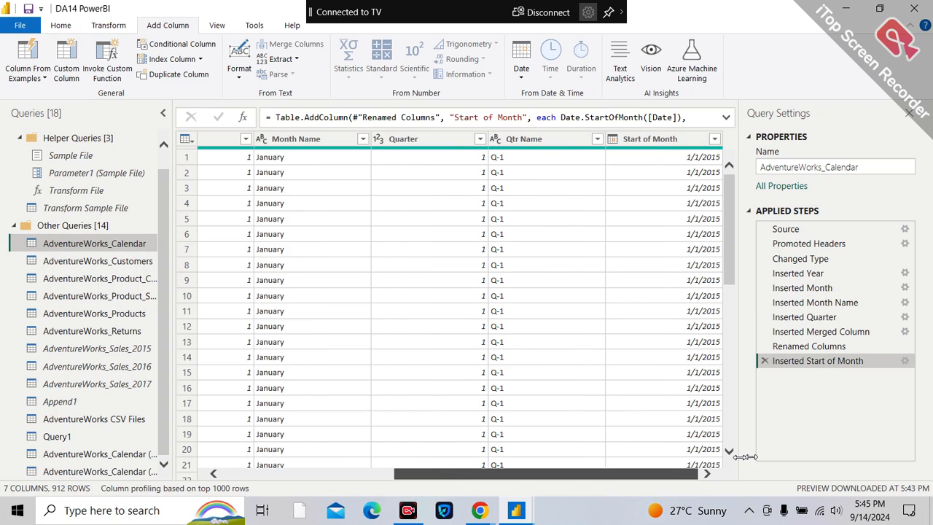
pyautogui.click(567, 466)
pyautogui.moveTo(448, 471); pyautogui.dragTo(273, 471)
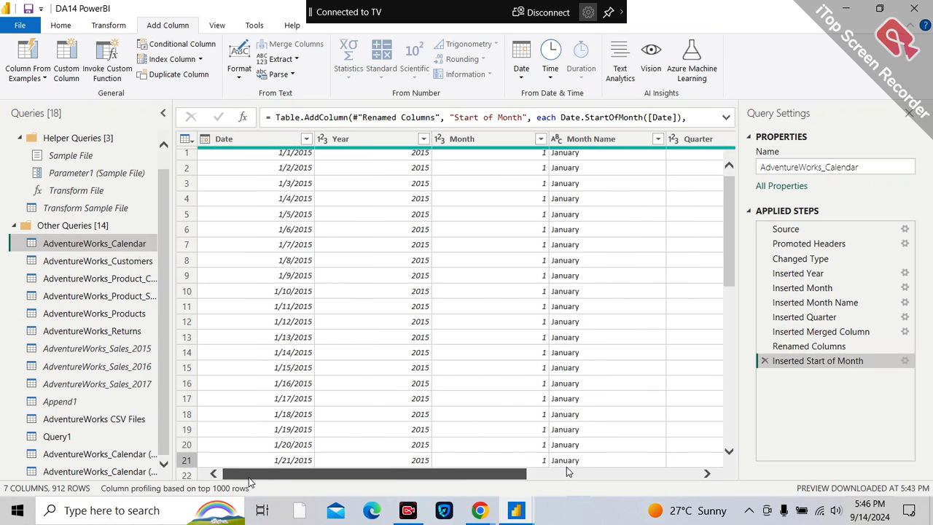
pyautogui.click(261, 140)
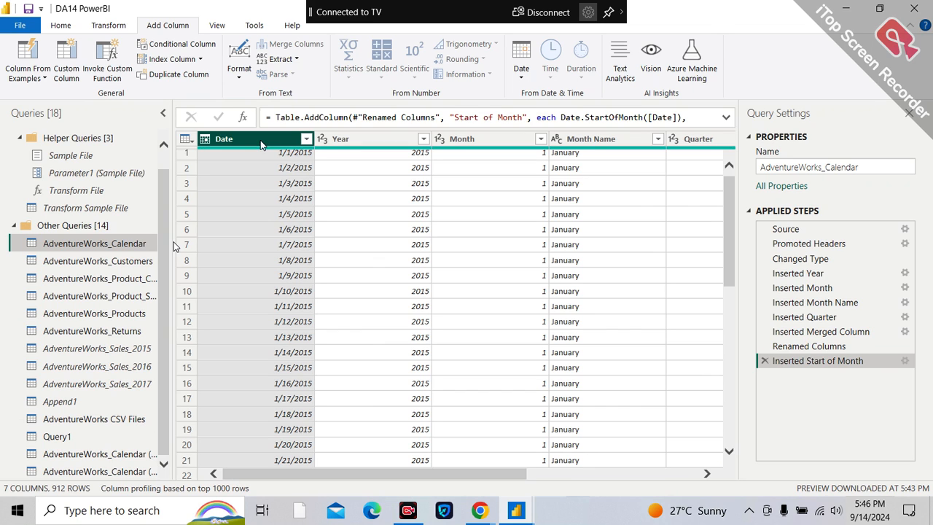
pyautogui.click(522, 83)
pyautogui.moveTo(581, 168)
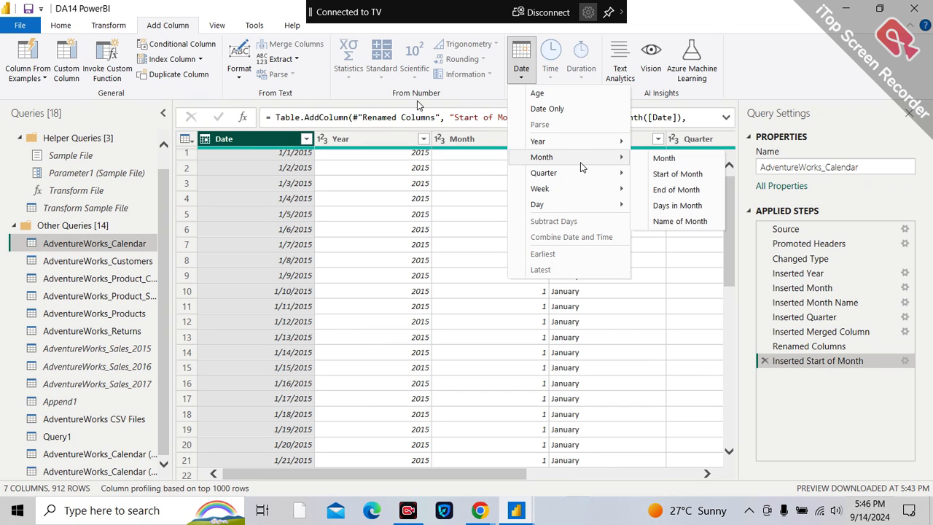
pyautogui.moveTo(617, 187)
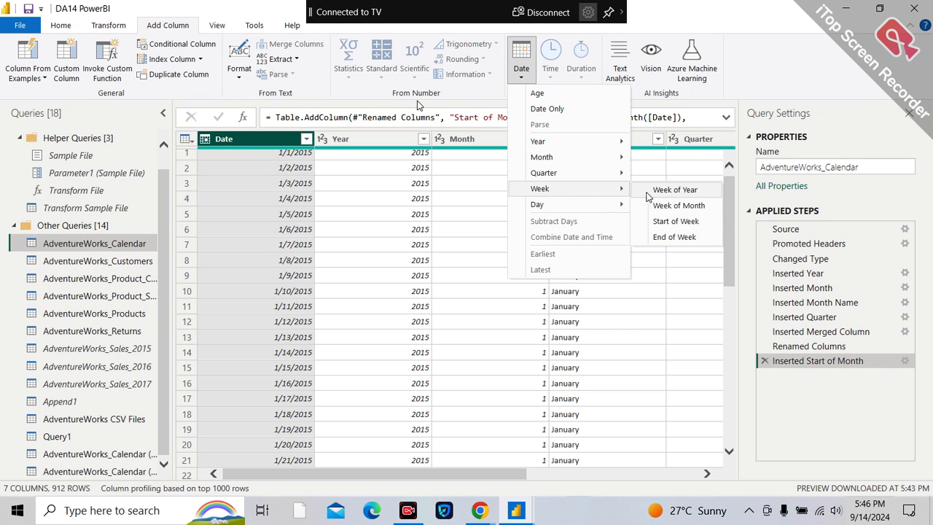
pyautogui.click(665, 222)
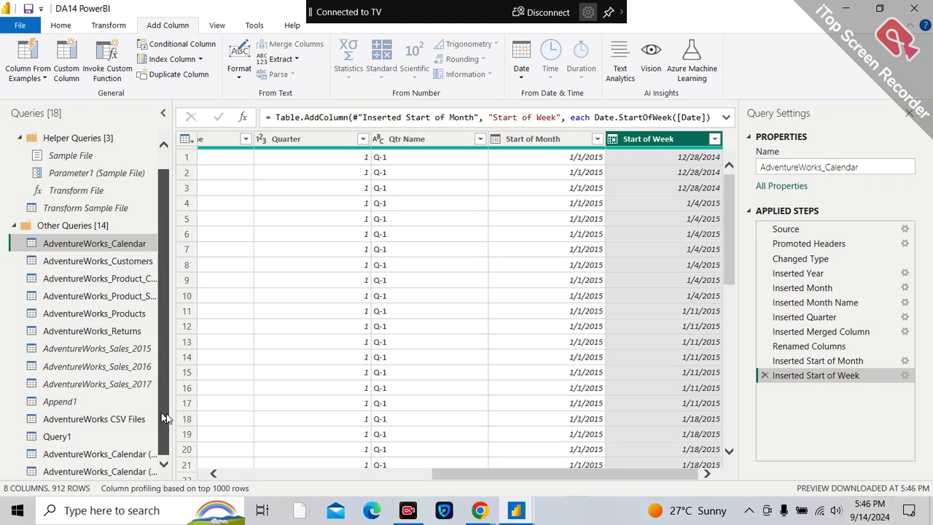
# Check the last columns of the reference query AdventureWorks_Calendar (3) for the column added to the original.
pyautogui.click(132, 470)
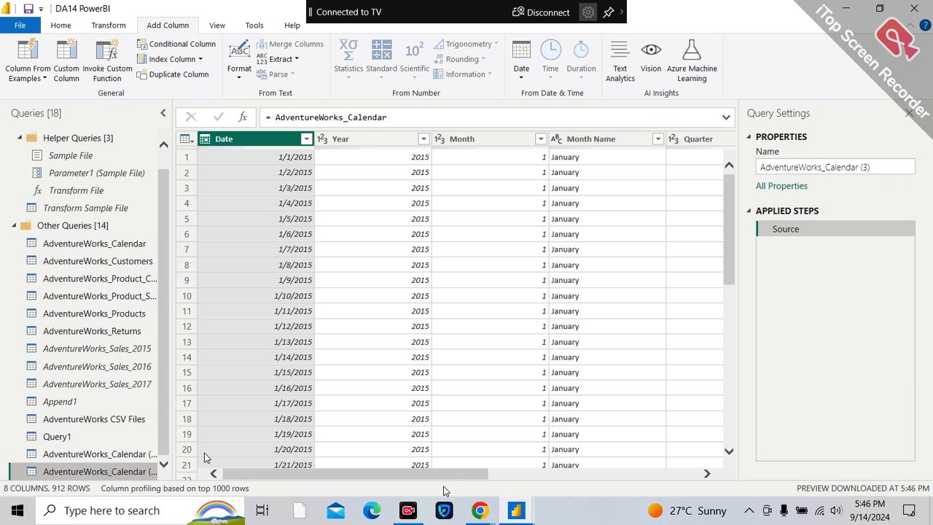
pyautogui.moveTo(438, 469); pyautogui.dragTo(694, 400)
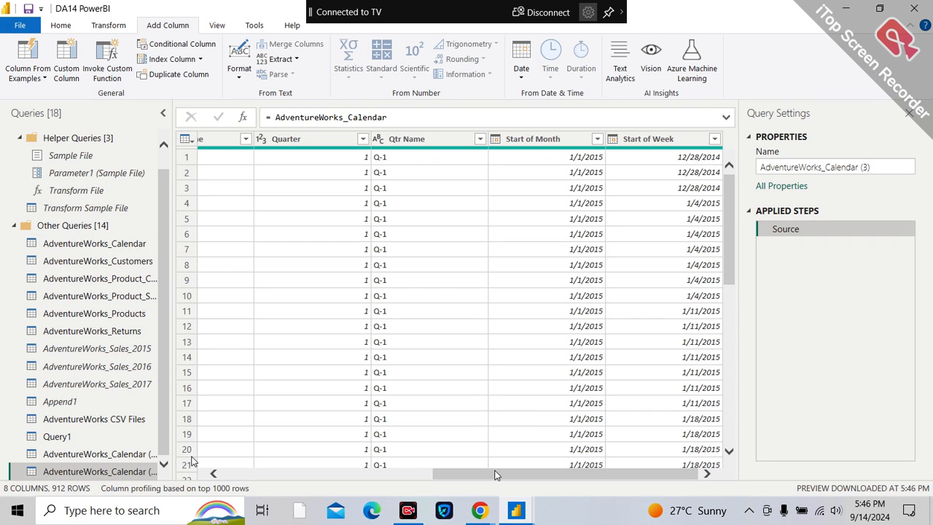
pyautogui.moveTo(499, 472); pyautogui.dragTo(281, 471)
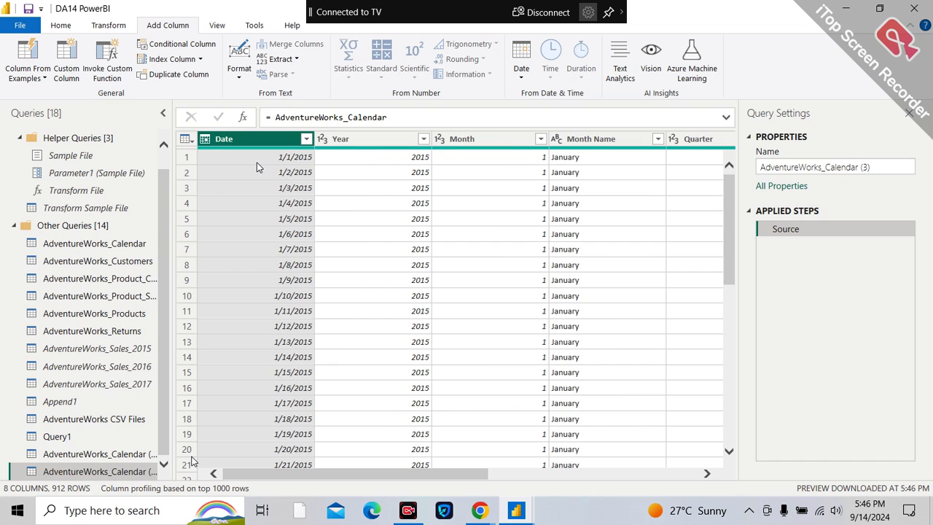
# Add a Start of Week column based on Date to AdventureWorks_Calendar (3), and check the last columns of the original AdventureWorks_Calendar query.
pyautogui.click(521, 69)
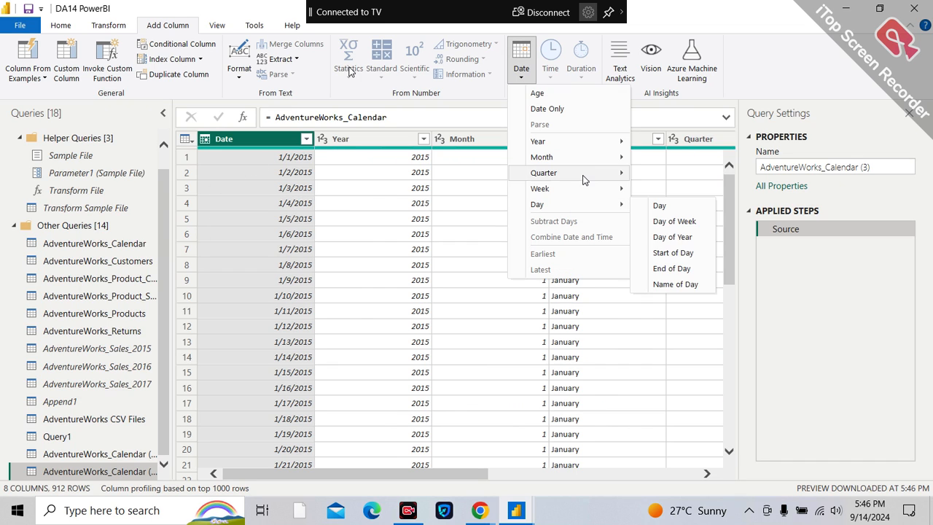
pyautogui.moveTo(616, 208)
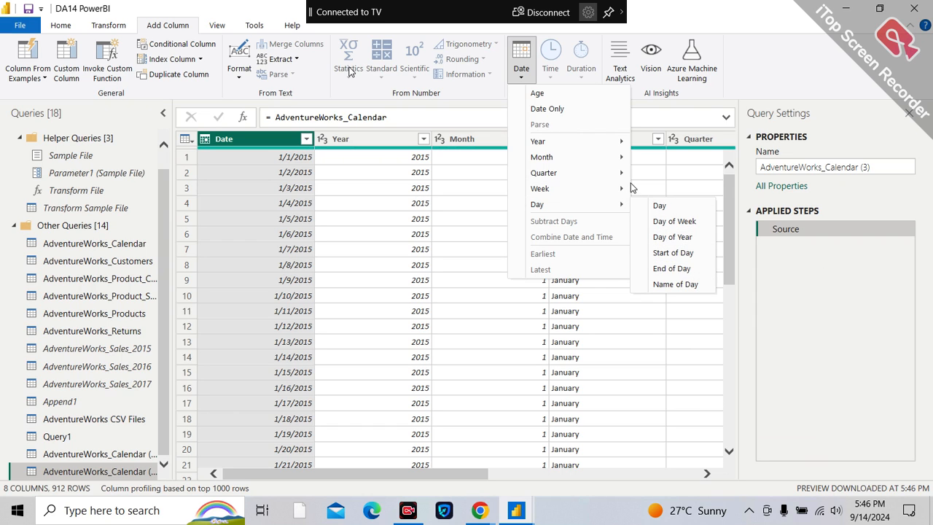
pyautogui.moveTo(620, 190)
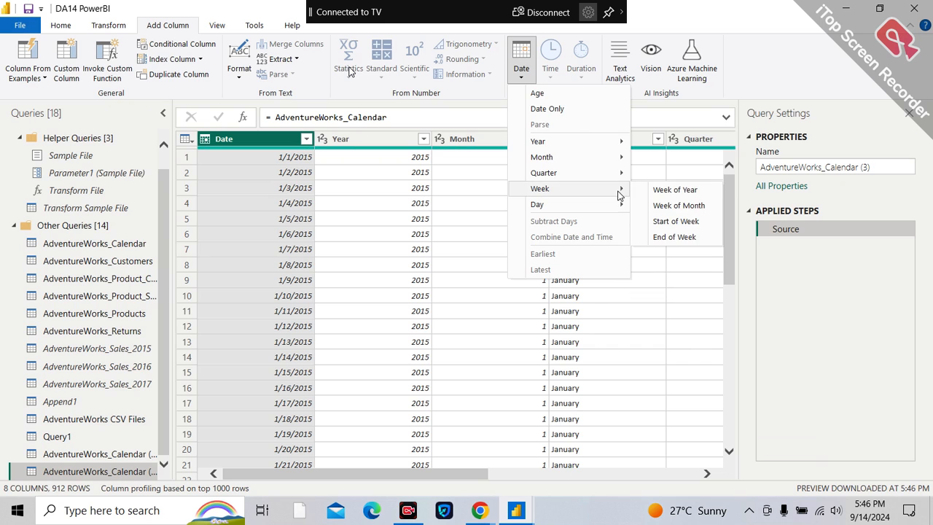
pyautogui.click(676, 221)
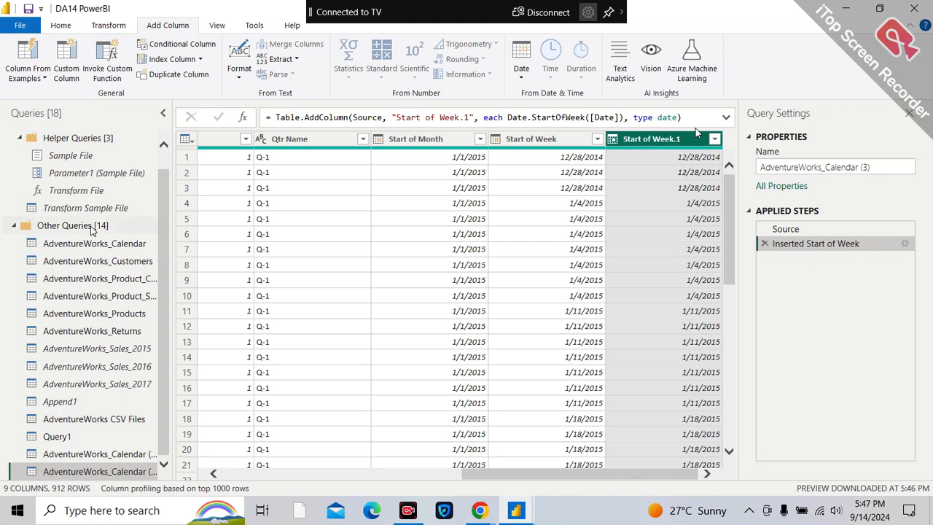
pyautogui.click(78, 246)
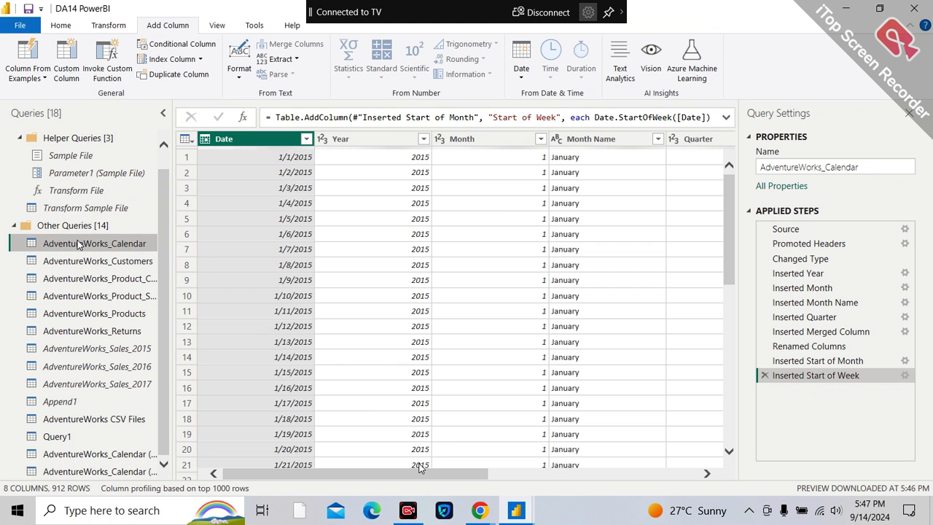
pyautogui.moveTo(415, 475); pyautogui.dragTo(741, 459)
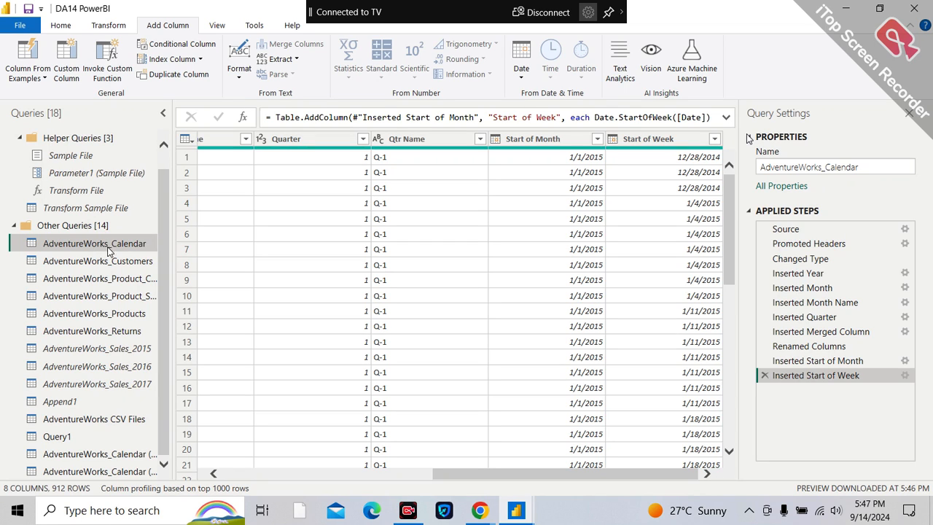
# Delete the queries Query1 and AdventureWorks CSV Files.
pyautogui.click(54, 444)
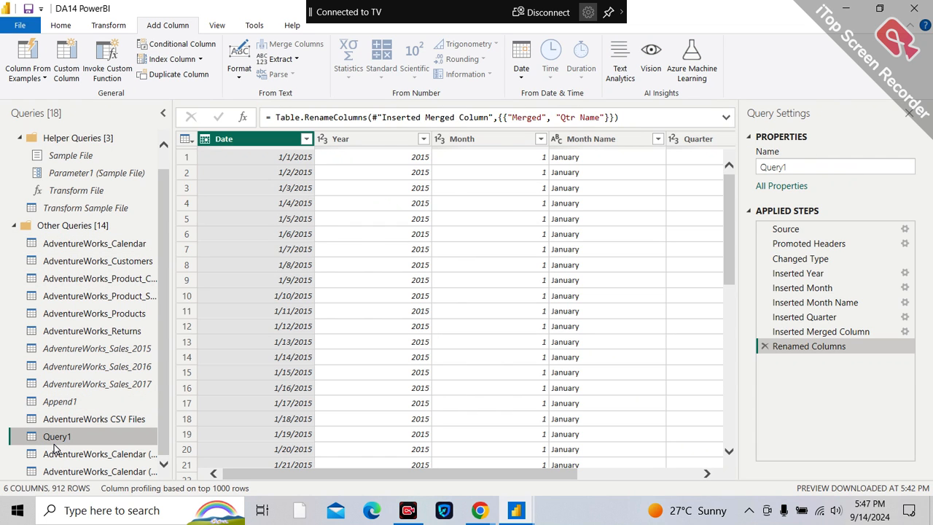
pyautogui.press('Delete')
pyautogui.click(544, 282)
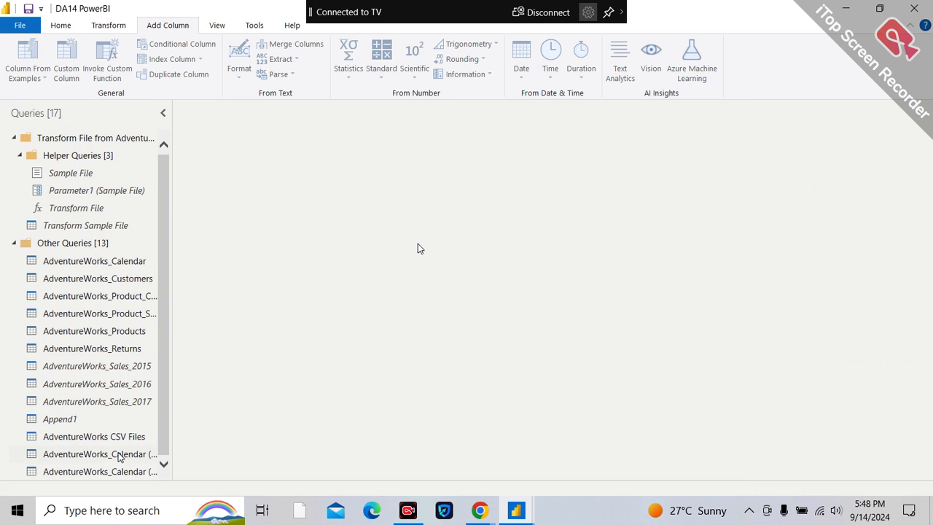
pyautogui.click(121, 454)
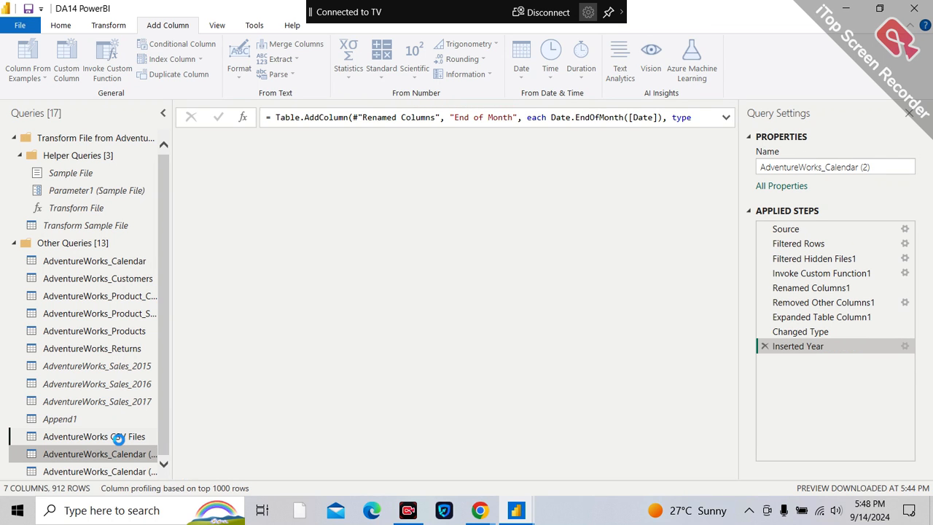
pyautogui.click(118, 437)
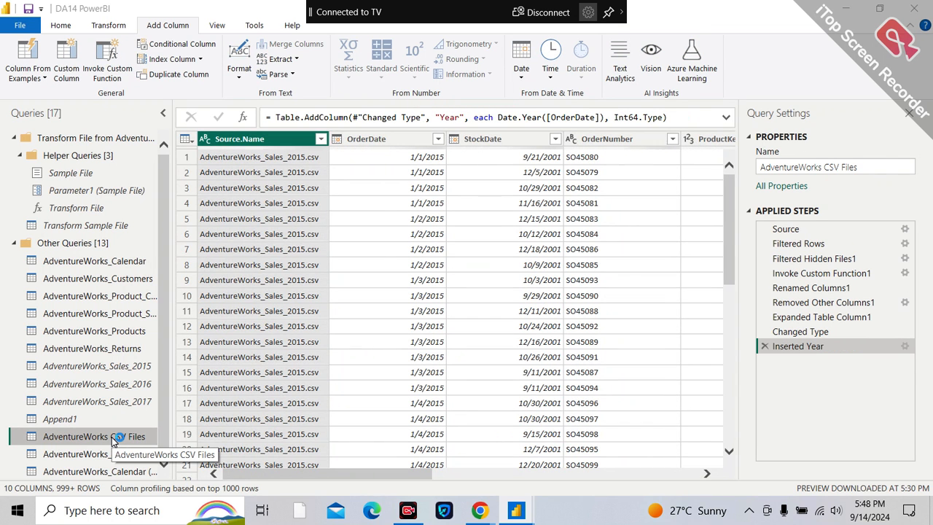
pyautogui.press('Delete')
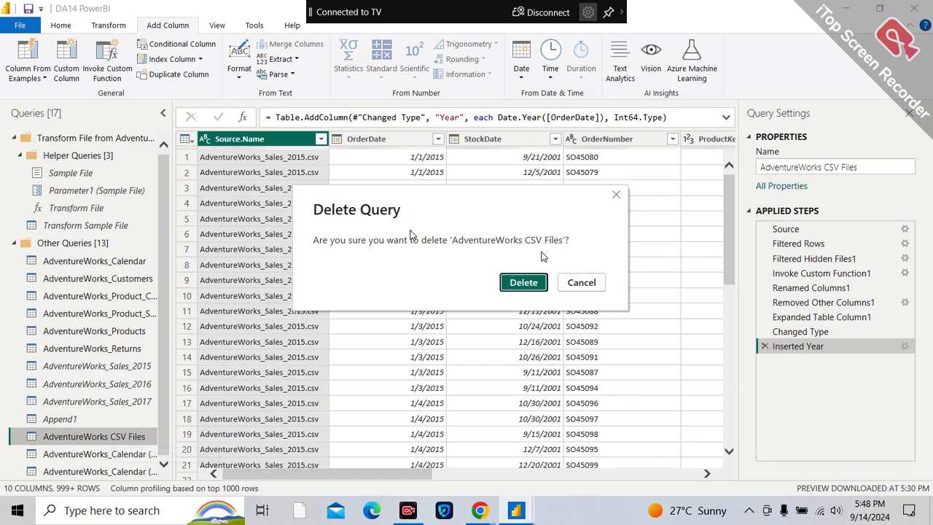
pyautogui.click(520, 283)
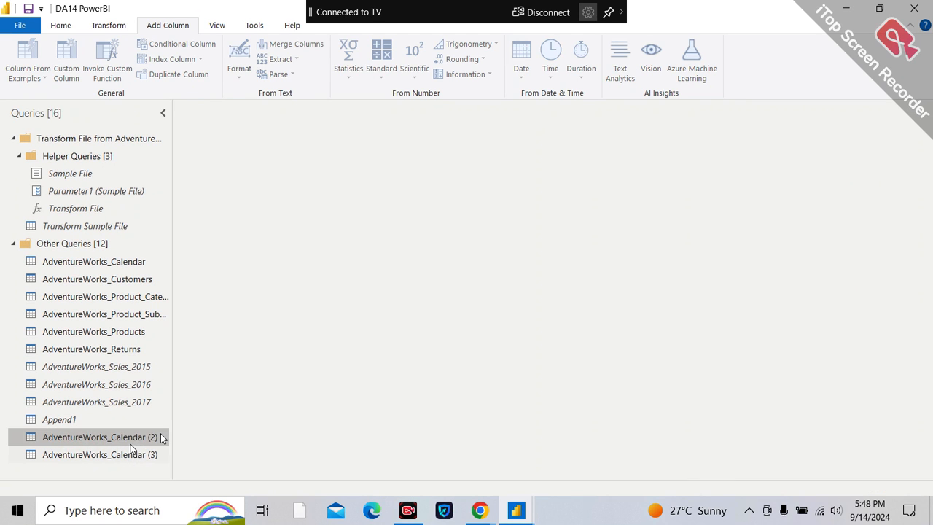
# Delete the duplicated query AdventureWorks_Calendar (2) and the reference query AdventureWorks_Calendar (3) together.
pyautogui.click(131, 440)
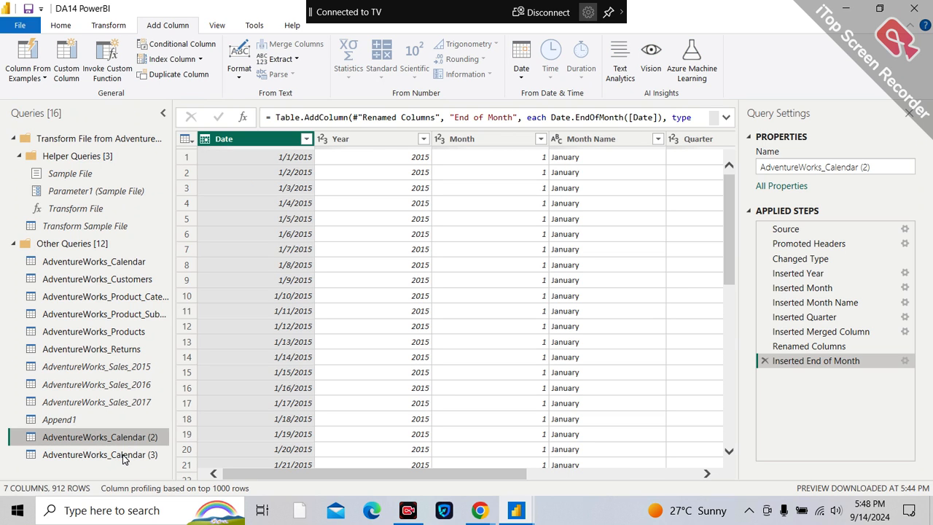
pyautogui.click(122, 455)
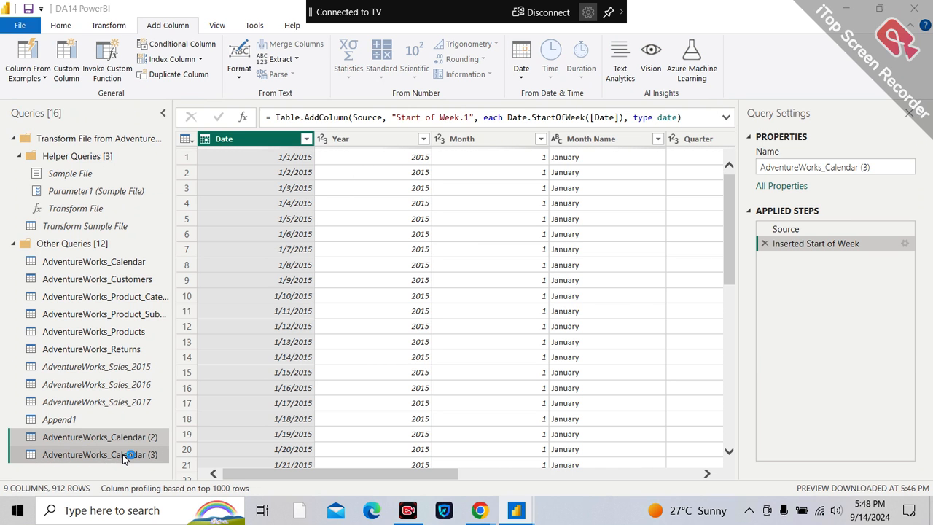
pyautogui.press('Delete')
pyautogui.press('Escape')
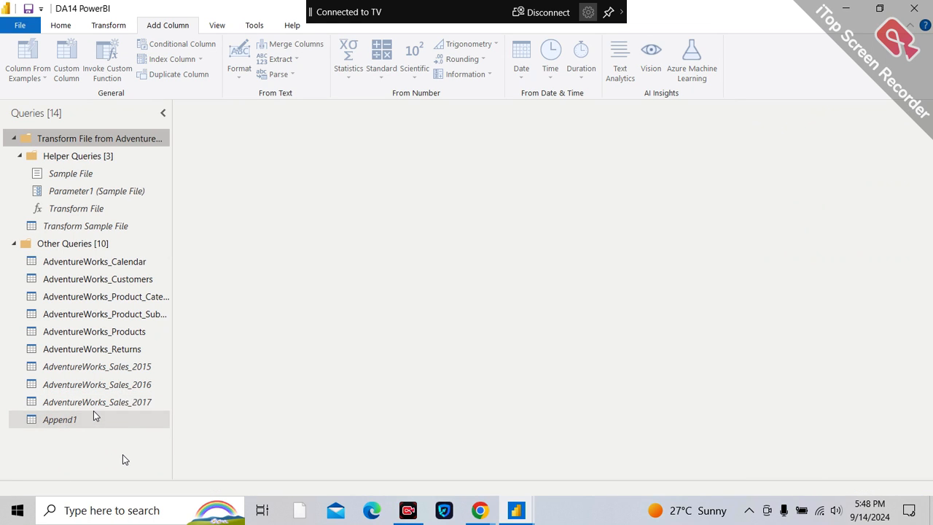
pyautogui.click(67, 421)
pyautogui.rightClick(67, 420)
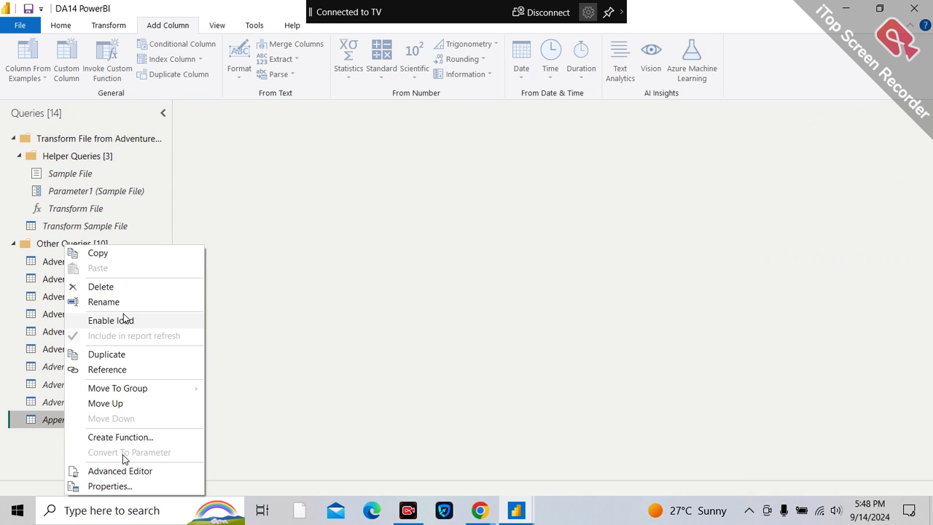
pyautogui.click(40, 436)
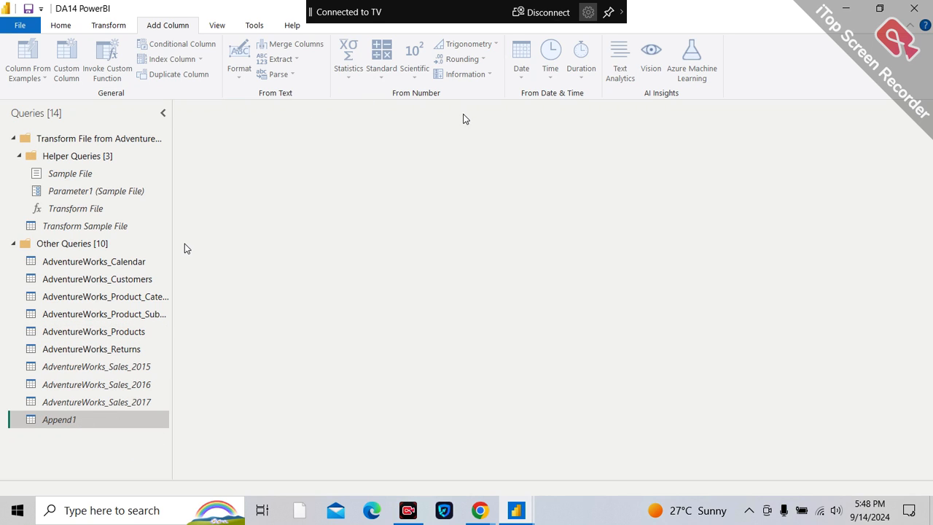
# Close the Power Query Editor.
pyautogui.click(913, 9)
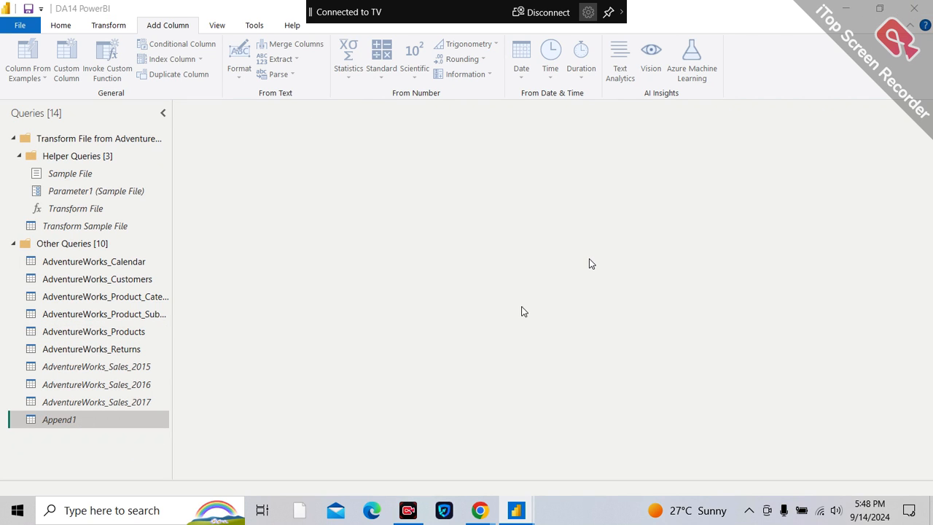
pyautogui.click(536, 280)
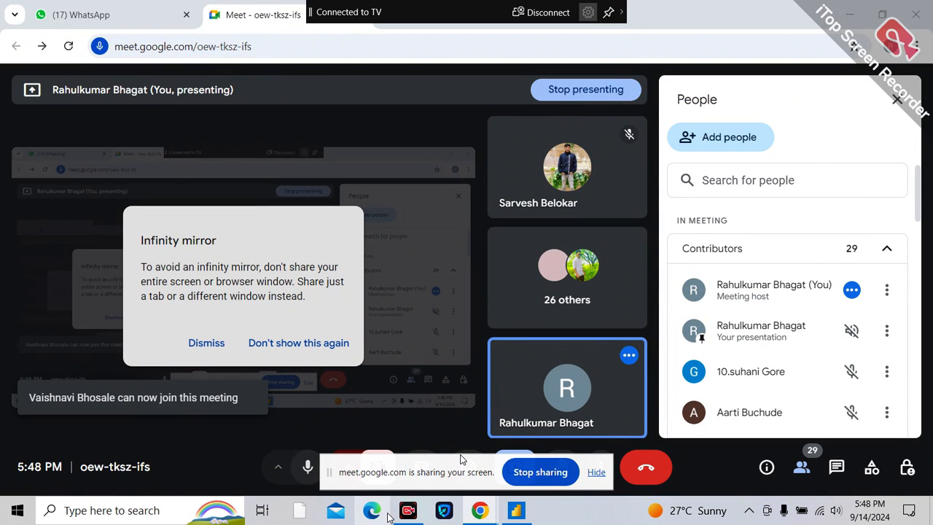
pyautogui.moveTo(490, 519)
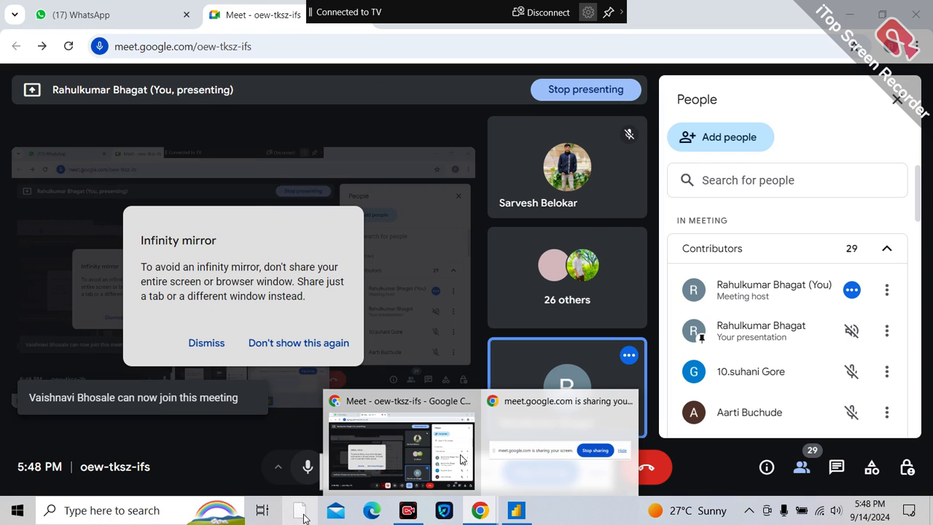
pyautogui.click(305, 518)
pyautogui.click(570, 270)
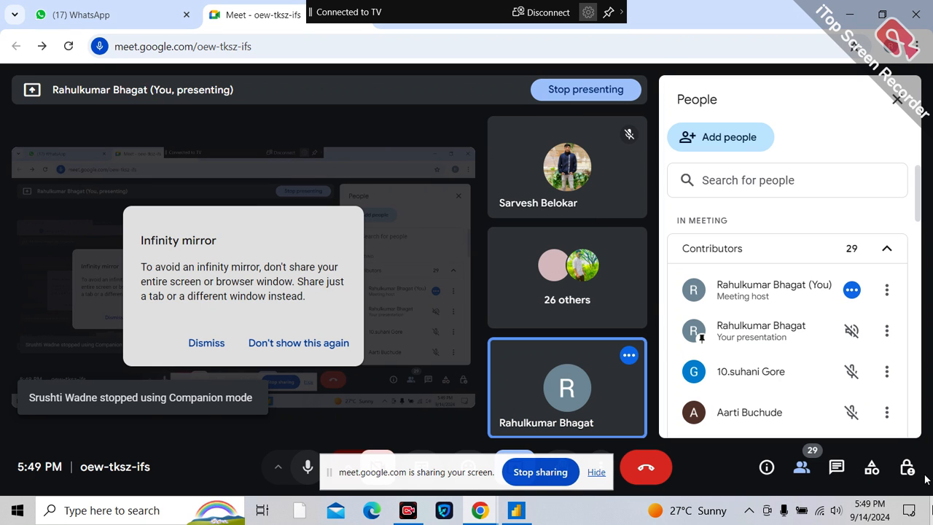
# Open the DA14 PowerBI report from the desktop in Power BI Desktop and apply its pending query changes.
pyautogui.click(930, 510)
pyautogui.doubleClick(82, 427)
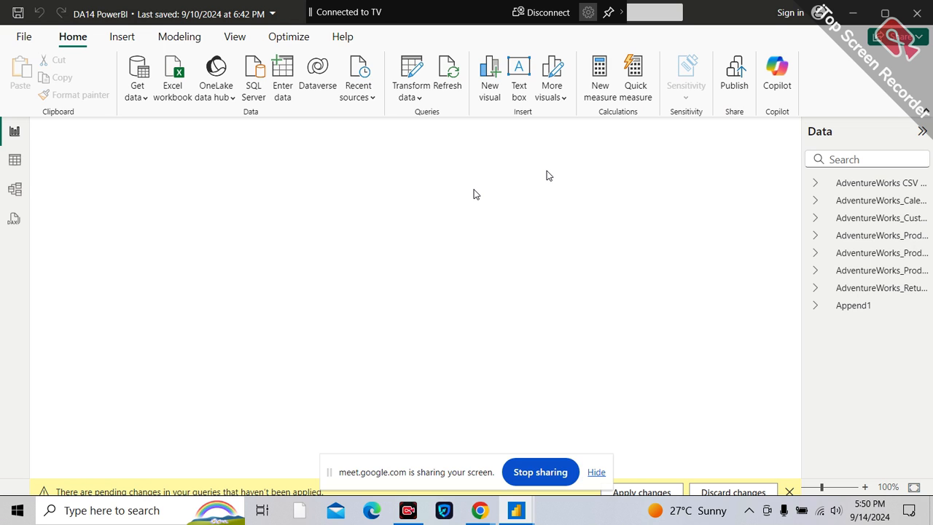
pyautogui.click(665, 492)
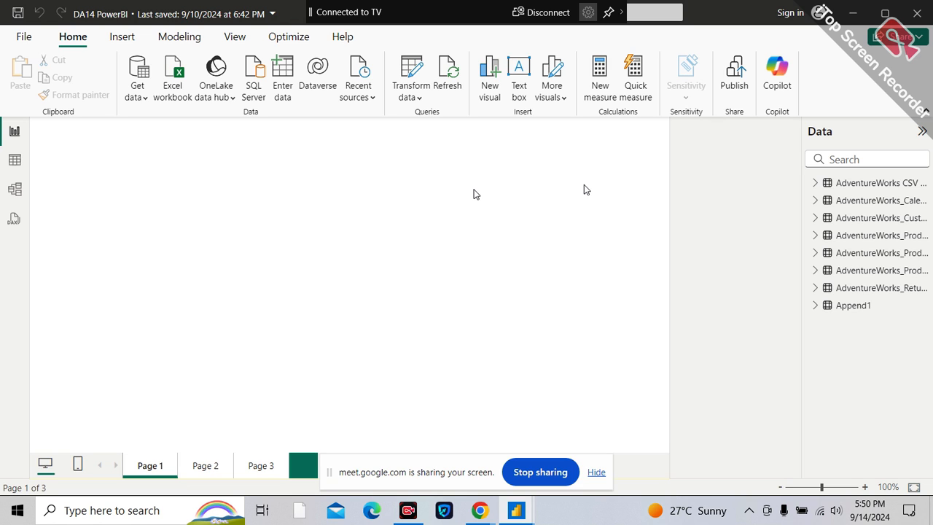
pyautogui.click(598, 472)
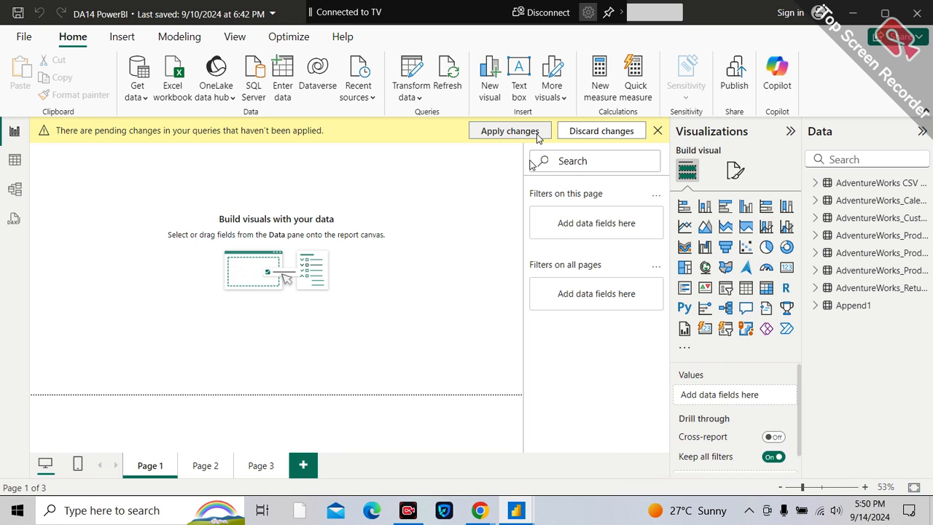
pyautogui.click(498, 133)
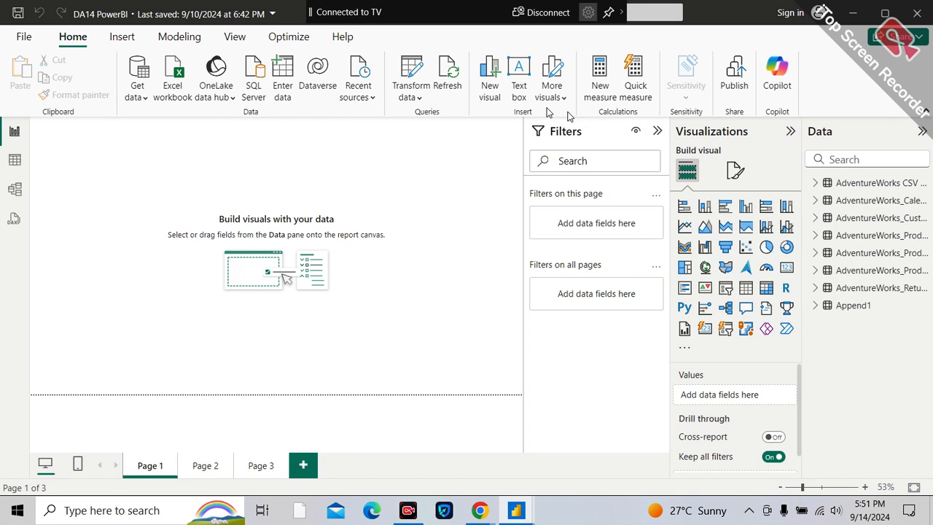
# Open the Power Query Editor for the report and select the Append1 query.
pyautogui.click(411, 77)
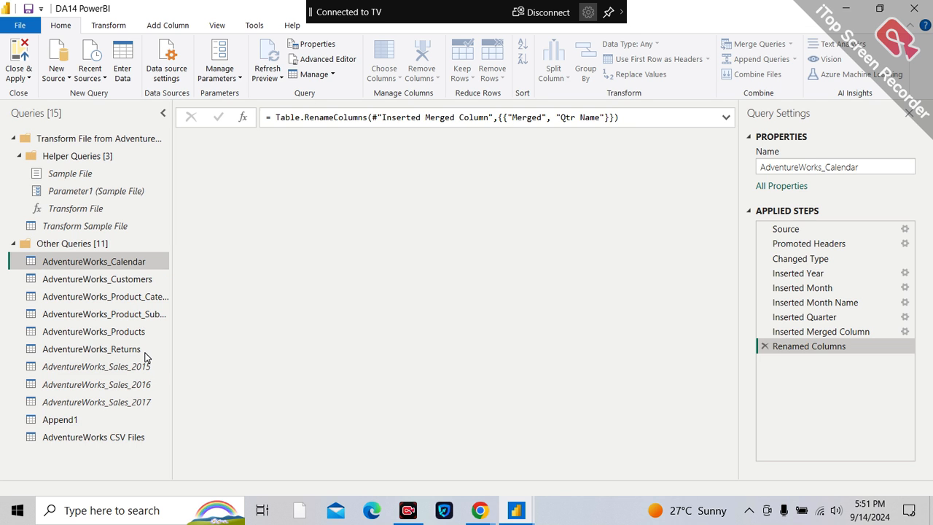
pyautogui.click(89, 421)
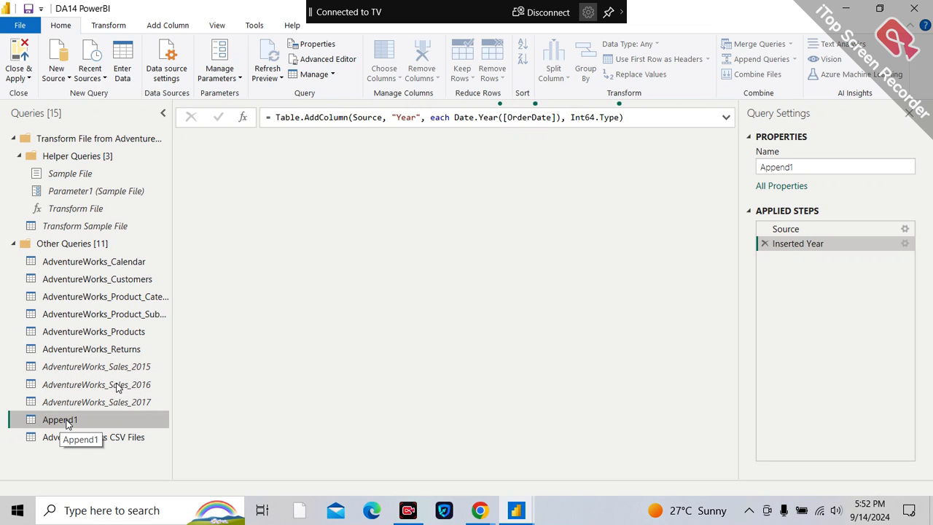
# Try to delete the AdventureWorks_Sales_2015 query while Append1 still references it.
pyautogui.rightClick(110, 366)
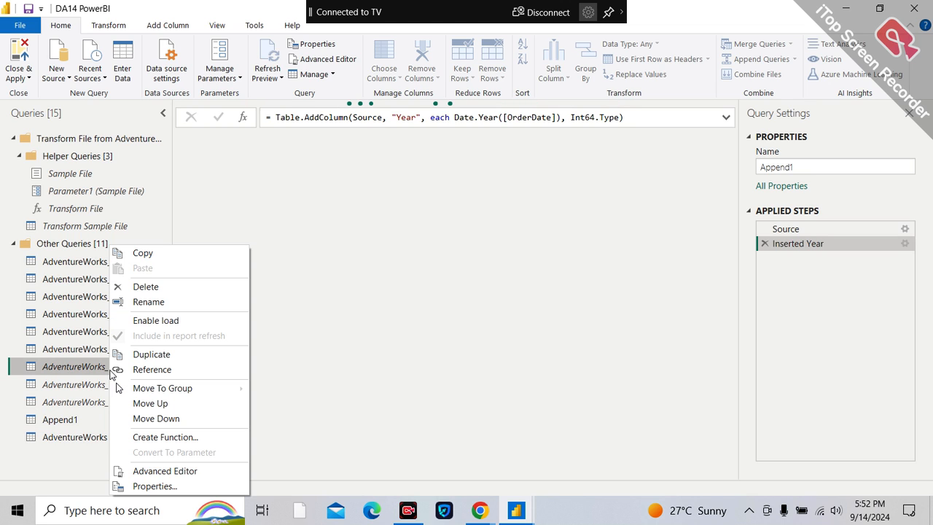
pyautogui.click(161, 288)
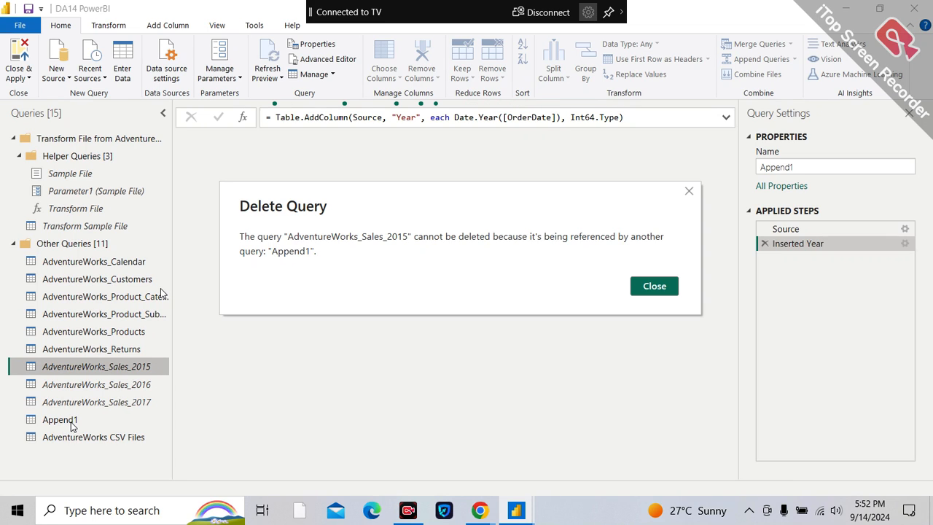
pyautogui.click(658, 285)
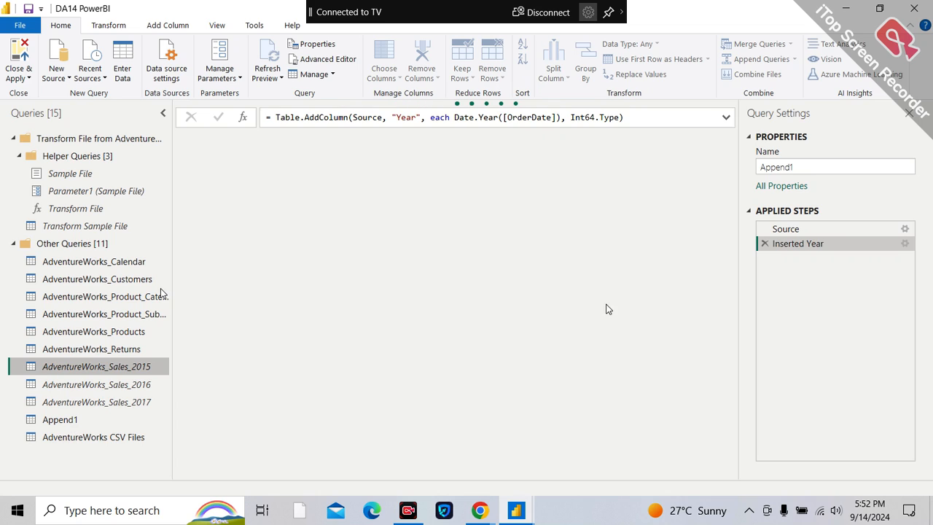
# Delete the Append1 query.
pyautogui.click(80, 421)
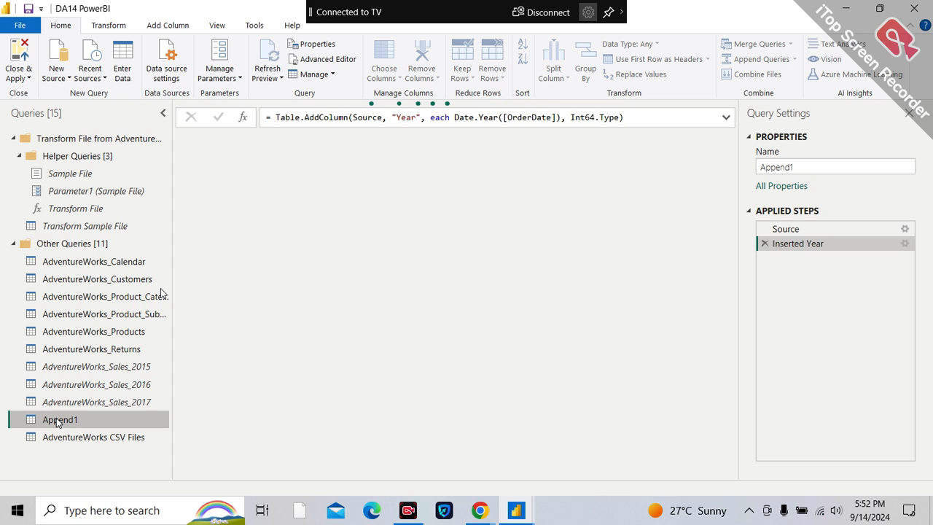
pyautogui.press('Delete')
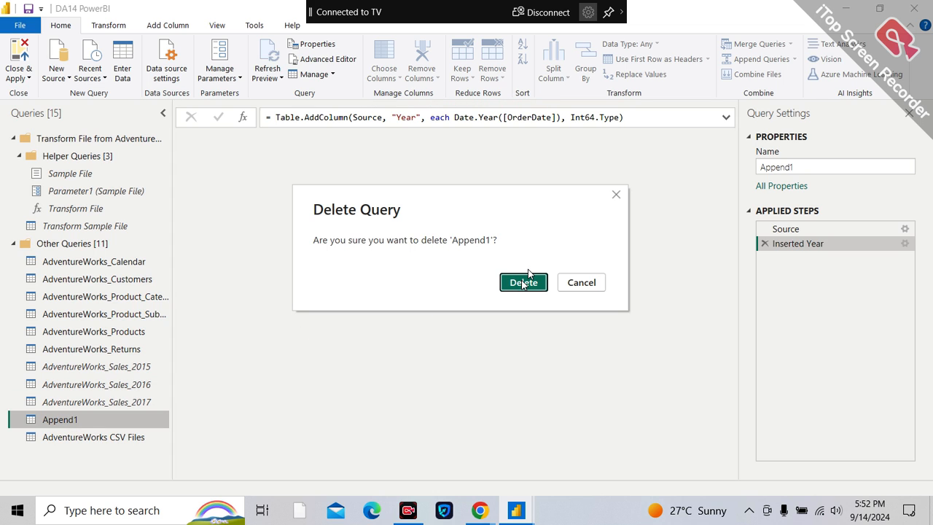
pyautogui.click(523, 283)
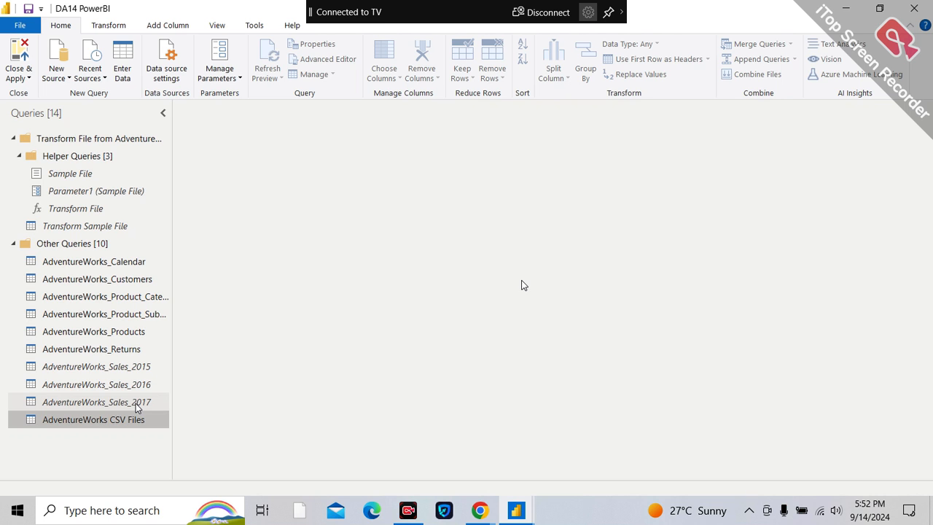
# Delete the yearly sales queries AdventureWorks_Sales_2017, AdventureWorks_Sales_2016 and AdventureWorks_Sales_2015 one after another.
pyautogui.click(138, 408)
pyautogui.press('Delete')
pyautogui.click(523, 283)
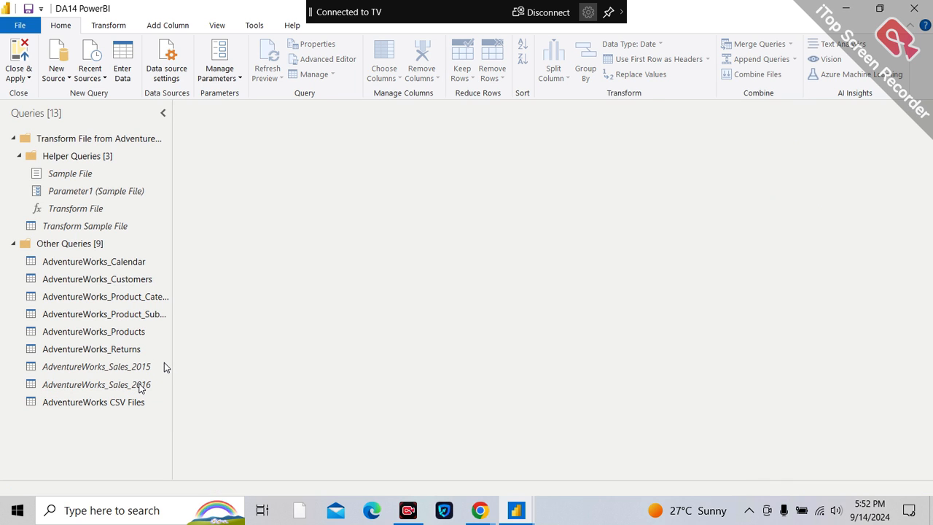
pyautogui.click(140, 387)
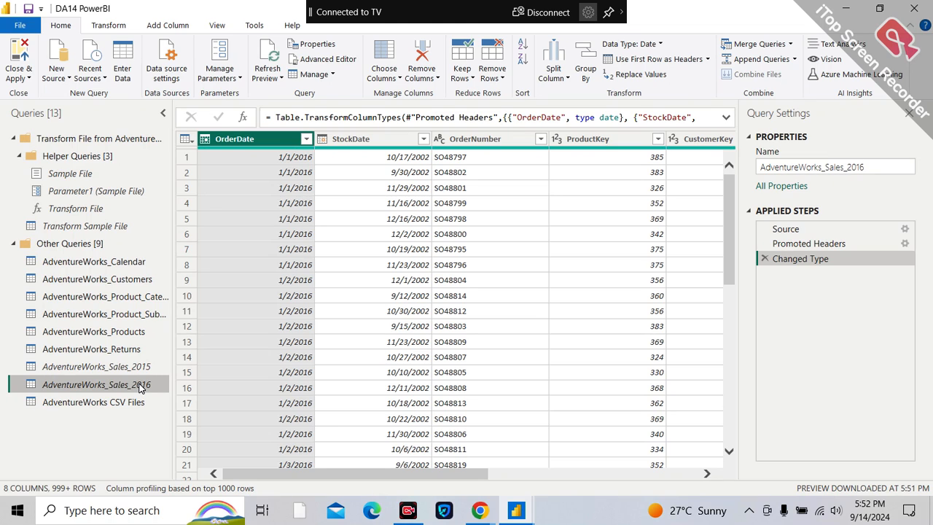
pyautogui.press('Delete')
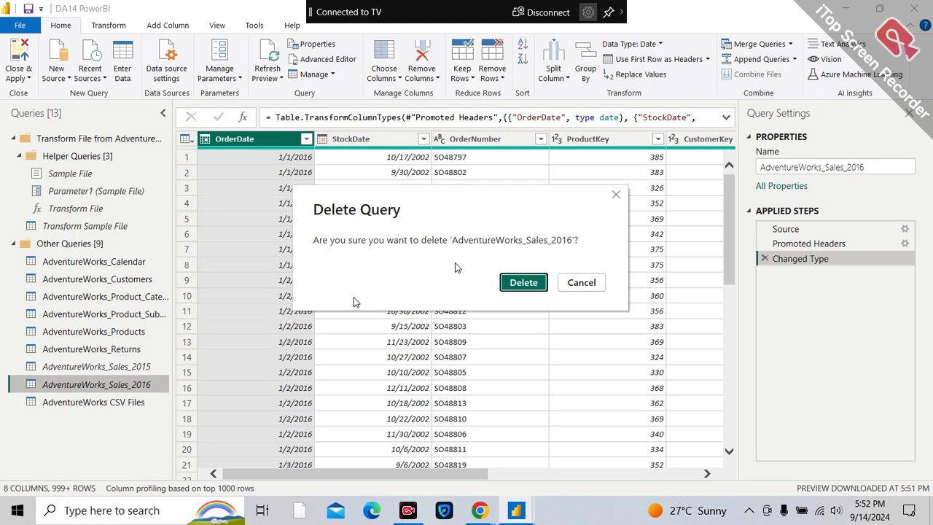
pyautogui.click(531, 289)
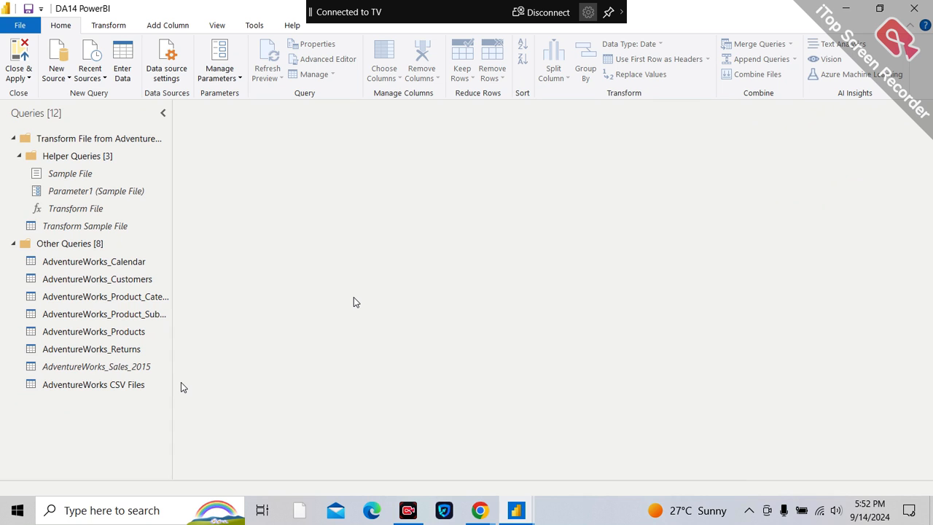
pyautogui.click(148, 367)
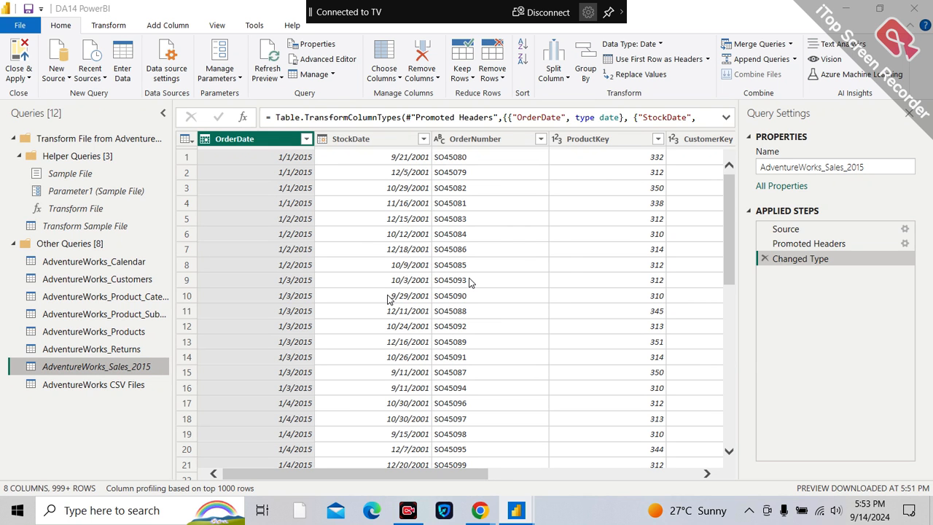
pyautogui.press('Delete')
pyautogui.click(522, 283)
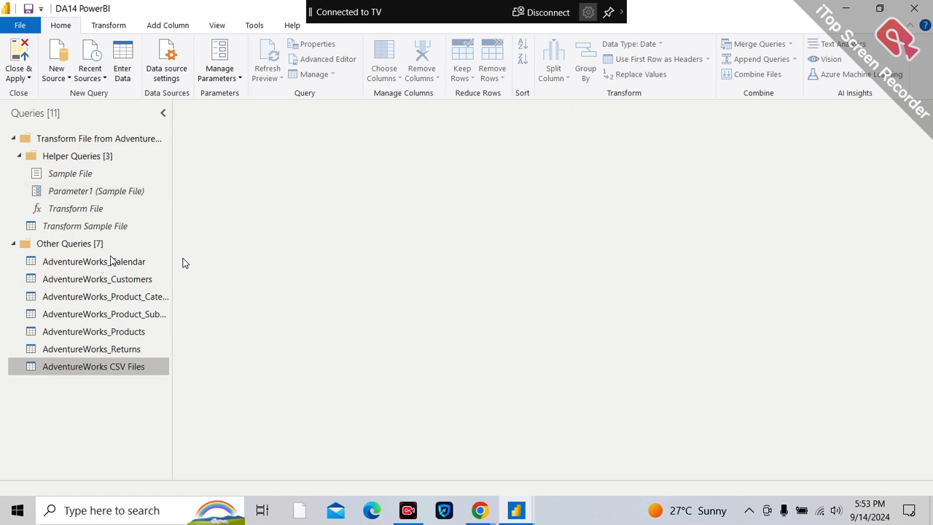
# Import the AdventureWorks_Territories CSV file from the AdventureWorks CSV Files folder as a new query.
pyautogui.click(58, 73)
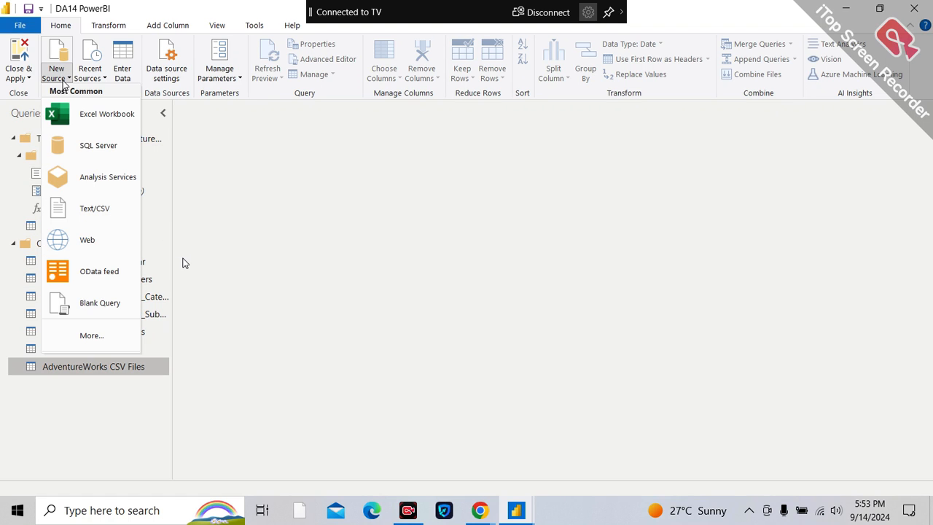
pyautogui.click(100, 210)
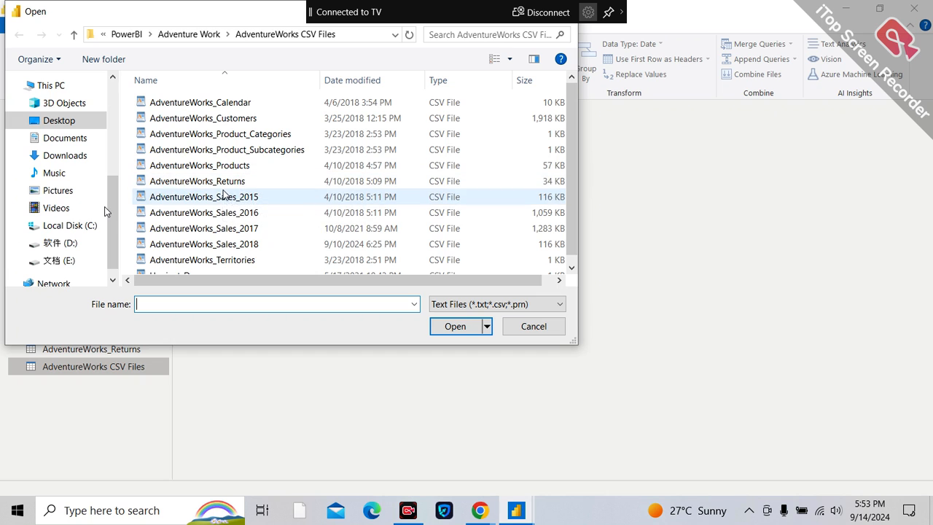
pyautogui.scroll(-1, 219, 255)
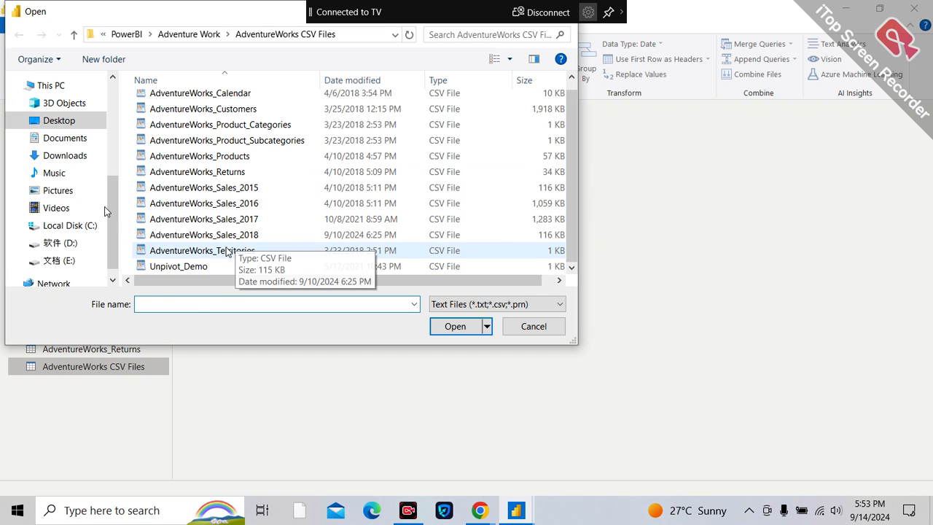
pyautogui.click(223, 252)
pyautogui.click(447, 330)
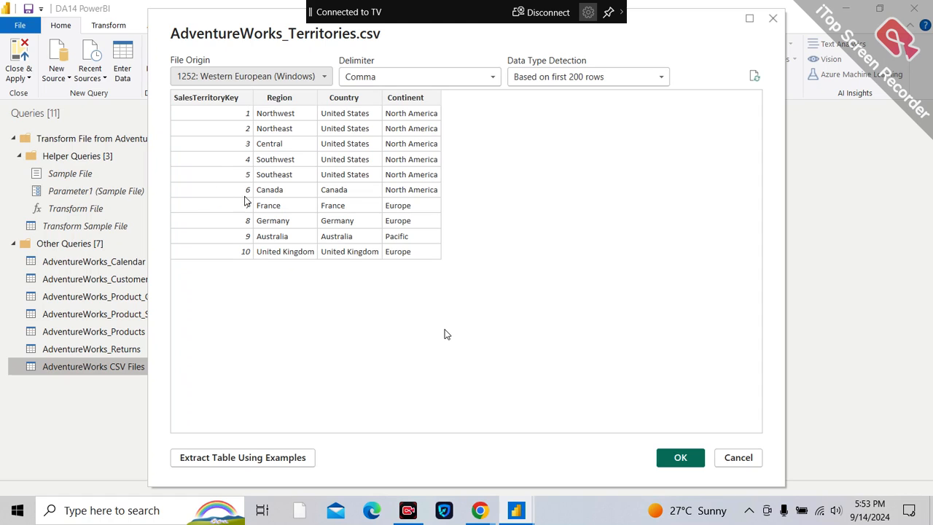
pyautogui.click(679, 458)
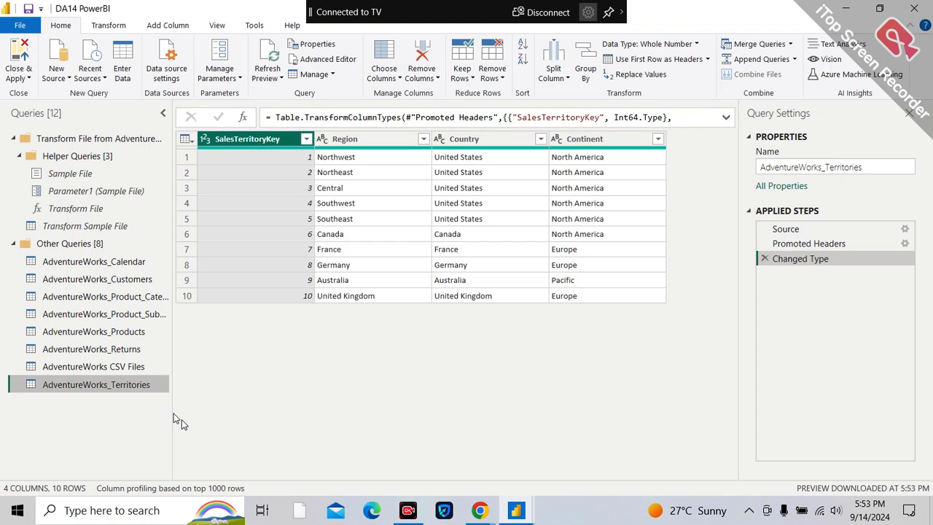
# Import the Unpivot_Demo CSV file from the AdventureWorks CSV Files folder as a new query.
pyautogui.click(69, 79)
pyautogui.click(120, 210)
pyautogui.scroll(-1, 298, 221)
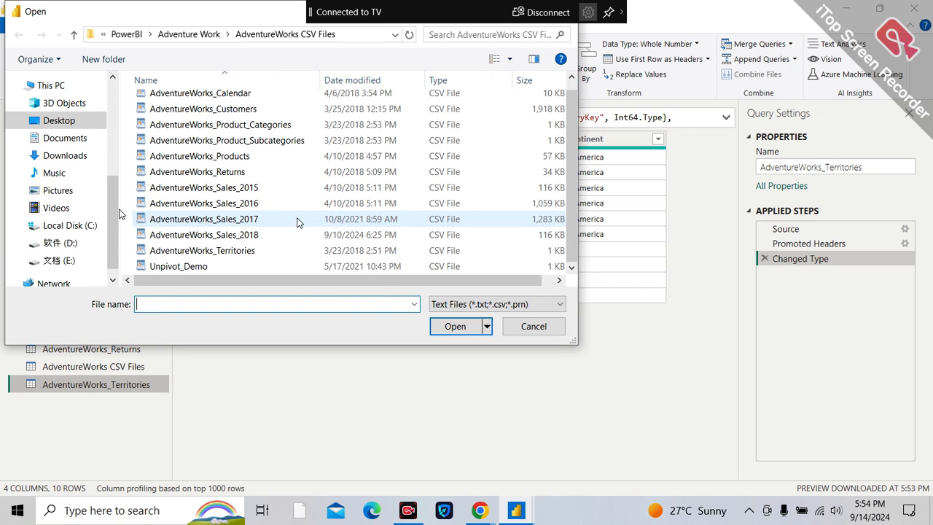
pyautogui.click(182, 266)
pyautogui.click(456, 328)
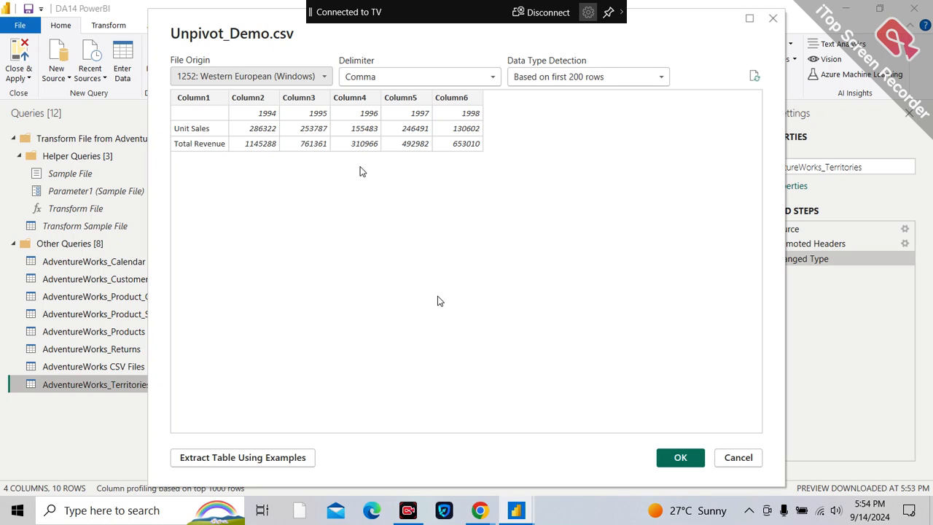
pyautogui.click(682, 459)
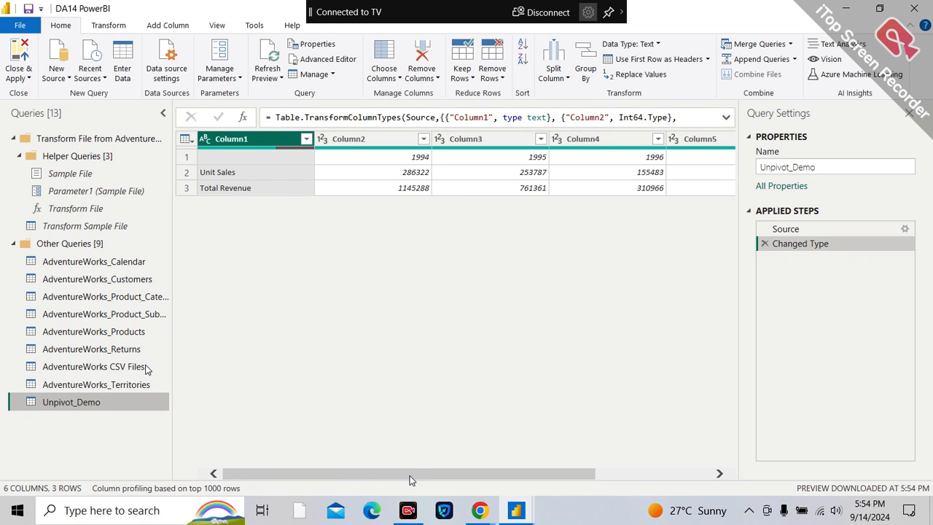
# Promote the first row of the Unpivot_Demo table to column headers.
pyautogui.moveTo(410, 475); pyautogui.dragTo(329, 471)
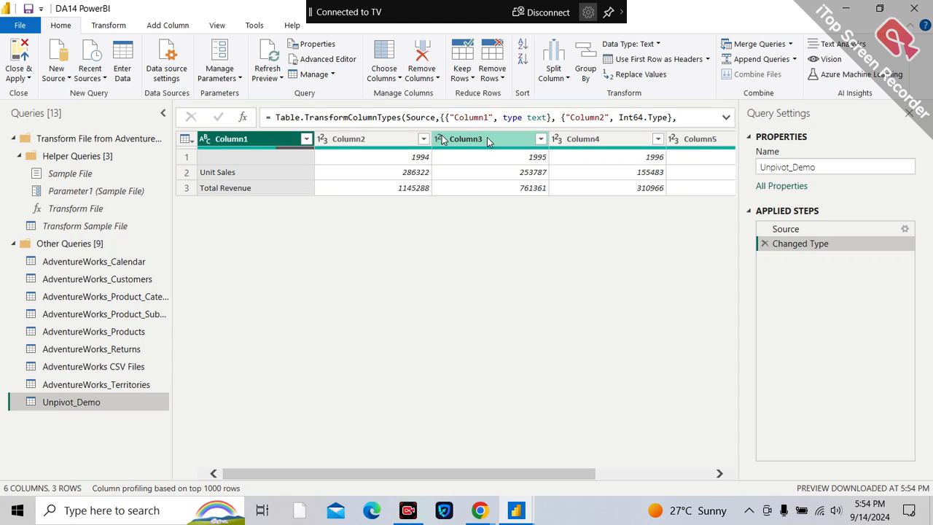
pyautogui.click(707, 59)
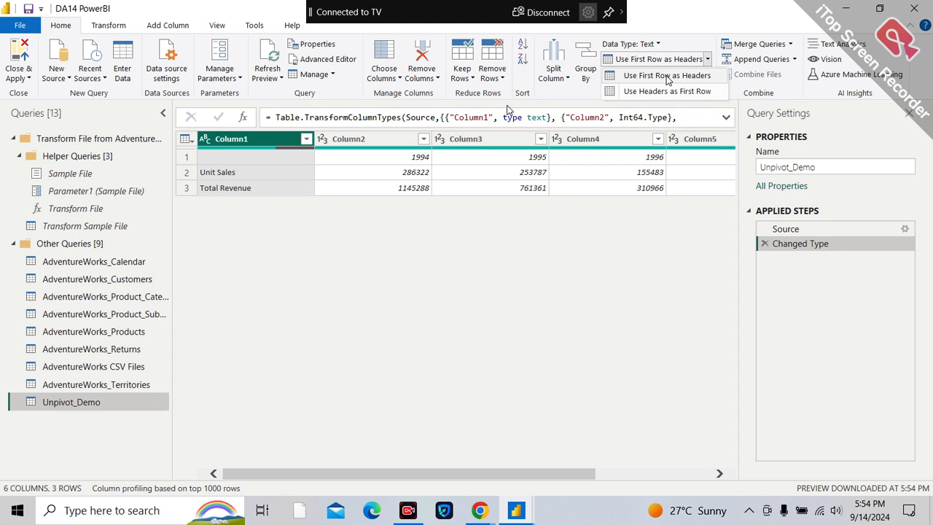
pyautogui.click(667, 76)
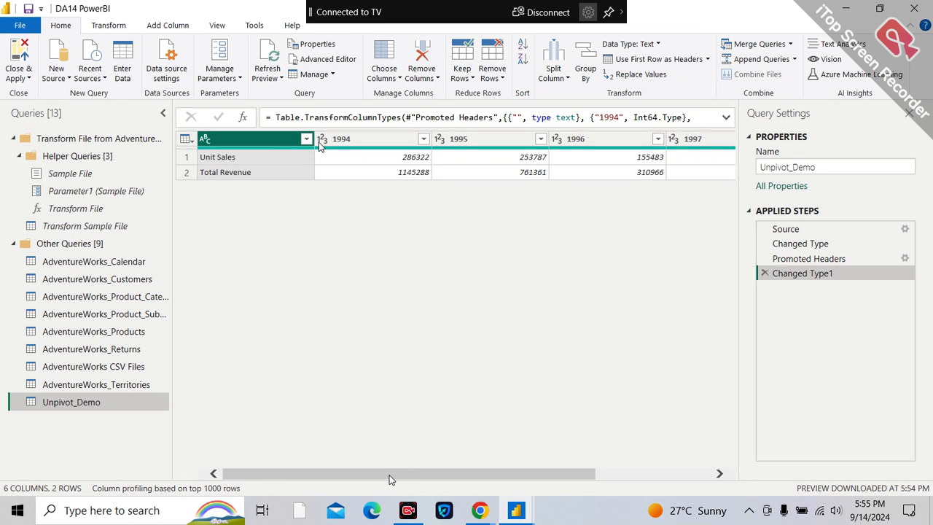
# Unpivot all year columns of Unpivot_Demo with Unpivot Other Columns, keeping the unnamed first column fixed.
pyautogui.moveTo(390, 476); pyautogui.dragTo(540, 437)
pyautogui.click(649, 136)
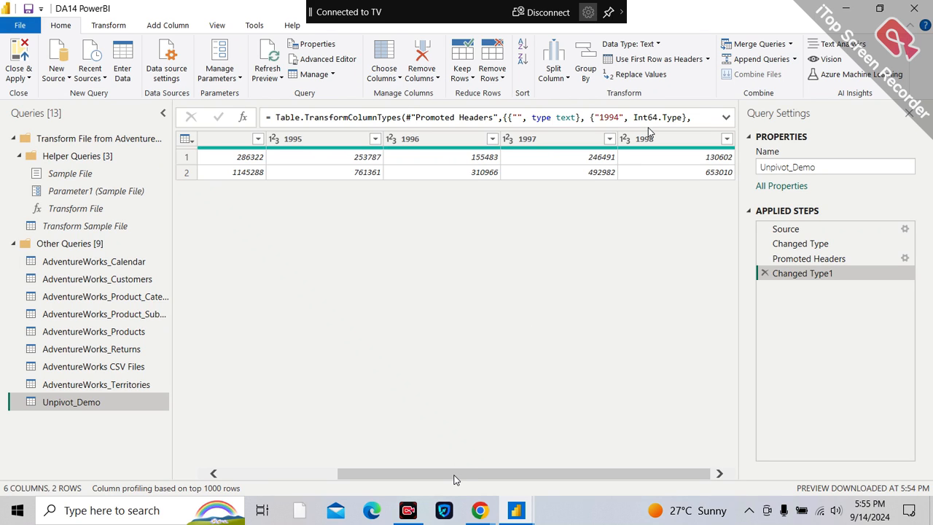
pyautogui.moveTo(405, 475); pyautogui.dragTo(265, 491)
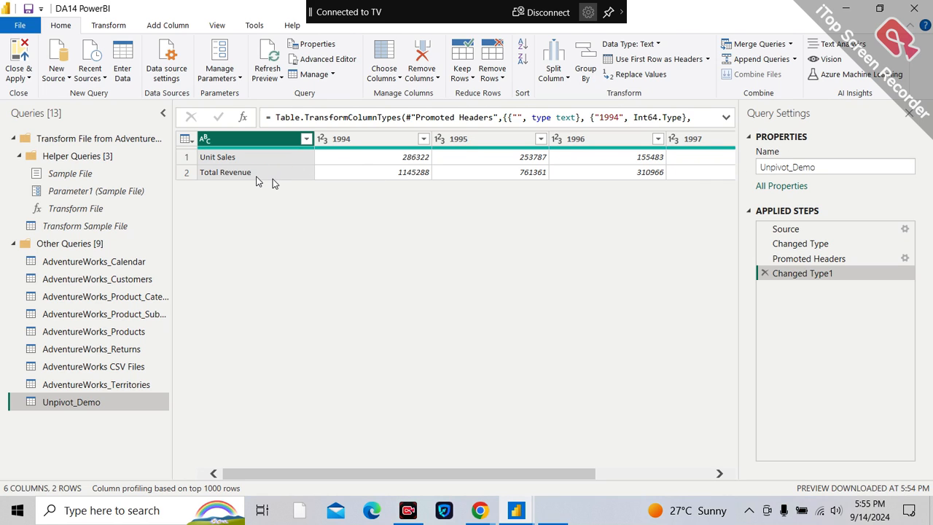
pyautogui.click(917, 260)
pyautogui.click(84, 26)
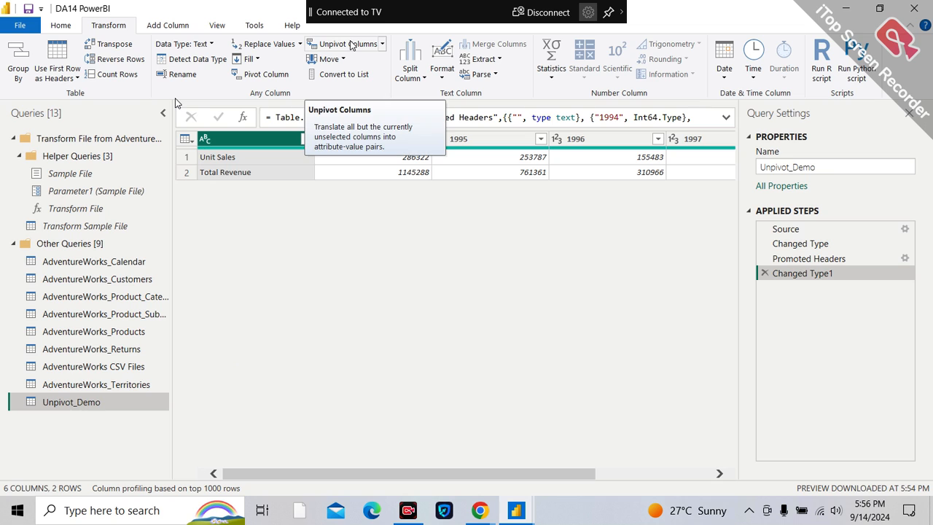
pyautogui.click(381, 45)
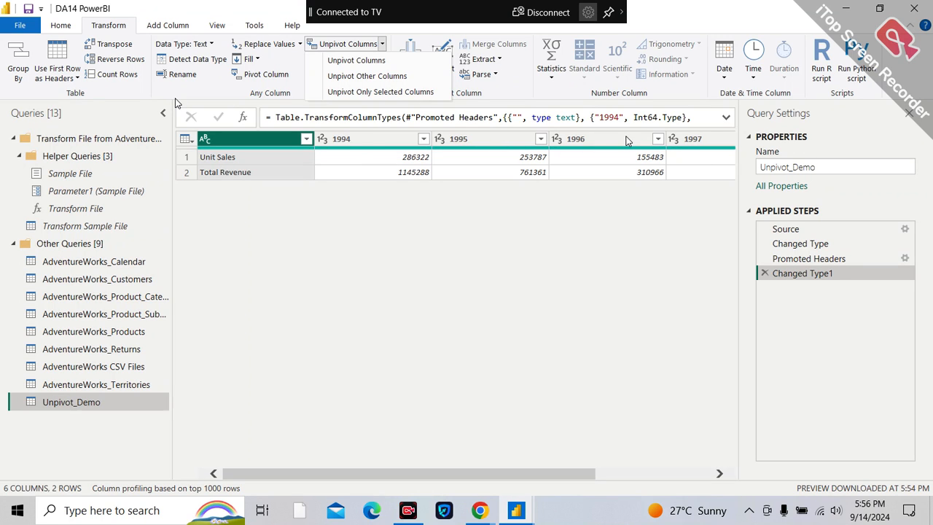
pyautogui.click(382, 45)
pyautogui.click(383, 45)
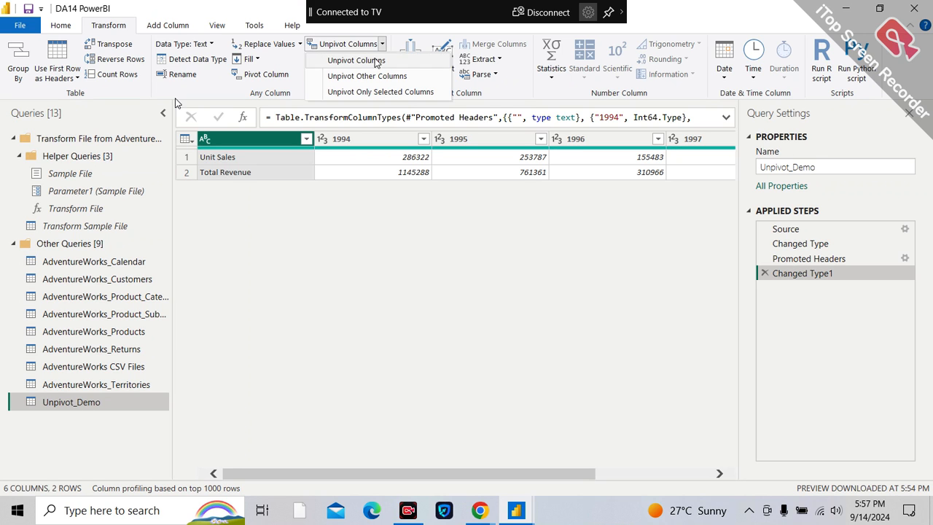
pyautogui.click(358, 77)
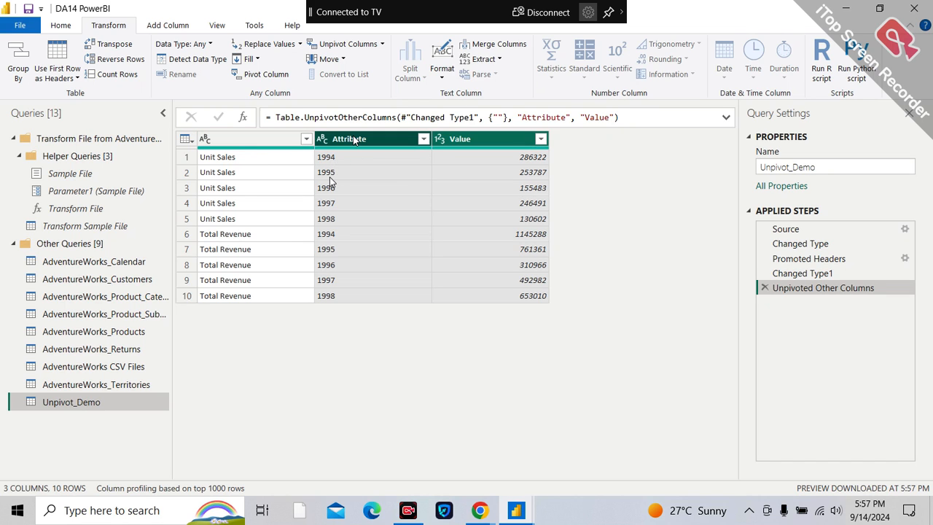
# Pivot the unnamed first column of Unpivot_Demo into new columns, using Value as the values column.
pyautogui.click(232, 157)
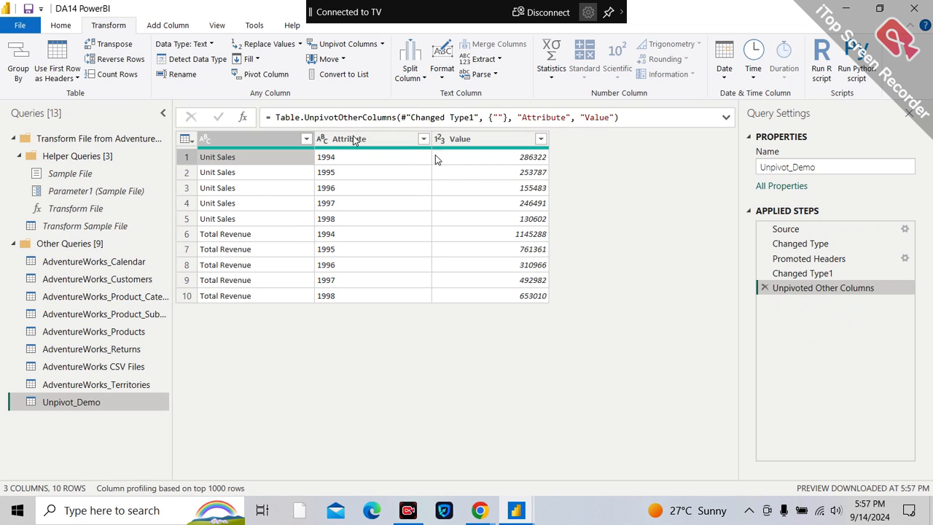
pyautogui.click(224, 139)
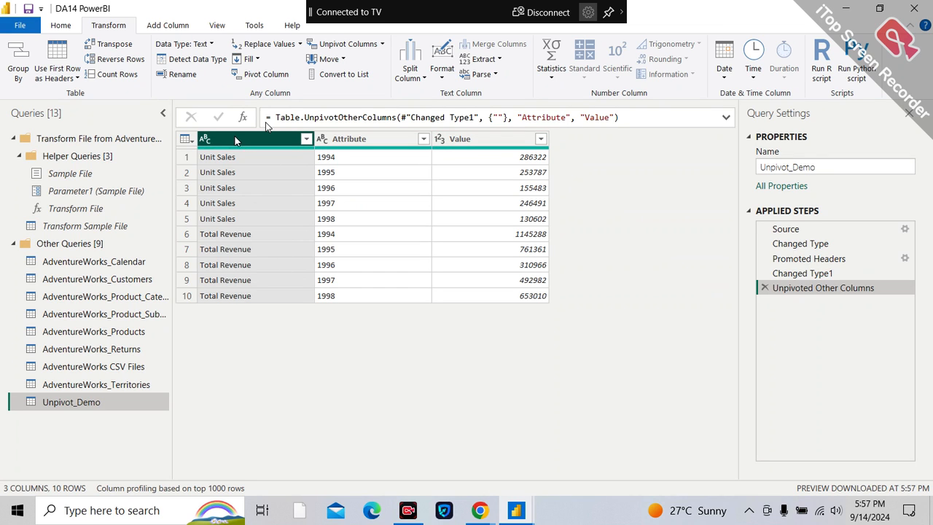
pyautogui.click(273, 75)
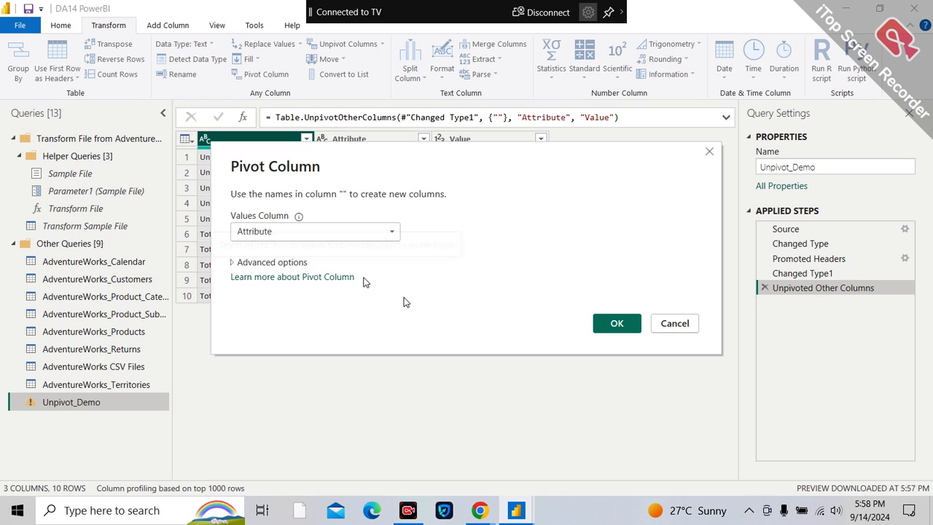
pyautogui.moveTo(496, 165); pyautogui.dragTo(491, 272)
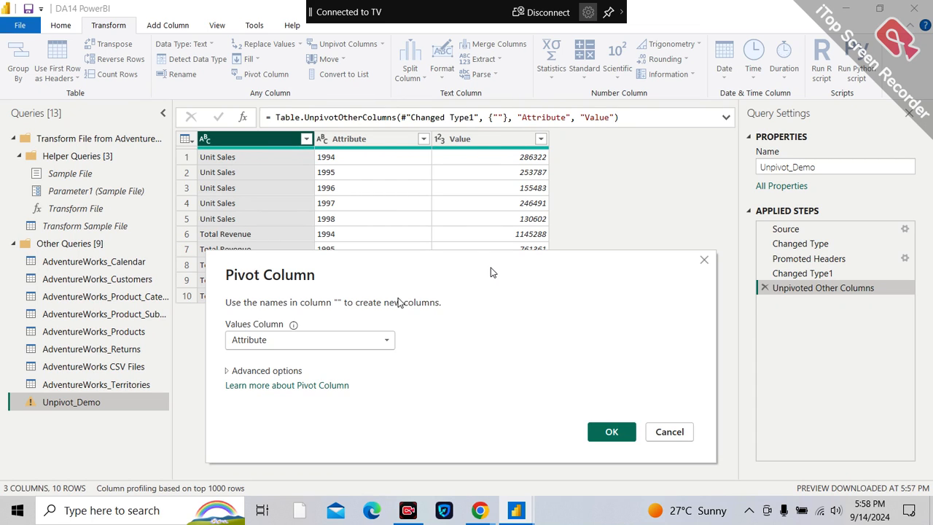
pyautogui.click(389, 340)
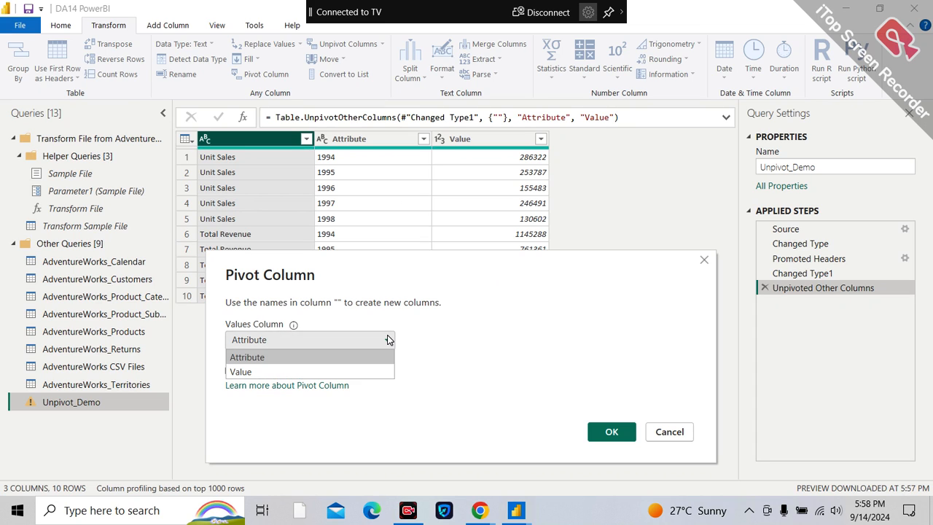
pyautogui.click(297, 371)
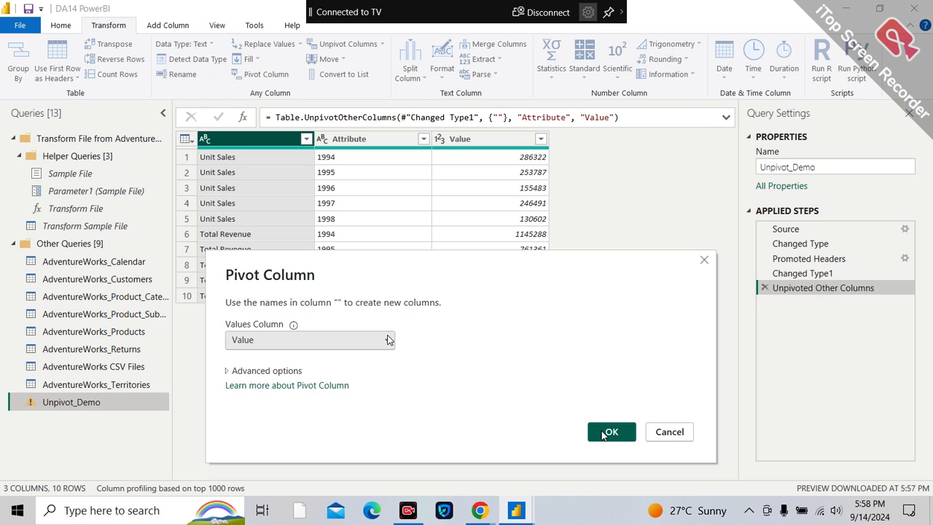
pyautogui.click(603, 432)
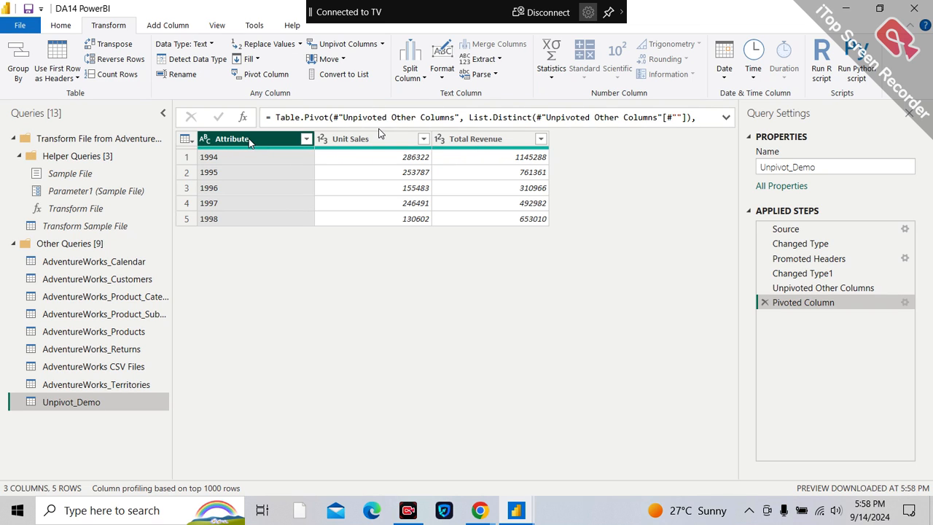
# Rename the Attribute column of Unpivot_Demo to Years.
pyautogui.press('BackSpace')
pyautogui.press('BackSpace')
pyautogui.press('BackSpace')
pyautogui.press('BackSpace')
pyautogui.press('BackSpace')
pyautogui.press('BackSpace')
pyautogui.press('BackSpace')
pyautogui.press('BackSpace')
pyautogui.press('BackSpace')
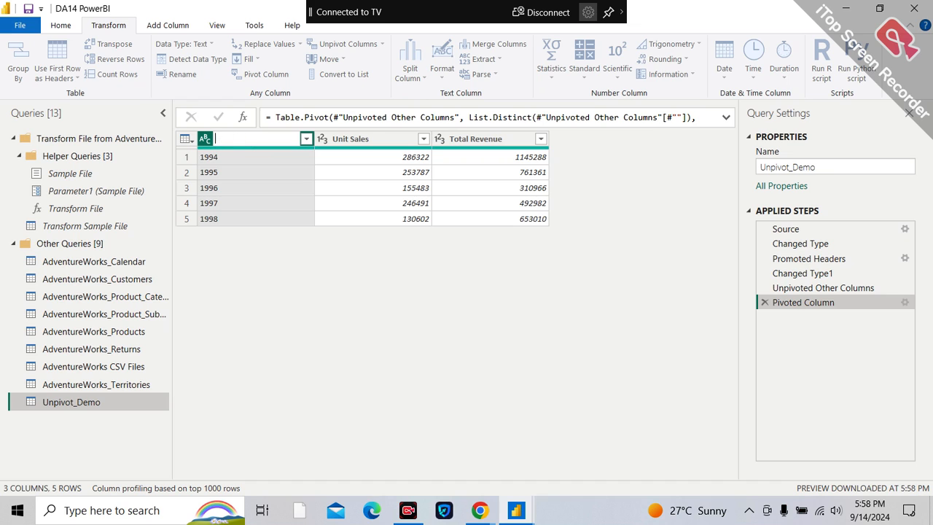
pyautogui.write('Years')
pyautogui.press('Return')
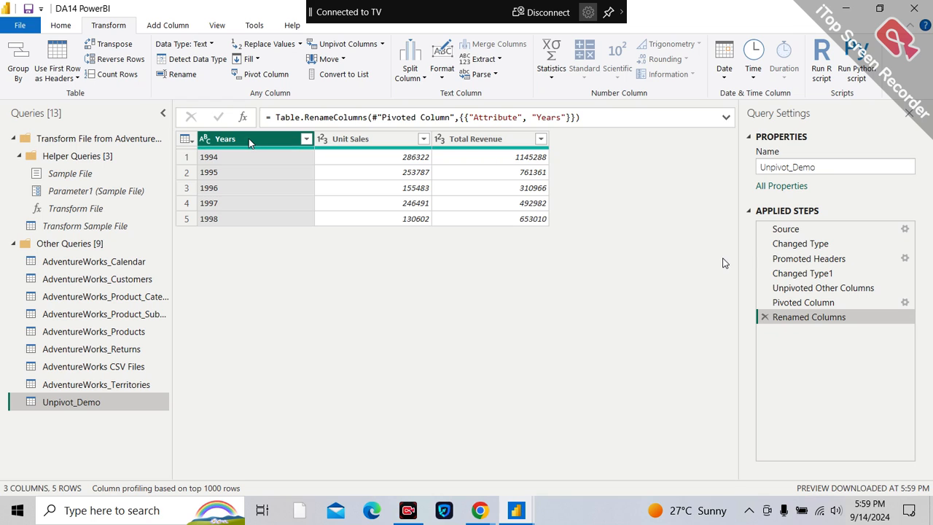
# Review the Promoted Headers step of Unpivot_Demo, return to the Renamed Columns step, and disable loading of the query.
pyautogui.click(802, 259)
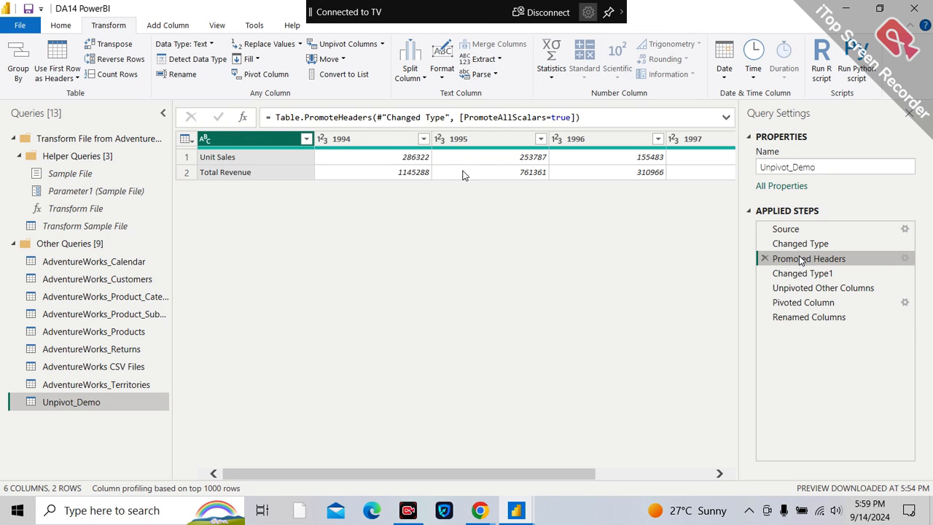
pyautogui.click(813, 318)
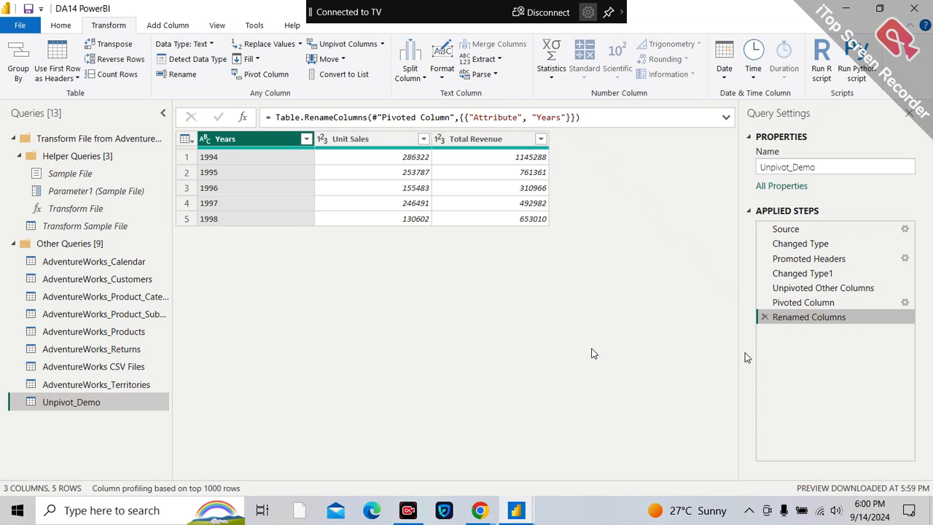
pyautogui.rightClick(105, 401)
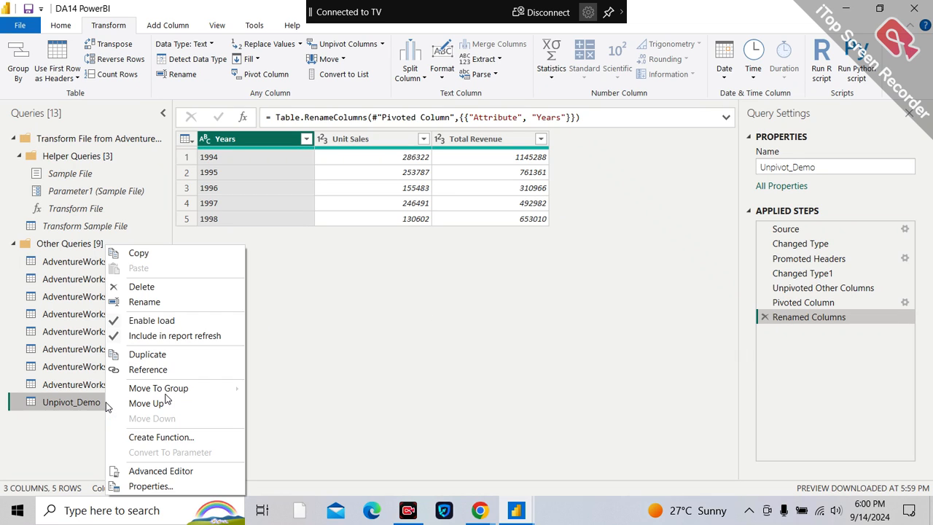
pyautogui.click(146, 320)
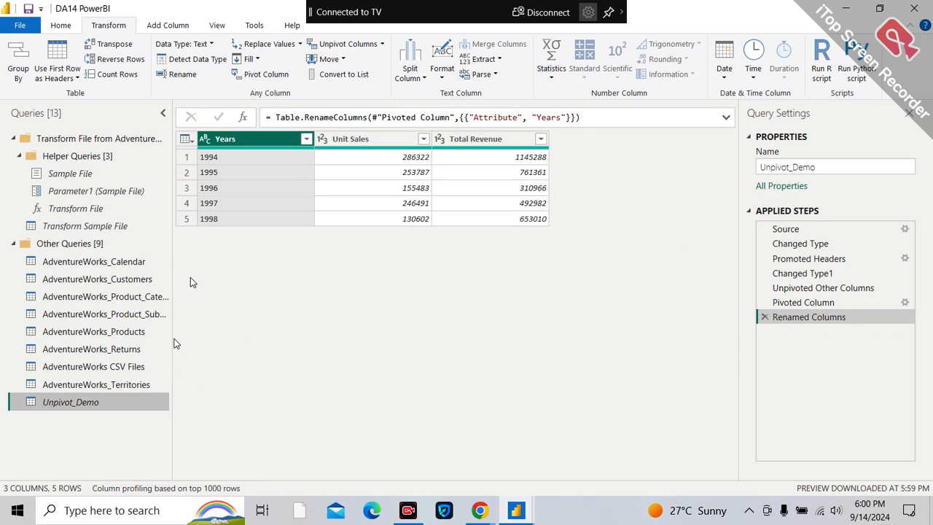
# Rename the AdventureWorks_Calendar query to CalendarDim.
pyautogui.click(125, 265)
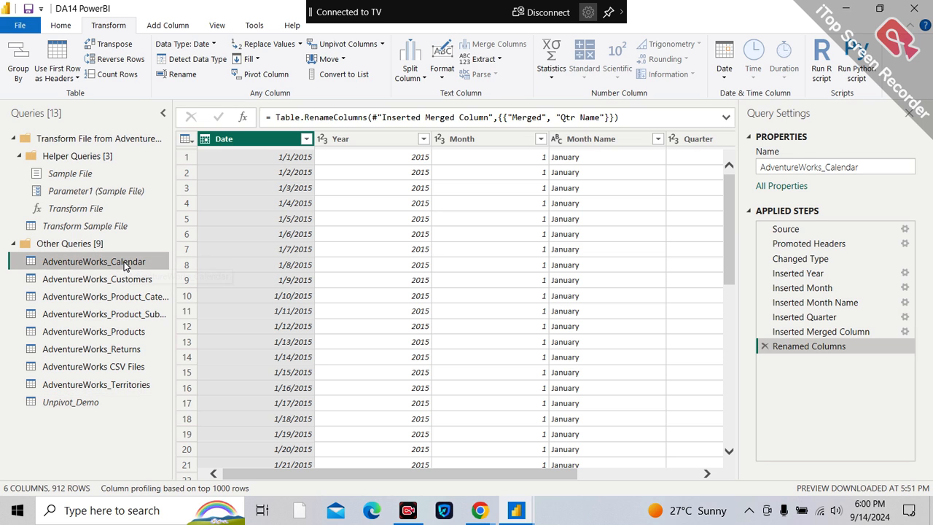
pyautogui.doubleClick(125, 265)
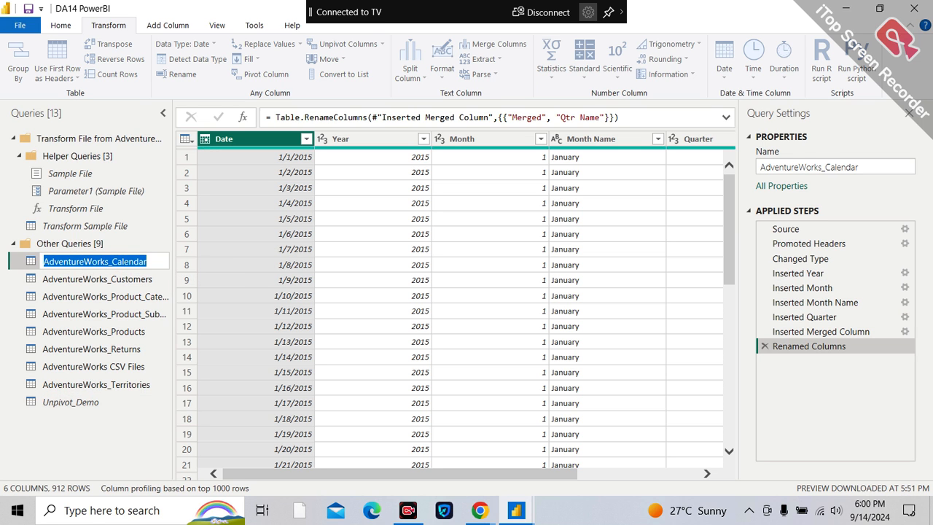
pyautogui.click(125, 261)
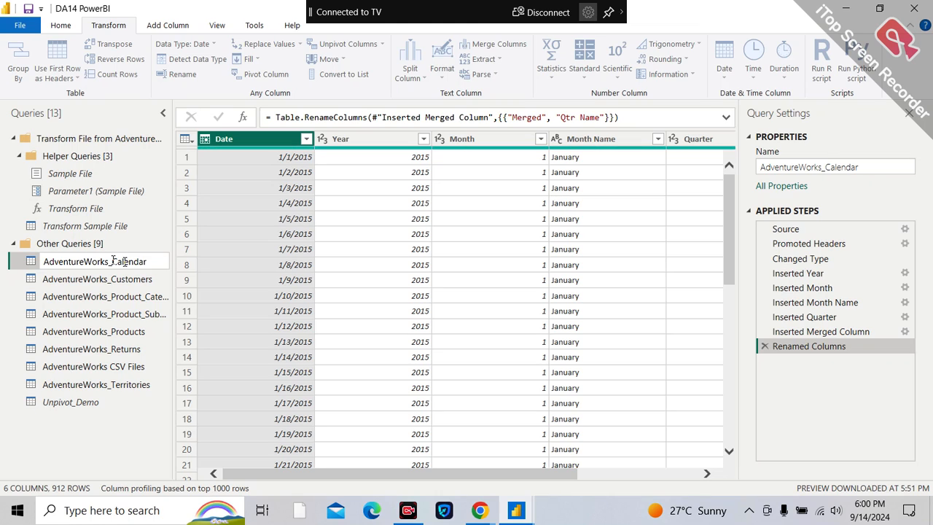
pyautogui.press('BackSpace')
pyautogui.press('BackSpace')
pyautogui.press('BackSpace')
pyautogui.press('BackSpace')
pyautogui.press('BackSpace')
pyautogui.press('BackSpace')
pyautogui.press('BackSpace')
pyautogui.press('BackSpace')
pyautogui.press('BackSpace')
pyautogui.press('BackSpace')
pyautogui.press('BackSpace')
pyautogui.press('BackSpace')
pyautogui.press('BackSpace')
pyautogui.press('BackSpace')
pyautogui.press('BackSpace')
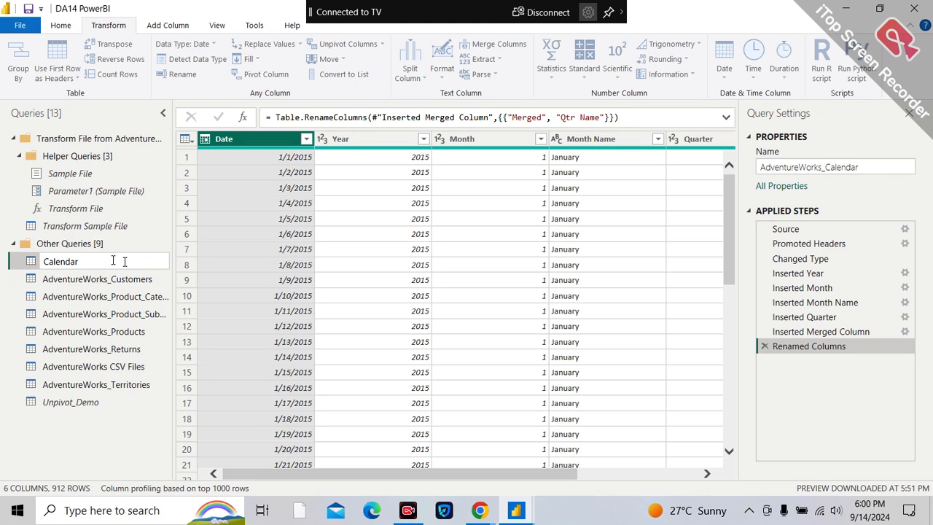
pyautogui.write('Dim')
pyautogui.press('Return')
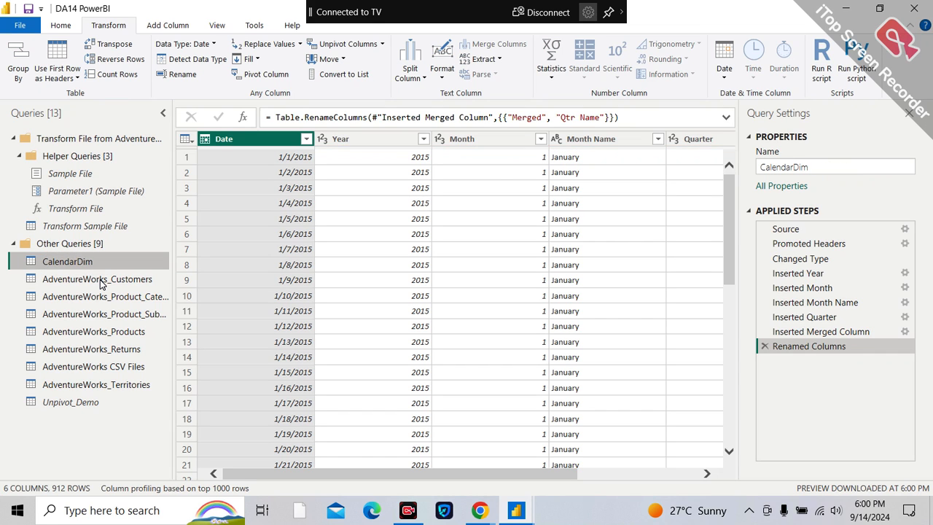
# Rename the AdventureWorks_Customers query to CustomersDim.
pyautogui.click(100, 283)
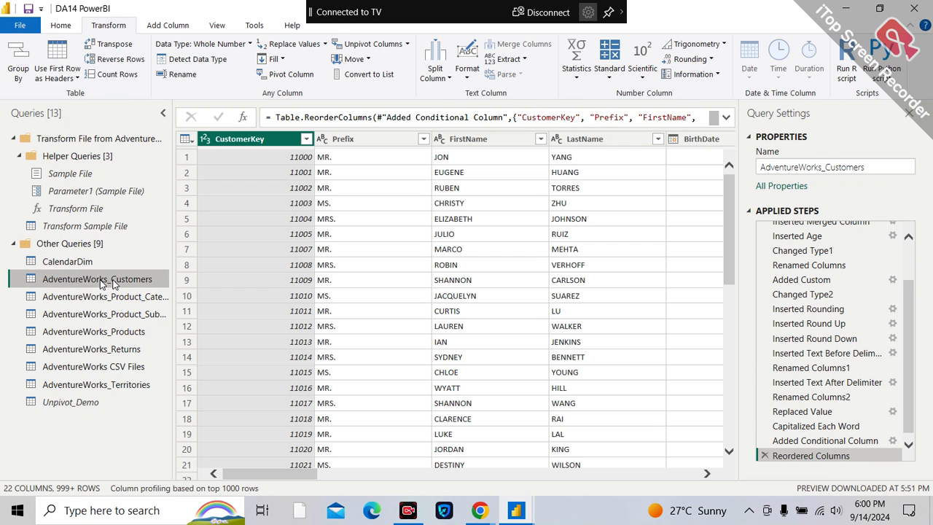
pyautogui.doubleClick(110, 284)
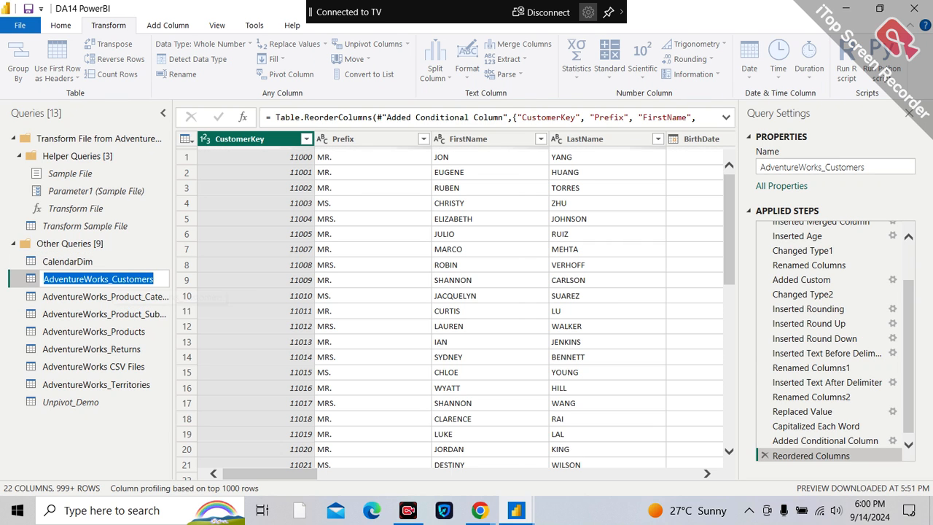
pyautogui.press('BackSpace')
pyautogui.press('BackSpace')
pyautogui.press('BackSpace')
pyautogui.press('BackSpace')
pyautogui.press('BackSpace')
pyautogui.press('BackSpace')
pyautogui.press('BackSpace')
pyautogui.press('BackSpace')
pyautogui.press('BackSpace')
pyautogui.press('BackSpace')
pyautogui.press('BackSpace')
pyautogui.press('BackSpace')
pyautogui.press('BackSpace')
pyautogui.press('BackSpace')
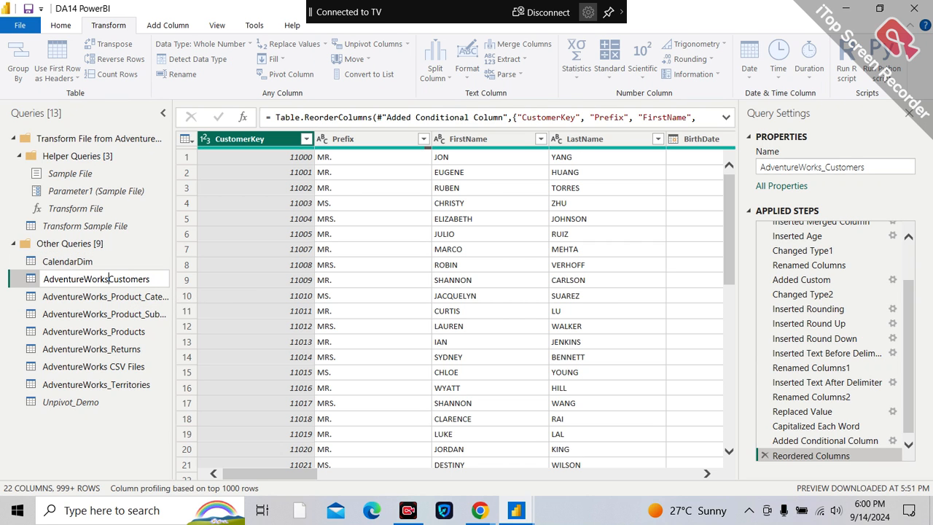
pyautogui.press('BackSpace')
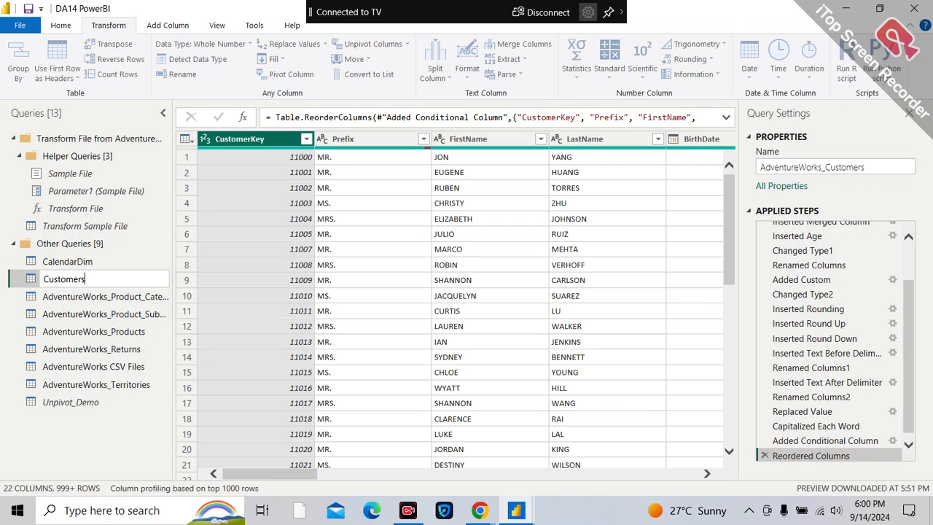
pyautogui.write('Dim')
pyautogui.press('Return')
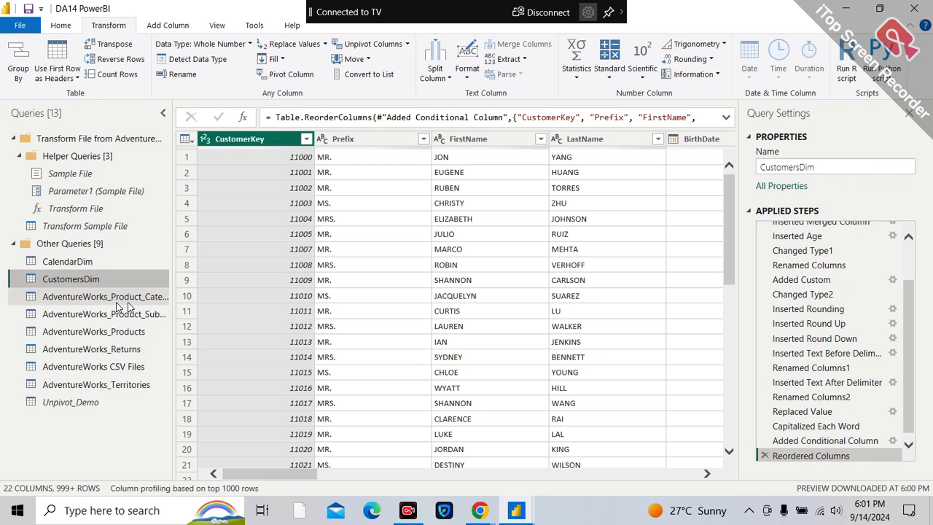
# Rename the AdventureWorks_Product_Categories query to Product_CategoriesDim.
pyautogui.click(127, 302)
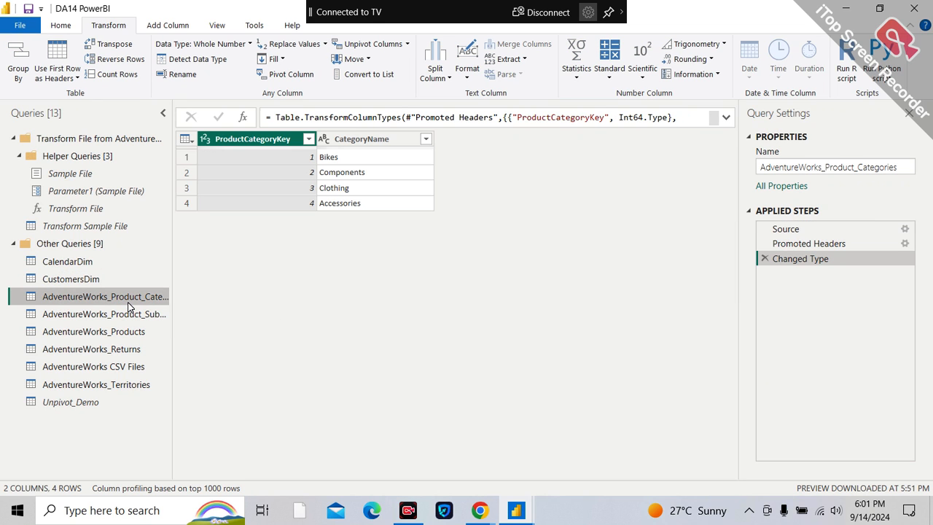
pyautogui.doubleClick(143, 296)
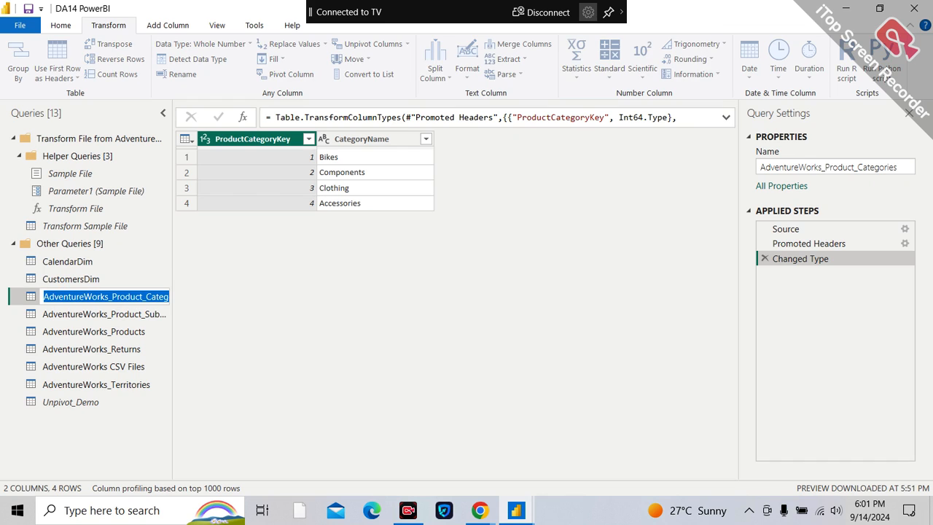
pyautogui.click(112, 296)
pyautogui.press('BackSpace')
pyautogui.press('BackSpace')
pyautogui.press('BackSpace')
pyautogui.press('BackSpace')
pyautogui.press('BackSpace')
pyautogui.press('BackSpace')
pyautogui.press('BackSpace')
pyautogui.press('BackSpace')
pyautogui.press('BackSpace')
pyautogui.press('BackSpace')
pyautogui.press('BackSpace')
pyautogui.press('BackSpace')
pyautogui.press('BackSpace')
pyautogui.press('BackSpace')
pyautogui.press('BackSpace')
pyautogui.press('End')
pyautogui.write('Dim')
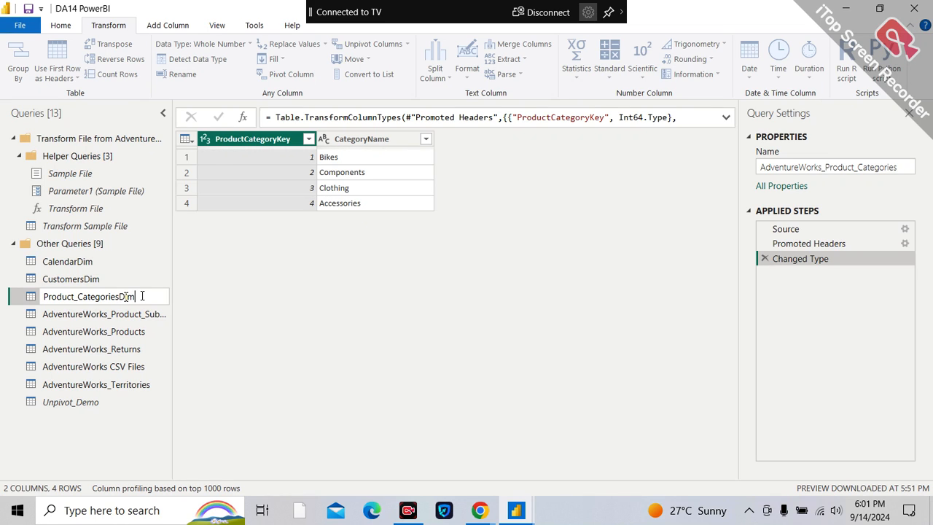
pyautogui.press('Return')
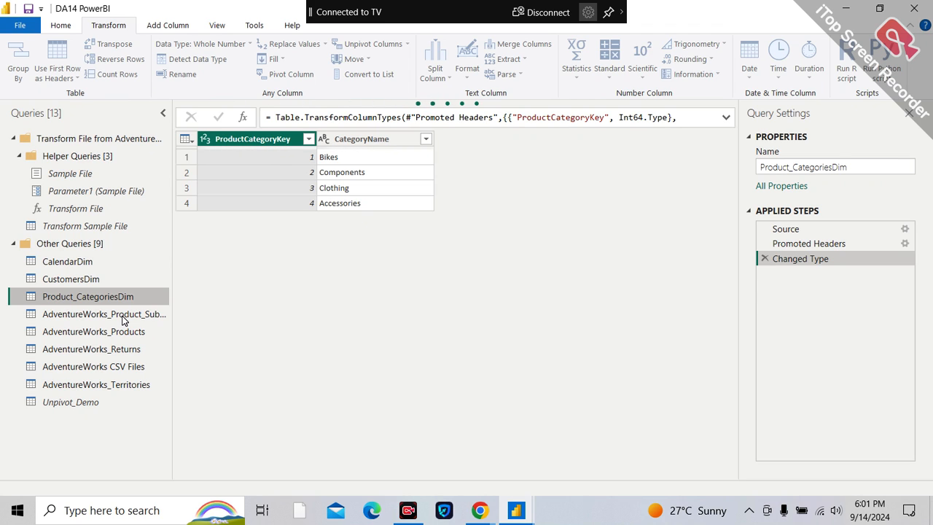
# Rename the AdventureWorks_Product_Subcategories query to Product_SubcategoriesDim.
pyautogui.click(122, 318)
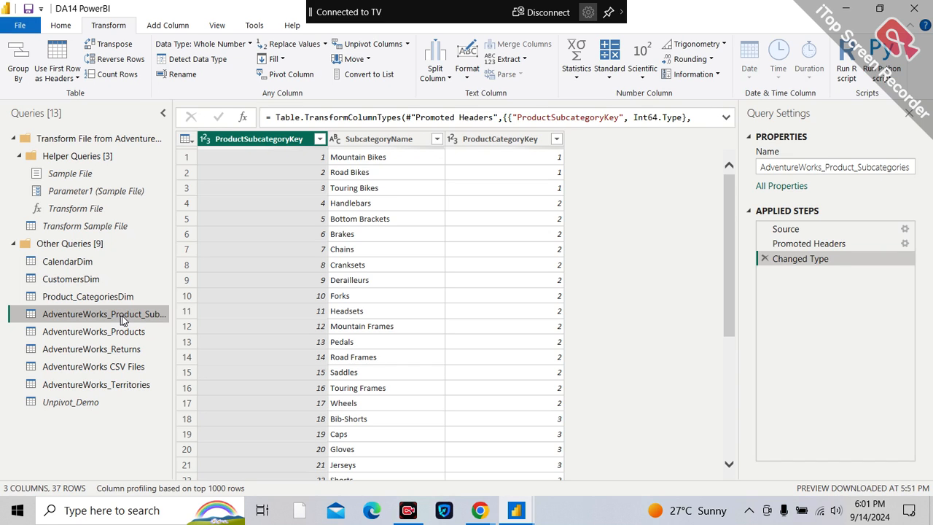
pyautogui.write('m')
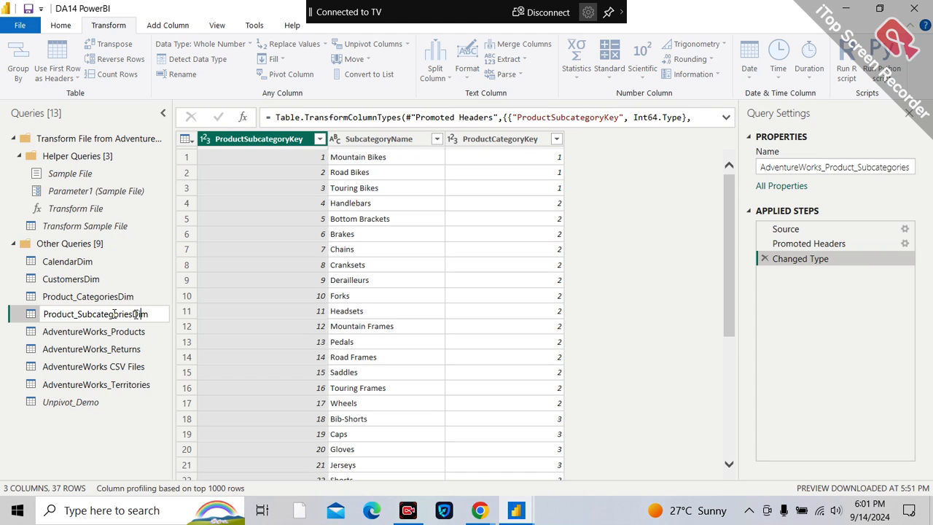
pyautogui.press('Return')
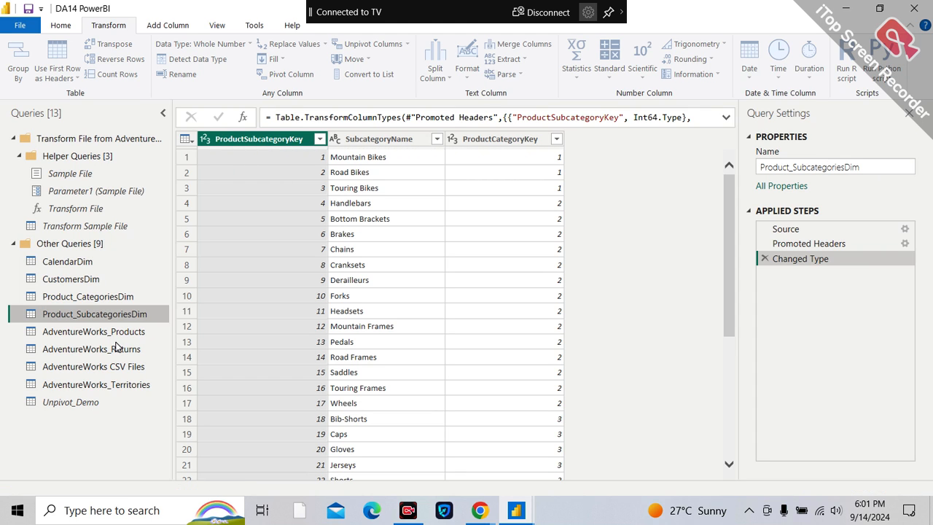
# Rename the AdventureWorks_Products query to ProductsDim.
pyautogui.click(120, 340)
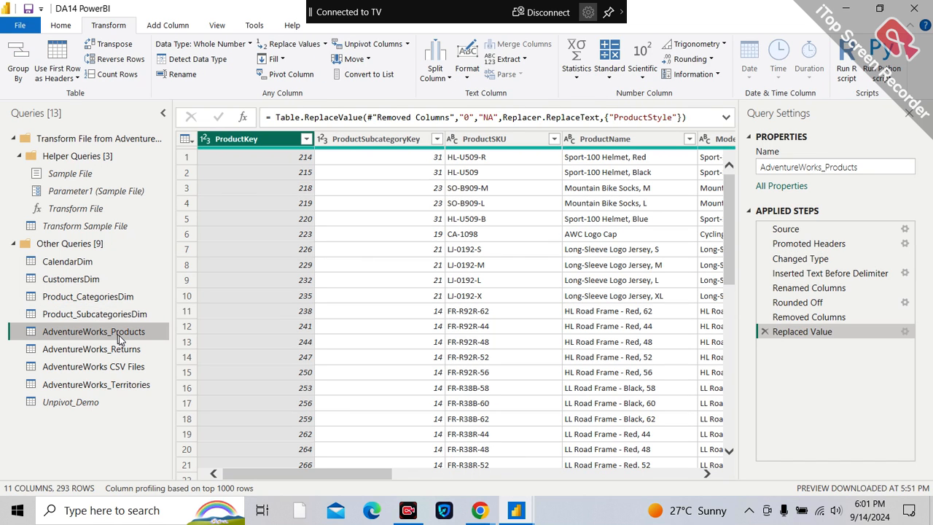
pyautogui.doubleClick(121, 337)
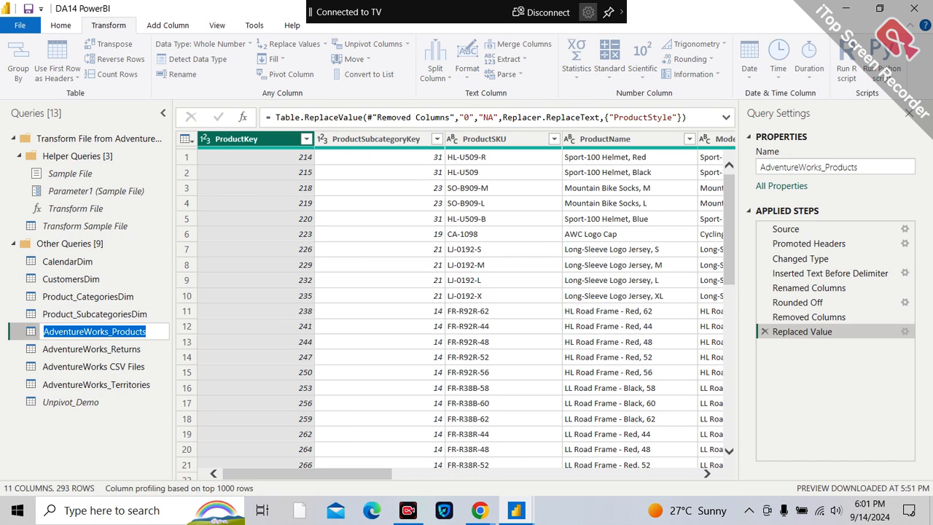
pyautogui.click(114, 332)
pyautogui.press('BackSpace')
pyautogui.press('BackSpace')
pyautogui.press('BackSpace')
pyautogui.press('BackSpace')
pyautogui.press('BackSpace')
pyautogui.press('BackSpace')
pyautogui.press('BackSpace')
pyautogui.press('BackSpace')
pyautogui.press('BackSpace')
pyautogui.press('BackSpace')
pyautogui.press('BackSpace')
pyautogui.press('BackSpace')
pyautogui.press('BackSpace')
pyautogui.press('BackSpace')
pyautogui.press('BackSpace')
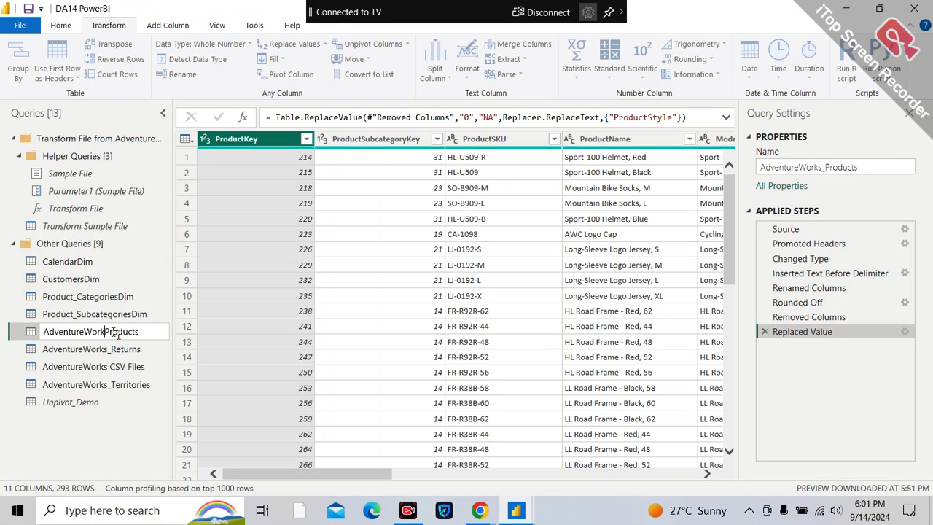
pyautogui.write('Dim')
pyautogui.press('Return')
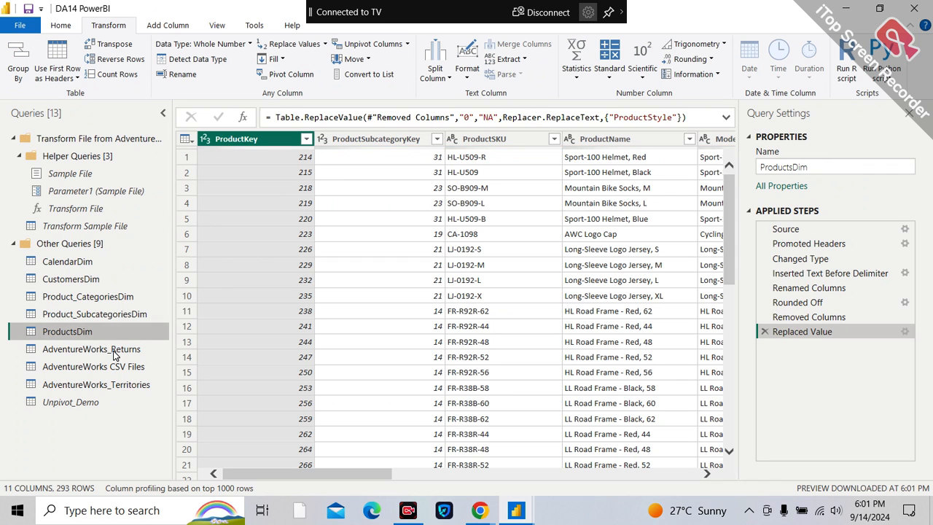
# Rename the AdventureWorks_Returns query to ReturnsFact.
pyautogui.click(113, 352)
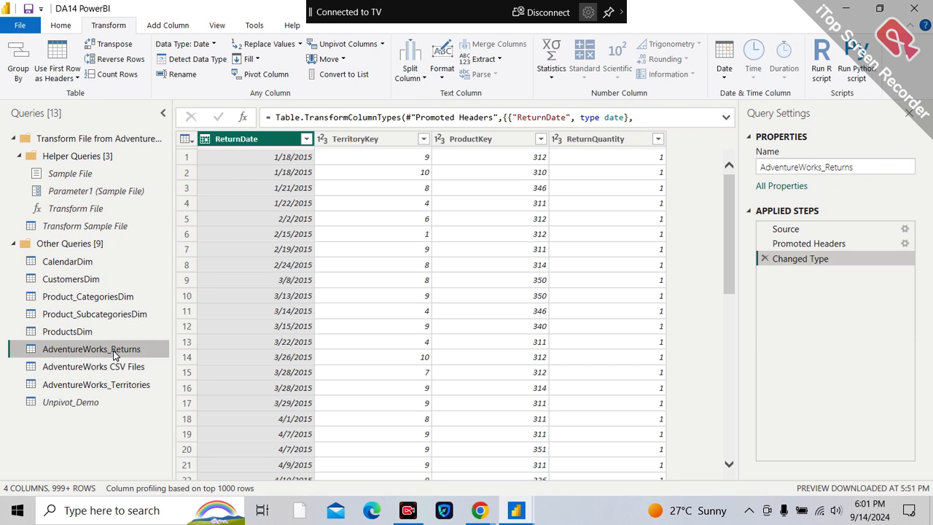
pyautogui.doubleClick(113, 353)
pyautogui.click(112, 349)
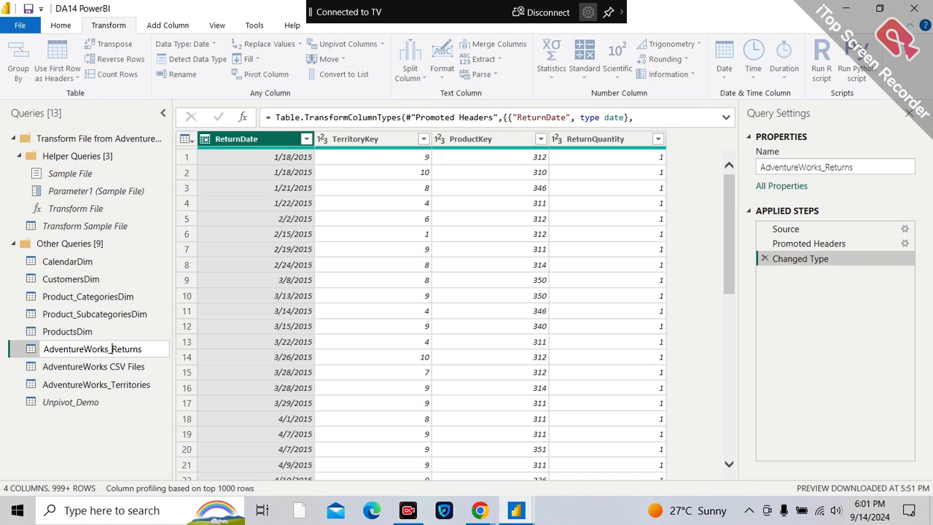
pyautogui.press('BackSpace')
pyautogui.press('BackSpace')
pyautogui.press('BackSpace')
pyautogui.press('BackSpace')
pyautogui.press('BackSpace')
pyautogui.press('BackSpace')
pyautogui.press('BackSpace')
pyautogui.press('BackSpace')
pyautogui.press('BackSpace')
pyautogui.press('BackSpace')
pyautogui.press('BackSpace')
pyautogui.press('BackSpace')
pyautogui.press('BackSpace')
pyautogui.press('BackSpace')
pyautogui.press('BackSpace')
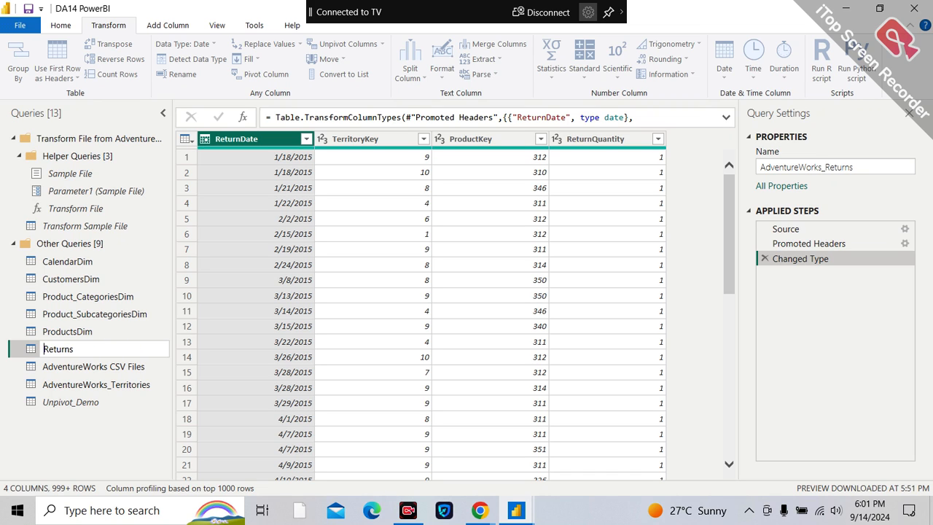
pyautogui.write('Fact')
pyautogui.press('Return')
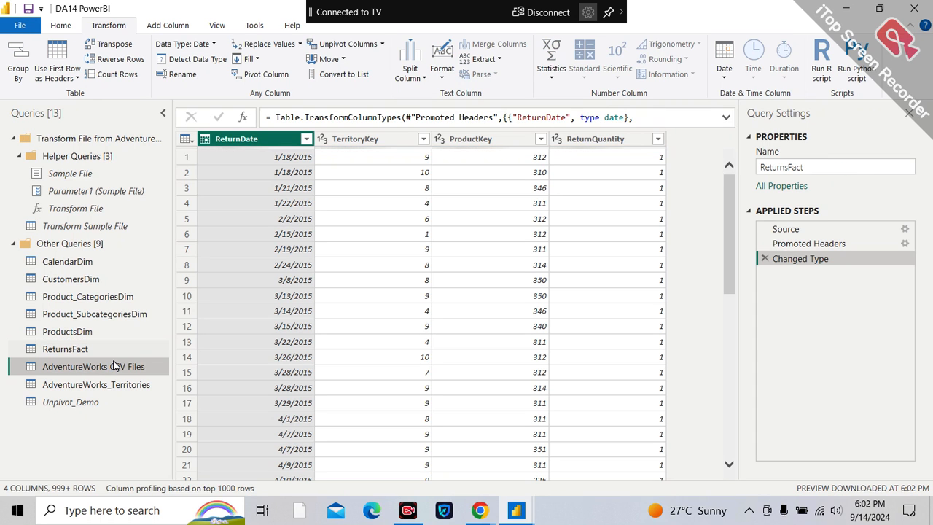
# Select the AdventureWorks CSV Files query, and admit the waiting participant in the Google Meet call before returning to Power Query.
pyautogui.click(115, 366)
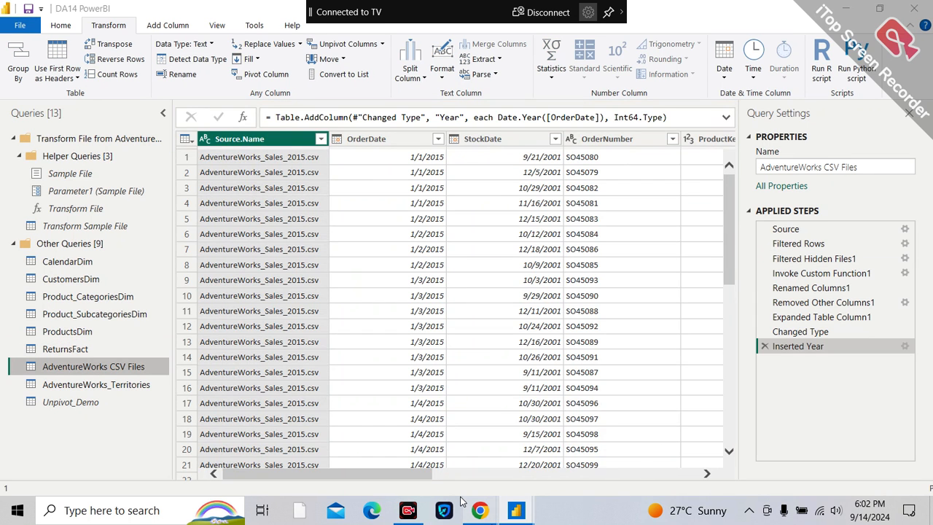
pyautogui.moveTo(461, 501)
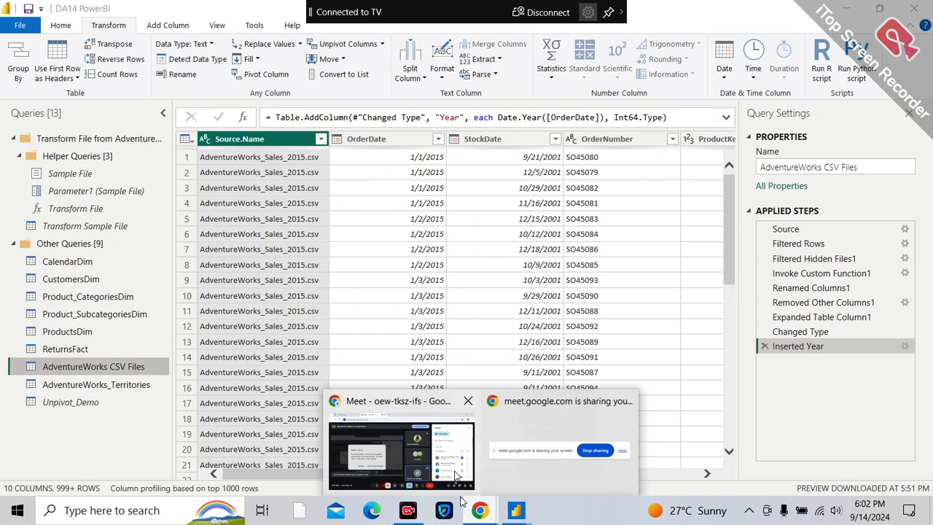
pyautogui.click(443, 449)
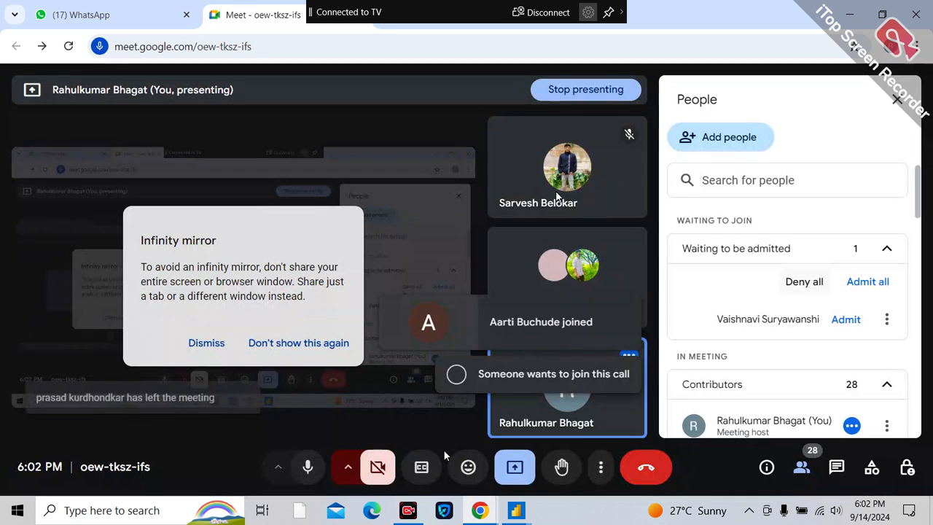
pyautogui.click(847, 320)
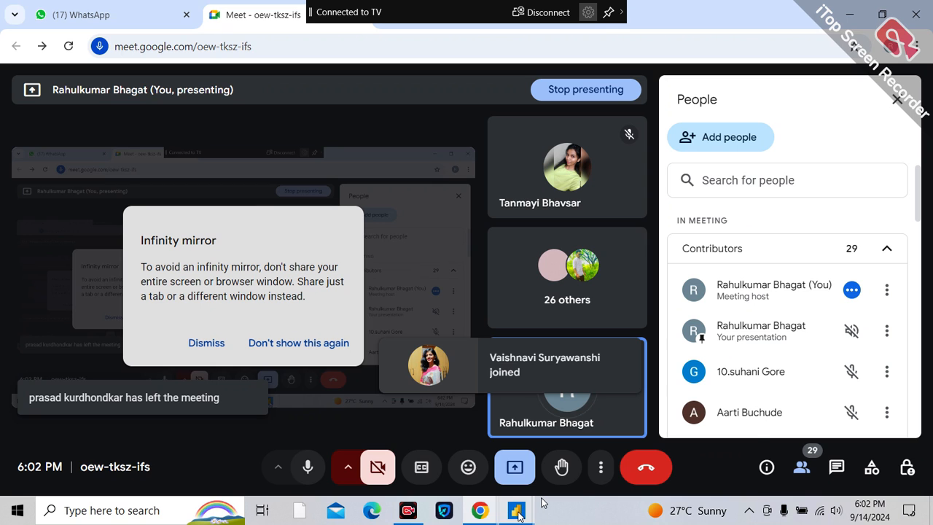
pyautogui.moveTo(516, 512)
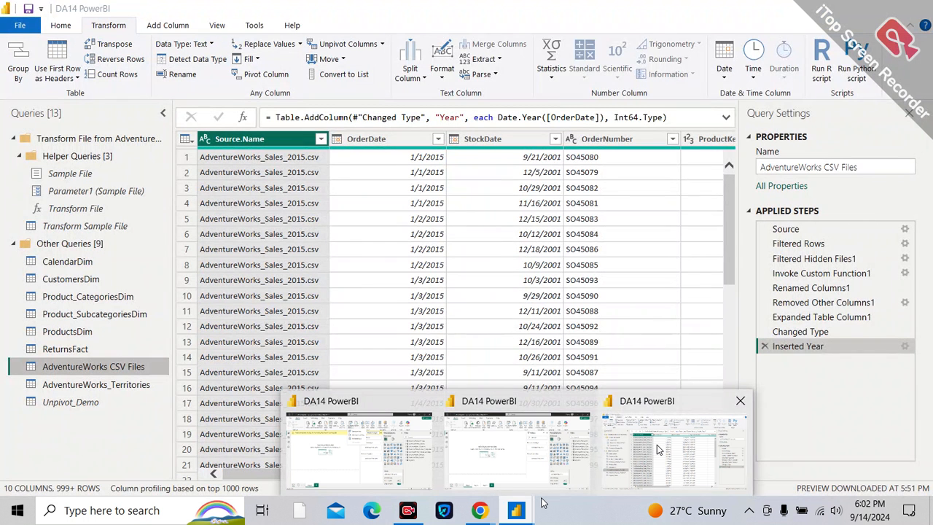
pyautogui.click(657, 445)
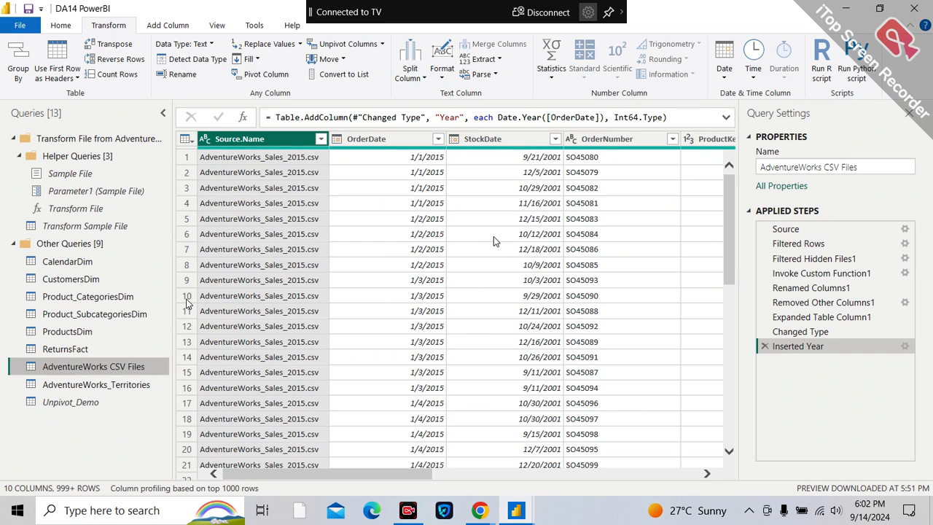
# Rename the AdventureWorks CSV Files query to SalesFact and remove its Source.Name column.
pyautogui.doubleClick(106, 367)
pyautogui.press('BackSpace')
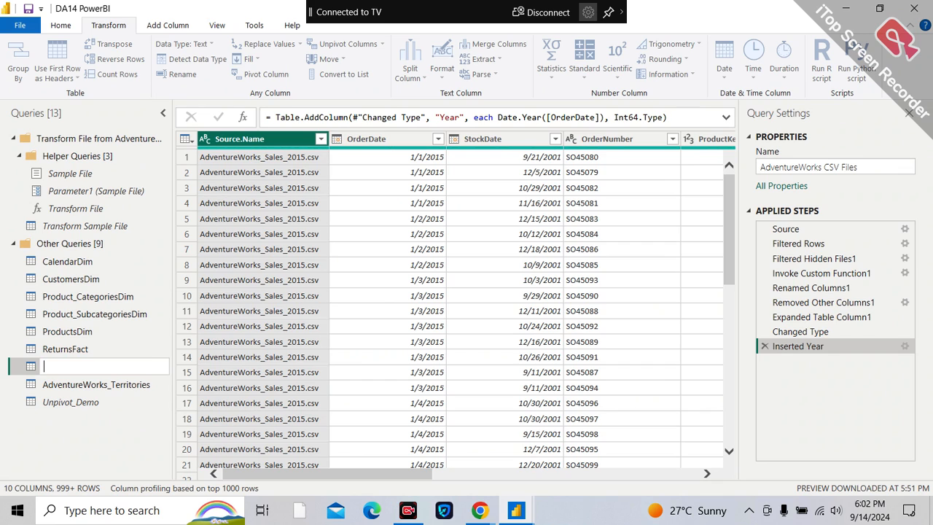
pyautogui.write('SalesFact')
pyautogui.press('Return')
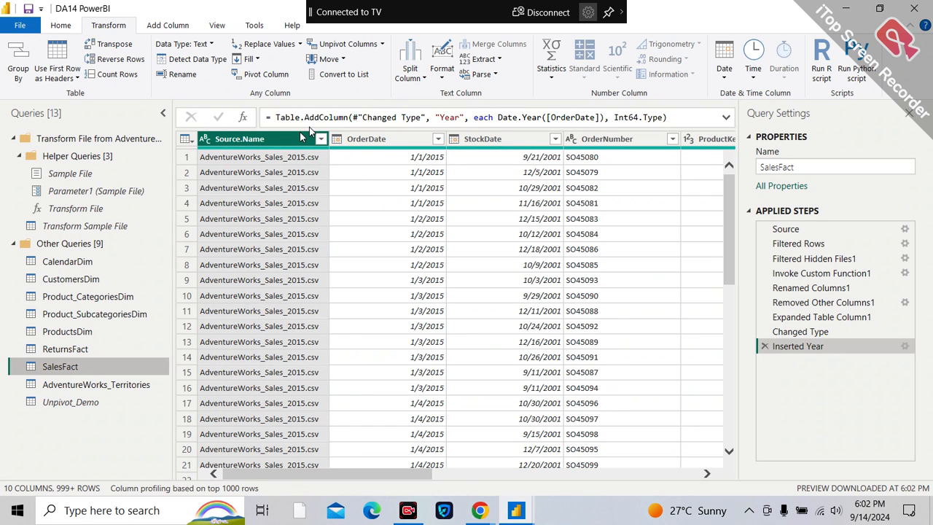
pyautogui.rightClick(301, 137)
pyautogui.click(330, 159)
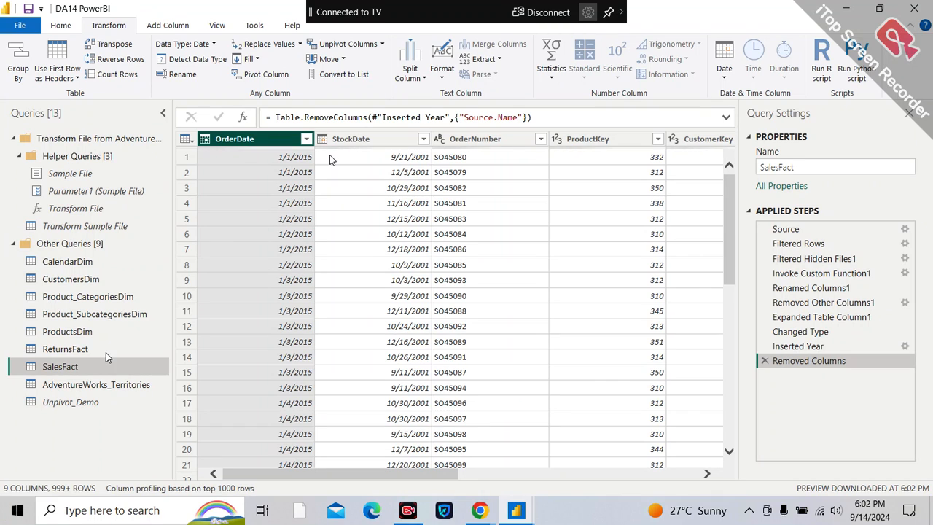
# Rename the AdventureWorks_Territories query to TerritoriesDim.
pyautogui.click(102, 386)
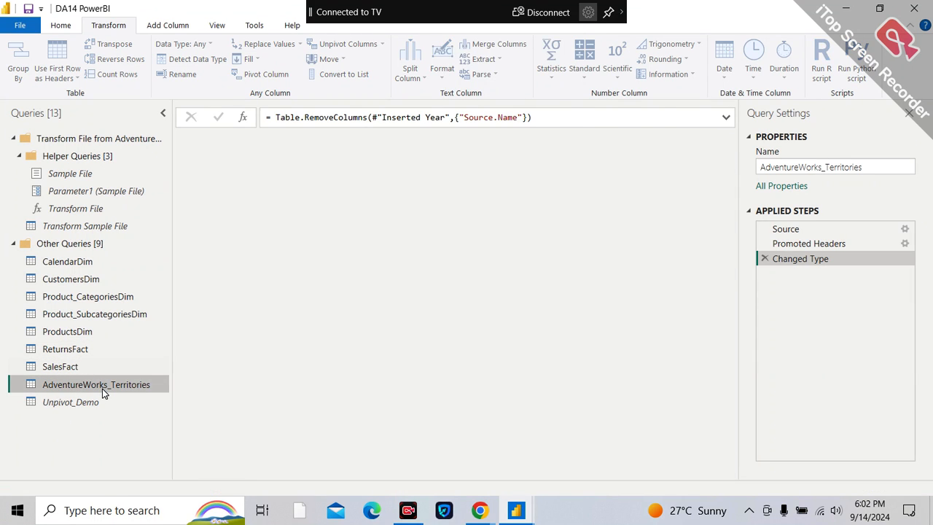
pyautogui.doubleClick(102, 384)
pyautogui.press('BackSpace')
pyautogui.press('BackSpace')
pyautogui.press('BackSpace')
pyautogui.press('BackSpace')
pyautogui.press('BackSpace')
pyautogui.press('BackSpace')
pyautogui.press('BackSpace')
pyautogui.press('BackSpace')
pyautogui.press('BackSpace')
pyautogui.press('BackSpace')
pyautogui.press('BackSpace')
pyautogui.press('BackSpace')
pyautogui.press('BackSpace')
pyautogui.press('BackSpace')
pyautogui.press('BackSpace')
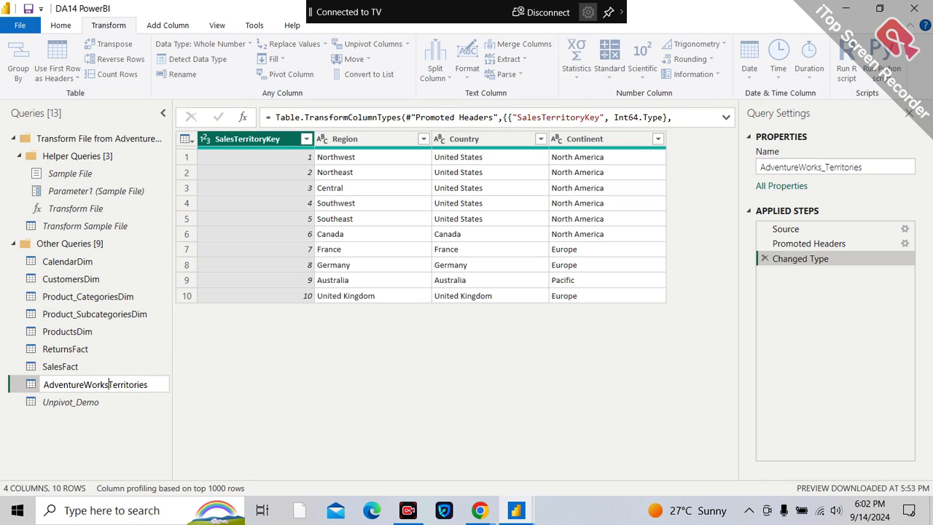
pyautogui.write('Dim')
pyautogui.click(112, 435)
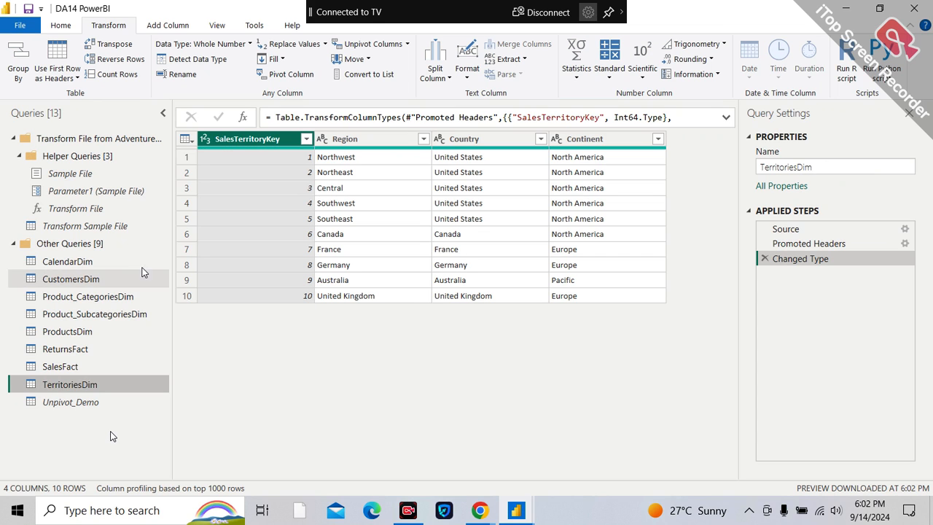
# Hide the query settings, and close the query editor while applying all query changes.
pyautogui.click(908, 113)
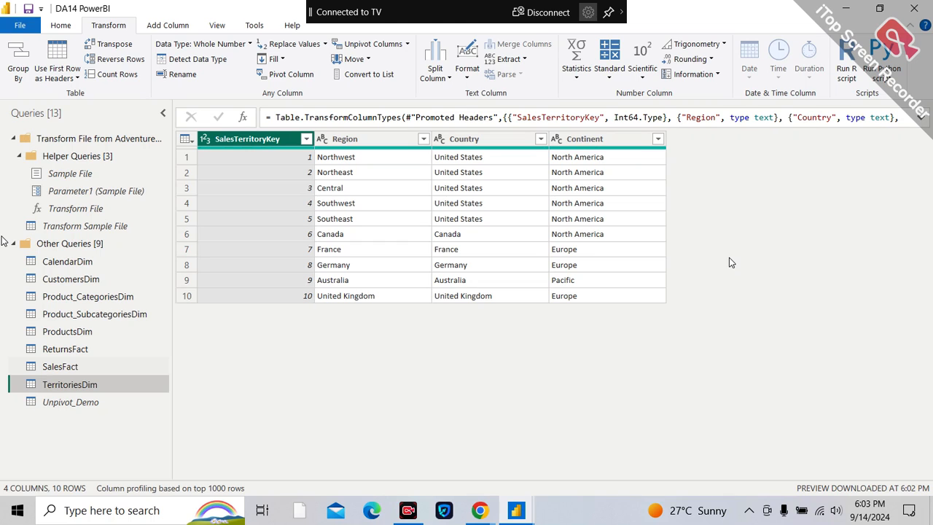
pyautogui.click(61, 24)
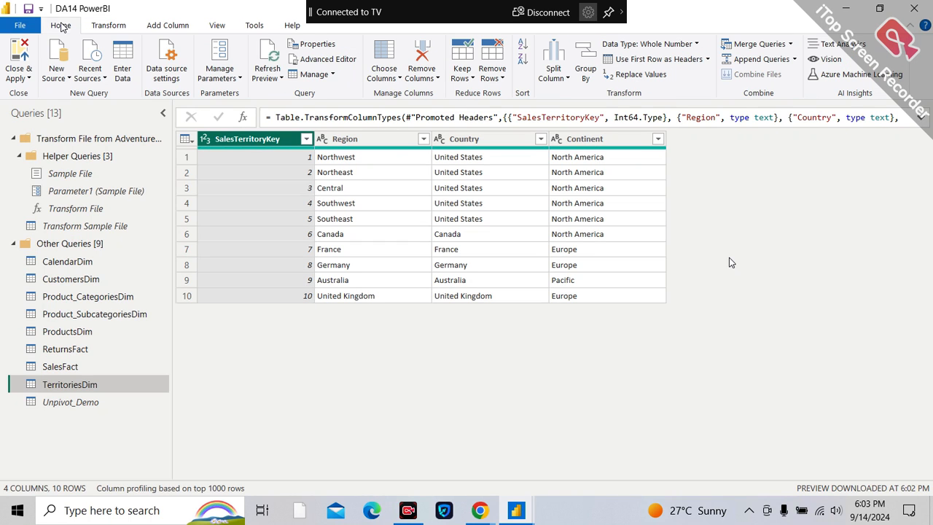
pyautogui.click(29, 79)
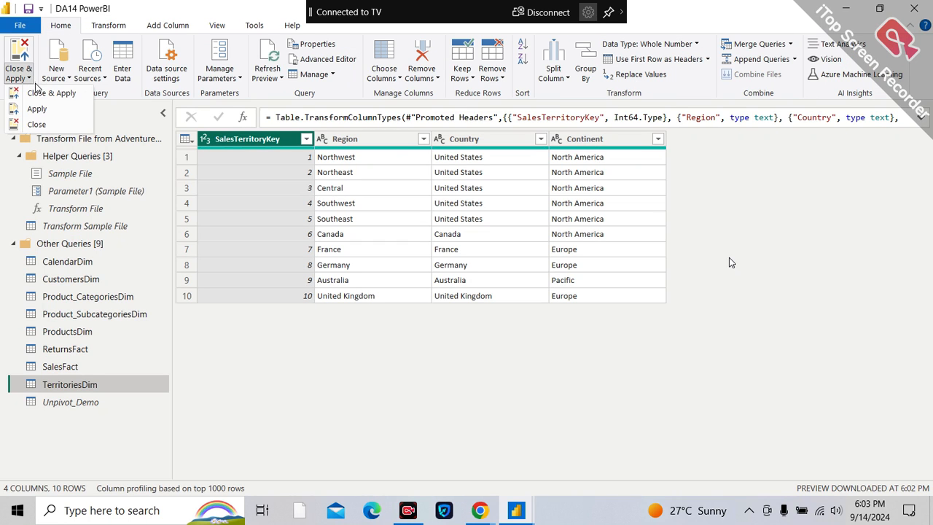
pyautogui.click(45, 96)
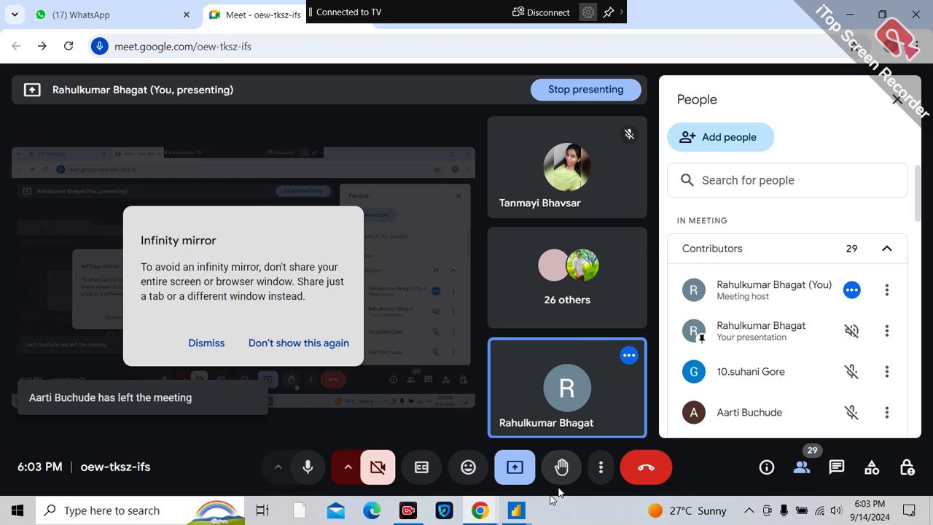
# Switch to the duplicate DA14 PowerBI report, apply its pending query changes, and close it without saving.
pyautogui.moveTo(516, 510)
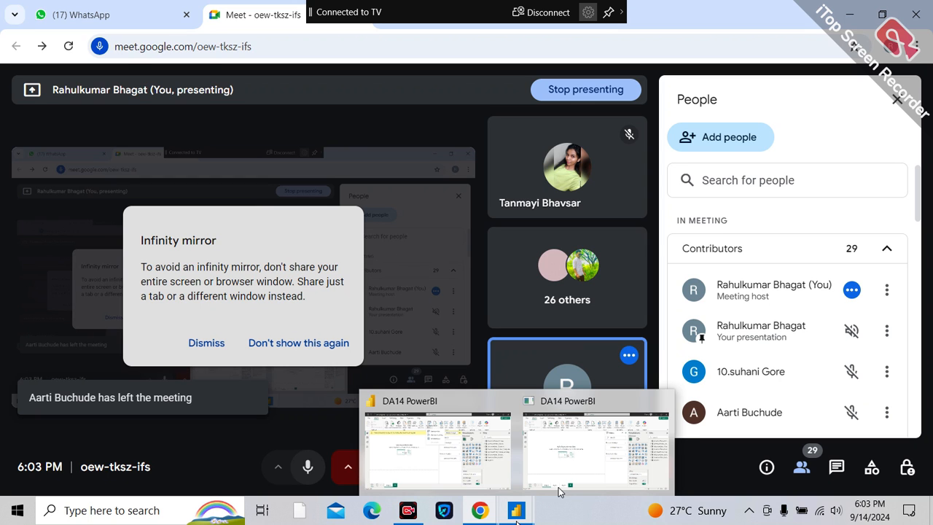
pyautogui.click(486, 470)
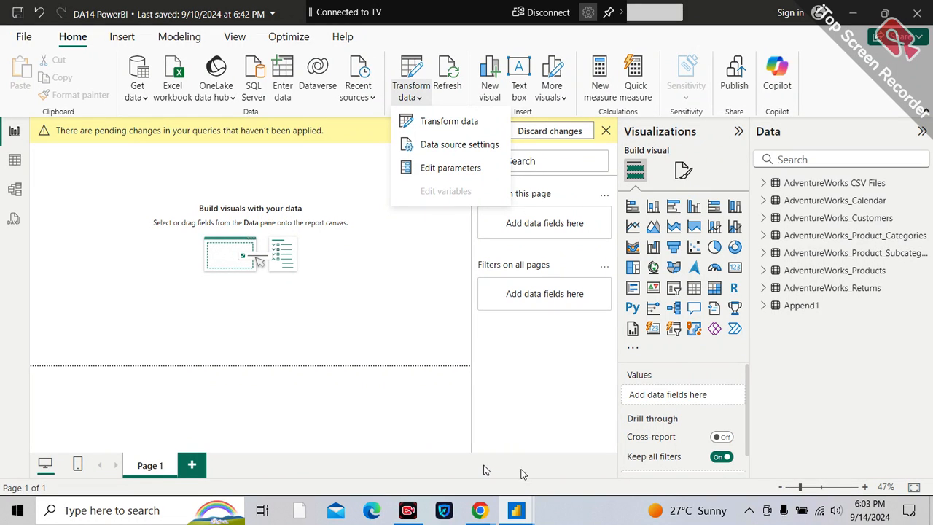
pyautogui.moveTo(516, 509)
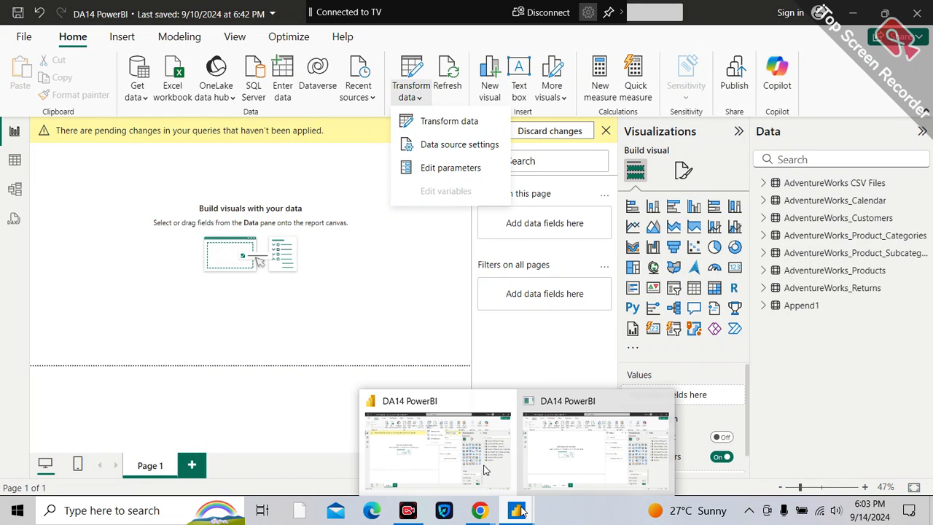
pyautogui.click(569, 456)
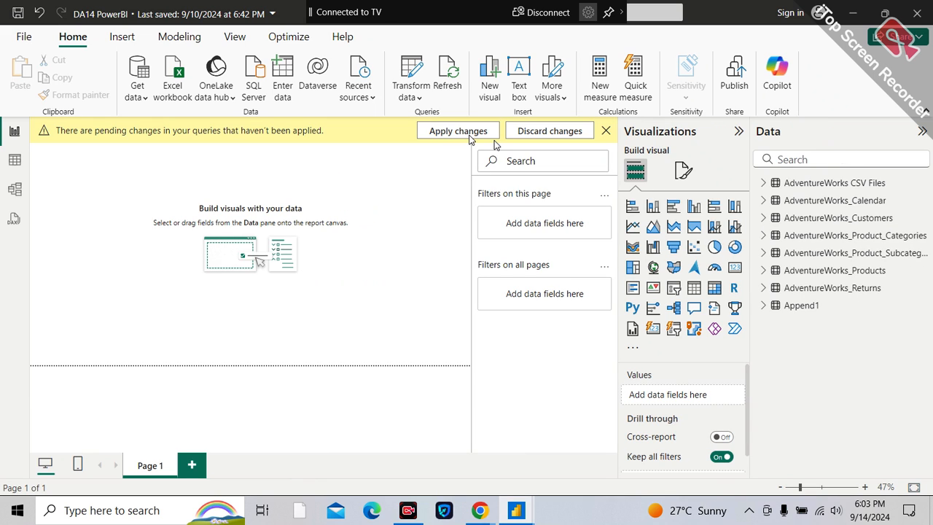
pyautogui.click(470, 135)
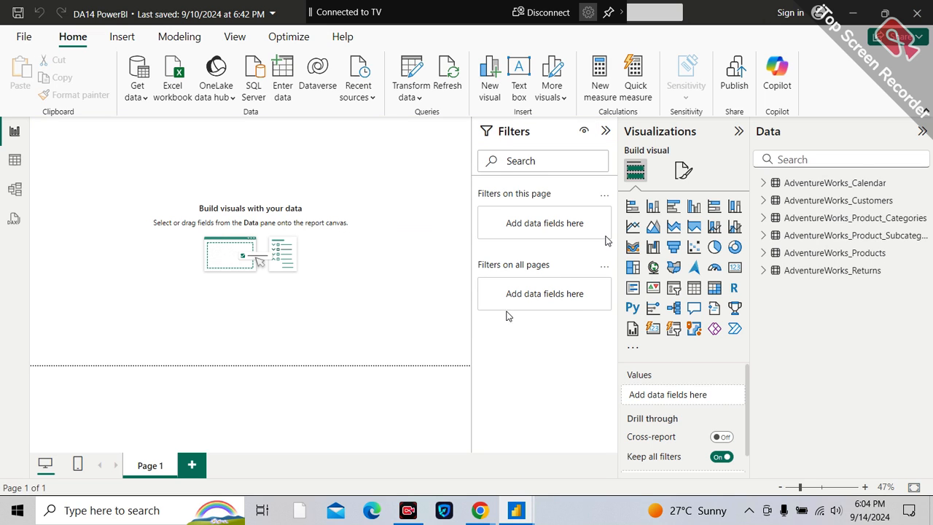
pyautogui.hotkey('alt', 'F4')
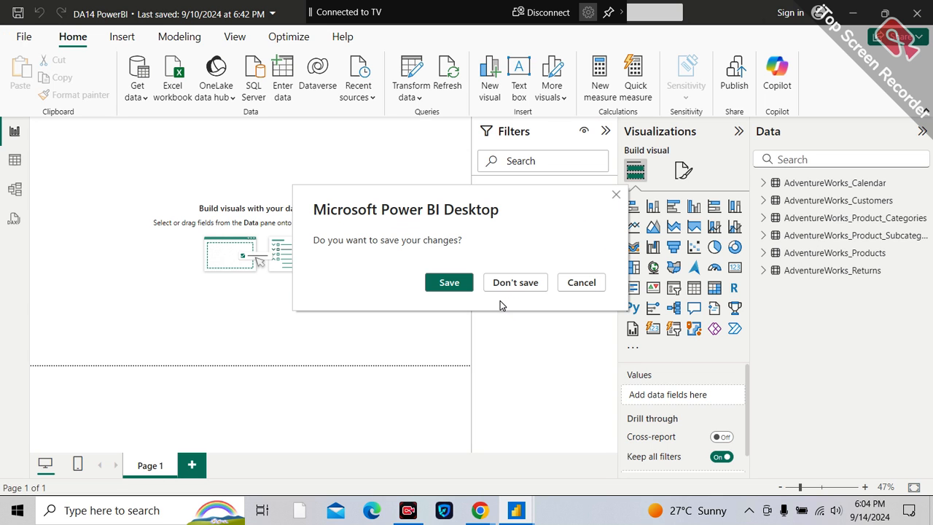
pyautogui.click(508, 290)
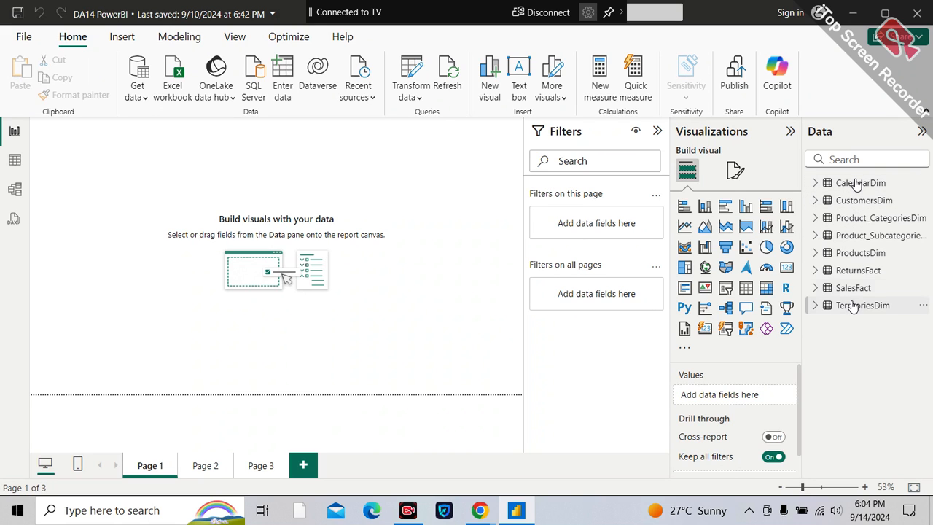
# Open the model diagram with its properties collapsed and bring the CustomersDim table into view.
pyautogui.click(15, 189)
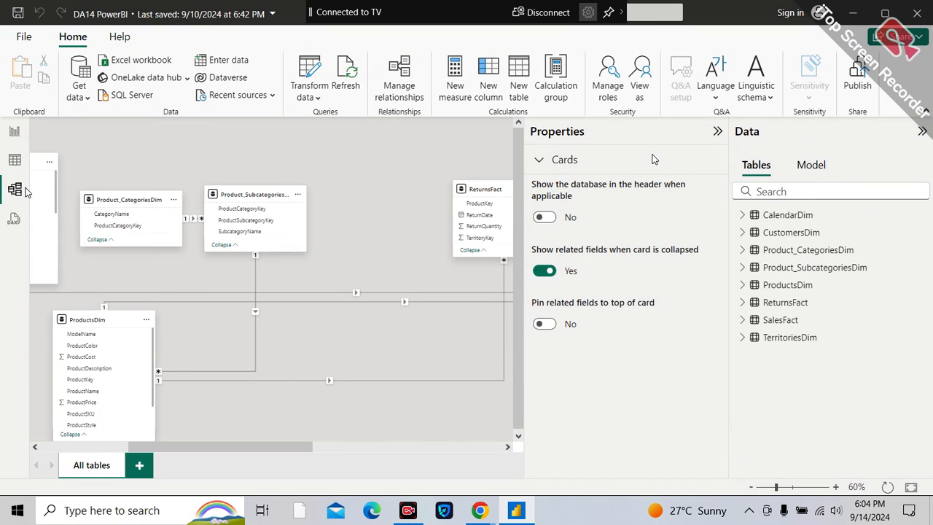
pyautogui.click(719, 130)
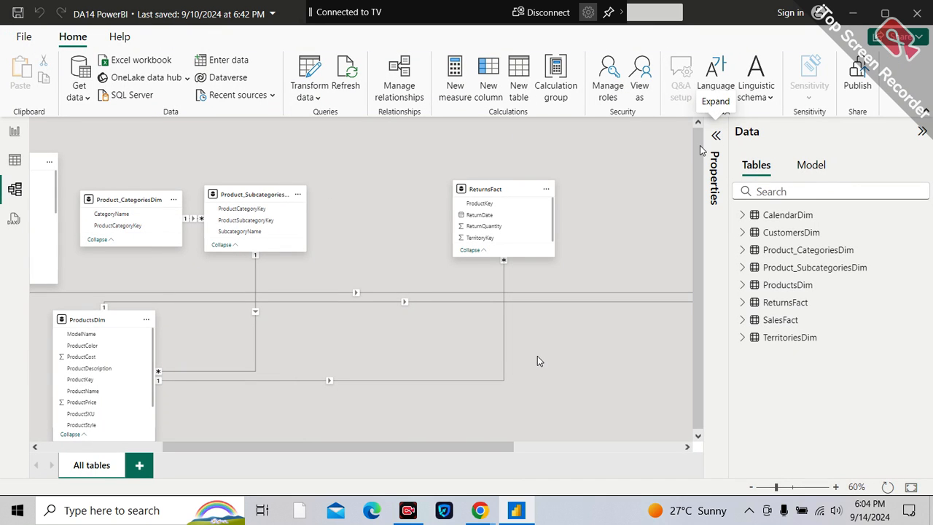
pyautogui.moveTo(463, 446); pyautogui.dragTo(250, 461)
pyautogui.moveTo(323, 448); pyautogui.dragTo(364, 298)
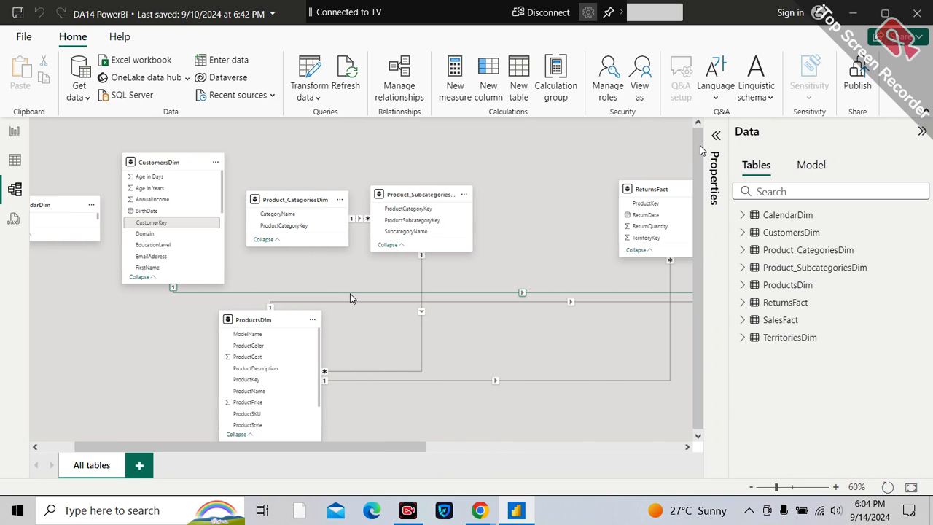
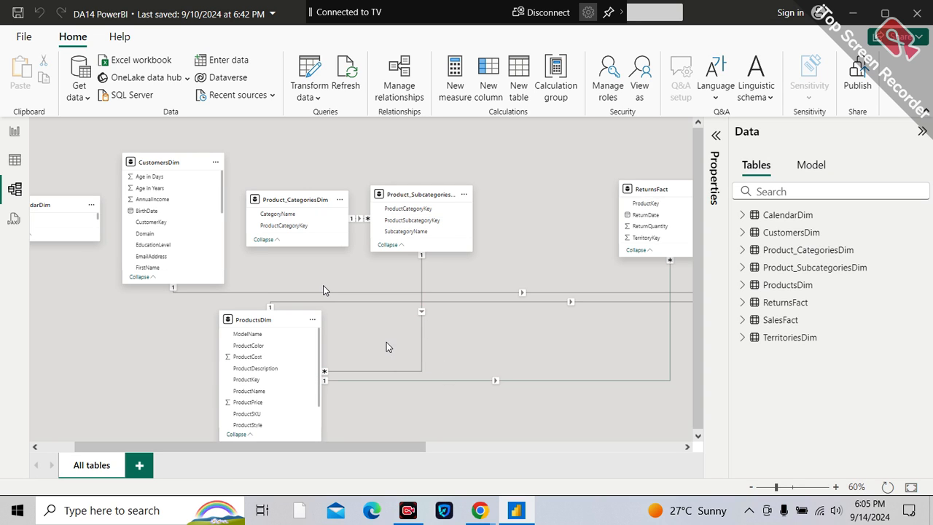
# Delete the relationship that starts from CustomerKey in the CustomersDim table.
pyautogui.click(323, 291)
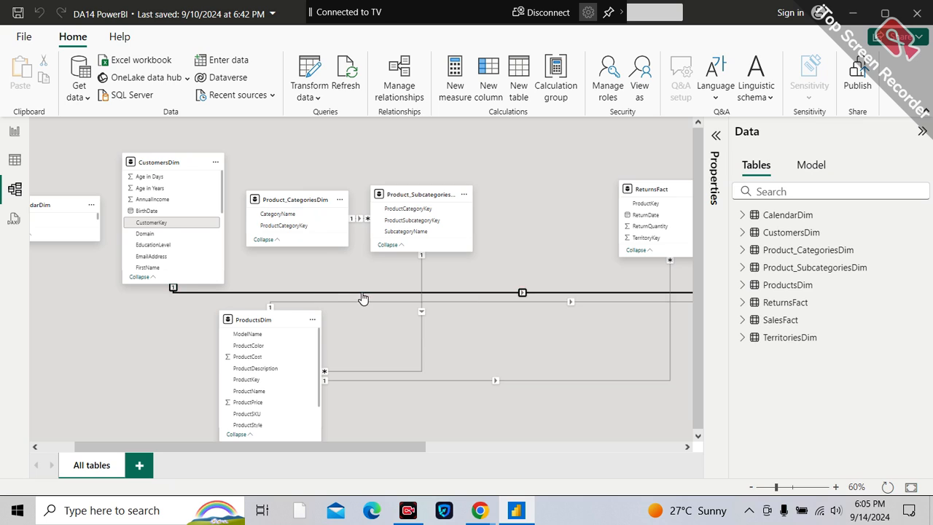
pyautogui.rightClick(362, 293)
pyautogui.click(376, 304)
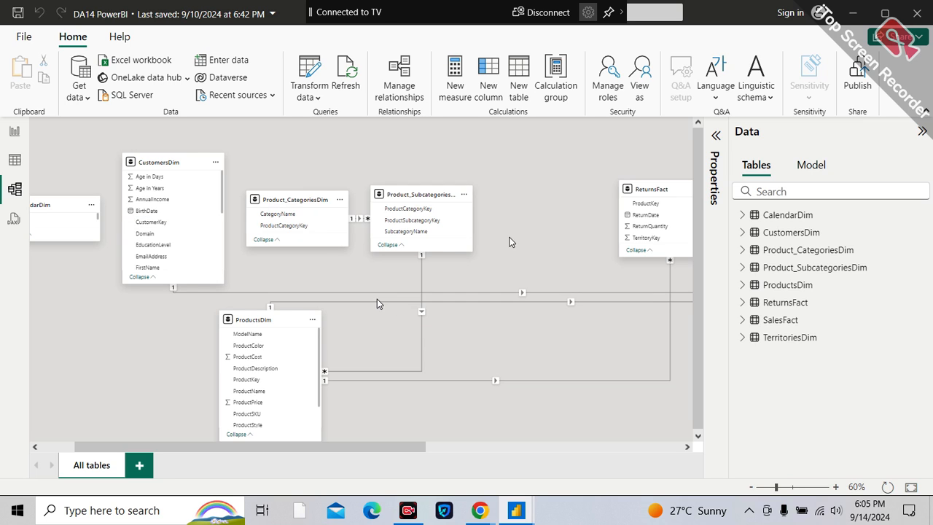
pyautogui.click(547, 286)
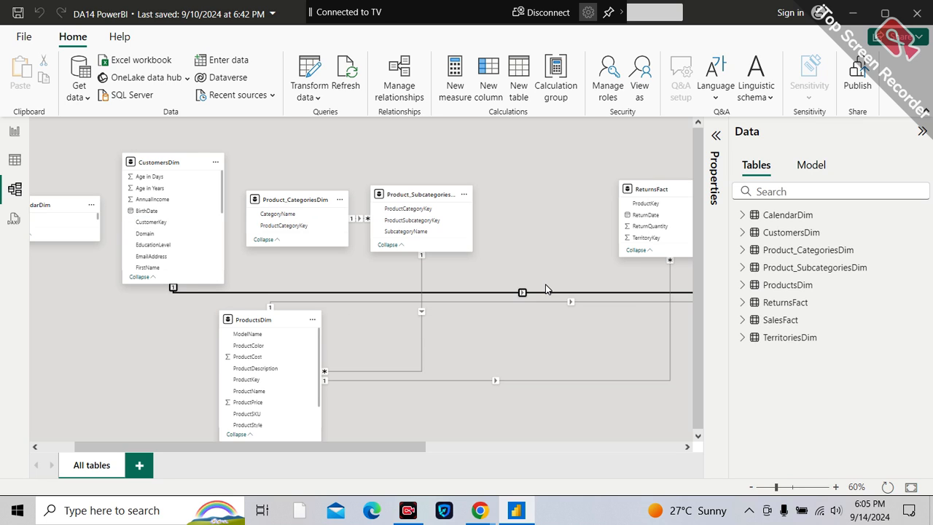
pyautogui.click(404, 299)
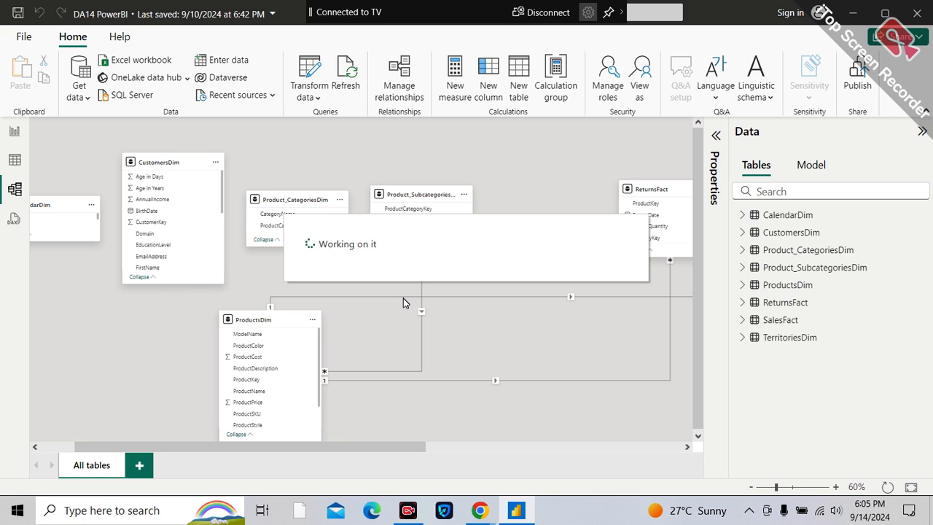
# Delete the relationships linking ProductsDim to Product_SubcategoriesDim and to SalesFact.
pyautogui.rightClick(416, 300)
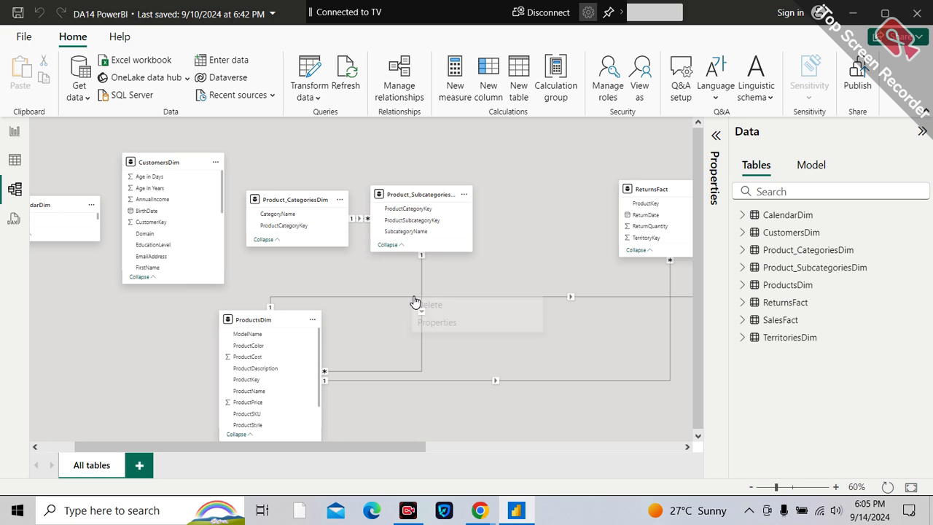
pyautogui.click(427, 308)
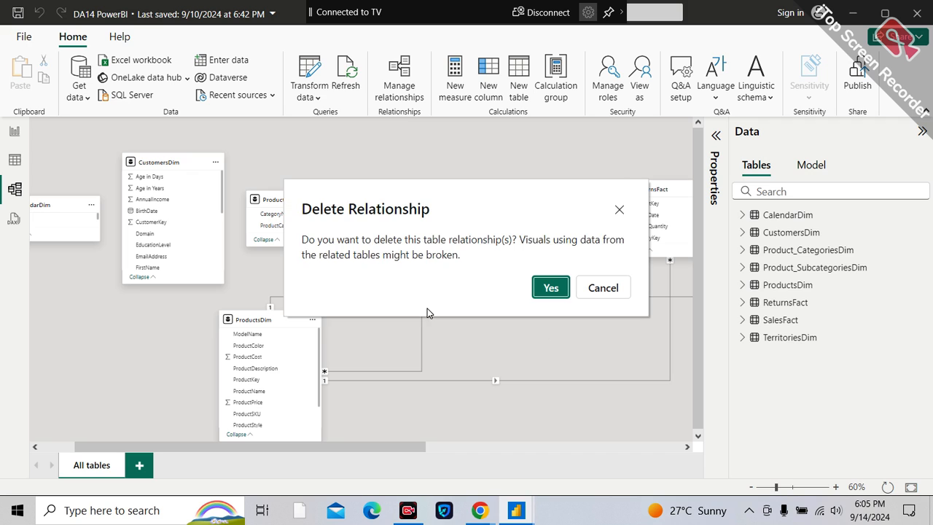
pyautogui.click(539, 292)
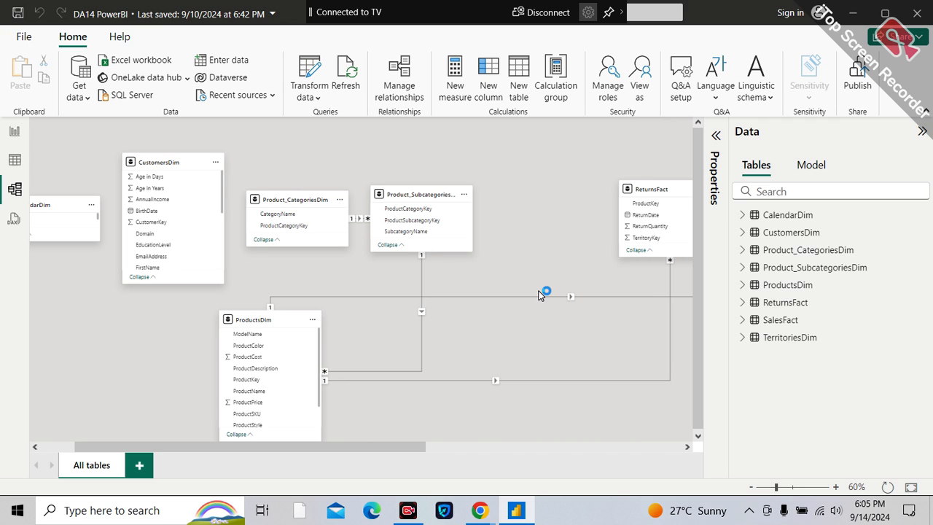
pyautogui.rightClick(496, 299)
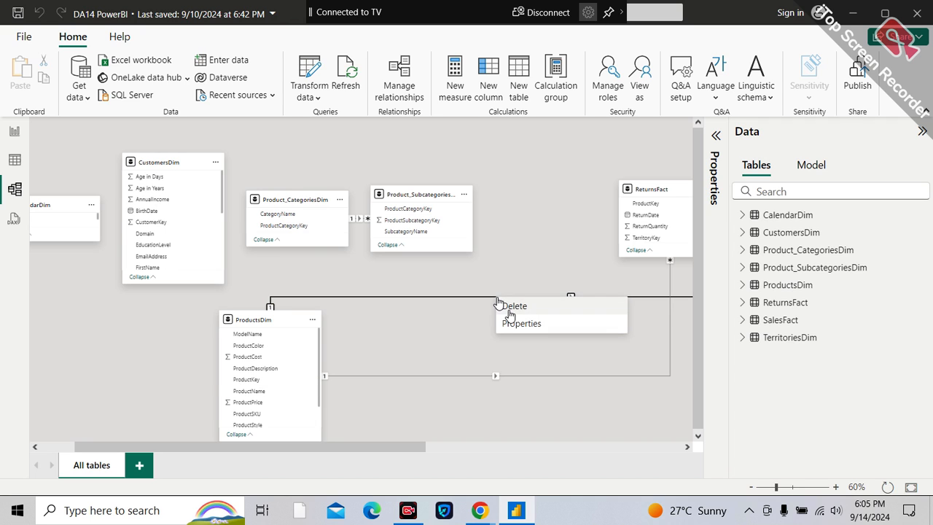
pyautogui.click(508, 307)
pyautogui.click(548, 294)
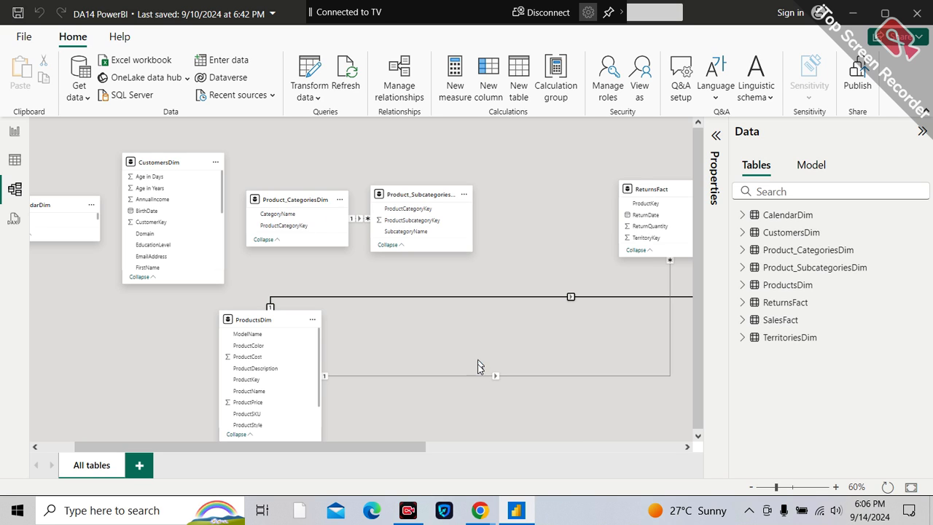
# Switch to the Google Meet call, read the in-call messages, and return to the Power BI model diagram.
pyautogui.click(480, 511)
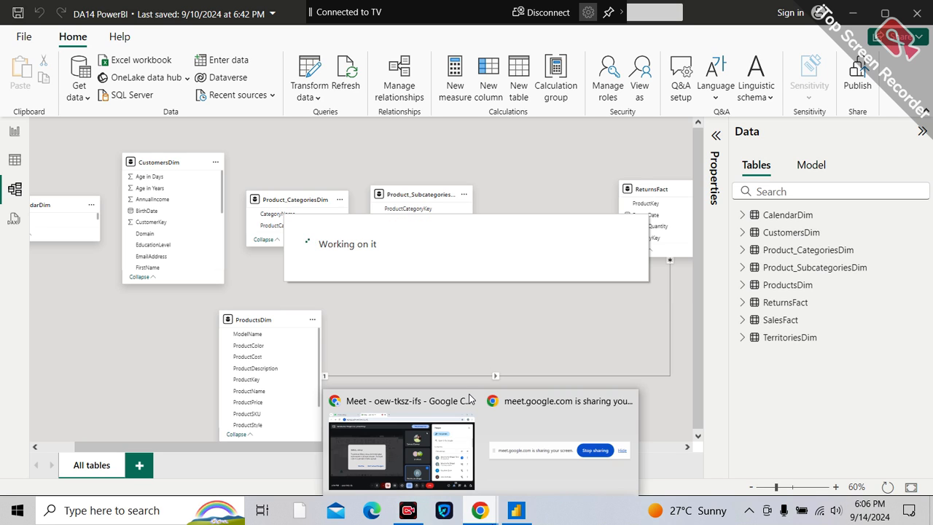
pyautogui.click(429, 428)
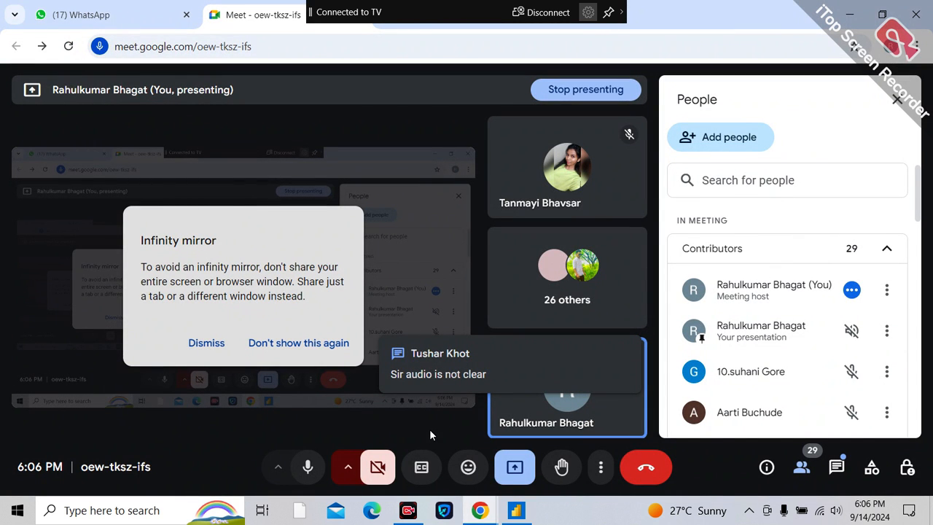
pyautogui.click(517, 512)
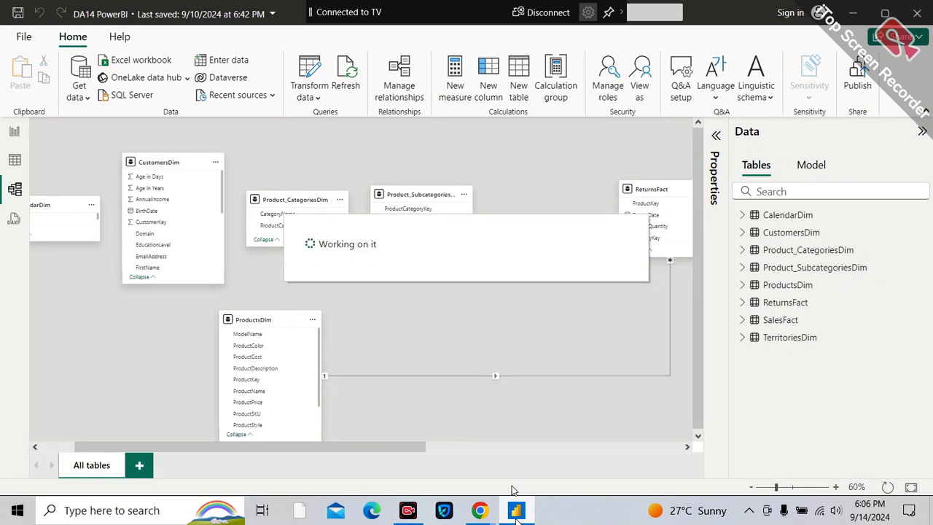
pyautogui.moveTo(474, 514)
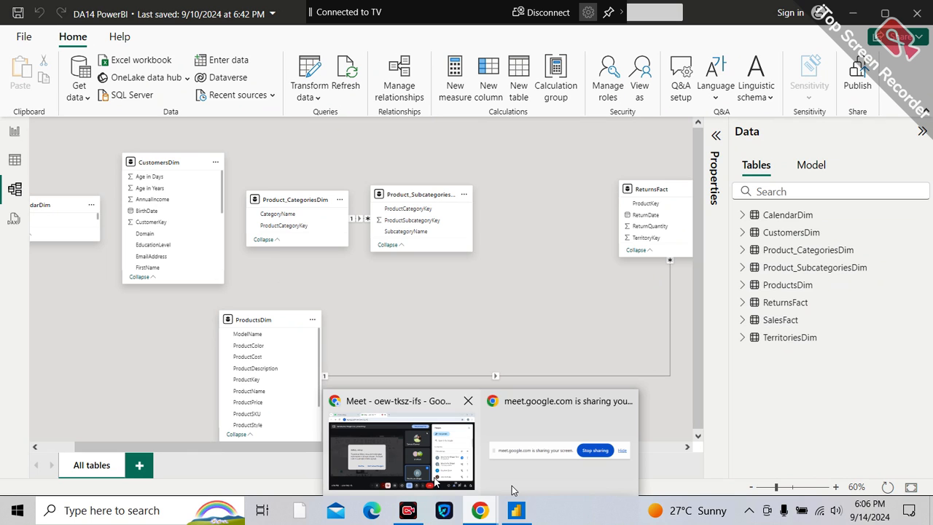
pyautogui.click(466, 446)
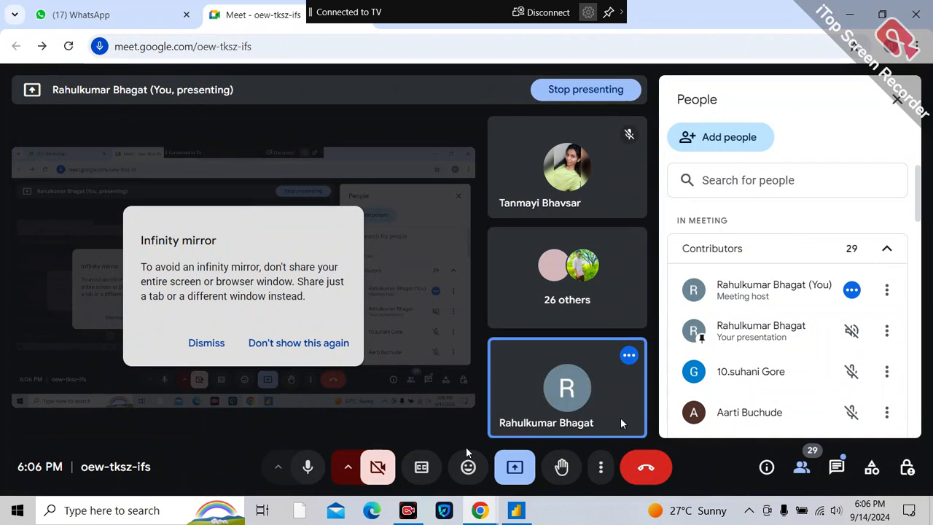
pyautogui.click(837, 468)
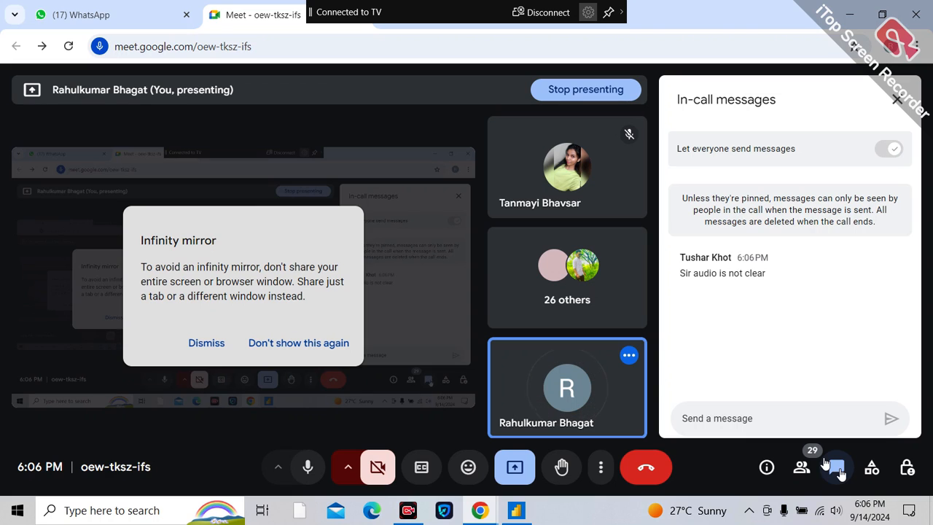
pyautogui.click(837, 469)
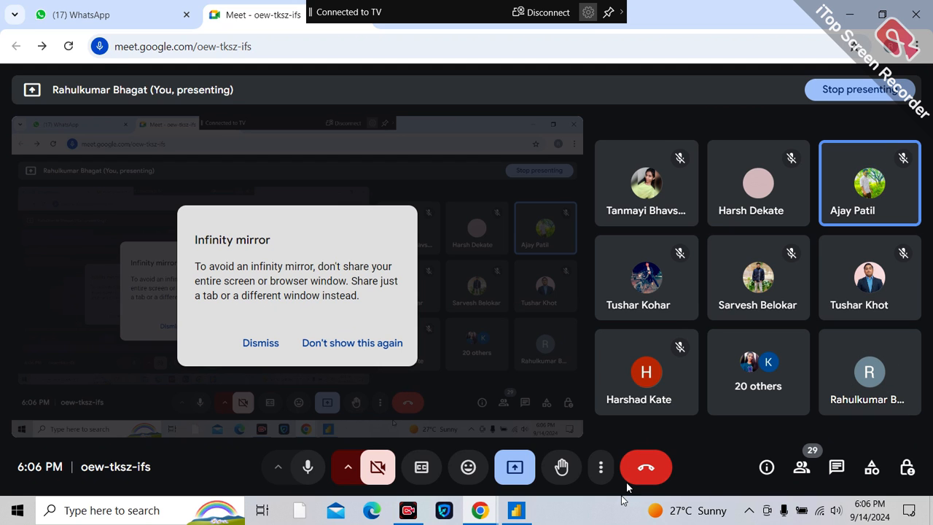
pyautogui.click(529, 515)
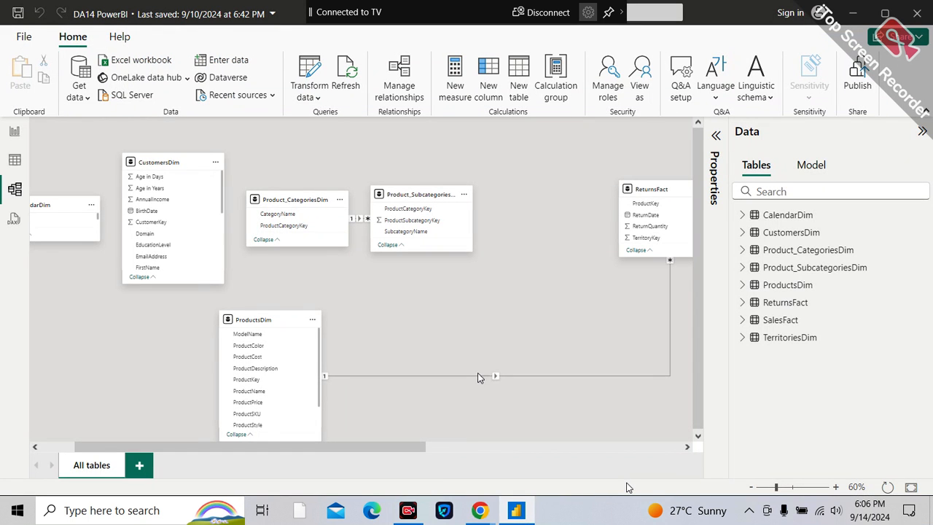
# Delete the relationship between ProductsDim and ReturnsFact and the one between Product_CategoriesDim and Product_SubcategoriesDim.
pyautogui.rightClick(478, 376)
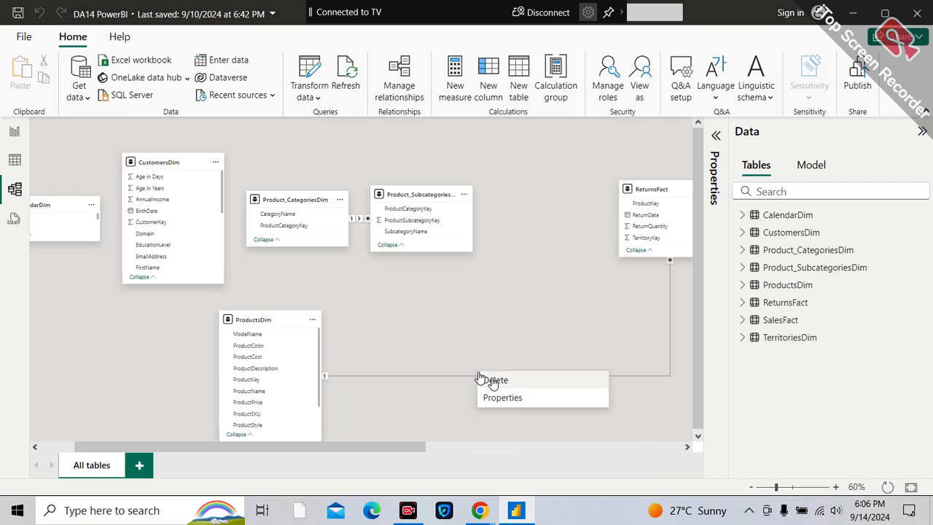
pyautogui.click(494, 379)
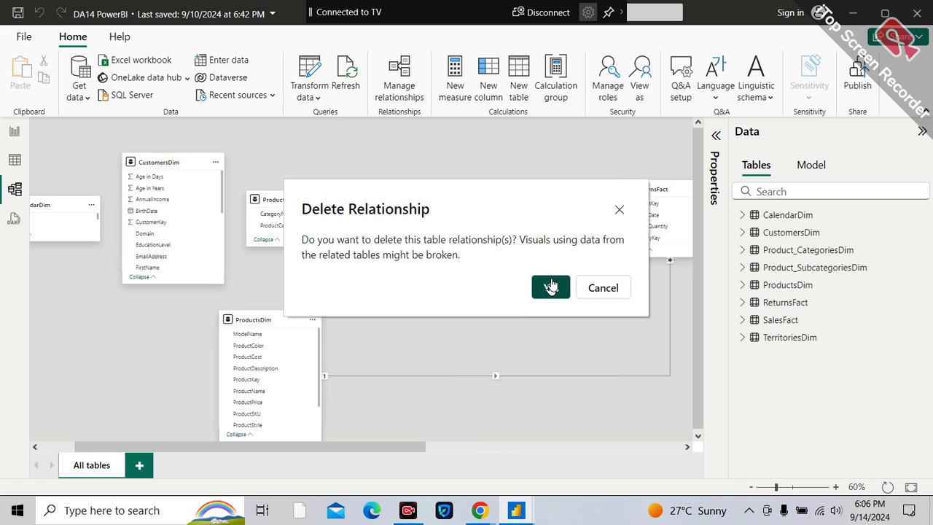
pyautogui.click(549, 285)
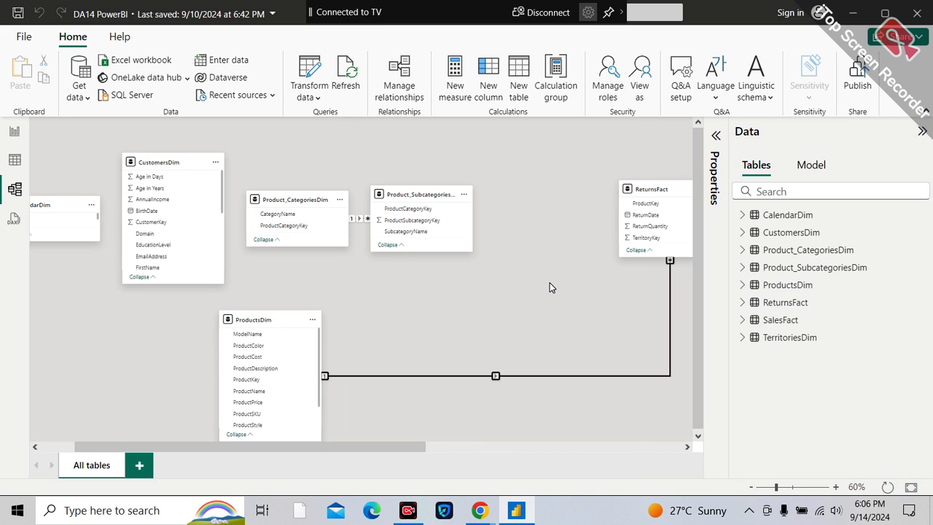
pyautogui.click(359, 223)
pyautogui.rightClick(357, 218)
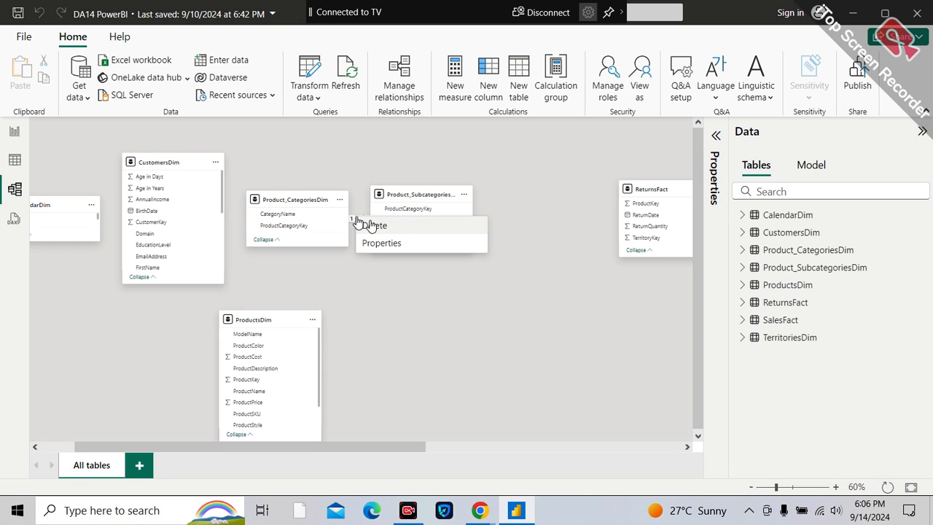
pyautogui.click(377, 228)
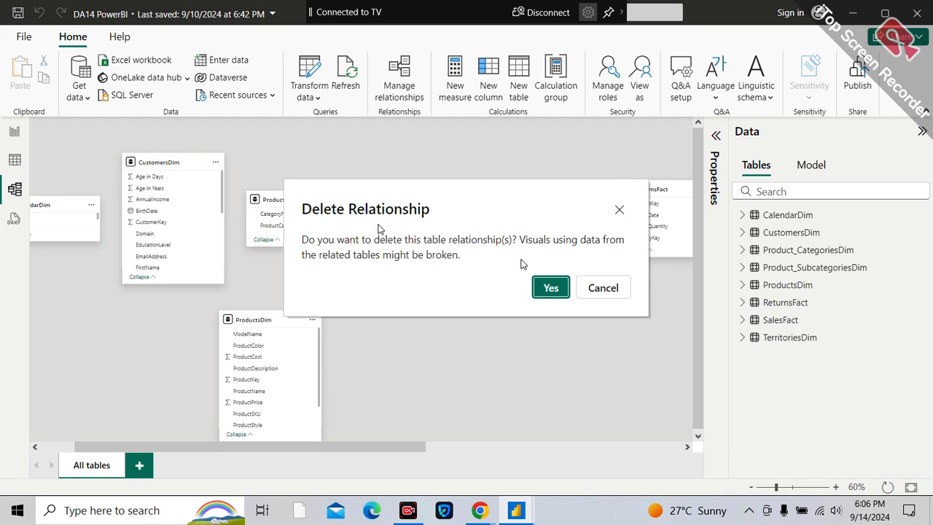
pyautogui.click(551, 287)
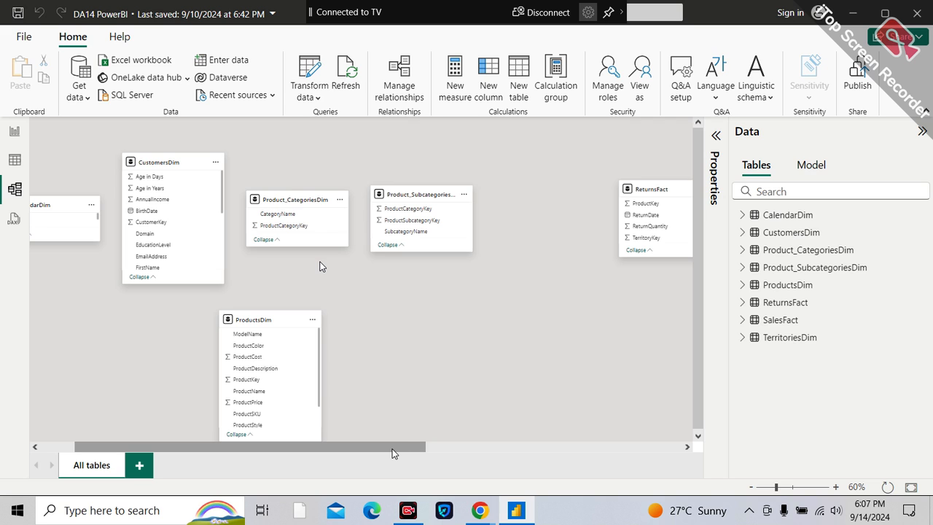
# Gather the distant tables near the others, placing SalesFact beside ProductsDim, ReturnsFact beside Product_SubcategoriesDim and TerritoriesDim below ReturnsFact.
pyautogui.moveTo(396, 448); pyautogui.dragTo(649, 452)
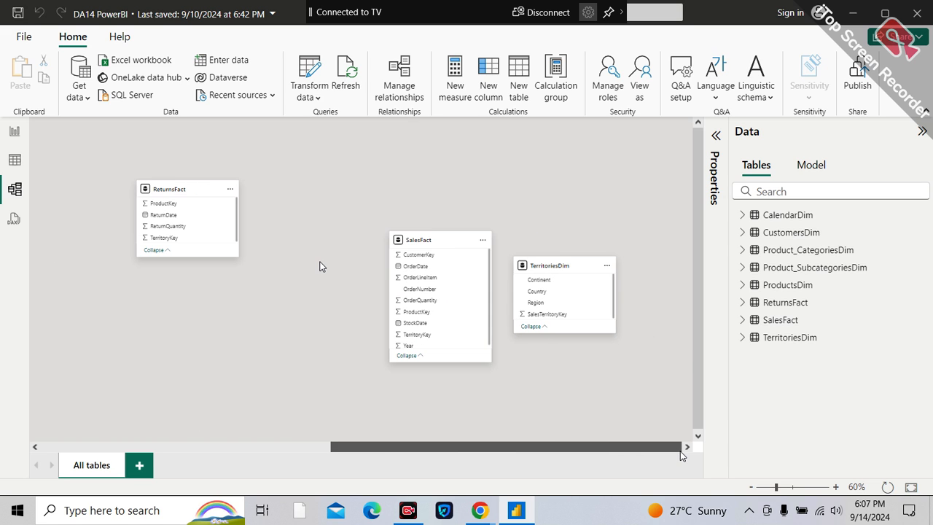
pyautogui.moveTo(430, 239); pyautogui.dragTo(122, 321)
pyautogui.moveTo(188, 191); pyautogui.dragTo(101, 198)
pyautogui.moveTo(556, 266); pyautogui.dragTo(656, 175)
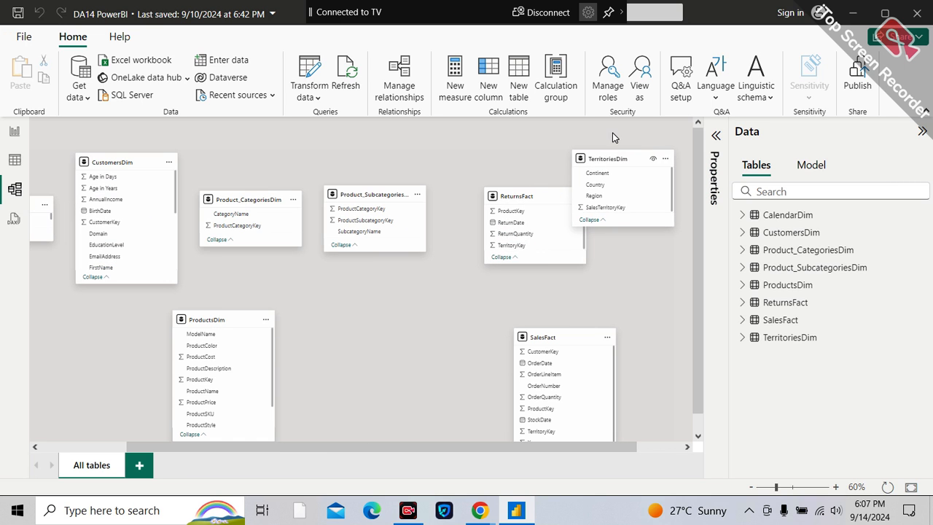
pyautogui.moveTo(546, 338); pyautogui.dragTo(342, 280)
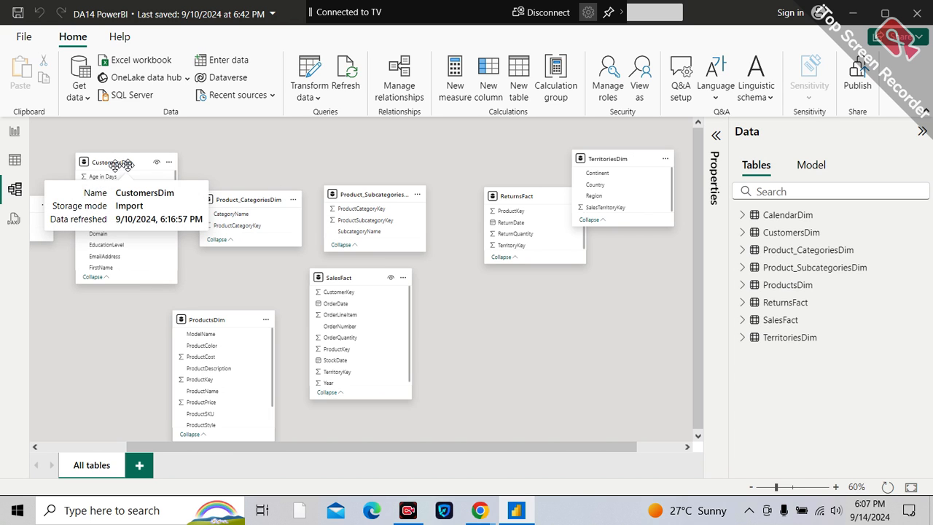
pyautogui.moveTo(121, 161); pyautogui.dragTo(114, 155)
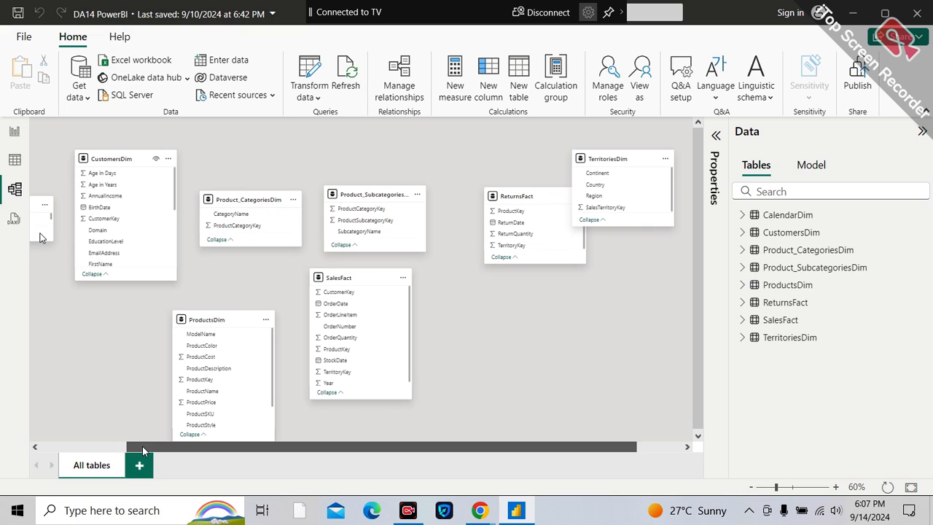
pyautogui.moveTo(143, 445); pyautogui.dragTo(111, 446)
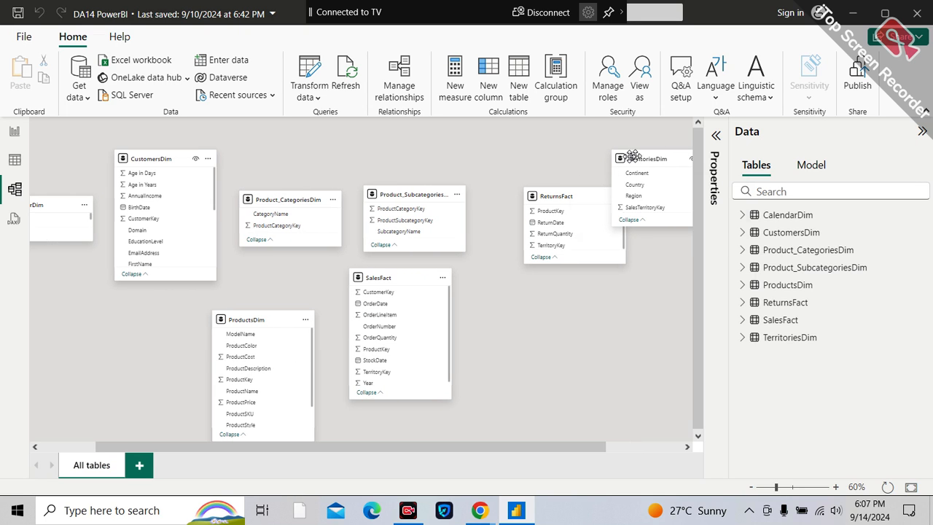
pyautogui.moveTo(632, 157); pyautogui.dragTo(573, 362)
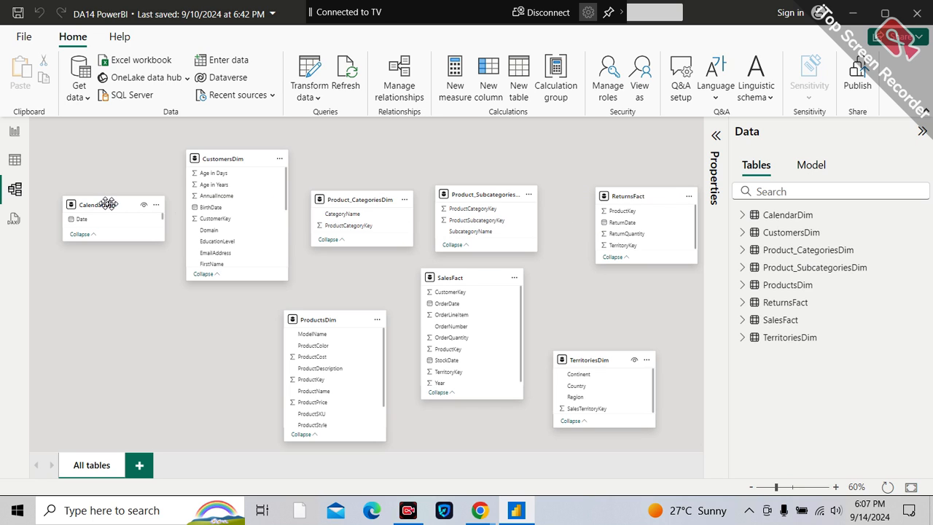
# Move CalendarDim lower in the diagram, and shorten the CustomersDim card and place it above CalendarDim.
pyautogui.moveTo(108, 205); pyautogui.dragTo(86, 292)
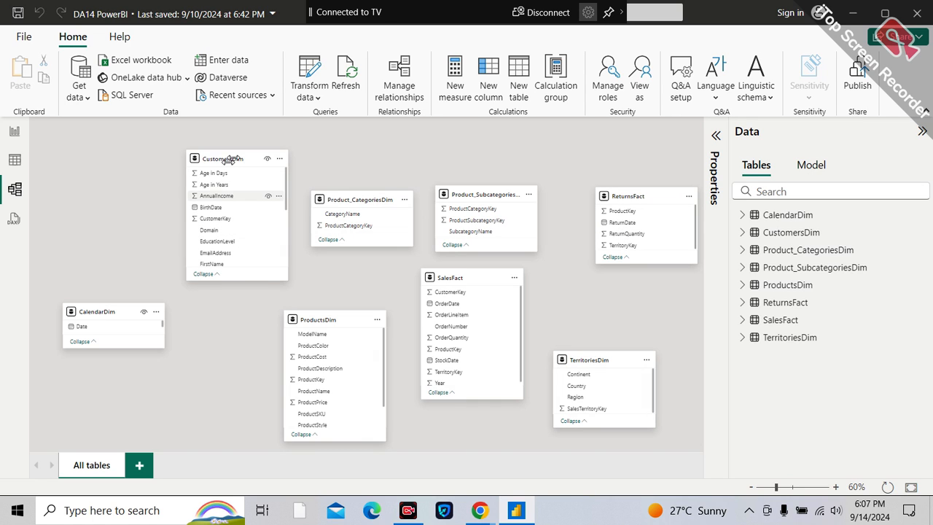
pyautogui.moveTo(242, 282); pyautogui.dragTo(239, 214)
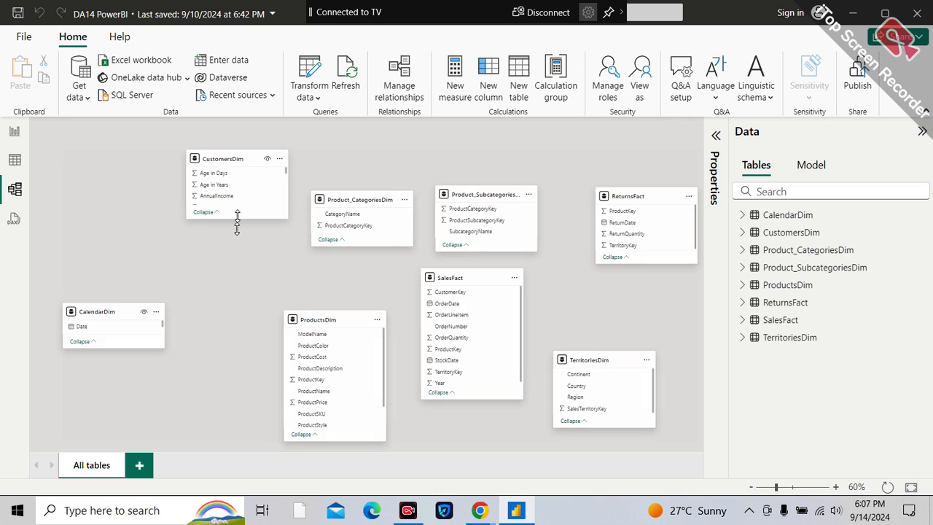
pyautogui.moveTo(240, 158); pyautogui.dragTo(154, 168)
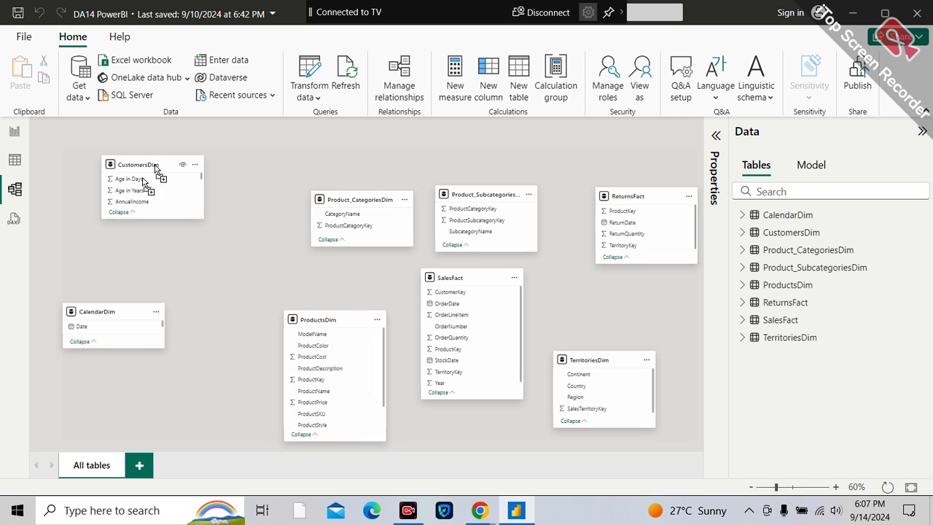
# Spread Product_CategoriesDim and Product_SubcategoriesDim apart, and shorten the ProductsDim card and place it between ReturnsFact and TerritoriesDim.
pyautogui.moveTo(377, 201); pyautogui.dragTo(377, 159)
pyautogui.moveTo(484, 193); pyautogui.dragTo(519, 191)
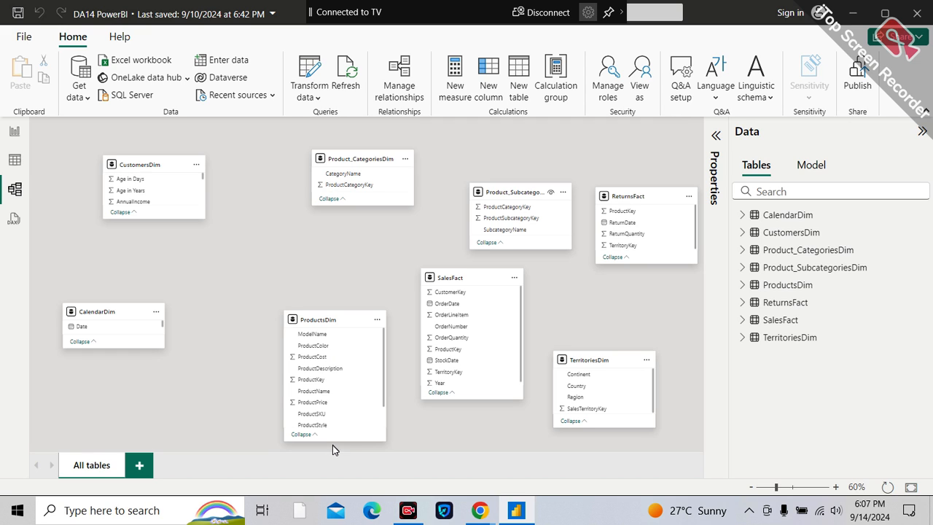
pyautogui.scroll(-1, 348, 372)
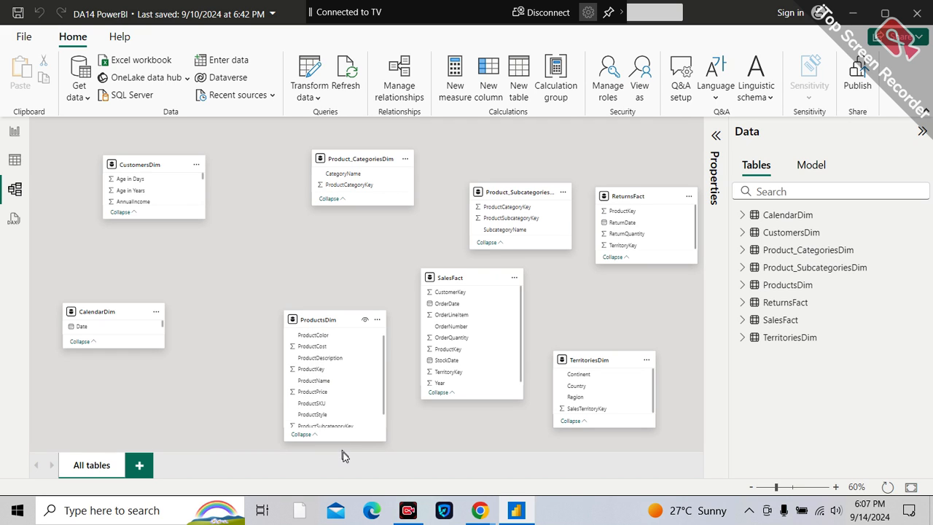
pyautogui.moveTo(340, 441); pyautogui.dragTo(349, 377)
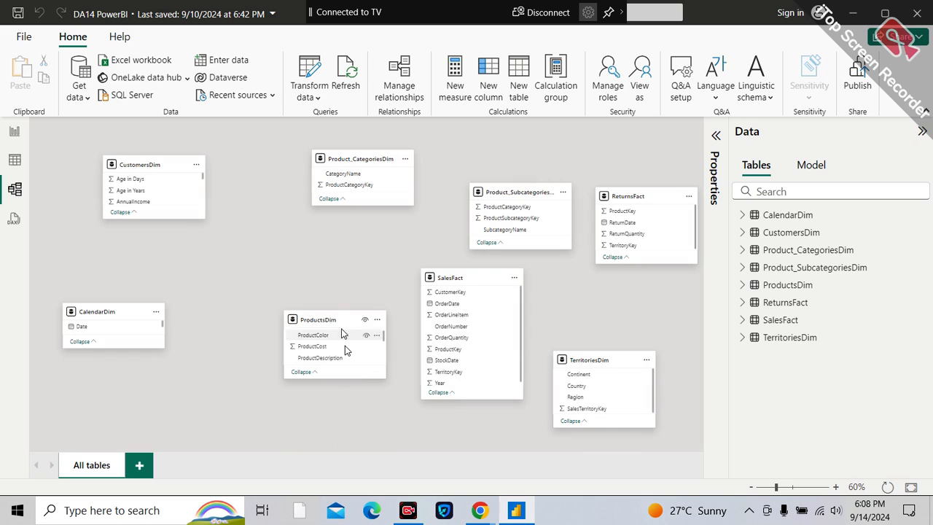
pyautogui.moveTo(345, 345); pyautogui.dragTo(631, 285)
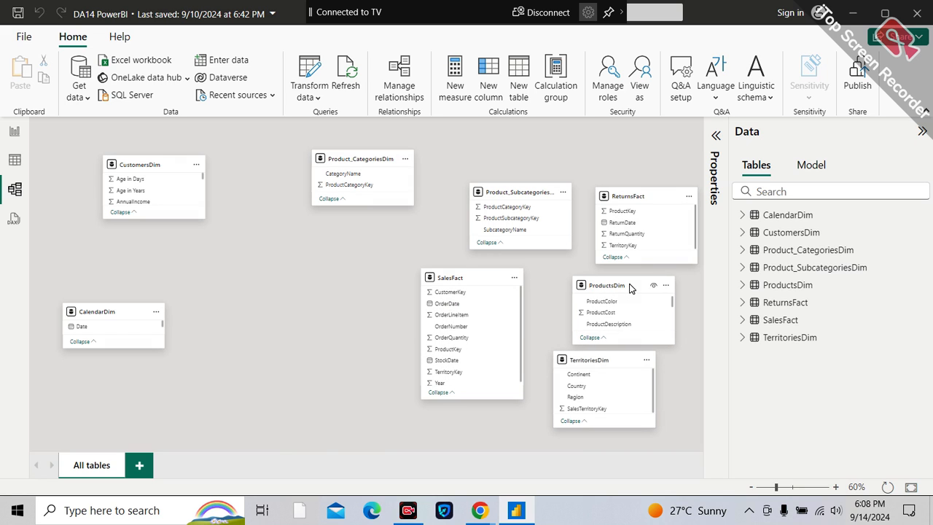
# Place SalesFact and ReturnsFact side by side mid-diagram, lower TerritoriesDim below ProductsDim, and align Product_SubcategoriesDim with Product_CategoriesDim.
pyautogui.moveTo(450, 277); pyautogui.dragTo(292, 276)
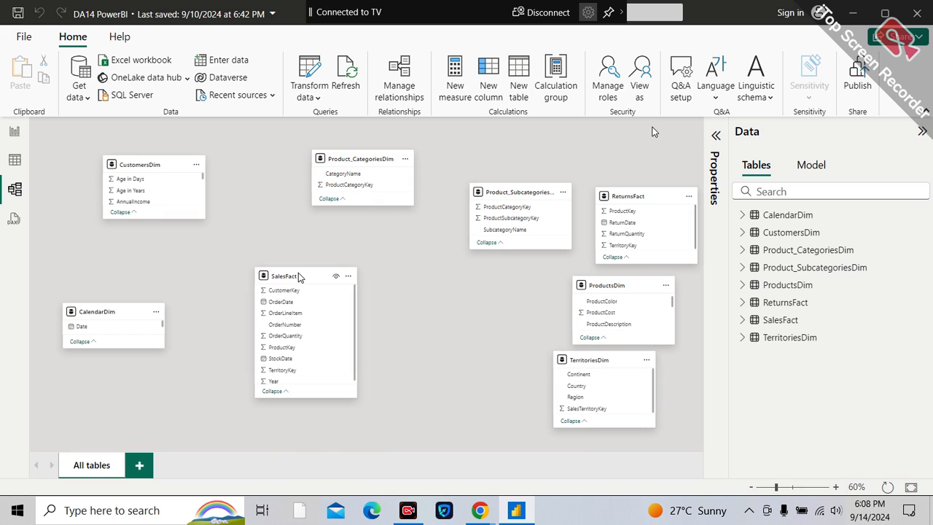
pyautogui.moveTo(625, 193); pyautogui.dragTo(436, 260)
pyautogui.moveTo(589, 366); pyautogui.dragTo(555, 389)
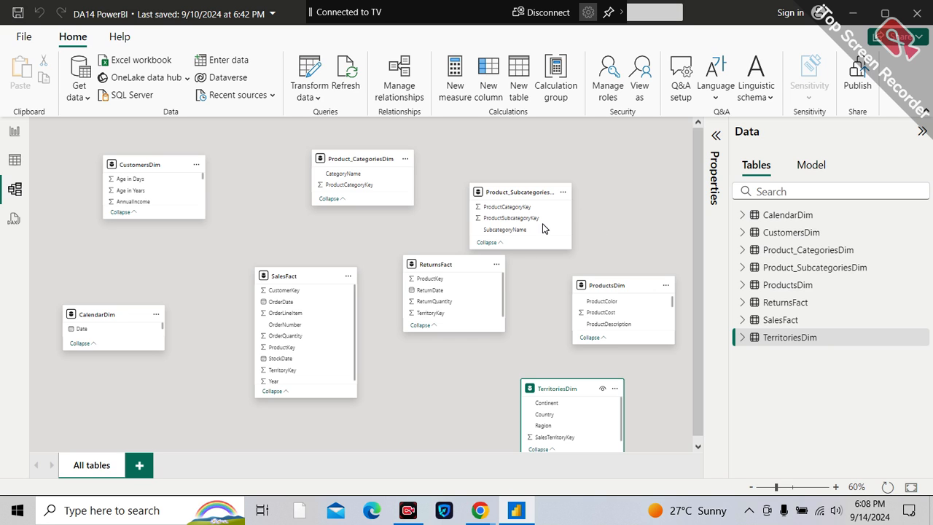
pyautogui.moveTo(516, 192)
pyautogui.moveTo(516, 192); pyautogui.dragTo(550, 159)
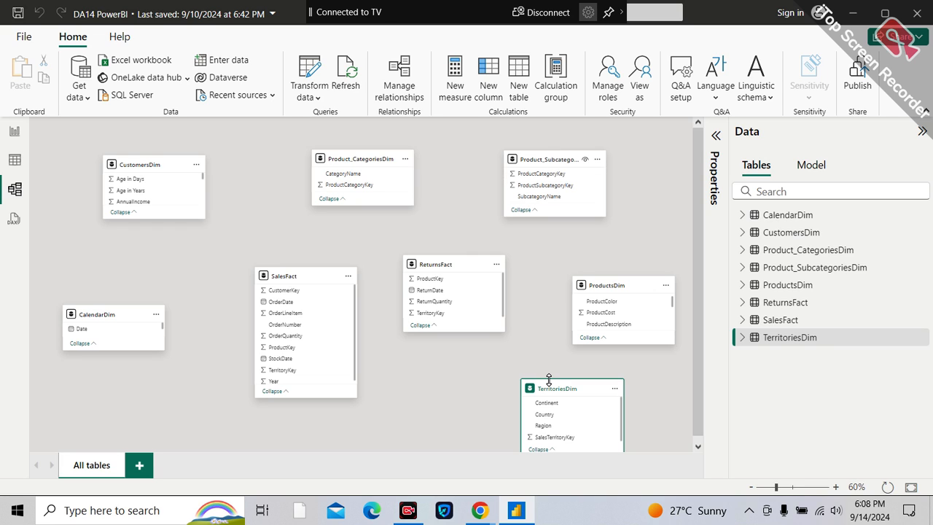
# Shorten the TerritoriesDim card and place it below ReturnsFact, and nudge ReturnsFact and Product_SubcategoriesDim into better positions.
pyautogui.moveTo(556, 386); pyautogui.dragTo(521, 373)
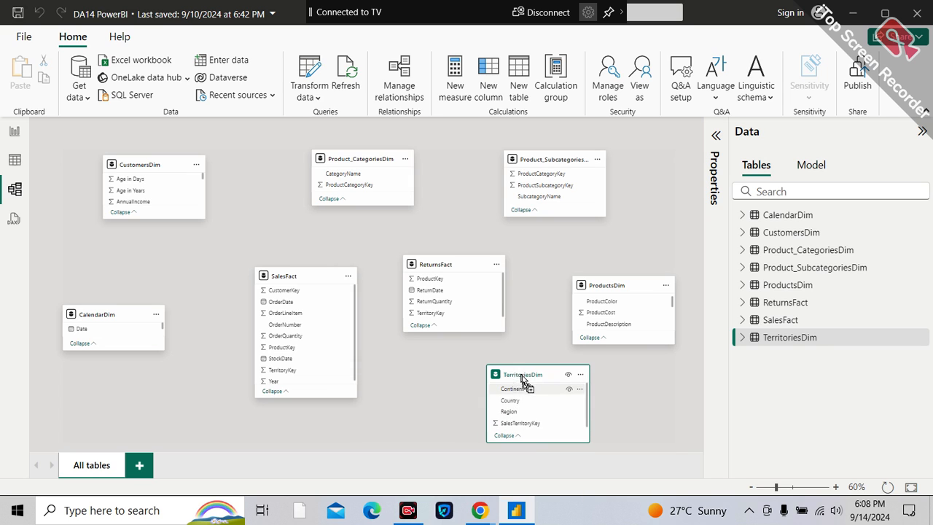
pyautogui.moveTo(530, 440); pyautogui.dragTo(533, 423)
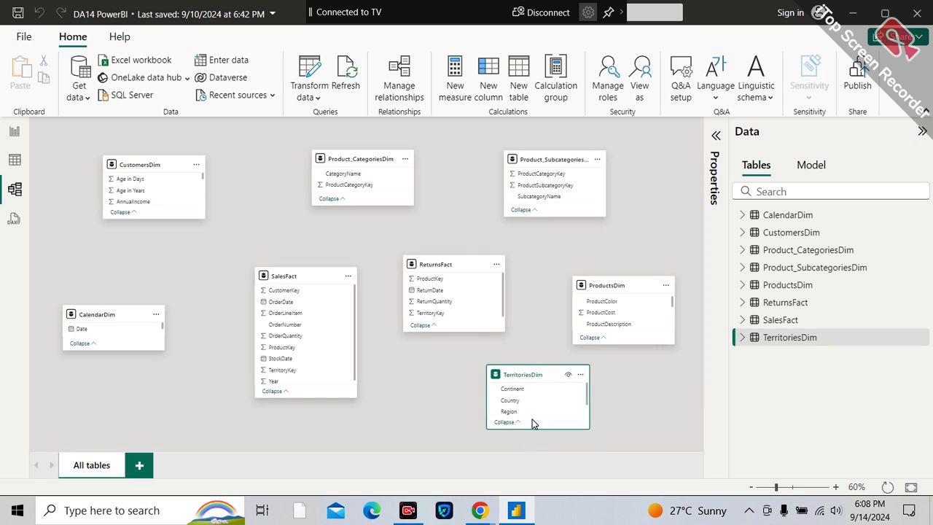
pyautogui.moveTo(534, 374); pyautogui.dragTo(500, 386)
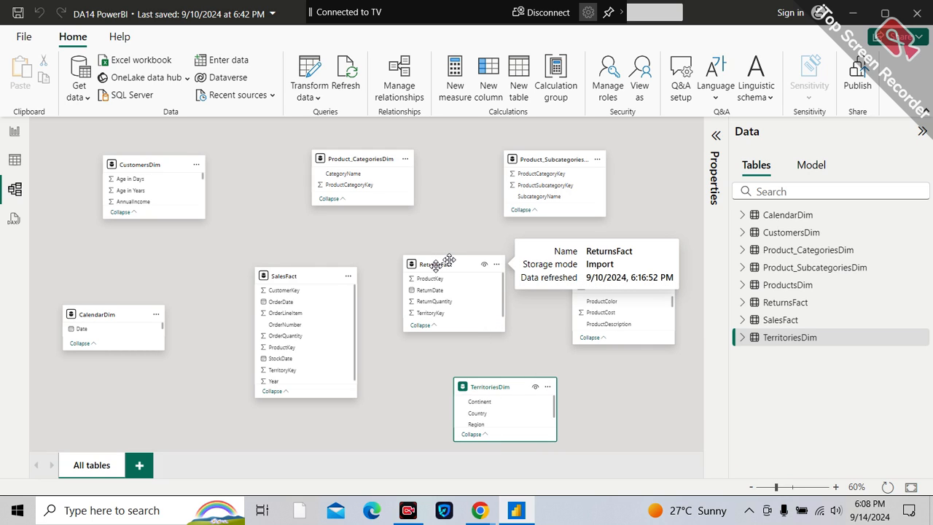
pyautogui.moveTo(448, 260); pyautogui.dragTo(457, 253)
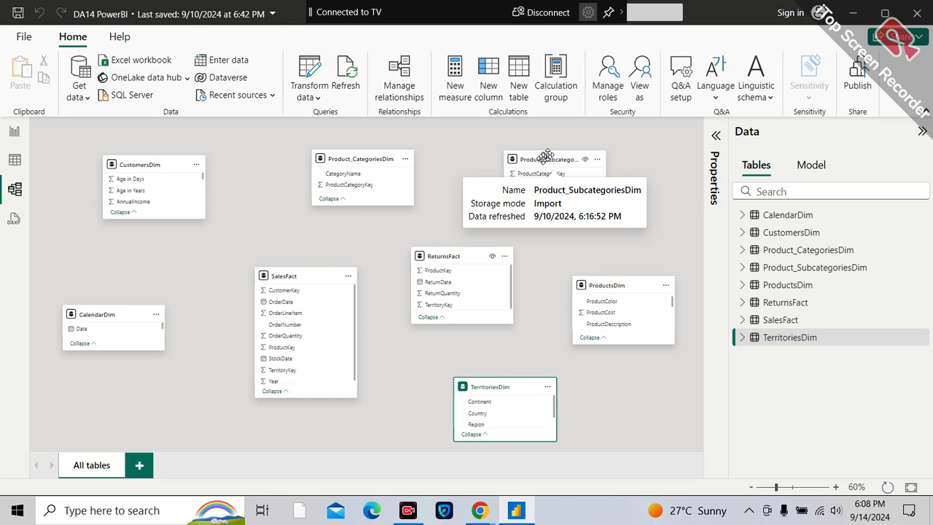
pyautogui.moveTo(547, 158); pyautogui.dragTo(522, 161)
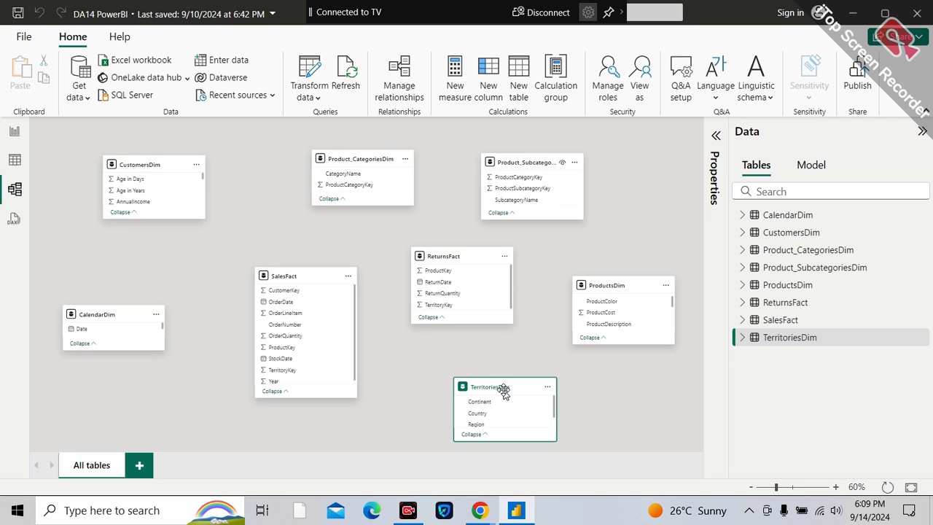
# Switch to the Google Meet call to admit the waiting participant and read the in-call messages, returning to Power BI.
pyautogui.moveTo(477, 513)
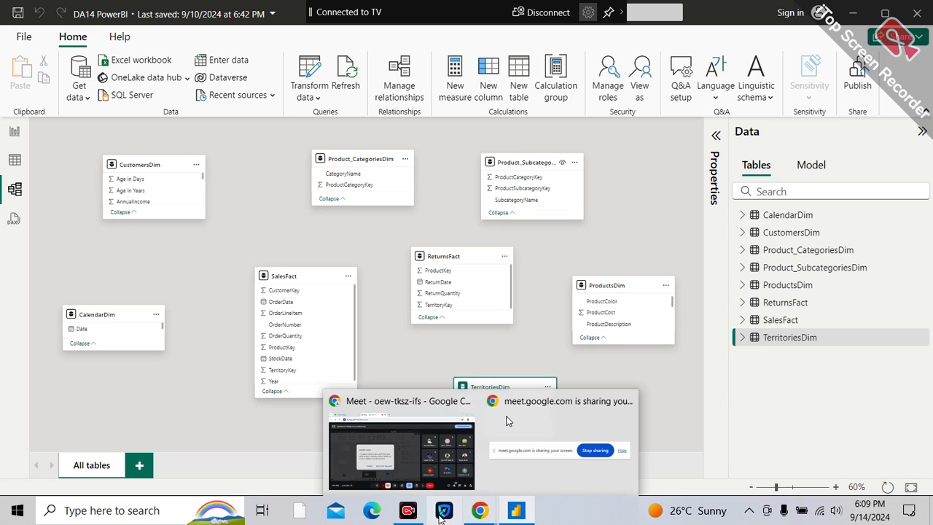
pyautogui.moveTo(419, 517)
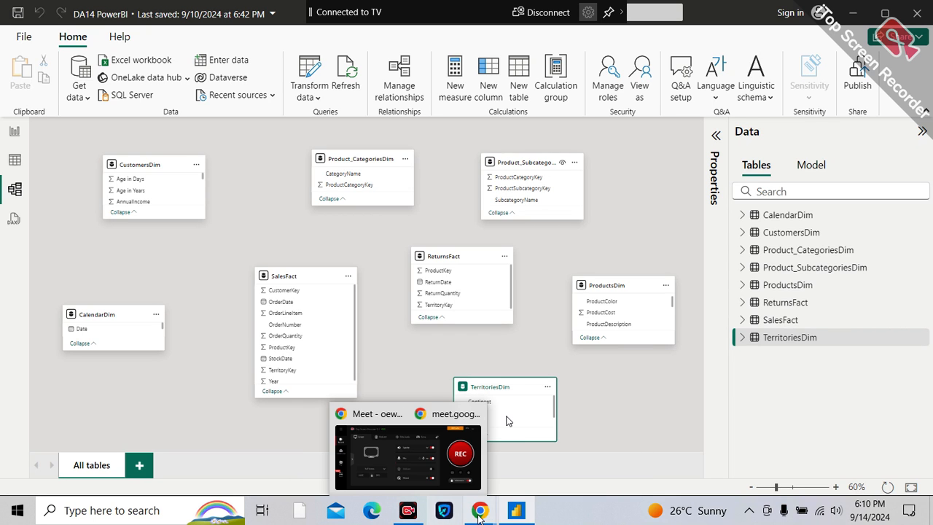
pyautogui.click(442, 459)
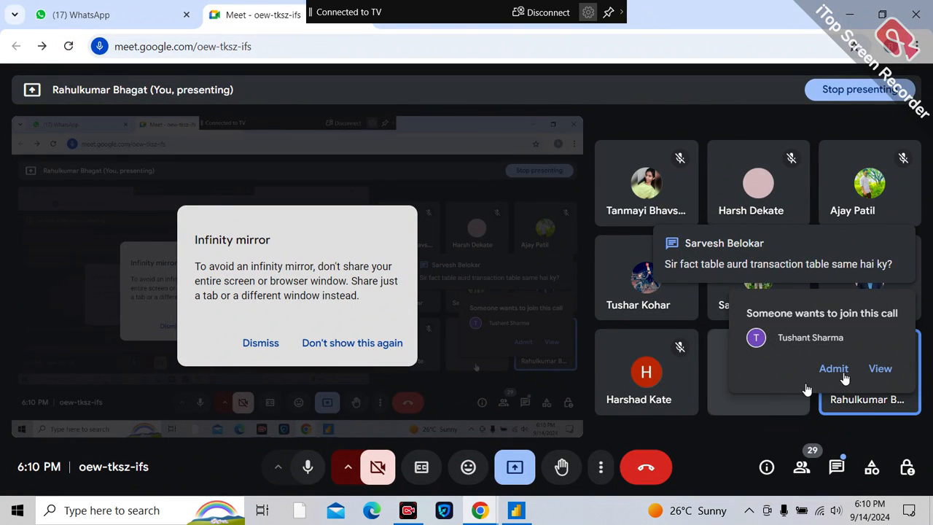
pyautogui.click(833, 369)
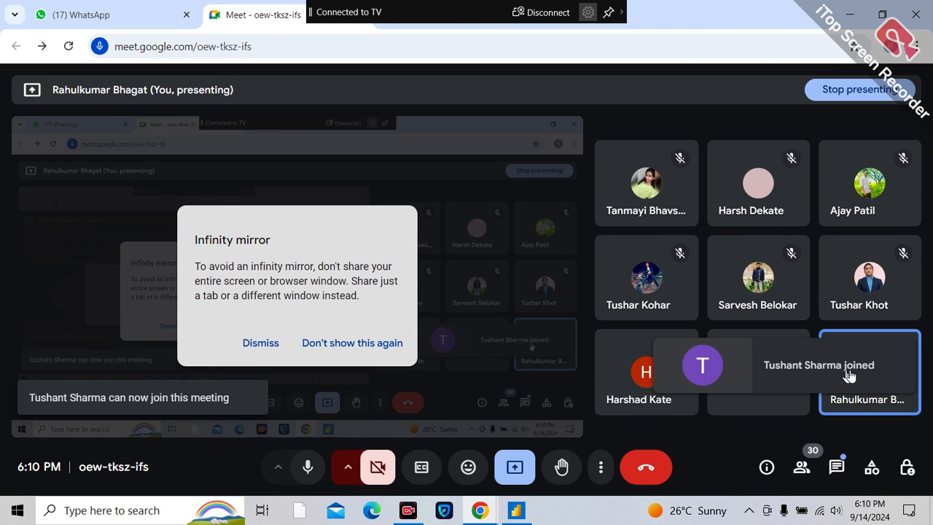
pyautogui.click(836, 467)
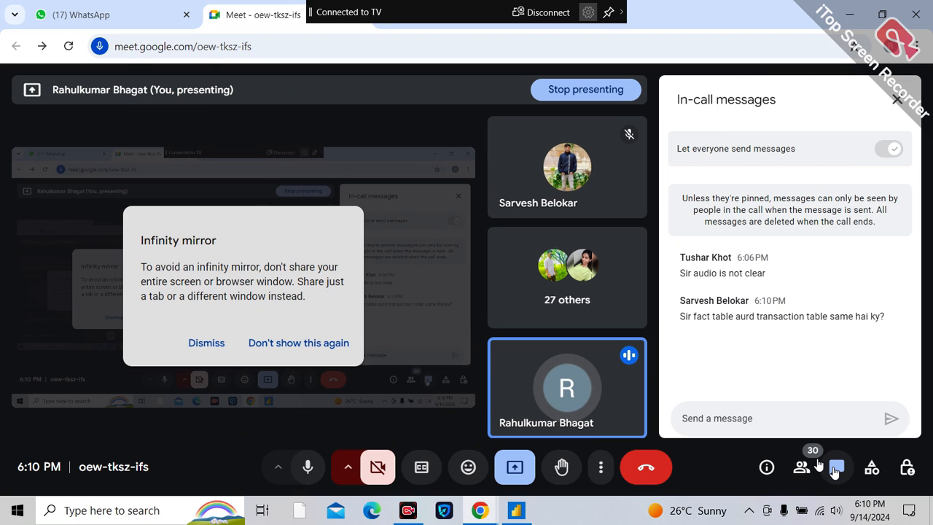
pyautogui.click(898, 100)
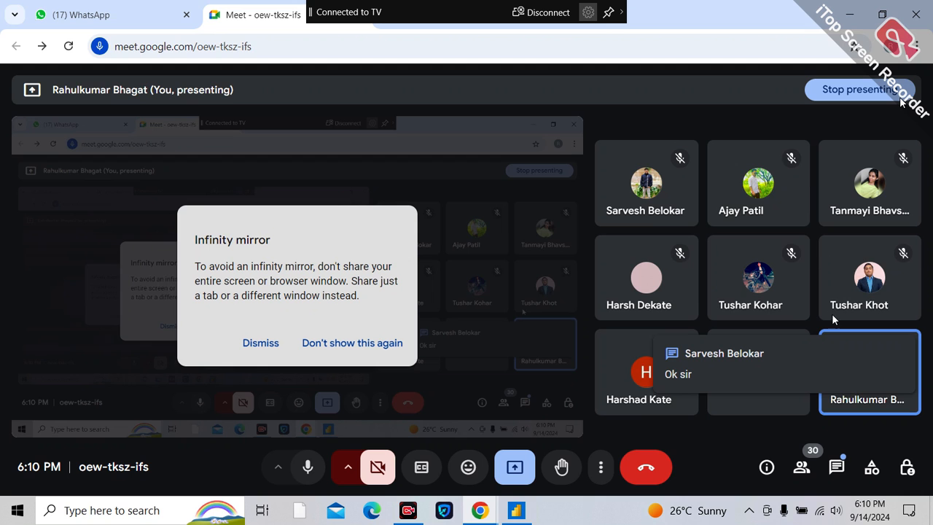
pyautogui.moveTo(518, 519)
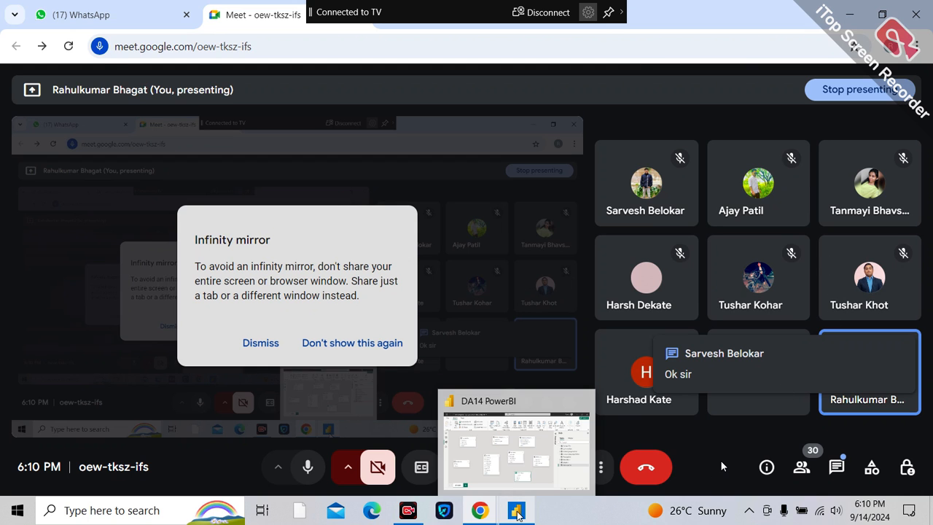
pyautogui.click(515, 456)
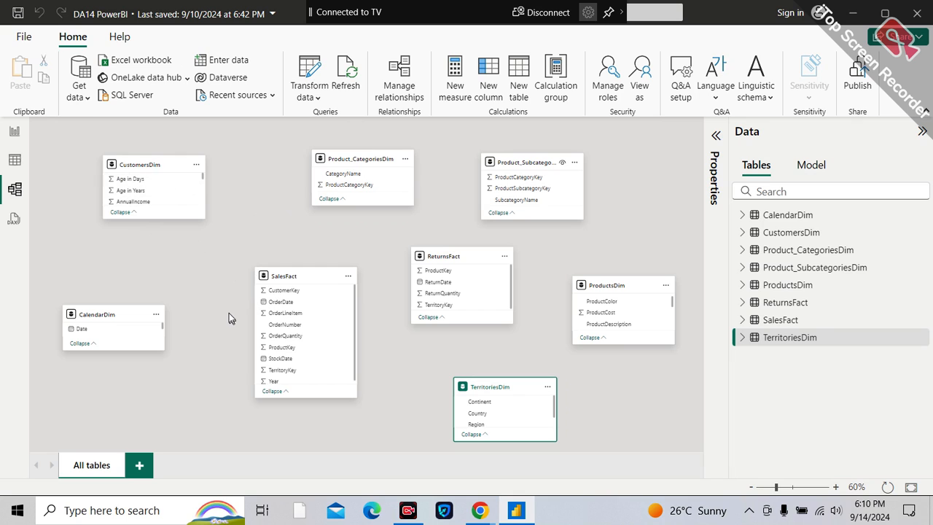
# Create a new diagram layout containing only the CustomersDim and SalesFact tables, placed side by side.
pyautogui.click(140, 470)
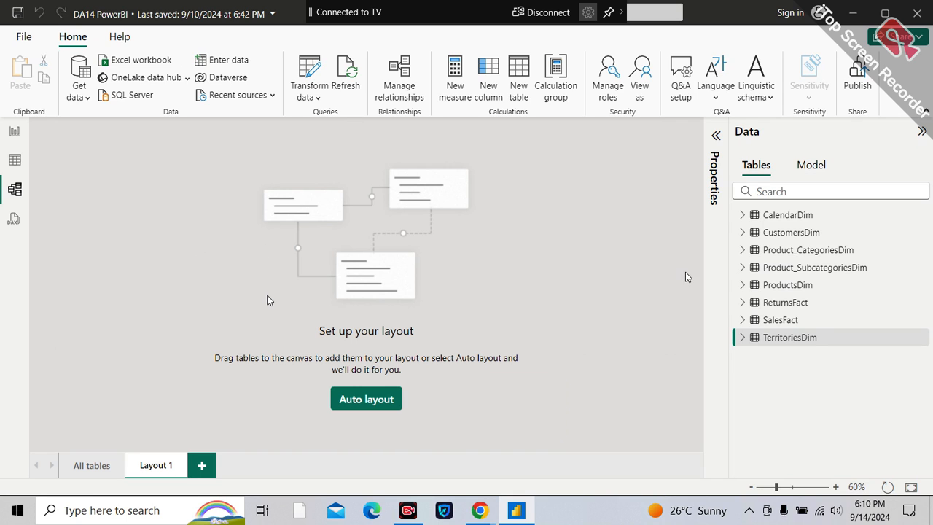
pyautogui.moveTo(781, 318); pyautogui.dragTo(480, 257)
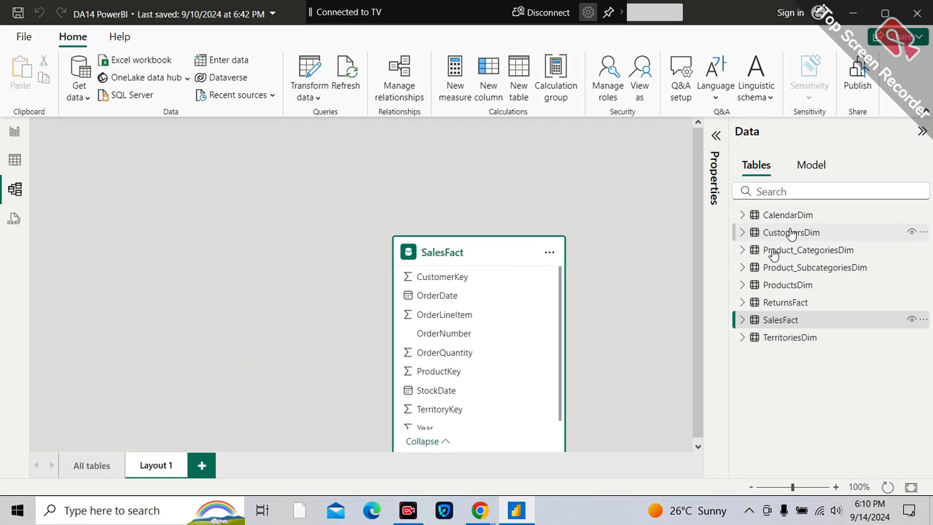
pyautogui.moveTo(791, 233); pyautogui.dragTo(156, 210)
pyautogui.moveTo(459, 219); pyautogui.dragTo(464, 214)
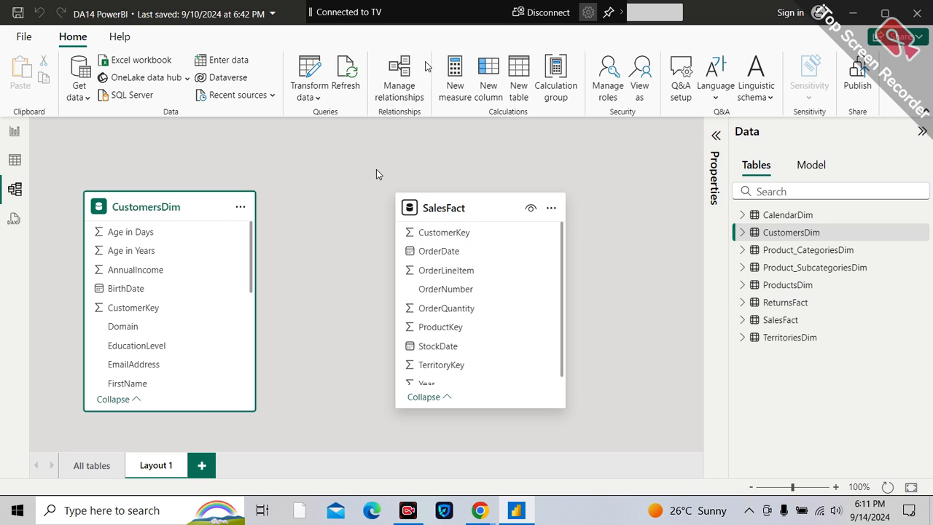
# Create an active one-to-many relationship from CustomersDim to SalesFact on CustomerKey with single cross-filter direction.
pyautogui.click(399, 89)
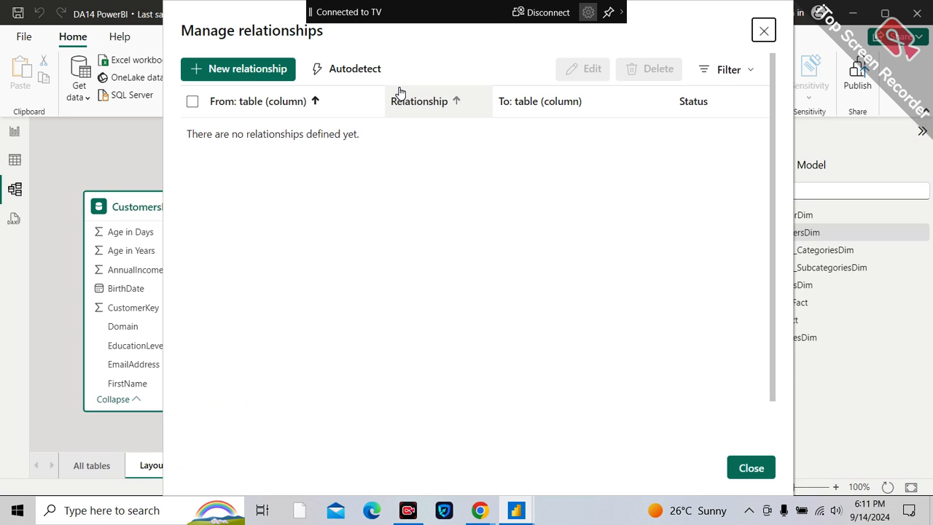
pyautogui.click(266, 70)
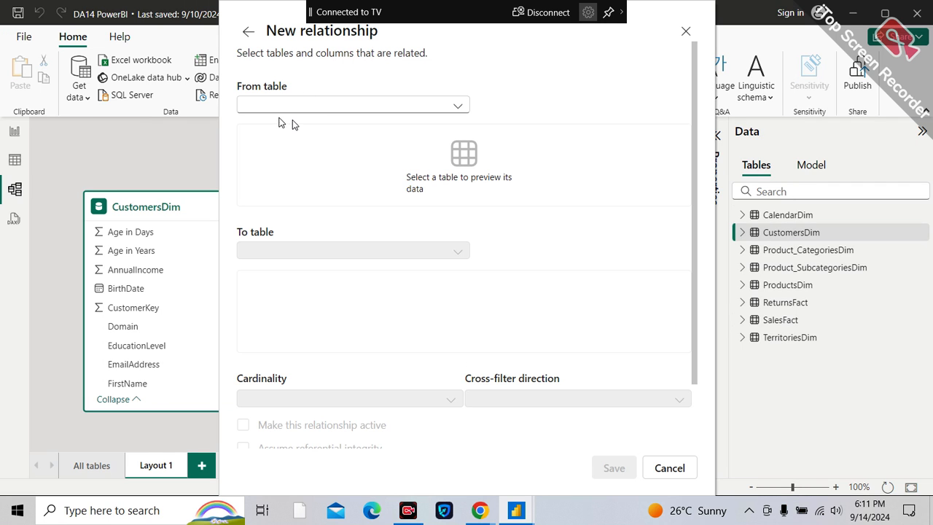
pyautogui.click(383, 105)
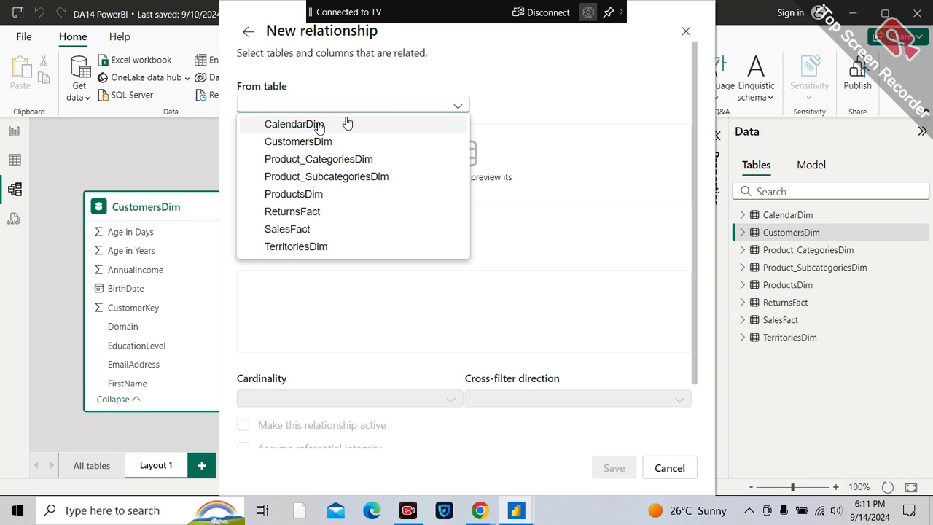
pyautogui.press('Down')
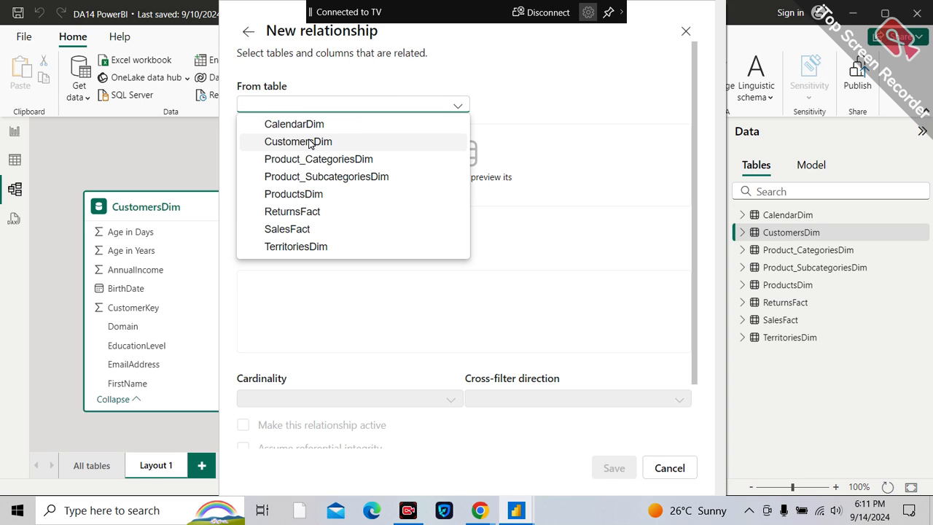
pyautogui.press('Return')
pyautogui.click(398, 247)
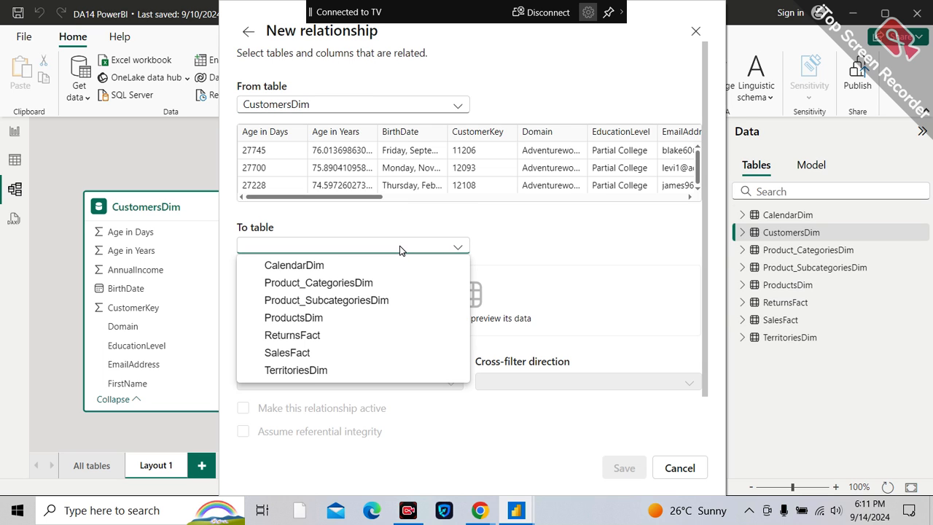
pyautogui.click(292, 354)
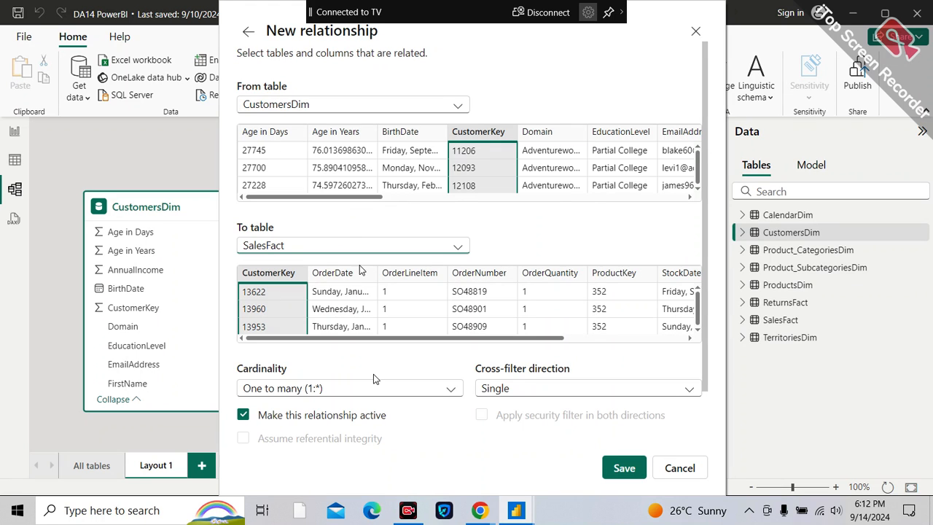
pyautogui.click(620, 463)
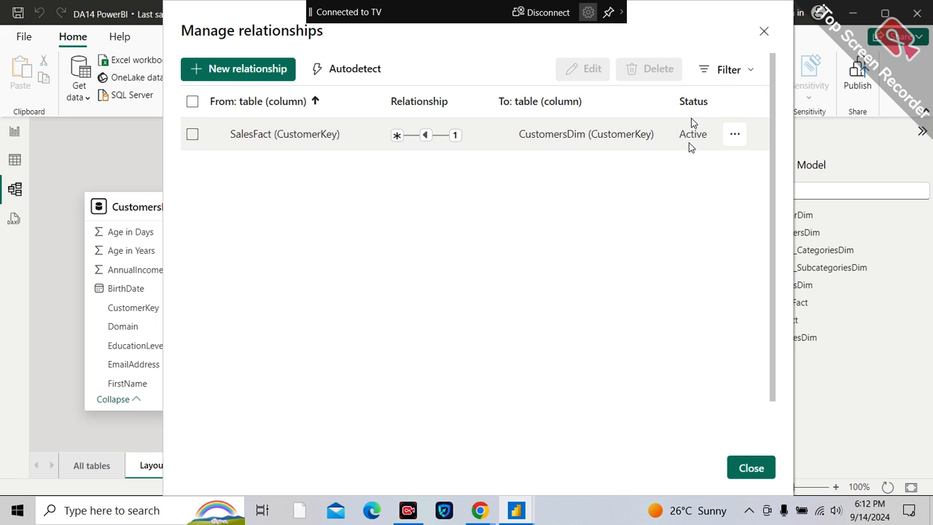
pyautogui.click(764, 31)
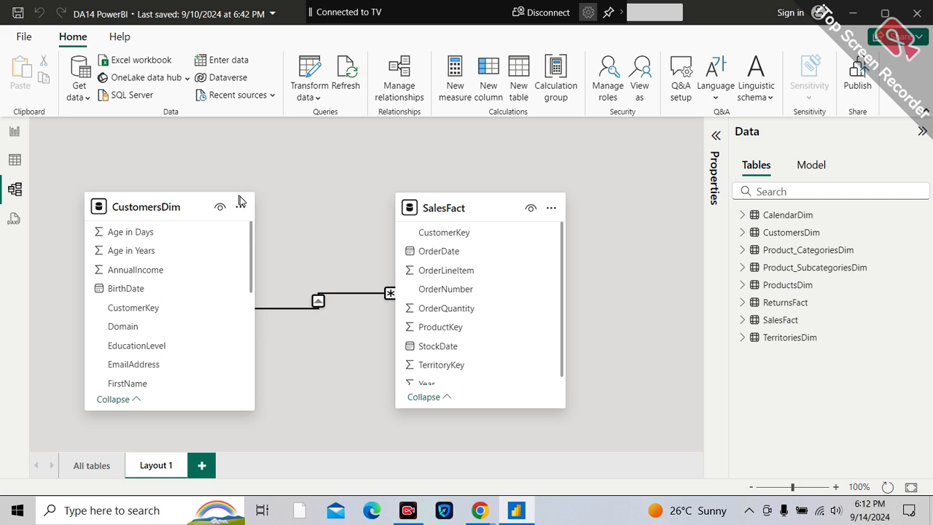
# In Layout 1, raise the CustomersDim card and lower the SalesFact card to separate them around the relationship line.
pyautogui.moveTo(212, 208)
pyautogui.moveTo(194, 208); pyautogui.dragTo(183, 188)
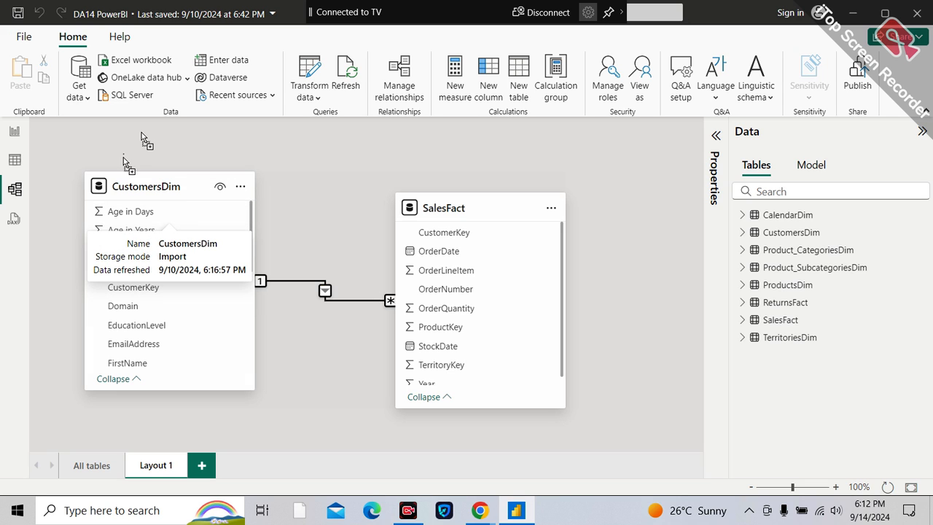
pyautogui.moveTo(447, 204); pyautogui.dragTo(463, 256)
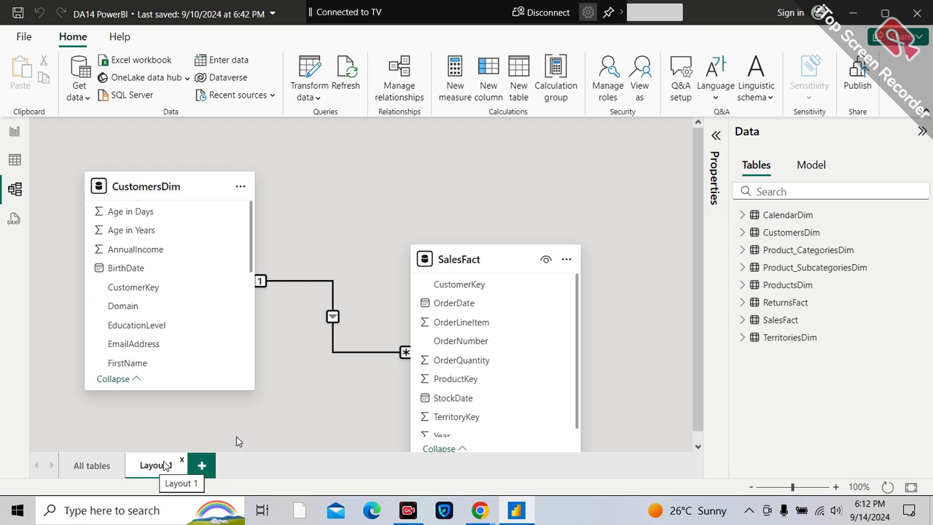
# Compare the CustomersDim to SalesFact relationship in the All tables diagram and in Layout 1.
pyautogui.click(91, 467)
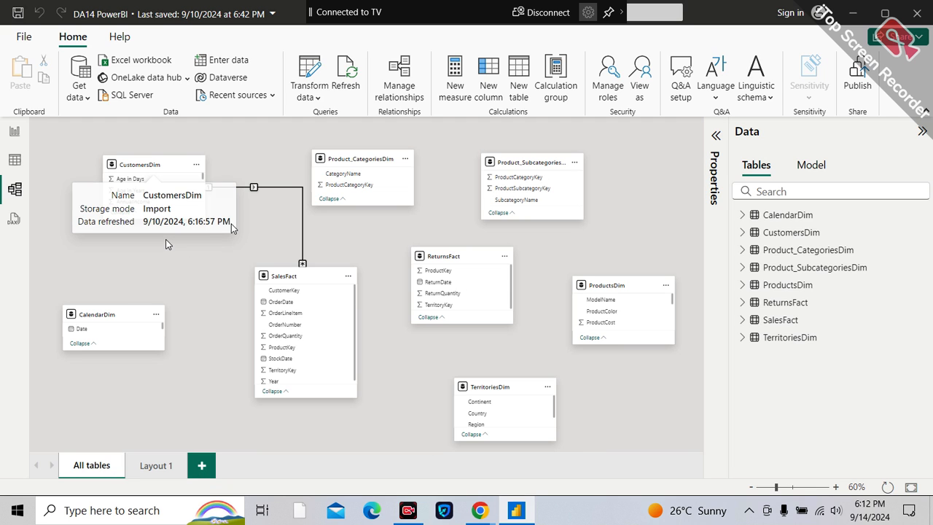
pyautogui.click(299, 253)
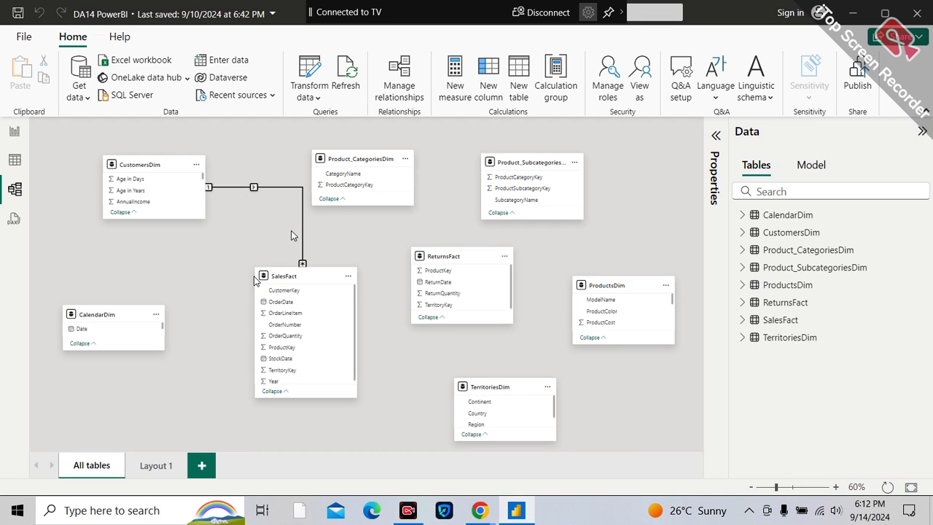
pyautogui.click(161, 465)
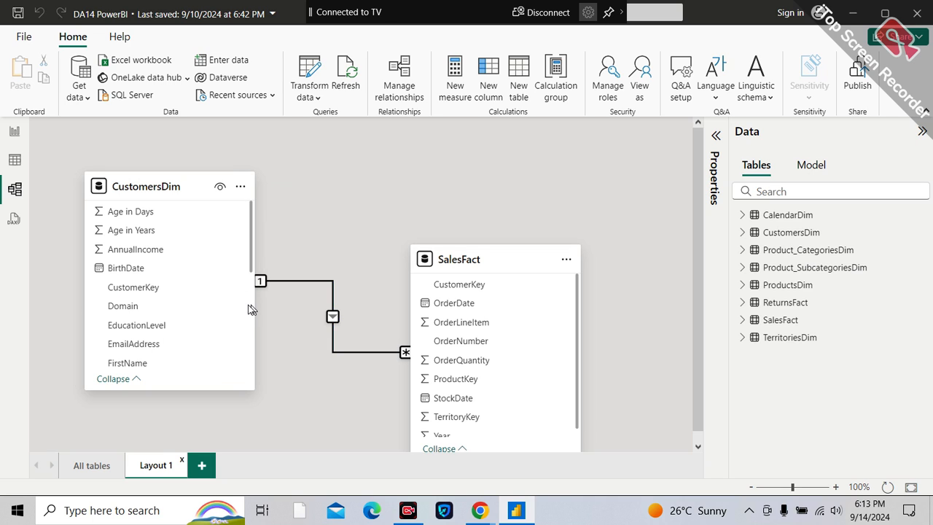
pyautogui.click(96, 465)
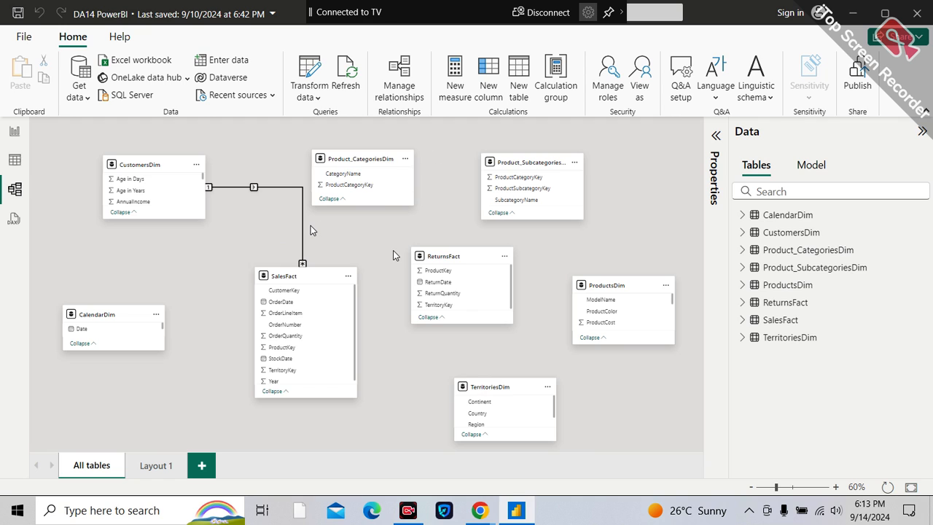
pyautogui.click(157, 467)
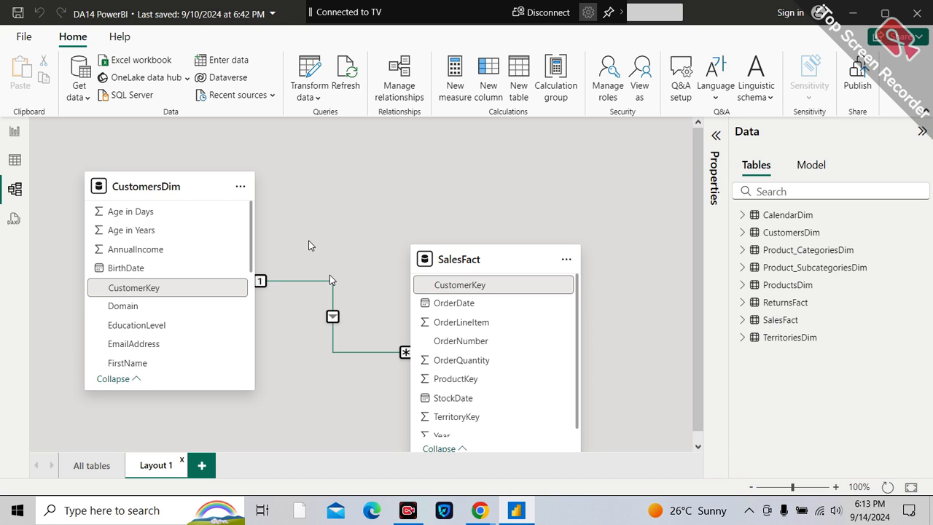
pyautogui.click(94, 466)
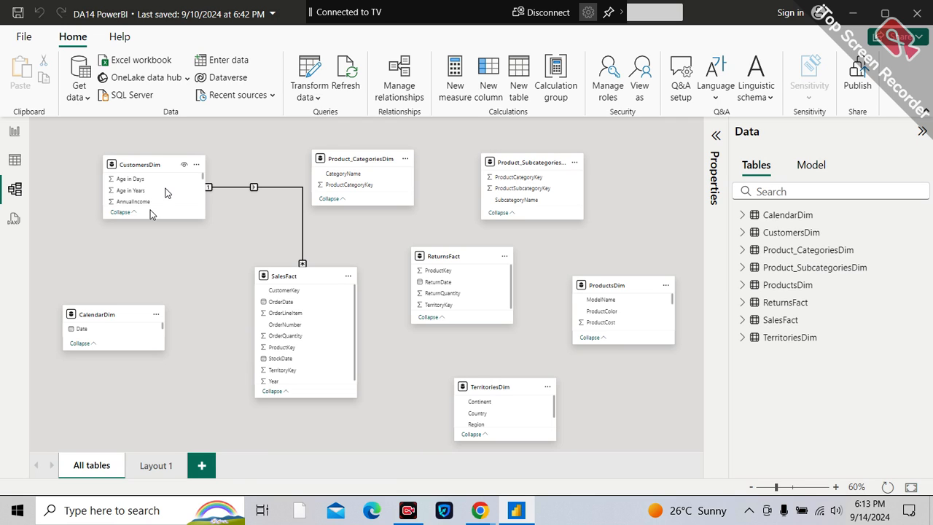
# Display the CustomersDim table's data rows to examine its CustomerKey column.
pyautogui.click(156, 466)
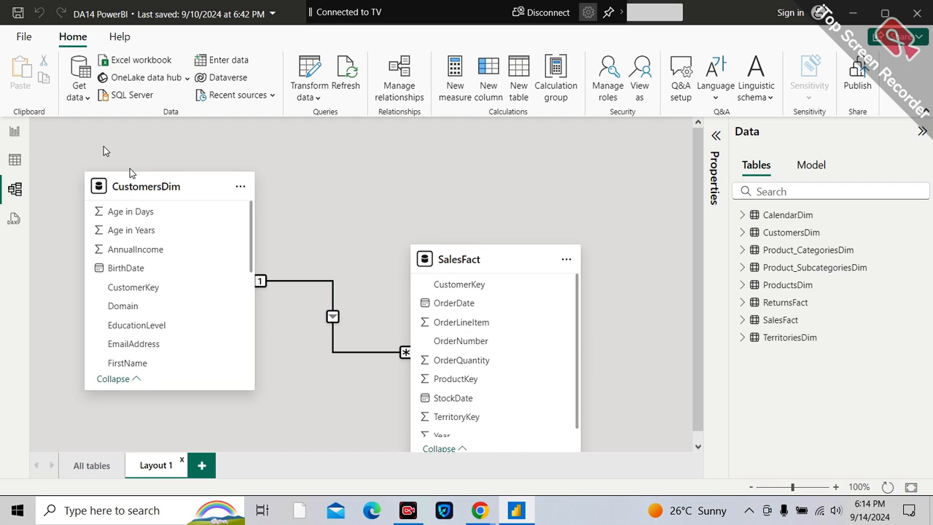
pyautogui.click(15, 162)
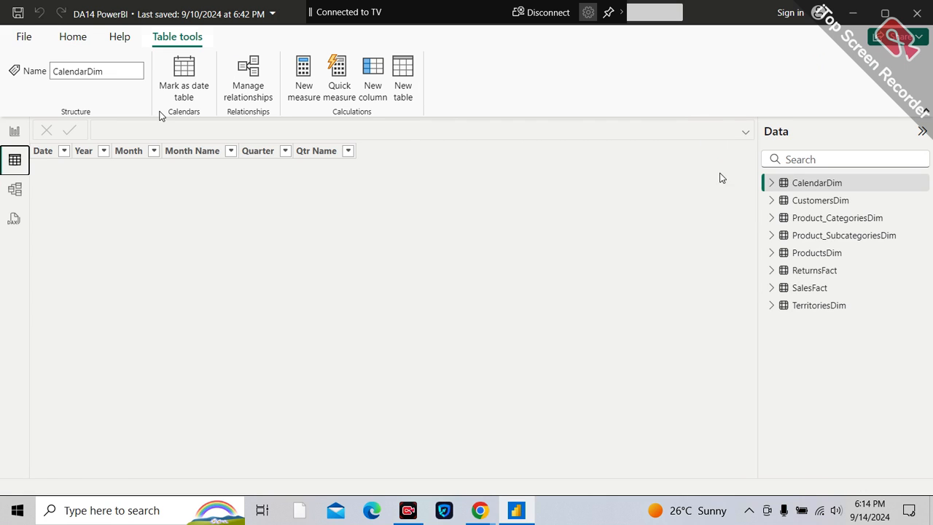
pyautogui.click(817, 203)
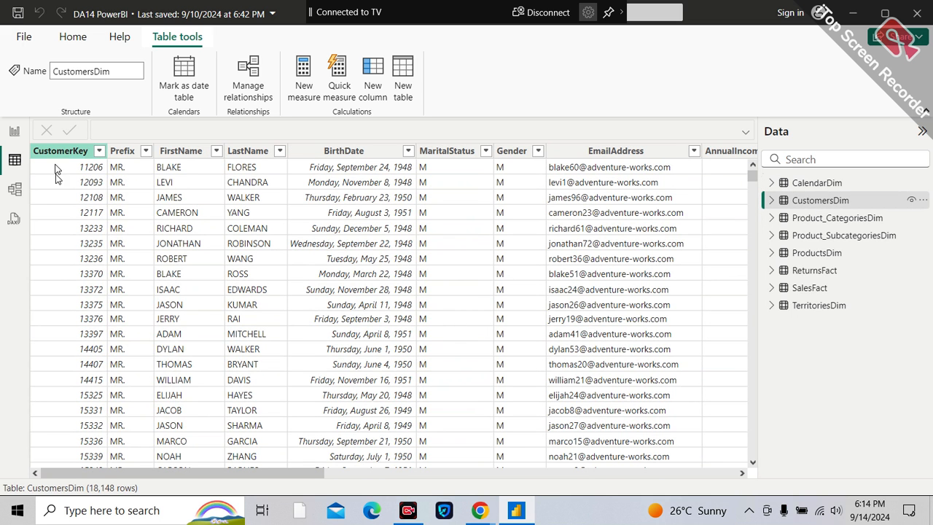
# Filter the CustomersDim rows to show only the first CustomerKey value in the list.
pyautogui.click(98, 151)
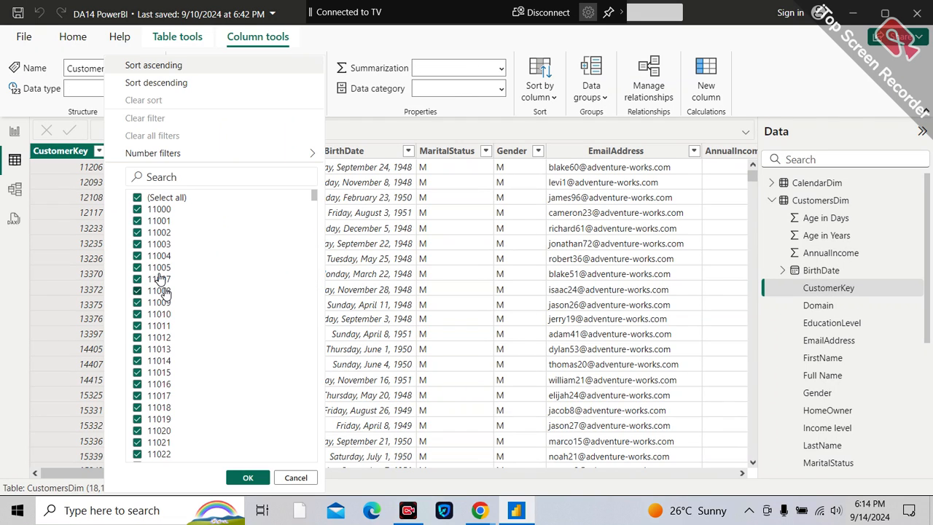
pyautogui.click(143, 202)
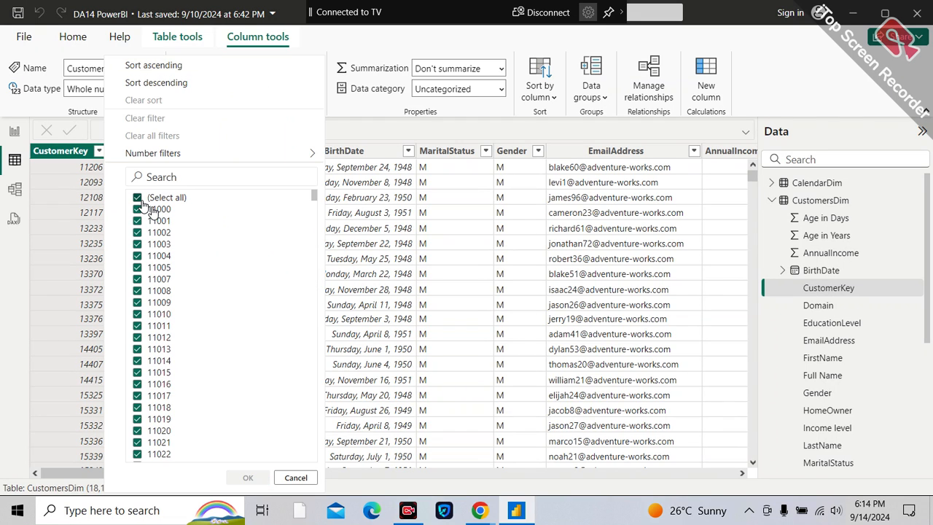
pyautogui.click(144, 209)
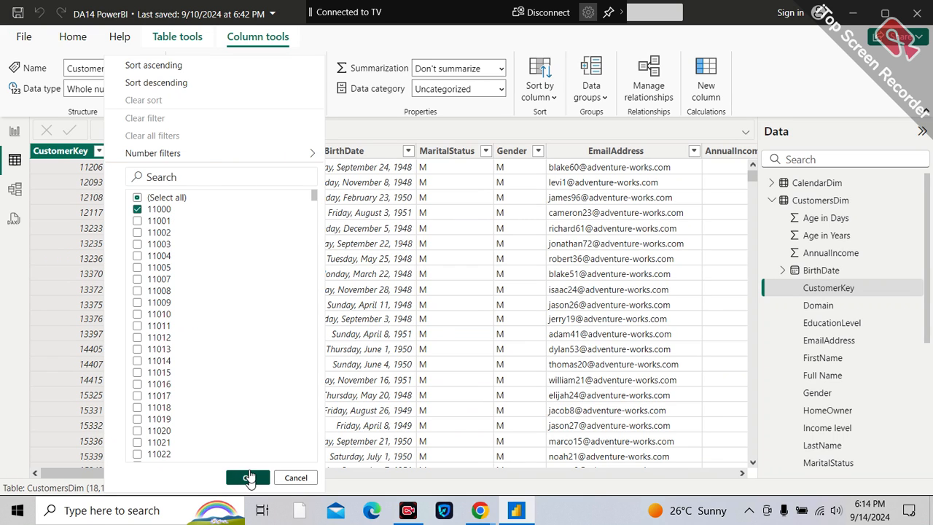
pyautogui.click(248, 478)
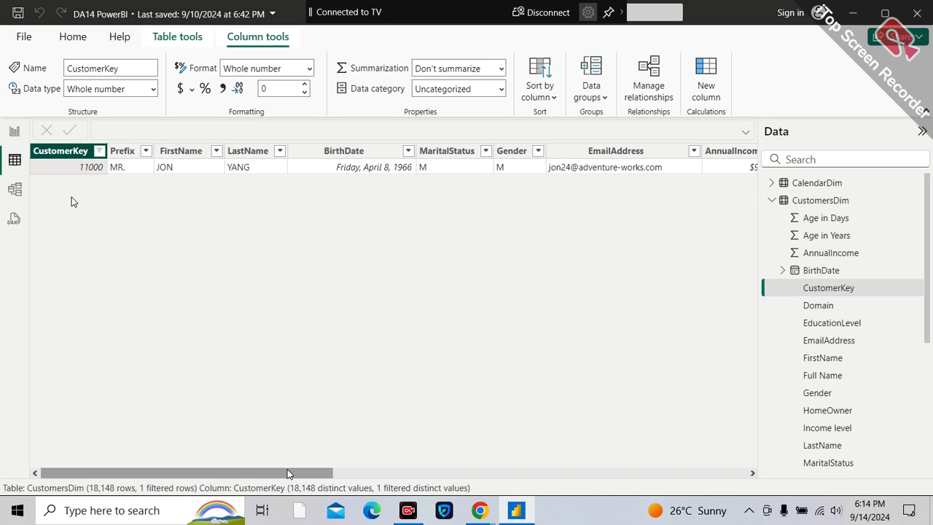
pyautogui.moveTo(288, 474)
pyautogui.mouseDown()
pyautogui.moveTo(361, 473)
pyautogui.moveTo(279, 474)
pyautogui.mouseUp()
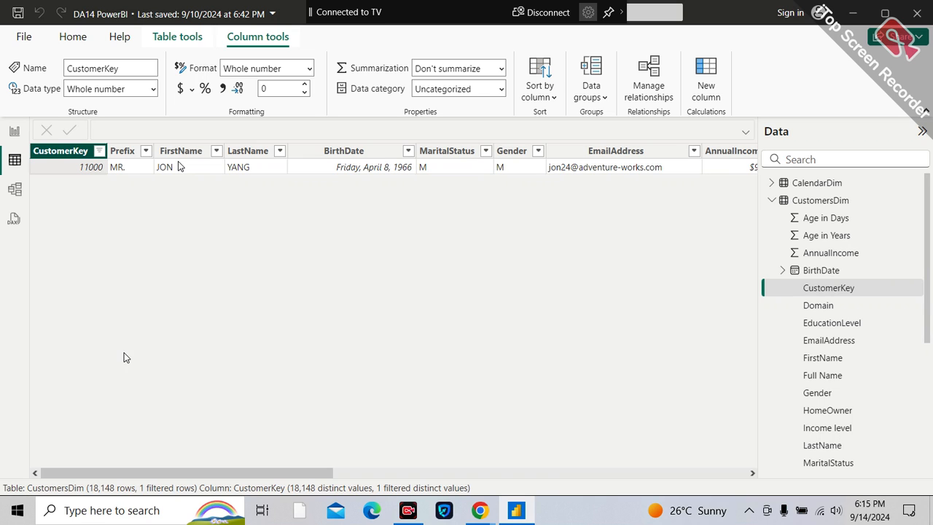
# Open Excel, create a blank workbook and skip the account sign-in.
pyautogui.click(159, 511)
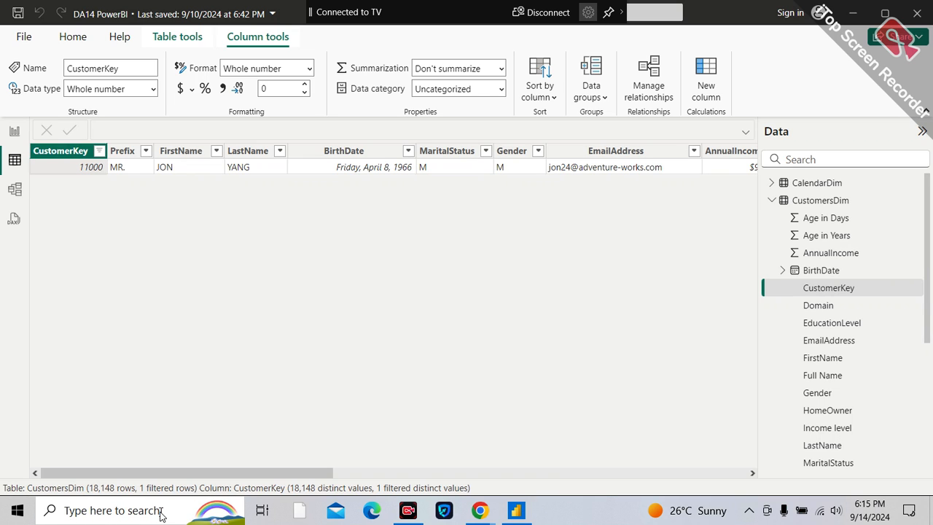
pyautogui.write('exc')
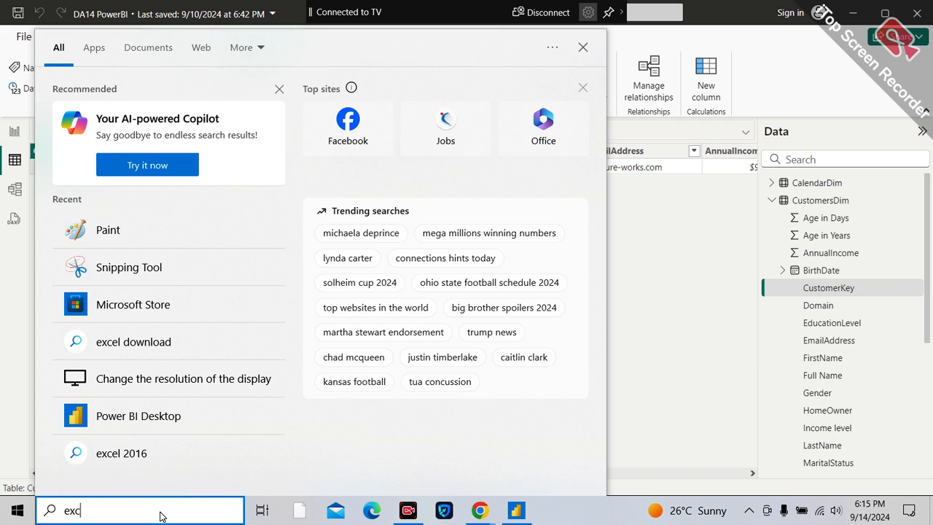
pyautogui.write('el')
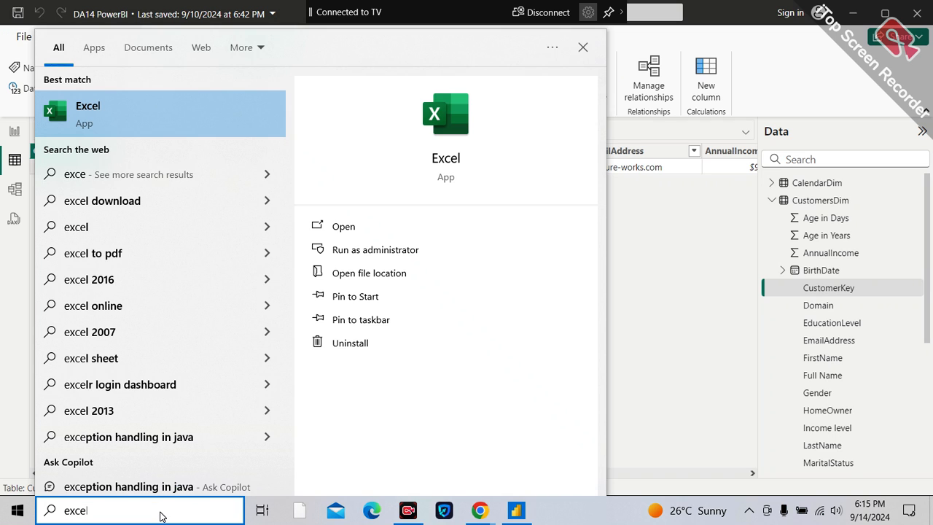
pyautogui.click(145, 107)
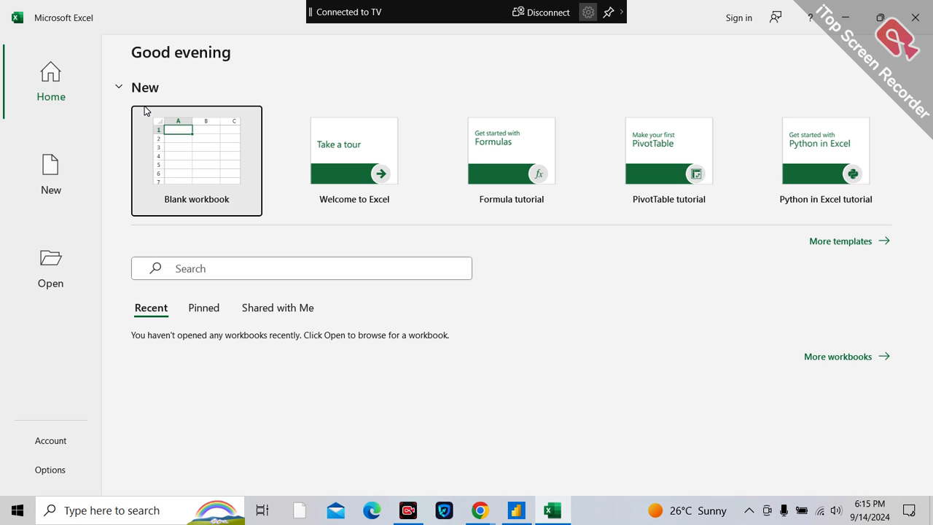
pyautogui.click(188, 167)
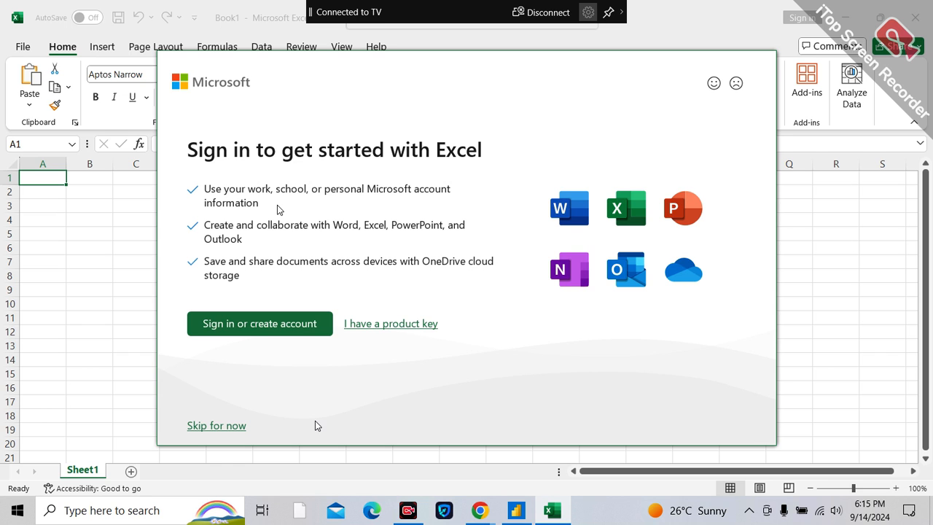
pyautogui.click(226, 427)
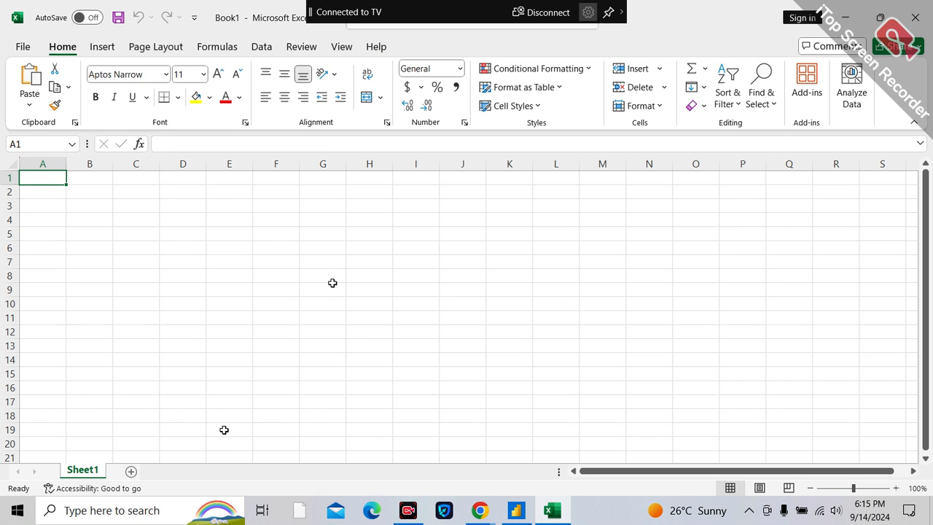
# Accept the 5-day pass and finish the privacy setup without sending optional data.
pyautogui.click(334, 209)
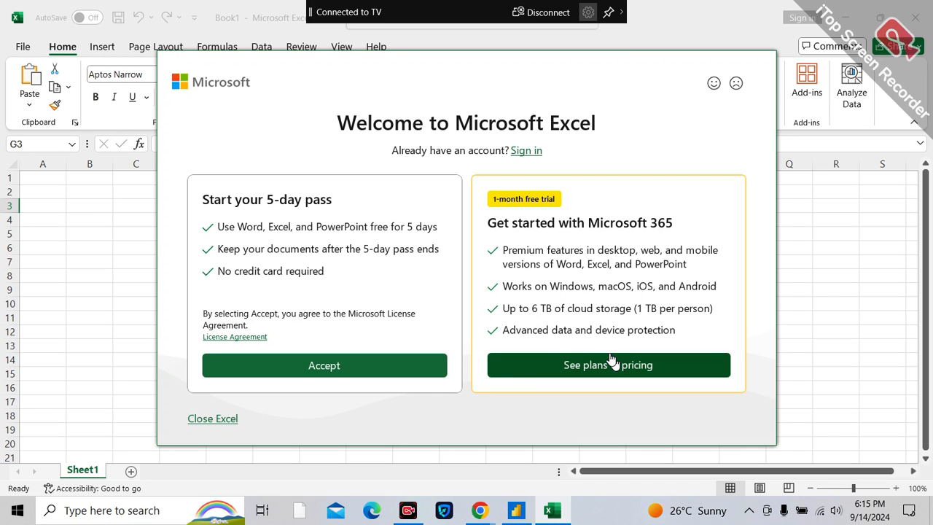
pyautogui.click(414, 366)
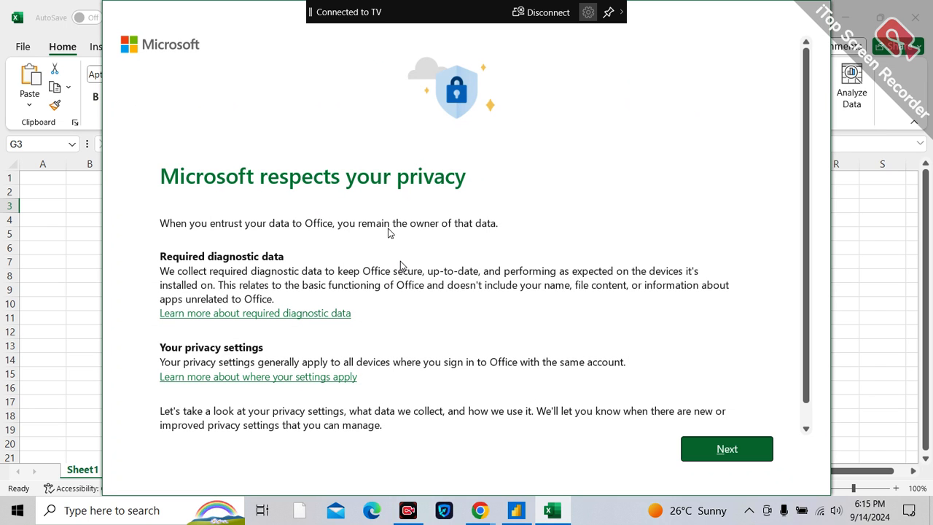
pyautogui.click(750, 461)
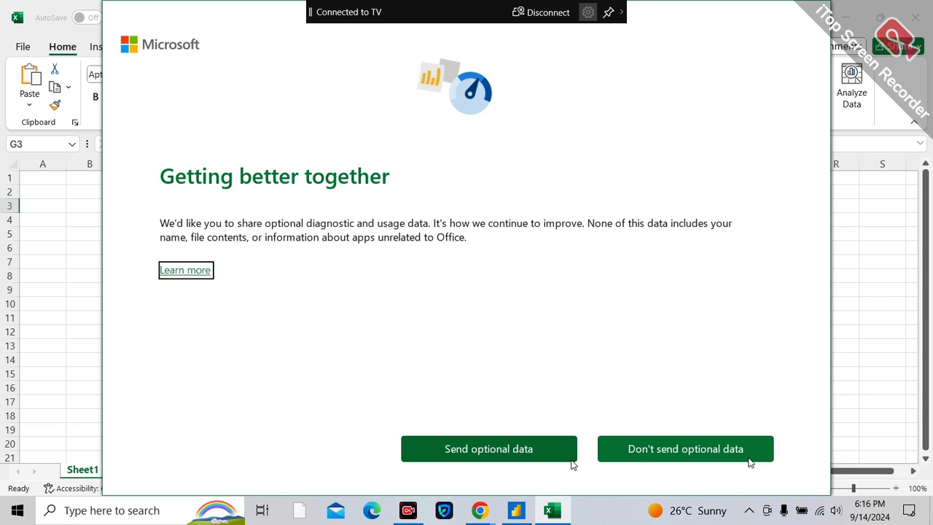
pyautogui.click(639, 459)
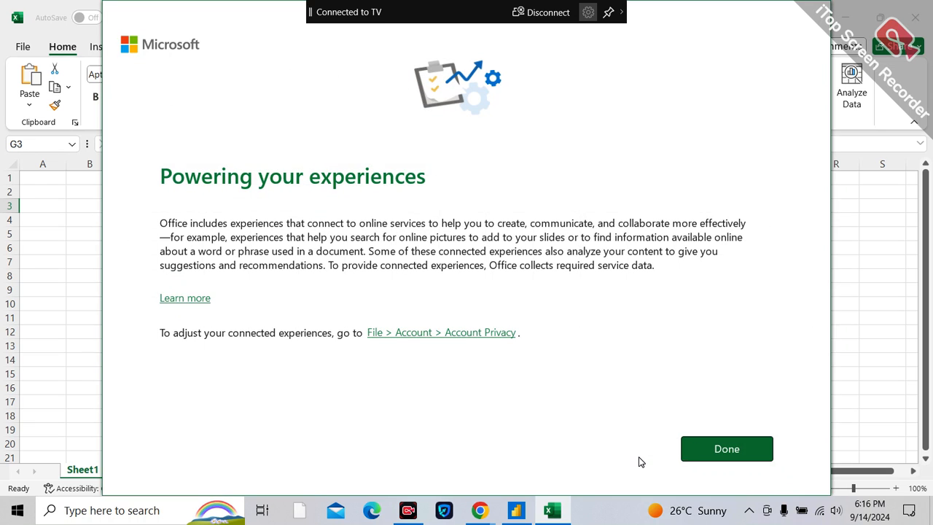
pyautogui.click(690, 454)
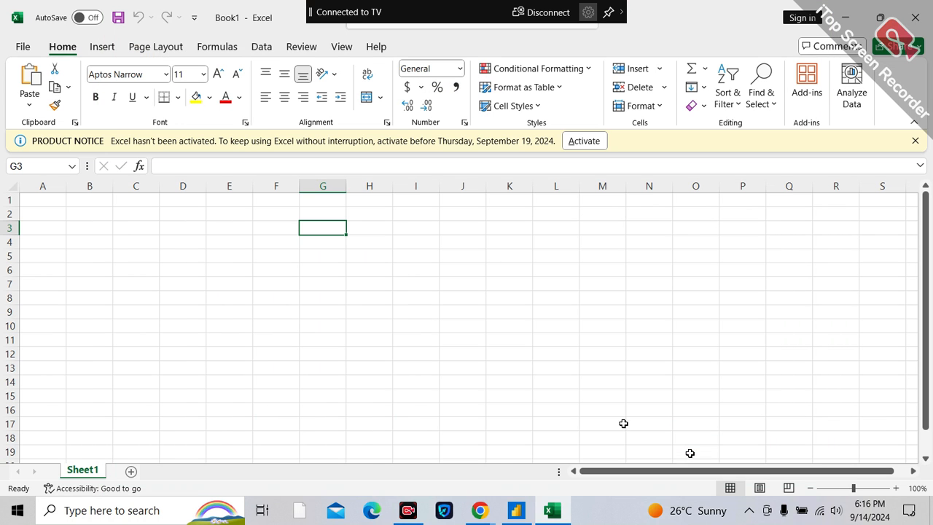
# Enter the headers OrderID in F3, Order date in G3 and cust name in H3.
pyautogui.doubleClick(336, 227)
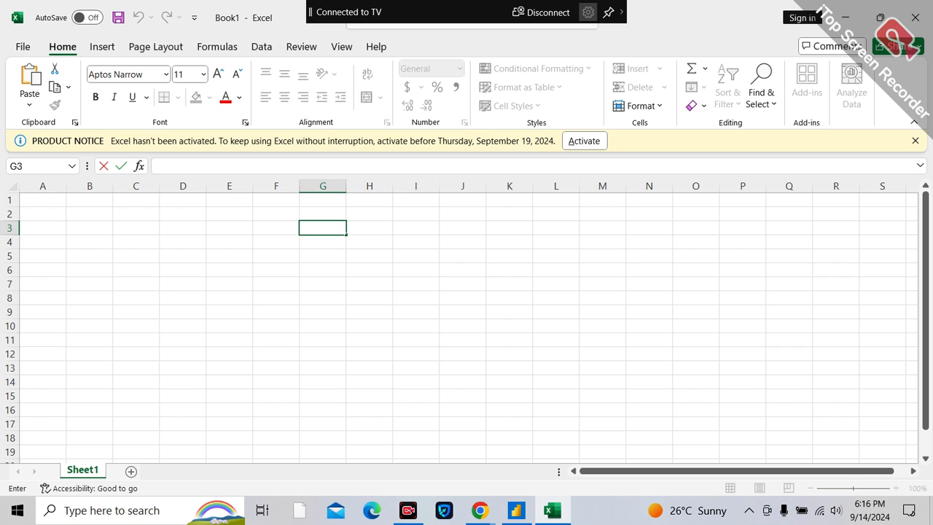
pyautogui.write('Order date')
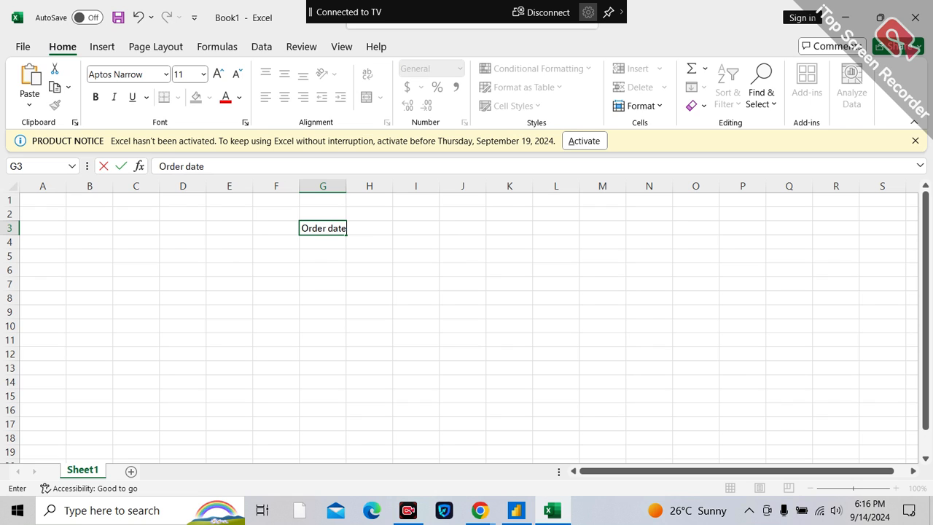
pyautogui.click(269, 233)
pyautogui.write('OrderID')
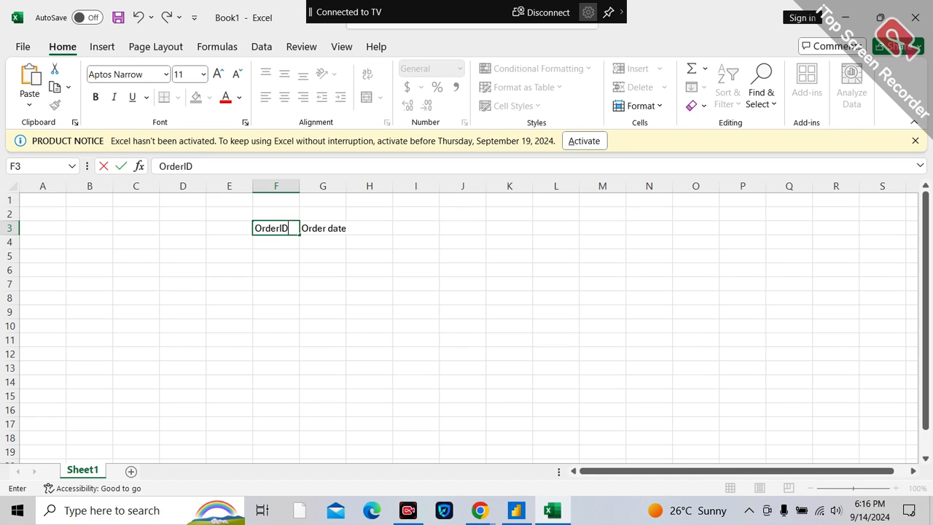
pyautogui.click(365, 227)
pyautogui.write('cust name')
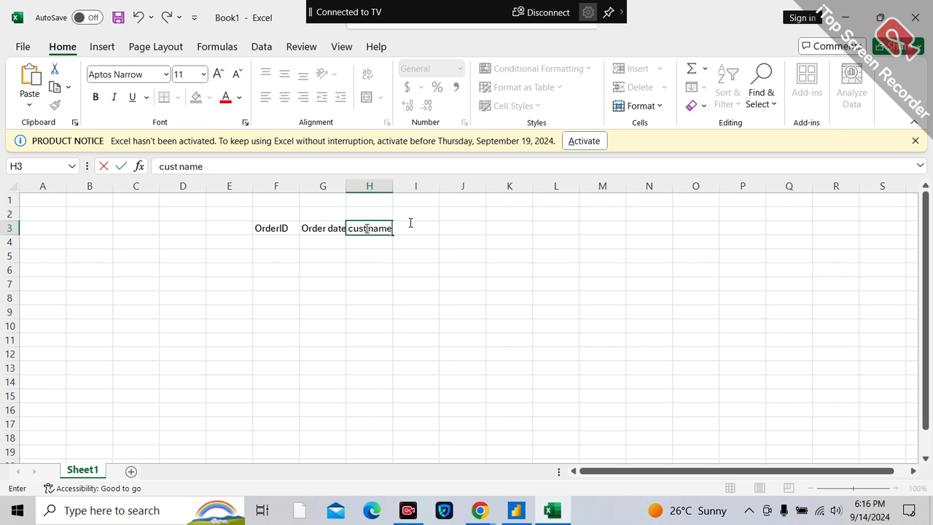
pyautogui.click(428, 269)
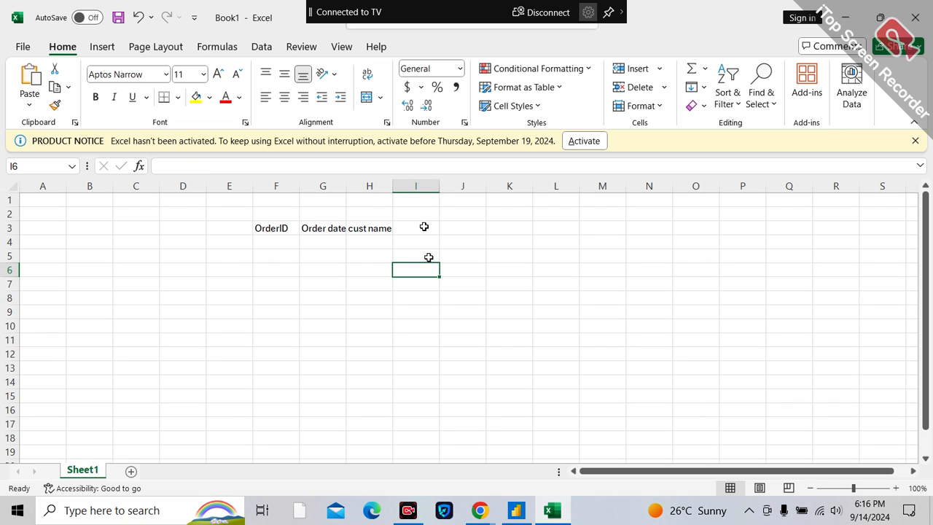
# Enter the header cust birthdate in I3 and widen column I to about 13.67 to fit it.
pyautogui.click(424, 227)
pyautogui.write('cust')
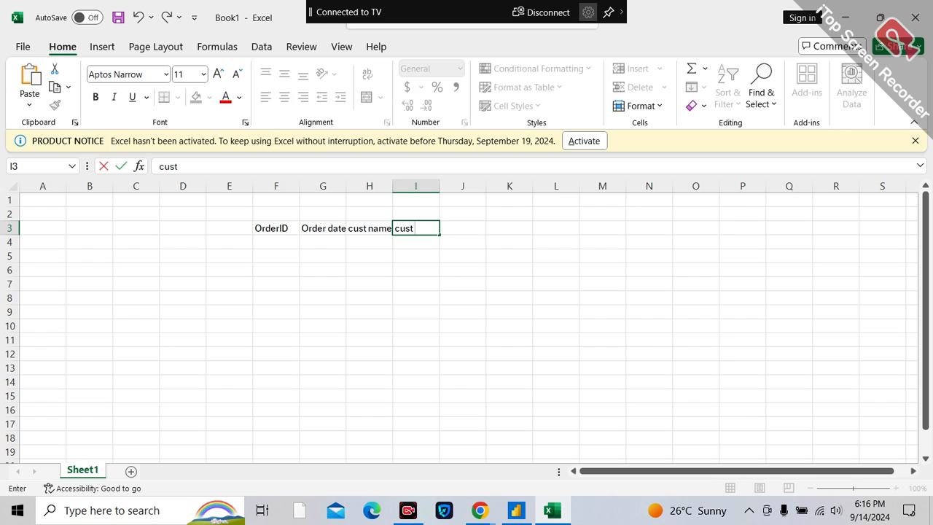
pyautogui.write(' bir')
pyautogui.press('BackSpace')
pyautogui.write('D')
pyautogui.press('BackSpace')
pyautogui.write('ity')
pyautogui.press('BackSpace')
pyautogui.write('hdate')
pyautogui.click(508, 254)
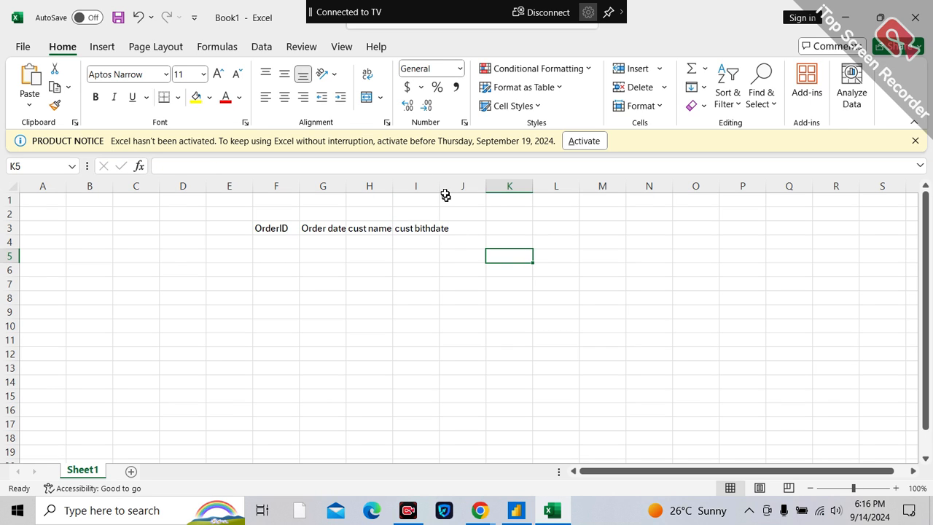
pyautogui.click(472, 202)
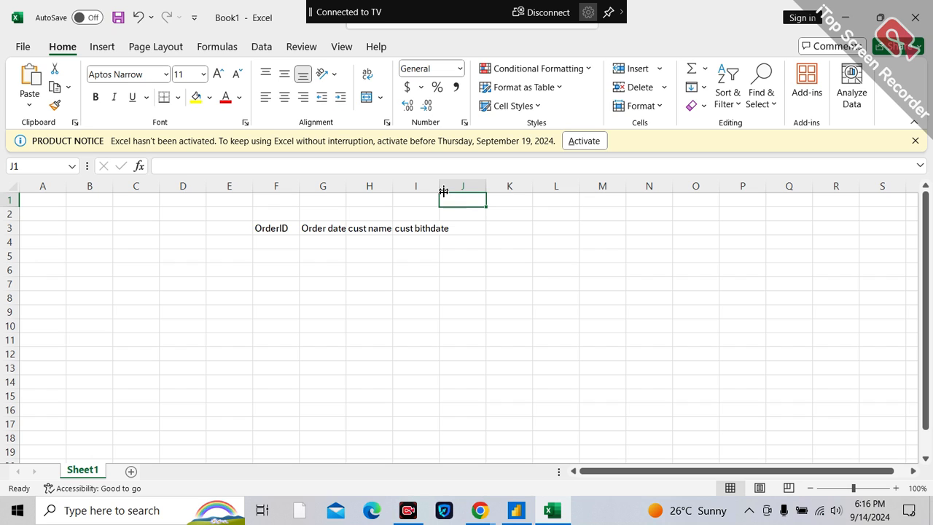
pyautogui.moveTo(439, 186); pyautogui.dragTo(468, 189)
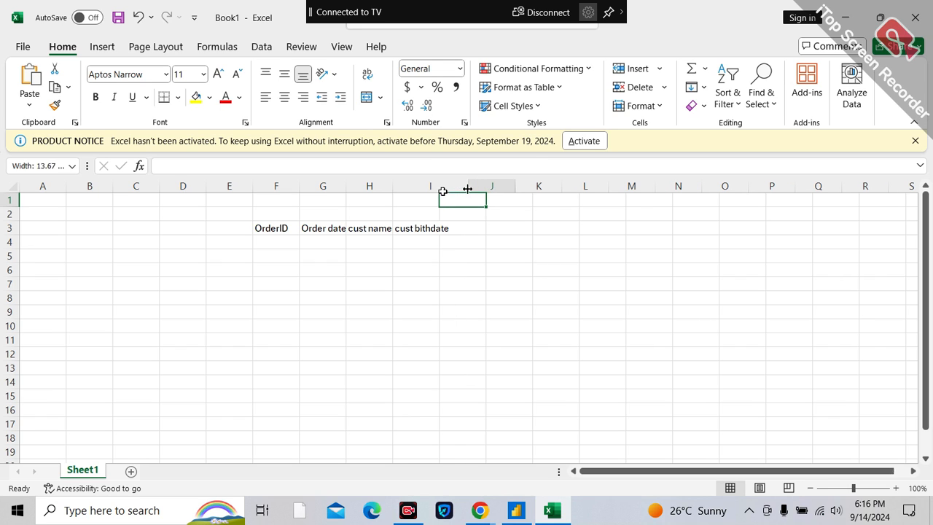
pyautogui.doubleClick(427, 226)
pyautogui.write('r')
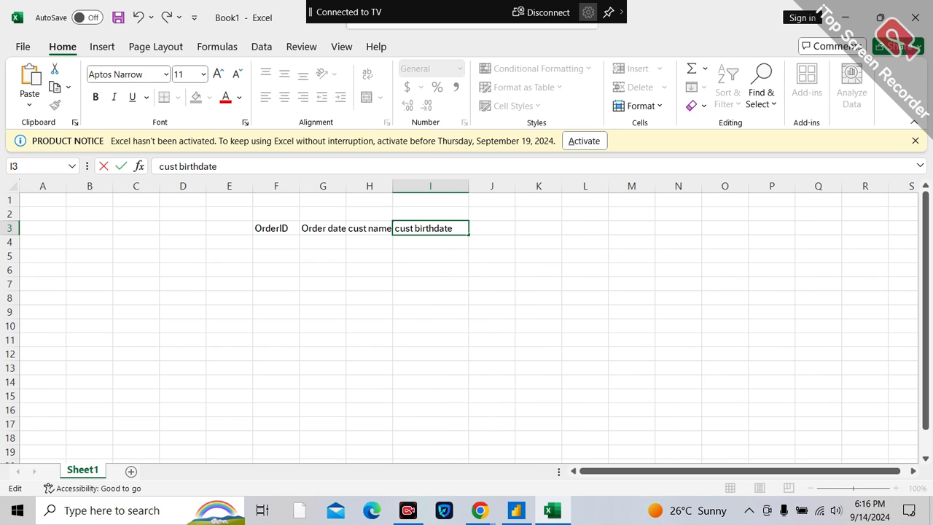
# Enter the header gender in J3 and widen the Order date column.
pyautogui.click(488, 228)
pyautogui.doubleClick(489, 228)
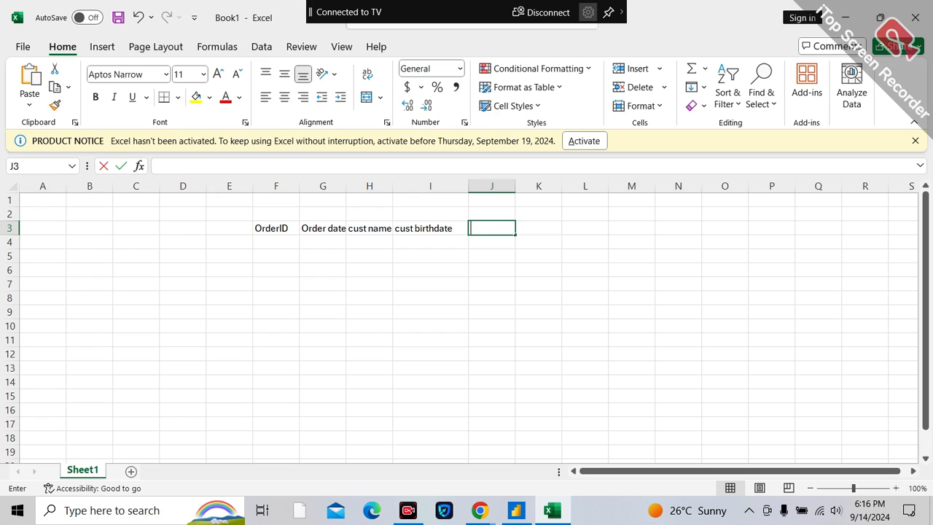
pyautogui.write('gender')
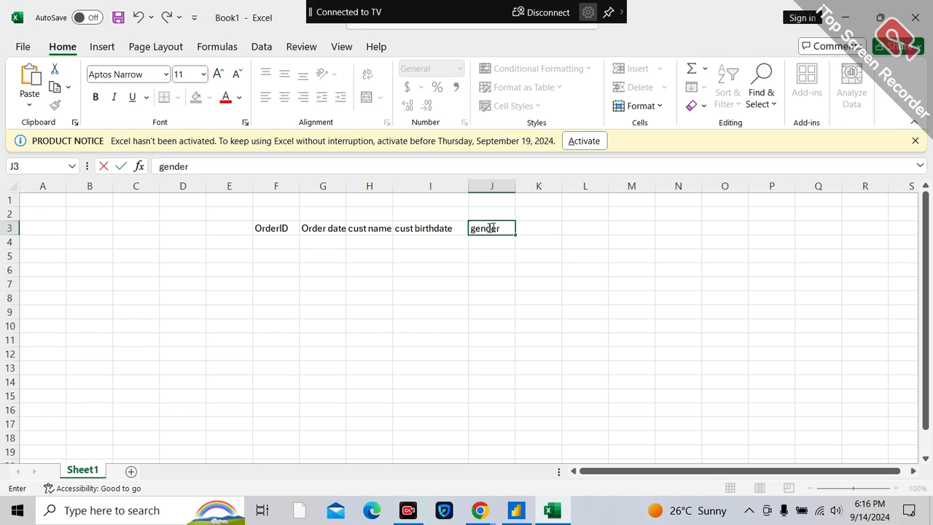
pyautogui.click(548, 232)
pyautogui.moveTo(347, 190); pyautogui.dragTo(384, 187)
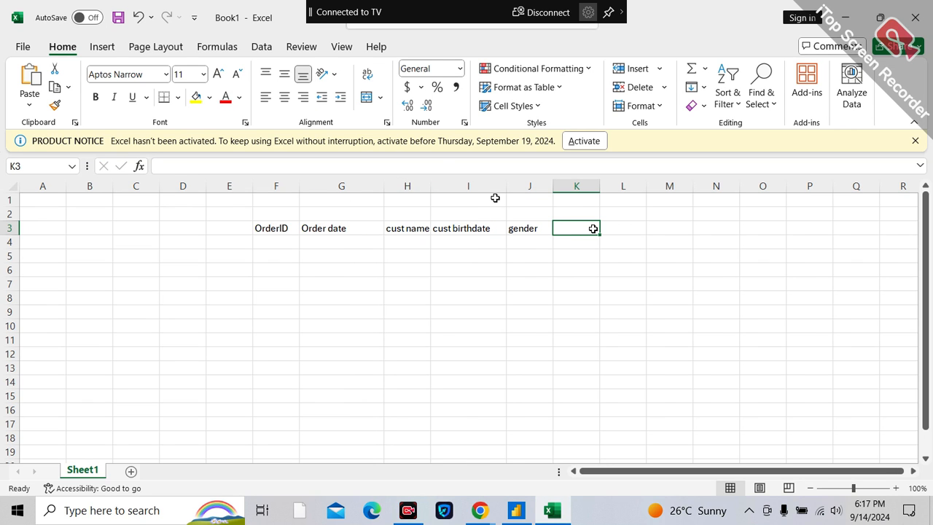
# Enter the product headers prod name in K3, model in L3 and price in M3.
pyautogui.write('prod name')
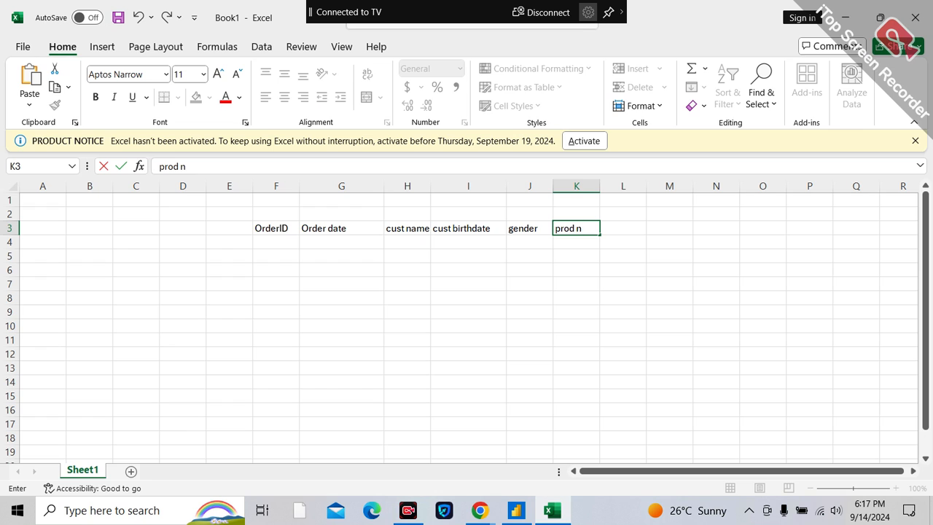
pyautogui.click(630, 255)
pyautogui.click(630, 229)
pyautogui.write('model')
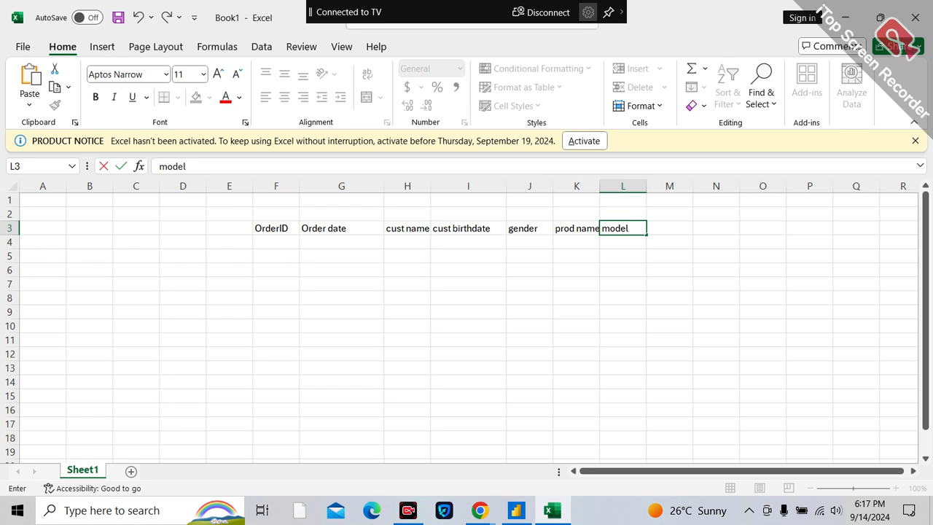
pyautogui.click(671, 229)
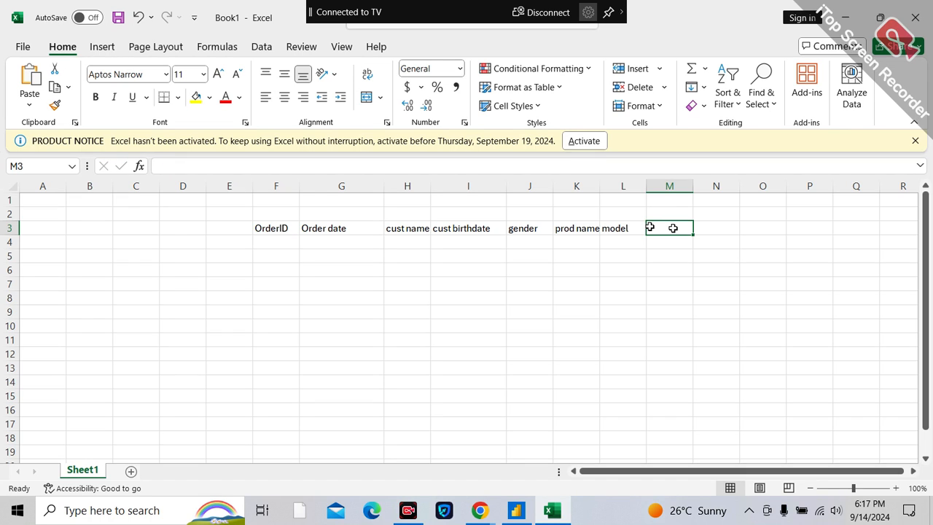
pyautogui.write('price')
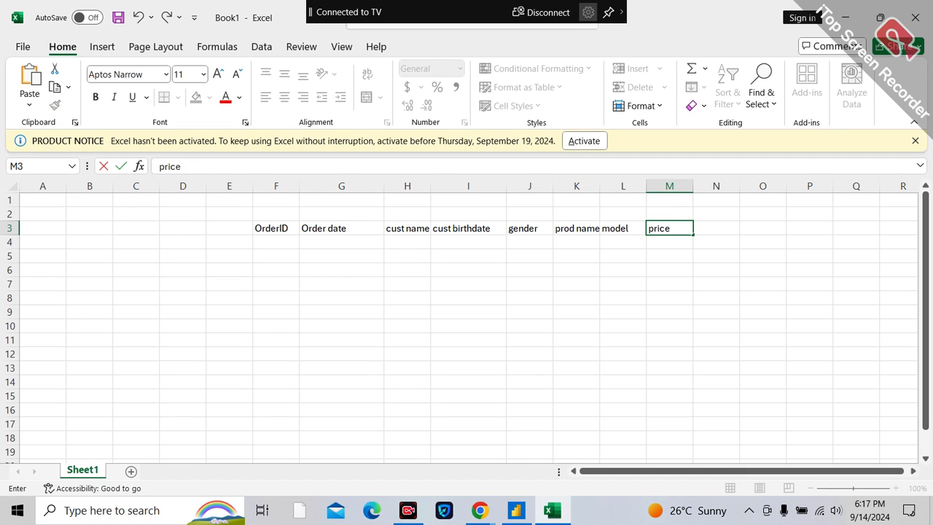
# Enter the header order qty in N3 as the last column of the sample table.
pyautogui.click(734, 226)
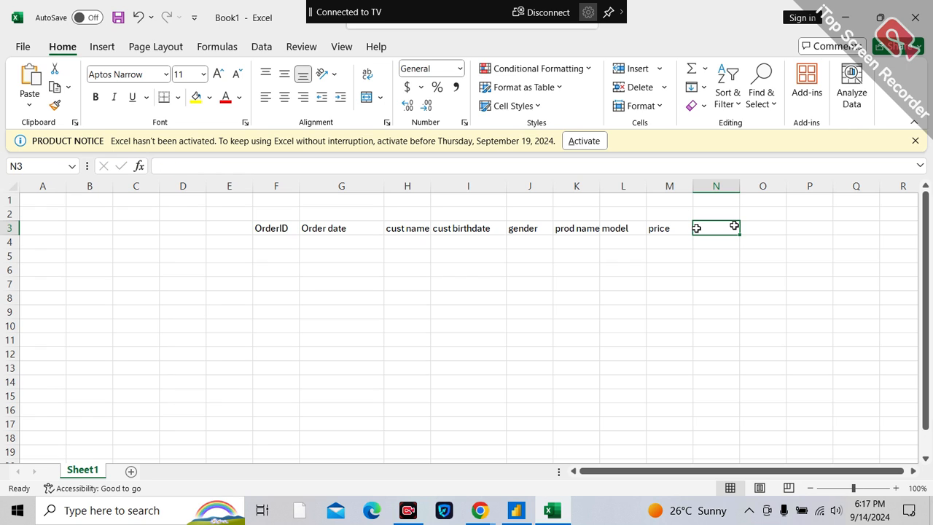
pyautogui.write('cos')
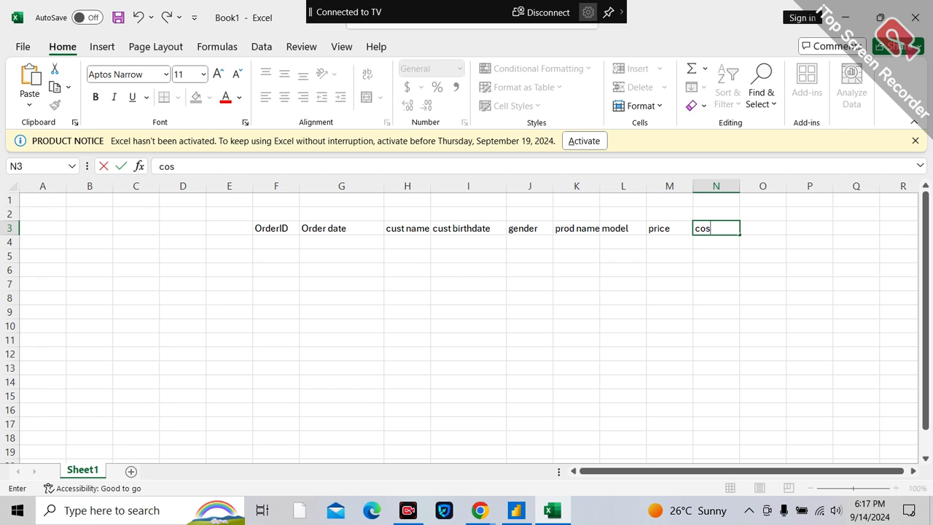
pyautogui.press('BackSpace')
pyautogui.press('BackSpace')
pyautogui.press('BackSpace')
pyautogui.write('sal')
pyautogui.press('BackSpace')
pyautogui.press('BackSpace')
pyautogui.press('BackSpace')
pyautogui.write('order qty')
pyautogui.click(657, 328)
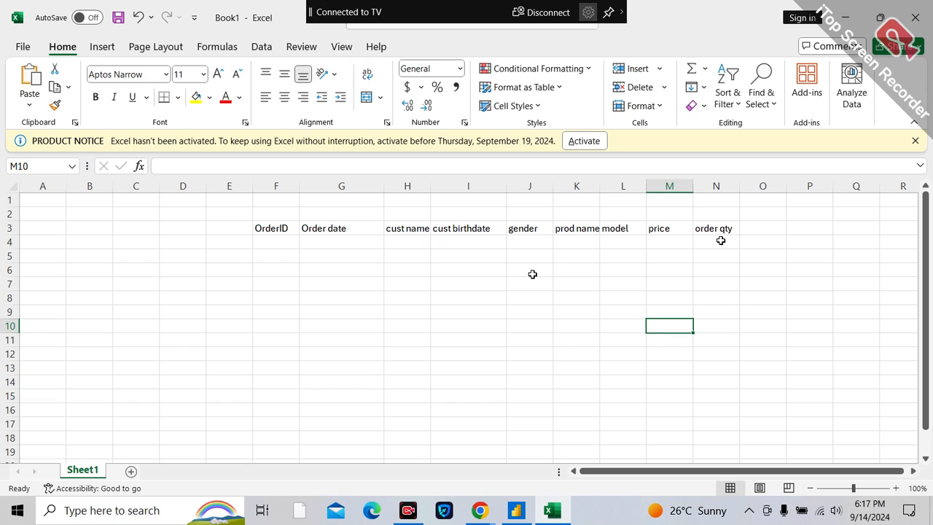
# Start the first record in row 4 with the order ID, order date 13-9-2024 and the customer's first name.
pyautogui.doubleClick(271, 245)
pyautogui.write('1')
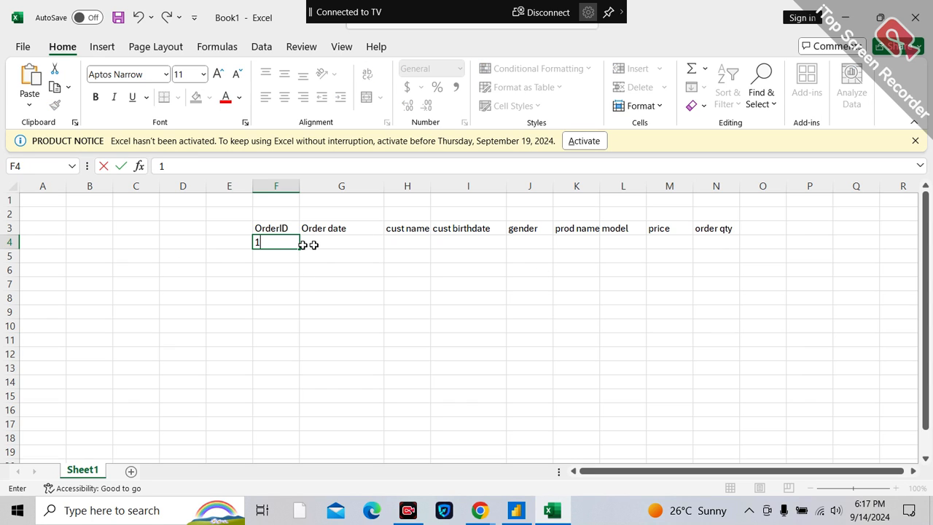
pyautogui.click(310, 244)
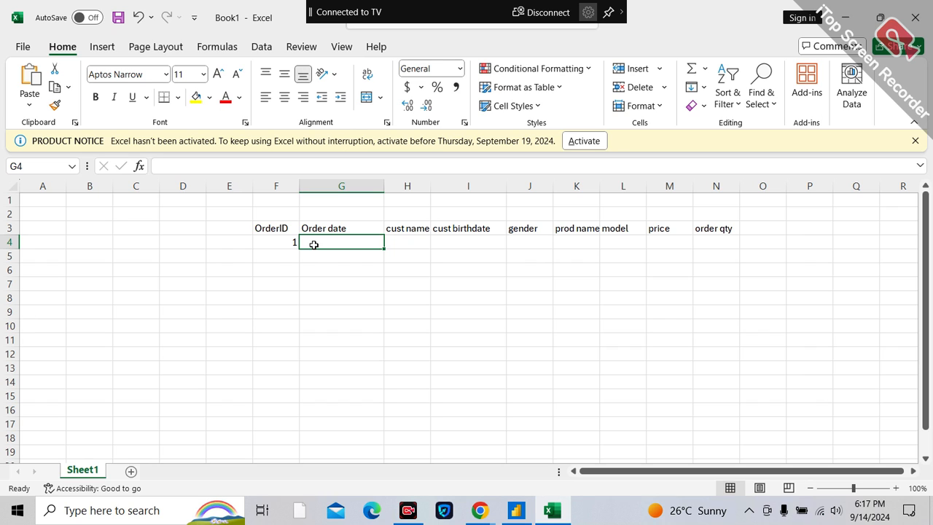
pyautogui.write('13-9-2')
pyautogui.write('9-2')
pyautogui.press('BackSpace')
pyautogui.press('BackSpace')
pyautogui.press('BackSpace')
pyautogui.write('024')
pyautogui.click(406, 244)
pyautogui.write('Rahul')
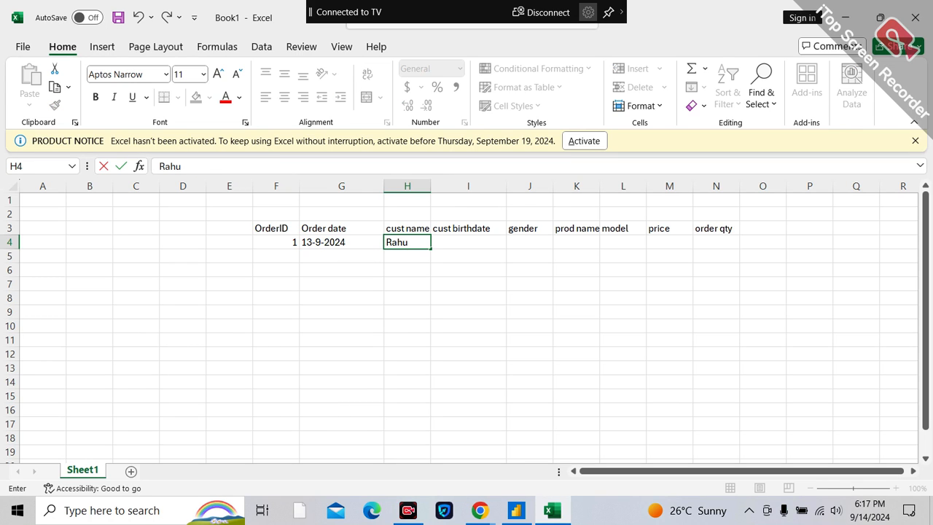
# Enter the customer's birthdate and the gender M for order 1 in row 4.
pyautogui.click(455, 244)
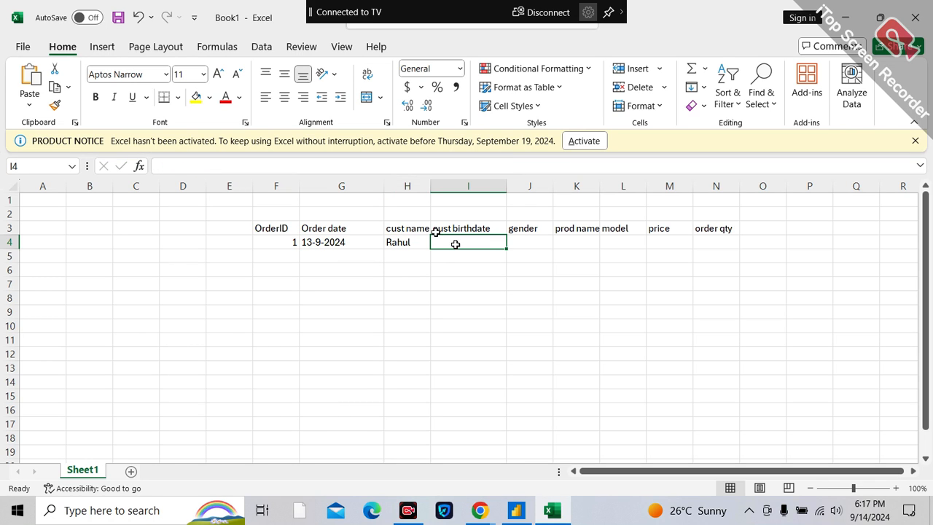
pyautogui.write('18')
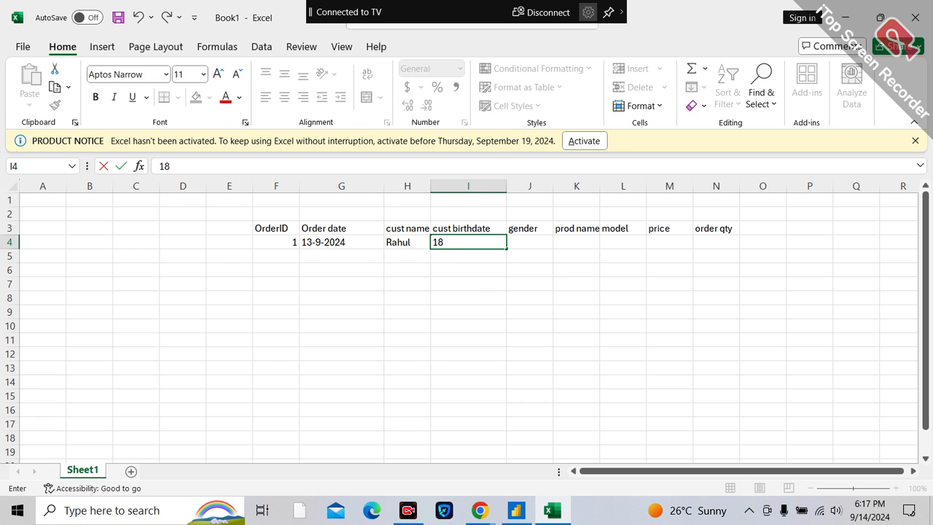
pyautogui.write('-04-1990')
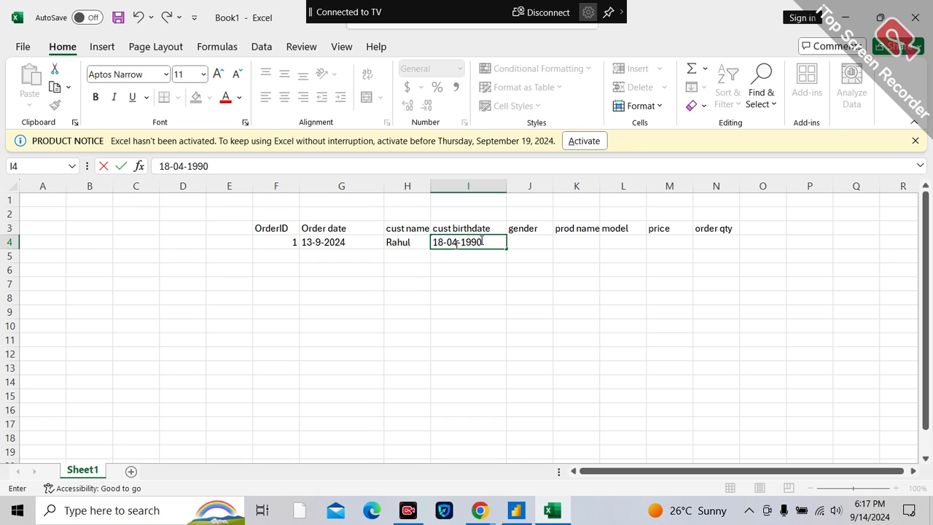
pyautogui.click(540, 242)
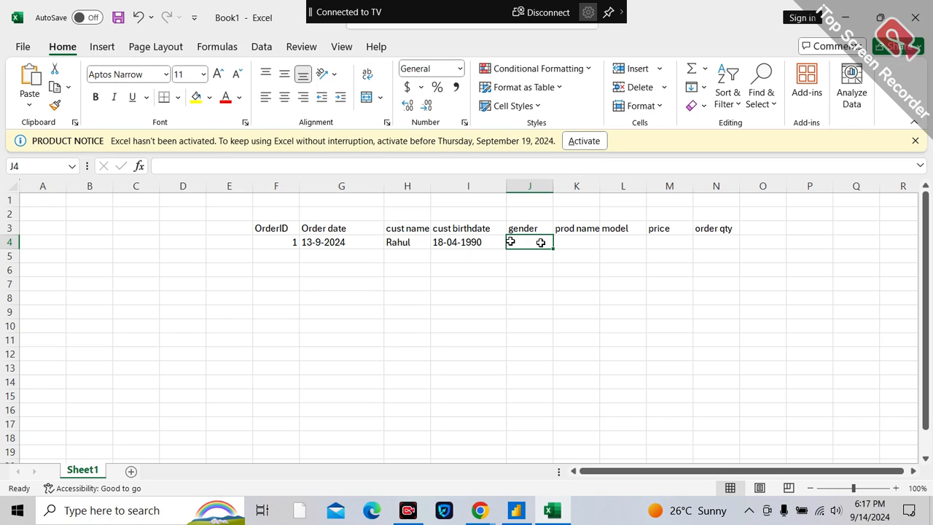
pyautogui.write('M')
# Enter Iphone as the product name and Pro as the model for order 1.
pyautogui.click(583, 242)
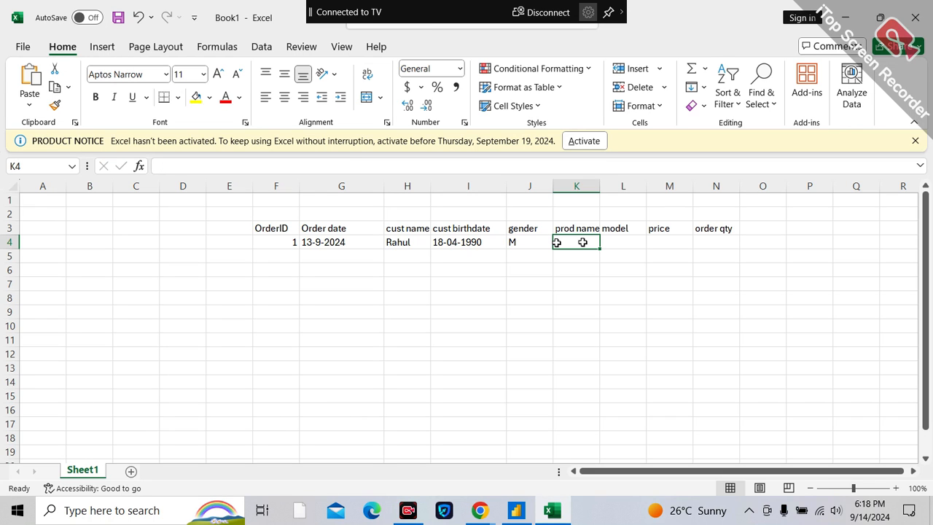
pyautogui.write('Iphone')
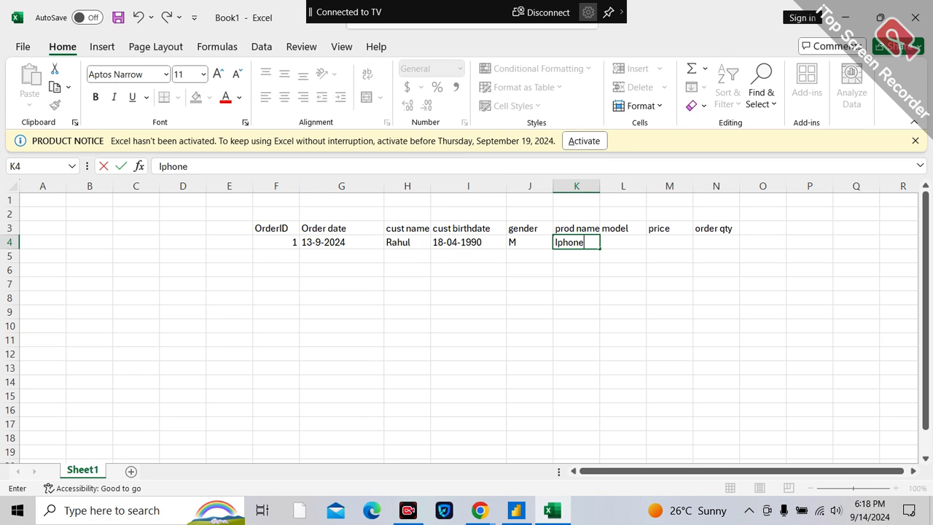
pyautogui.click(618, 242)
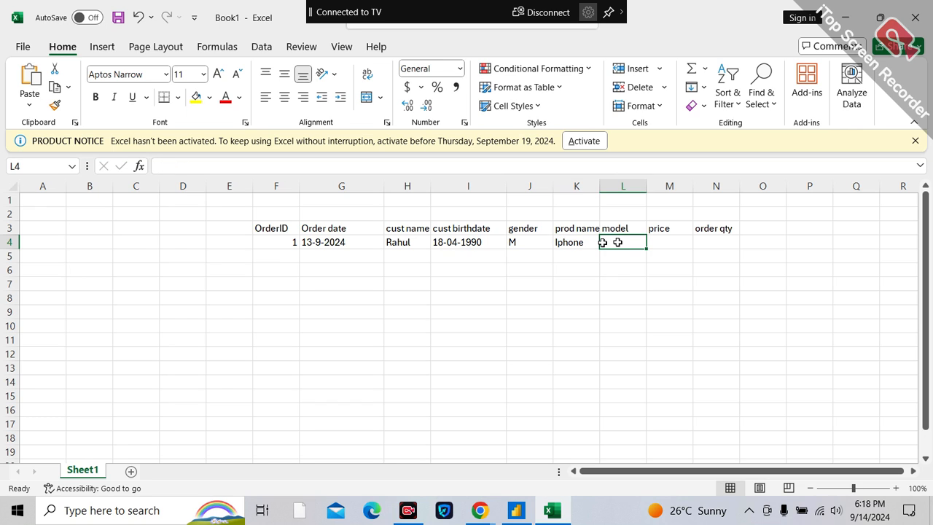
pyautogui.write('1')
pyautogui.press('BackSpace')
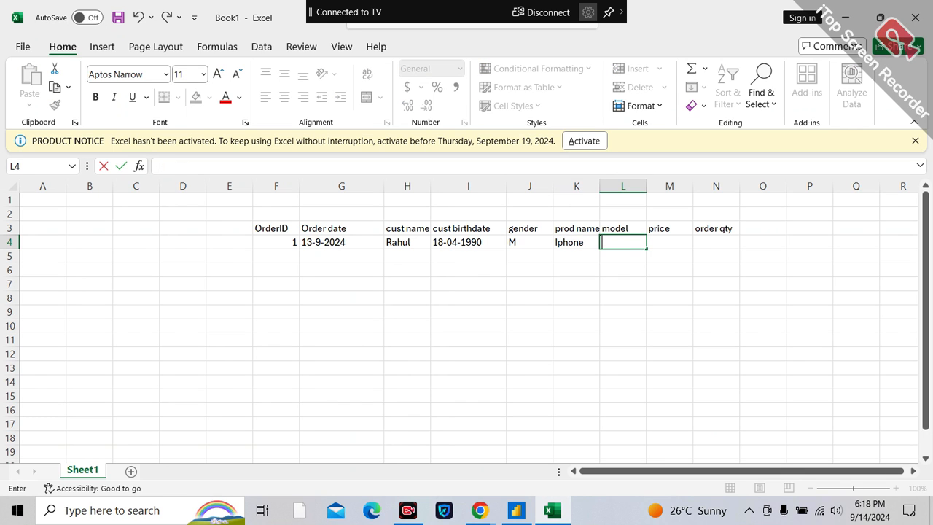
pyautogui.write('Pro')
# Enter a price of 10000 and an order quantity of 2 for order 1.
pyautogui.click(677, 251)
pyautogui.click(677, 244)
pyautogui.write('10000')
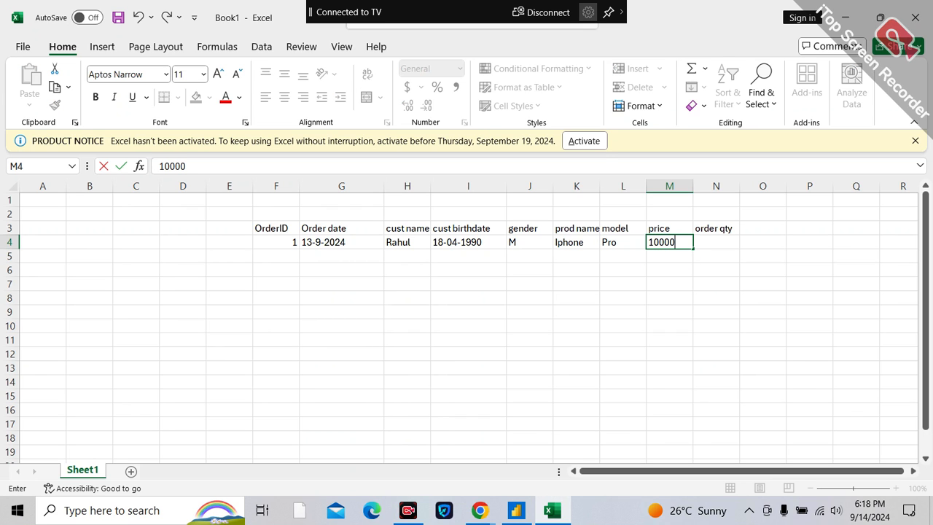
pyautogui.click(717, 242)
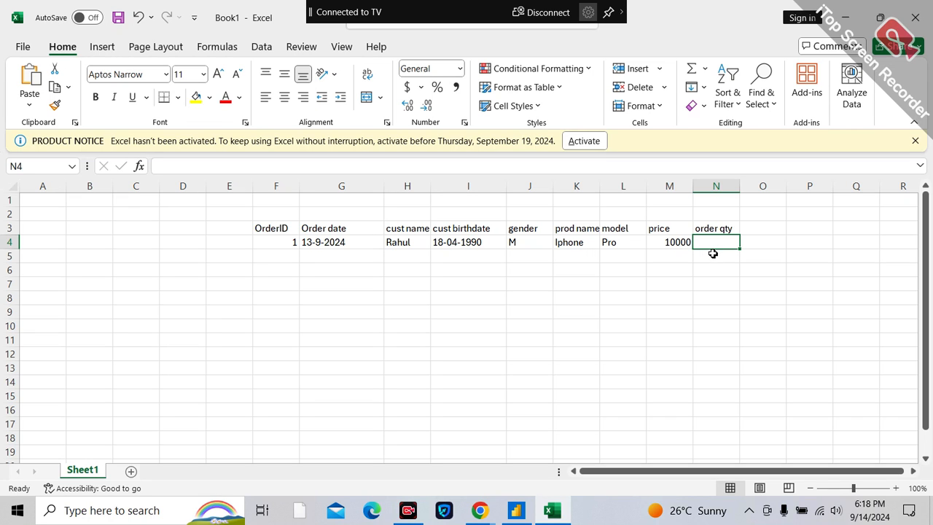
pyautogui.write('2')
pyautogui.click(681, 289)
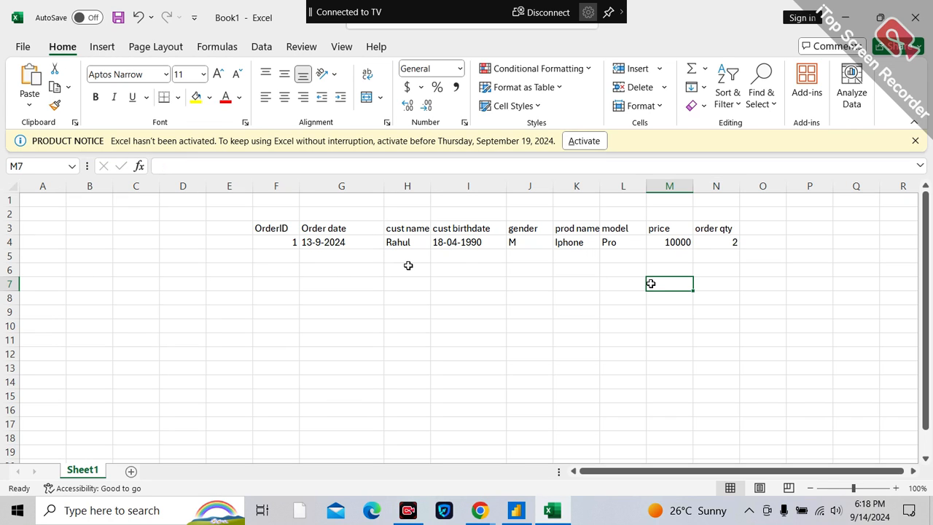
# Start a second order in row 5 with order ID 2 and order date 13-9-2024.
pyautogui.click(291, 255)
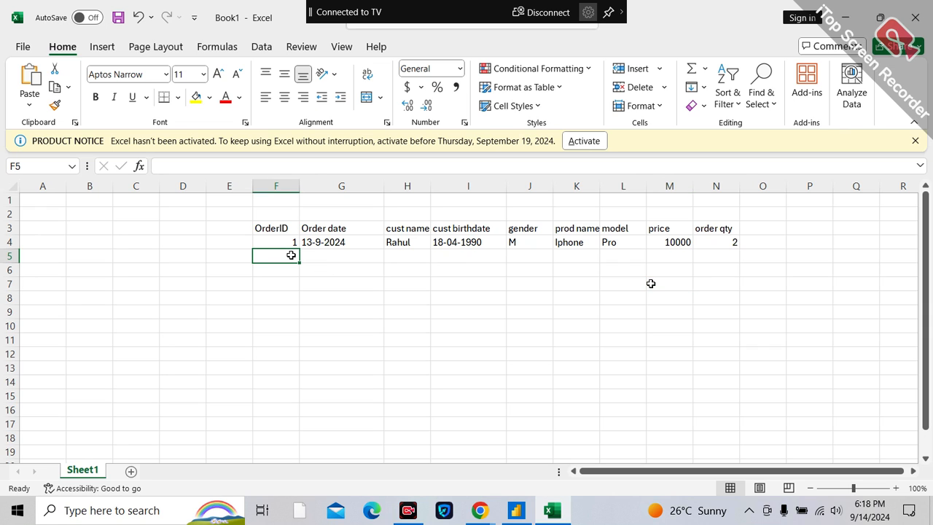
pyautogui.write('2')
pyautogui.click(308, 255)
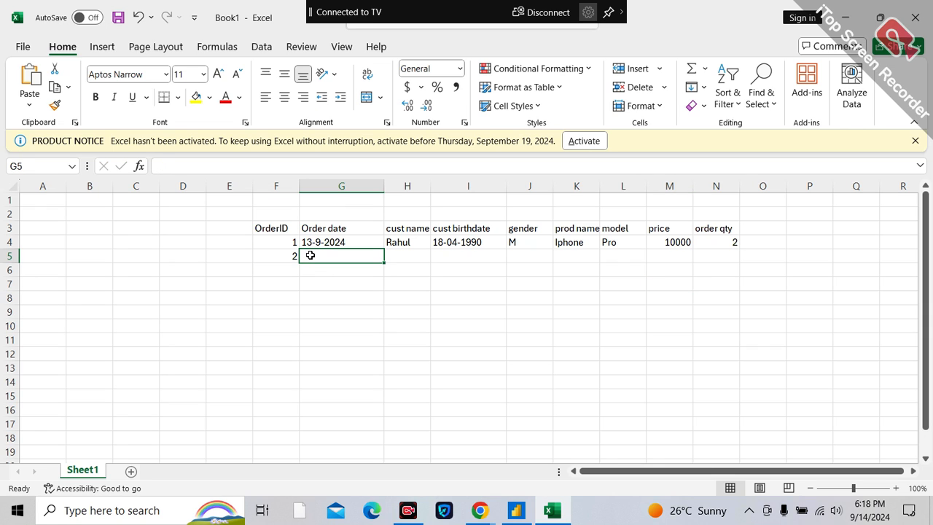
pyautogui.write('13-9-2024')
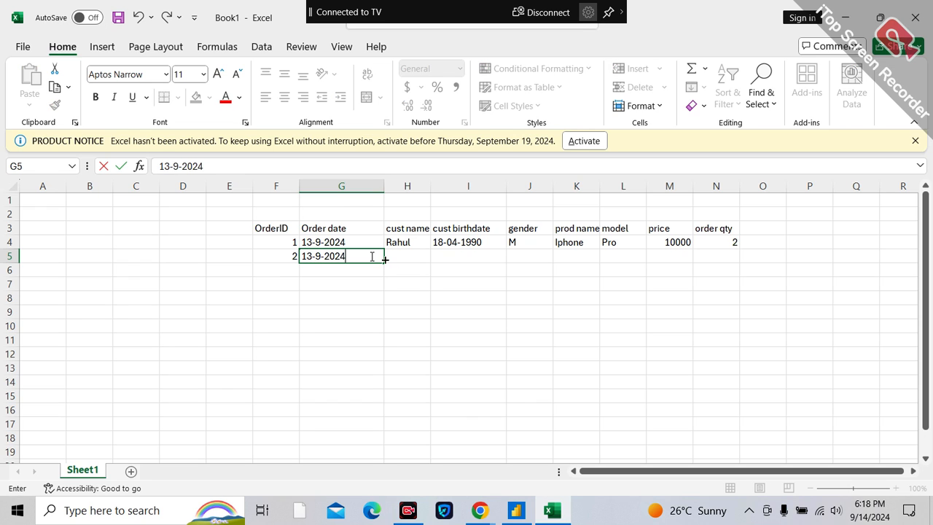
# Fill in the customer's name and birthdate and the gender M for order 2.
pyautogui.click(408, 256)
pyautogui.write('sehul')
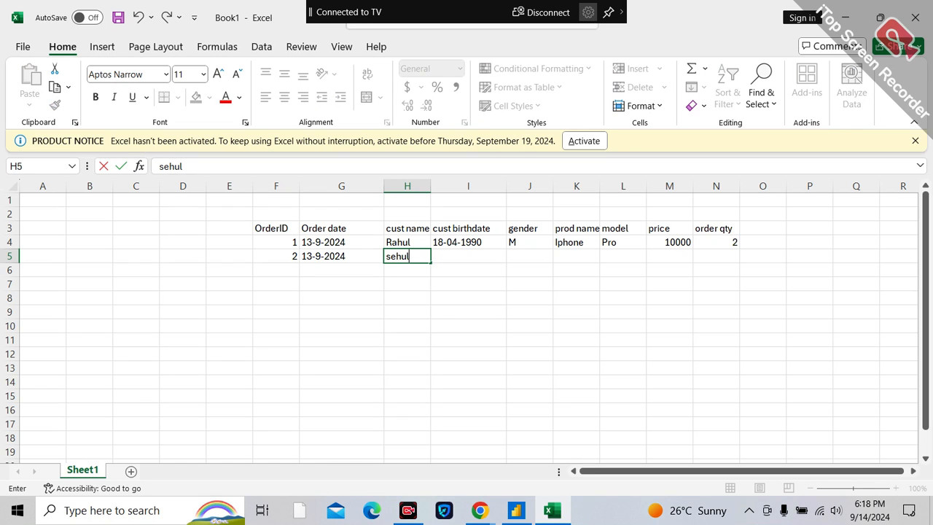
pyautogui.click(448, 261)
pyautogui.write('22-0')
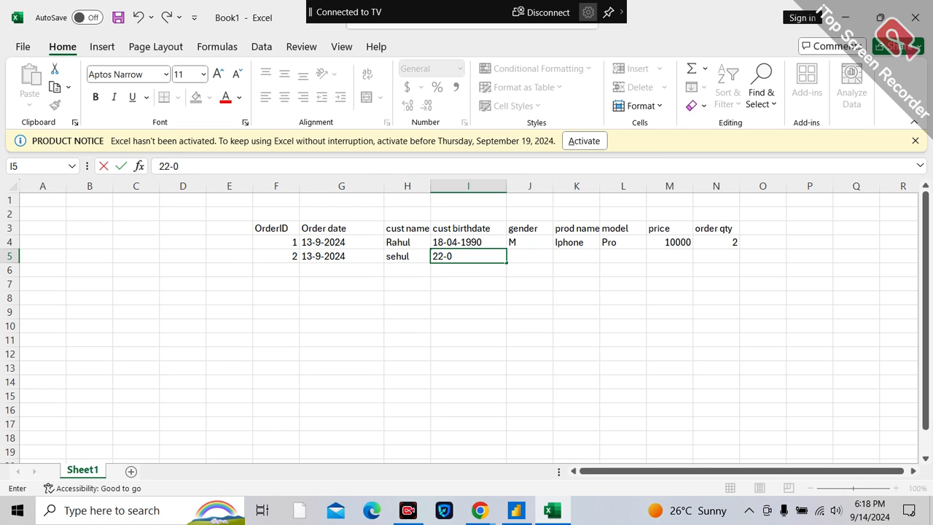
pyautogui.write('03-1987')
pyautogui.click(548, 258)
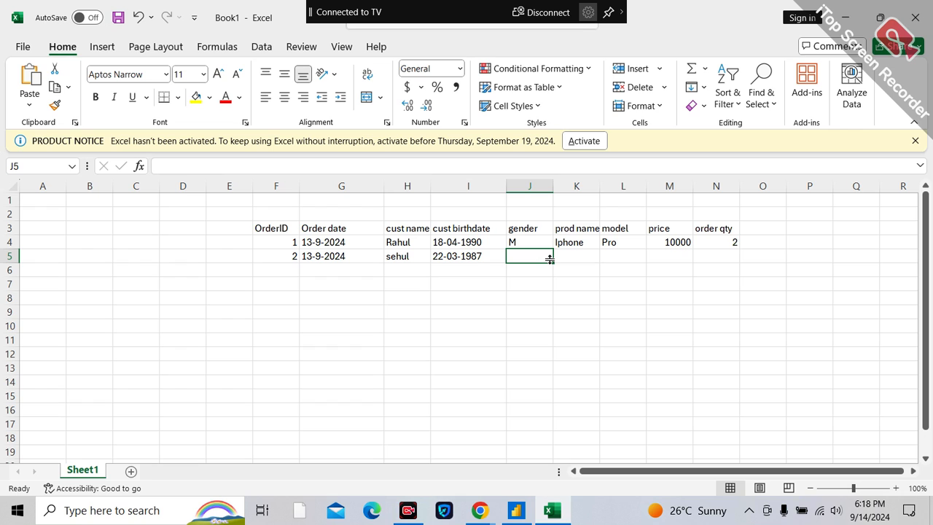
pyautogui.write('M')
# Enter motophone as the product name and A-5 as the model for order 2.
pyautogui.click(579, 258)
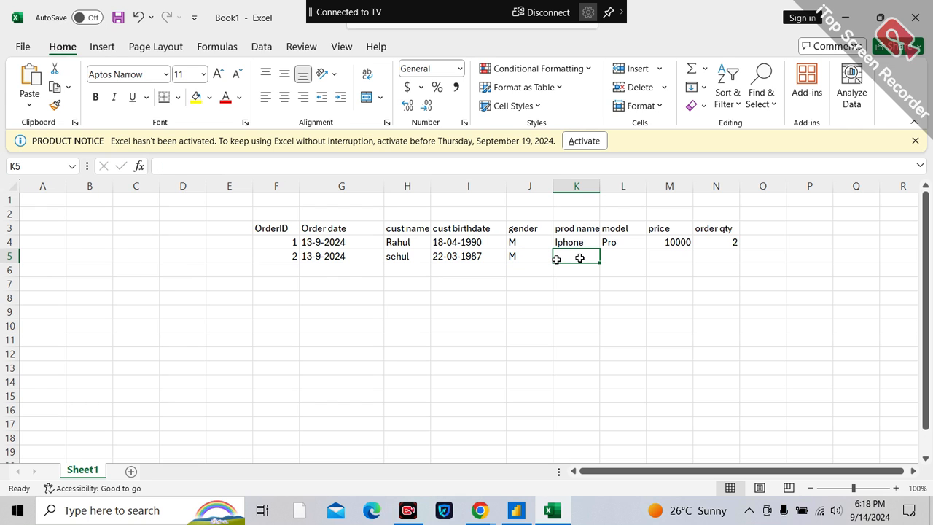
pyautogui.write('Mob')
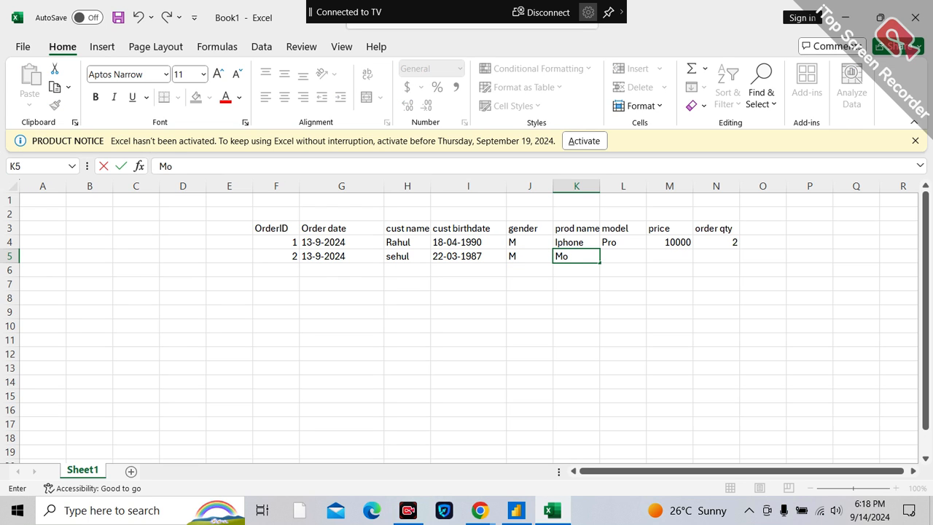
pyautogui.press('BackSpace')
pyautogui.press('BackSpace')
pyautogui.press('BackSpace')
pyautogui.write('motophone')
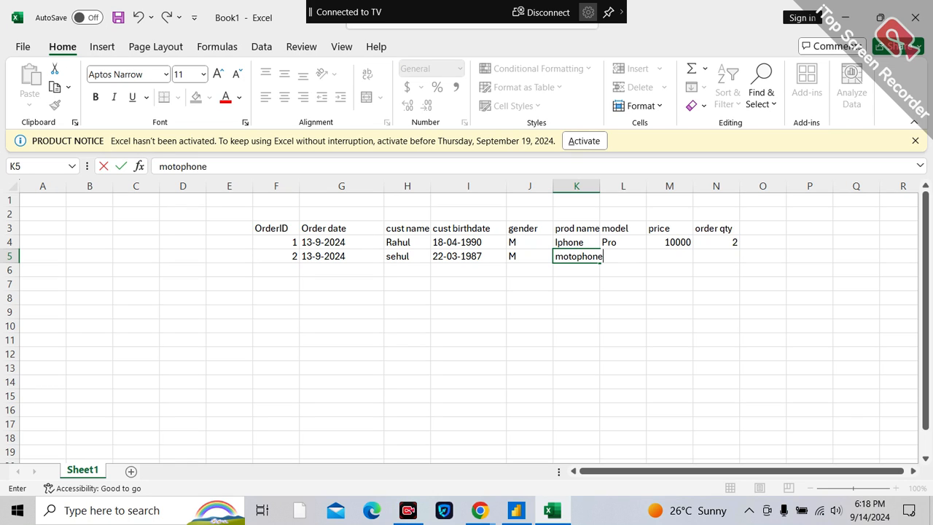
pyautogui.click(632, 279)
pyautogui.click(633, 255)
pyautogui.write('A-')
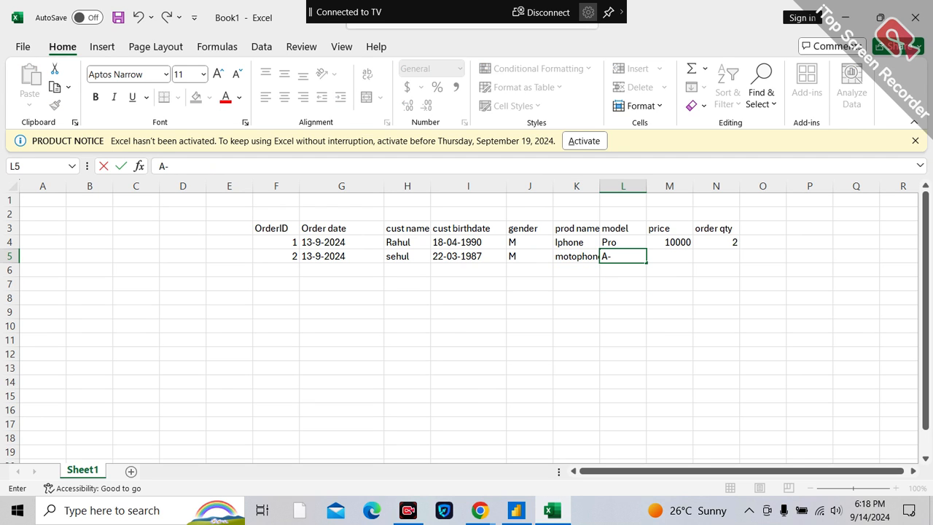
pyautogui.write('5')
# Enter a price of 10000 and an order quantity of 1 for order 2.
pyautogui.click(677, 253)
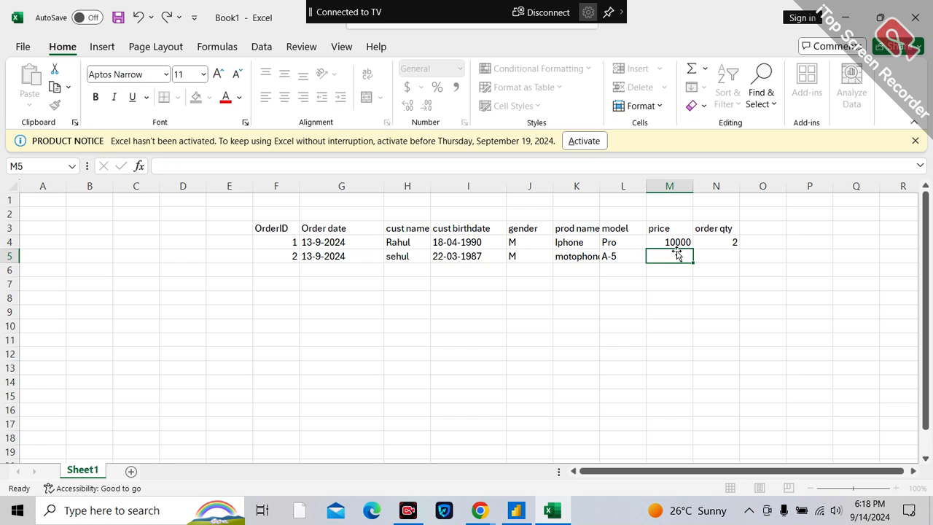
pyautogui.write('10000')
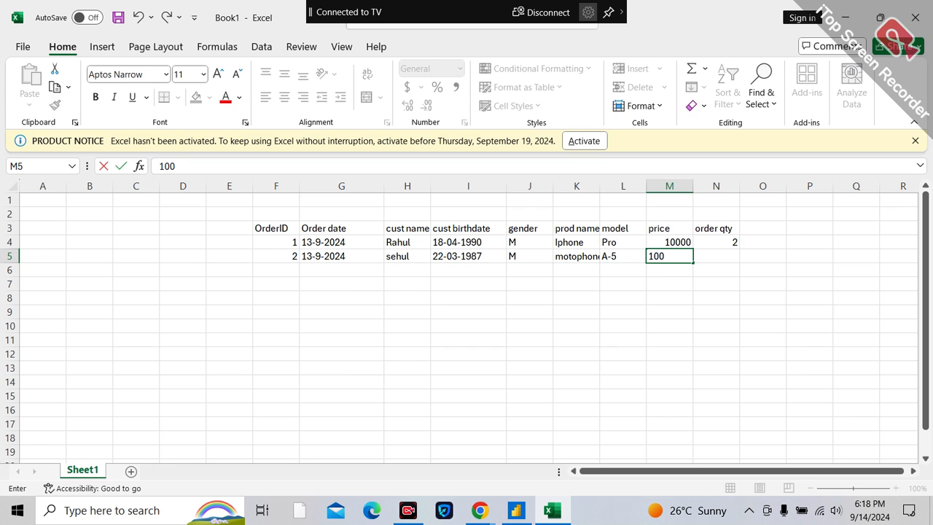
pyautogui.click(735, 254)
pyautogui.write('1')
pyautogui.press('Return')
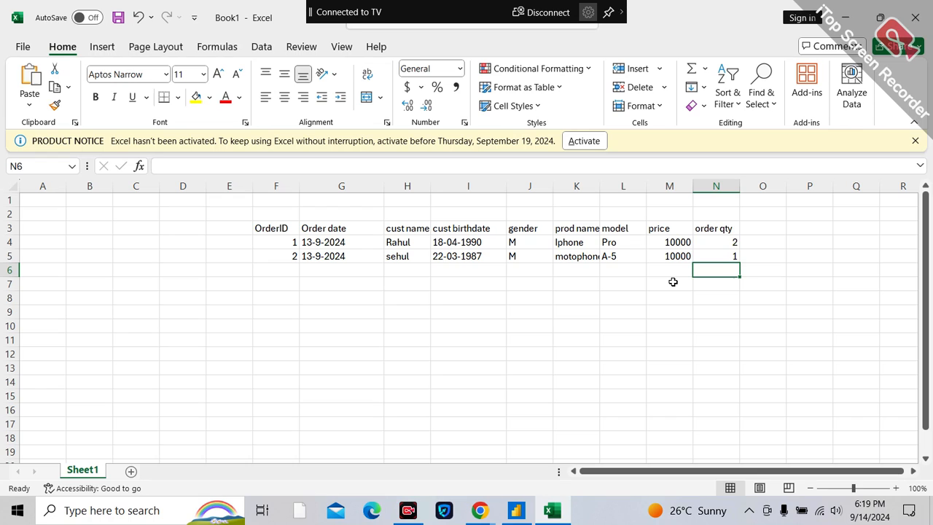
# Start order 3 in row 6 dated 14-09-2024, with the customer name, birthdate and gender copied from order 1.
pyautogui.doubleClick(285, 268)
pyautogui.write('3')
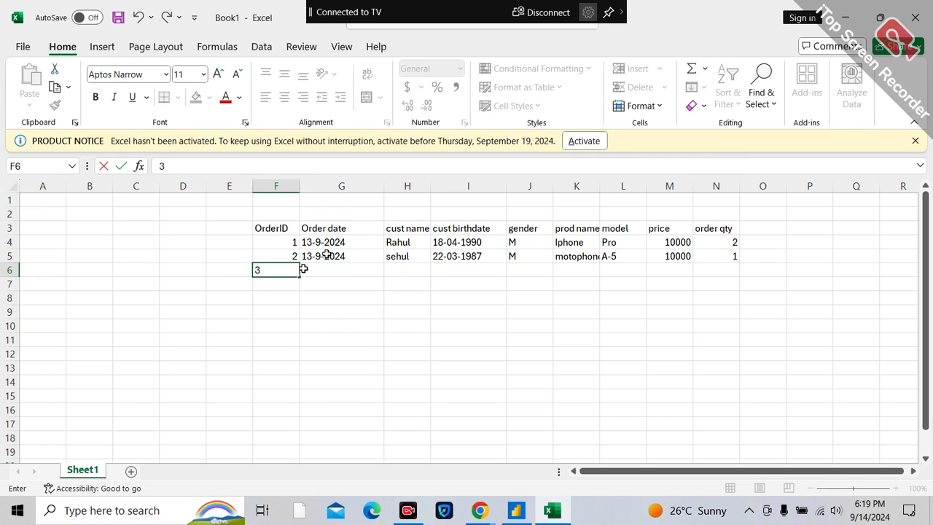
pyautogui.moveTo(394, 248); pyautogui.dragTo(546, 241)
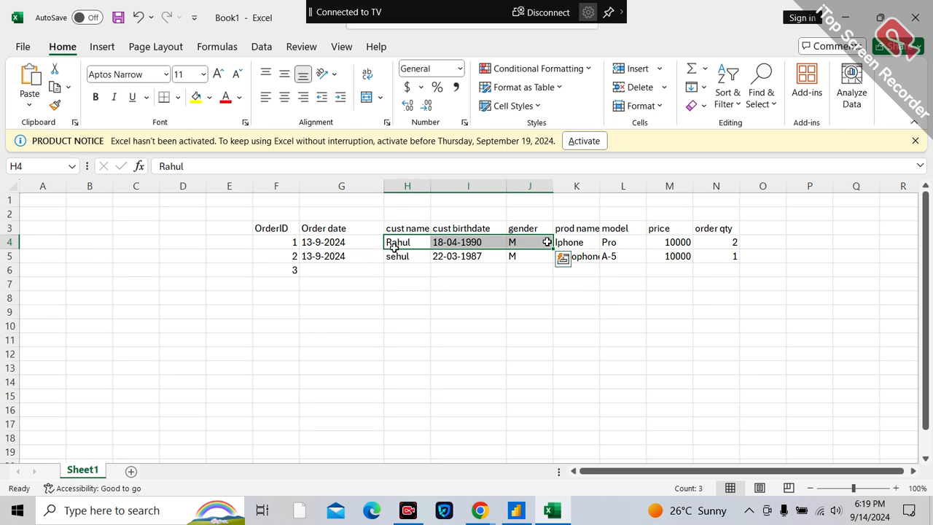
pyautogui.hotkey('ctrl', 'c')
pyautogui.moveTo(406, 274); pyautogui.dragTo(548, 267)
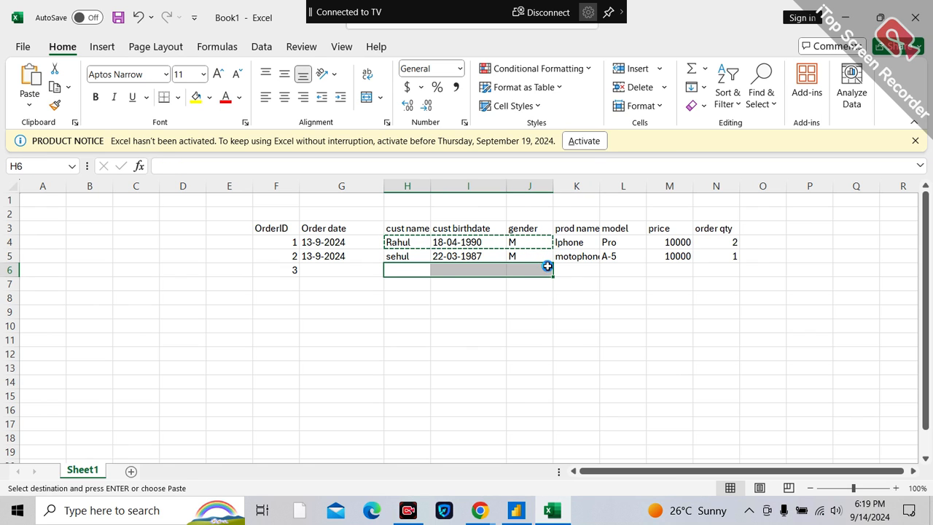
pyautogui.hotkey('ctrl', 'v')
pyautogui.click(320, 271)
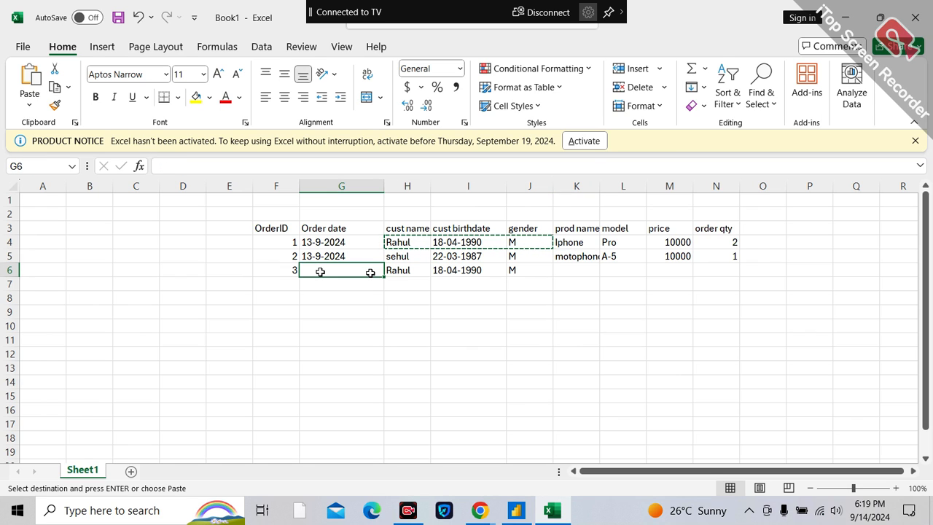
pyautogui.write('14-09-2024')
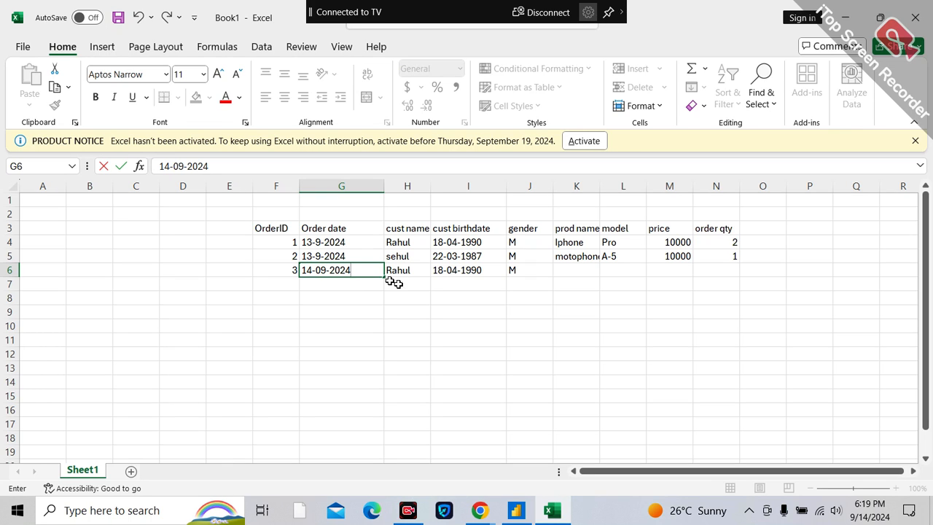
# Enter boat headset as the product name for order 3 and widen the prod name column to fit it.
pyautogui.click(569, 290)
pyautogui.click(584, 268)
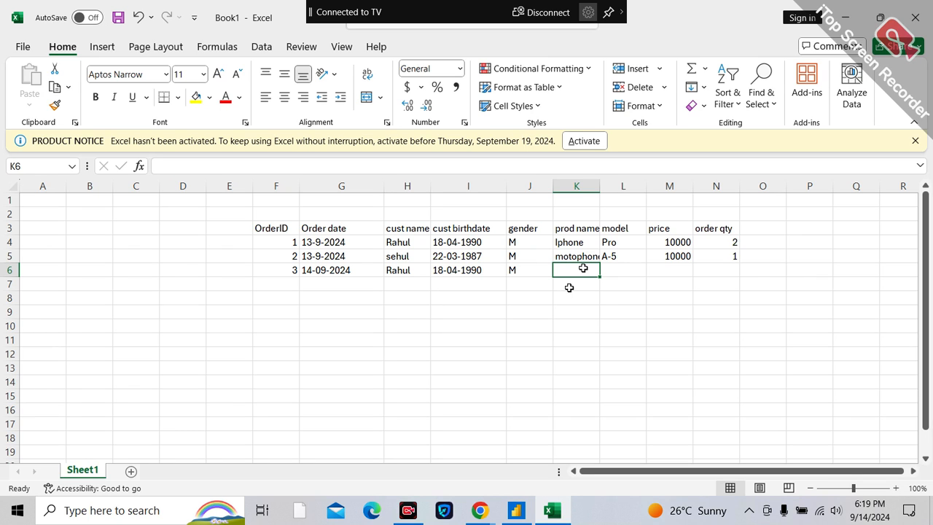
pyautogui.write('boa')
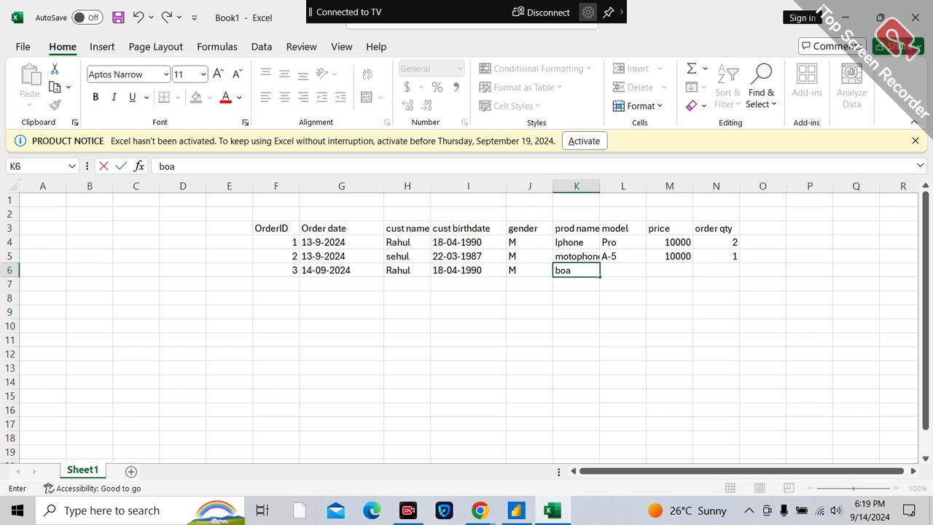
pyautogui.write('t headset')
pyautogui.click(623, 382)
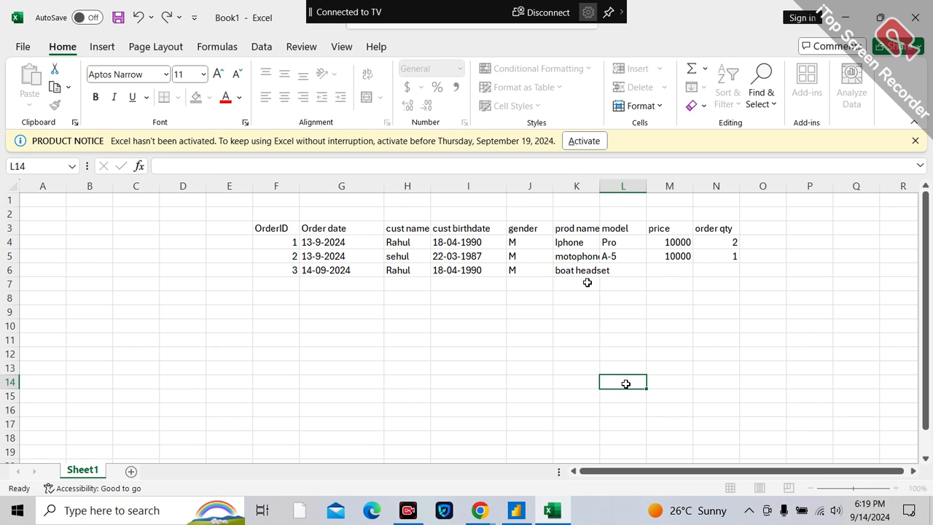
pyautogui.moveTo(596, 180); pyautogui.dragTo(637, 194)
# Complete order 3 with model Q-1, a price of 1000 and an order quantity of 1.
pyautogui.click(659, 270)
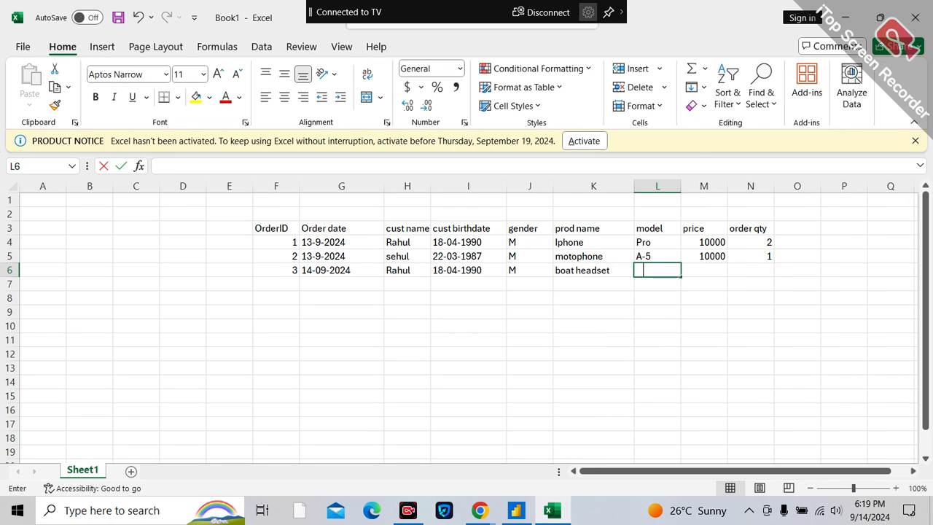
pyautogui.write('Q-1')
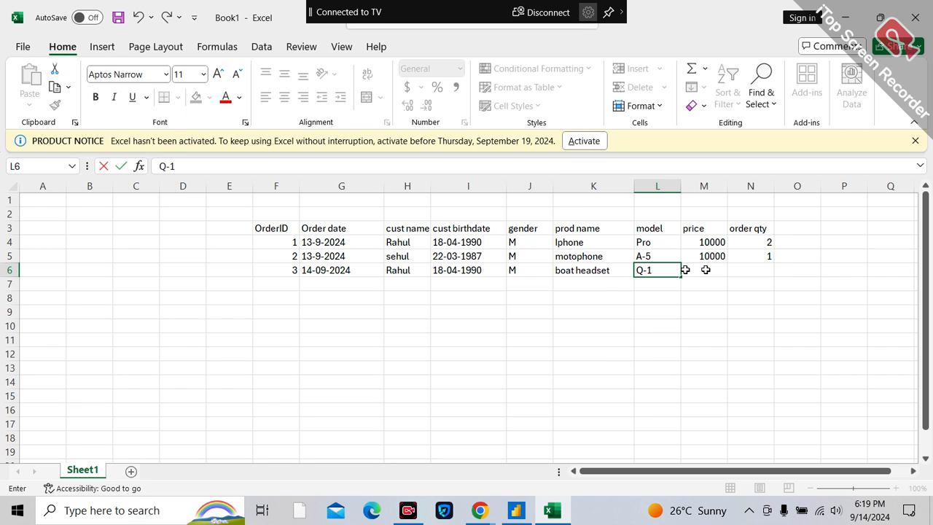
pyautogui.click(706, 270)
pyautogui.write('1000')
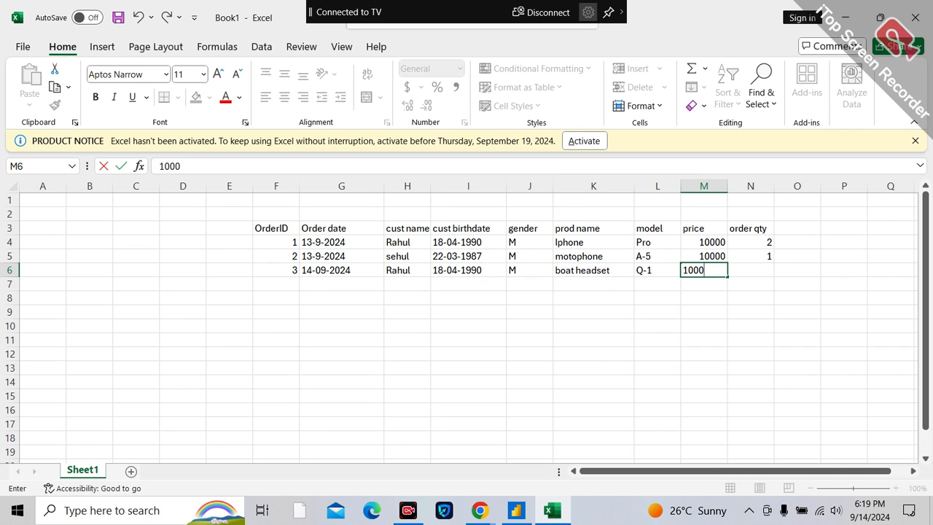
pyautogui.click(758, 271)
pyautogui.write('1')
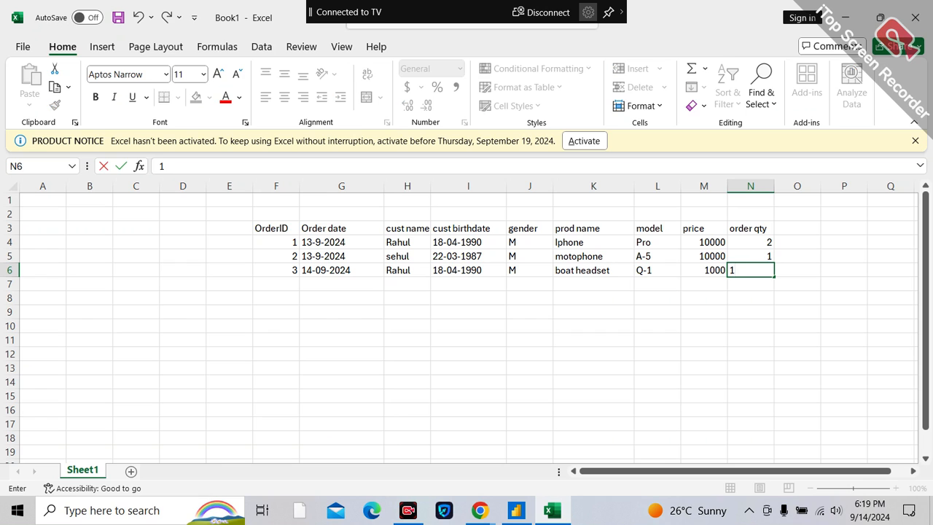
pyautogui.click(730, 315)
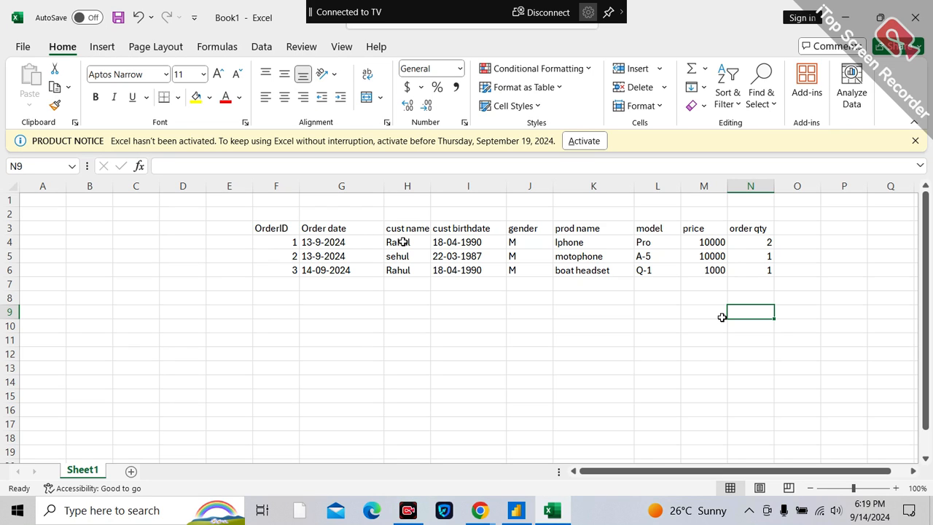
pyautogui.moveTo(403, 242); pyautogui.dragTo(520, 242)
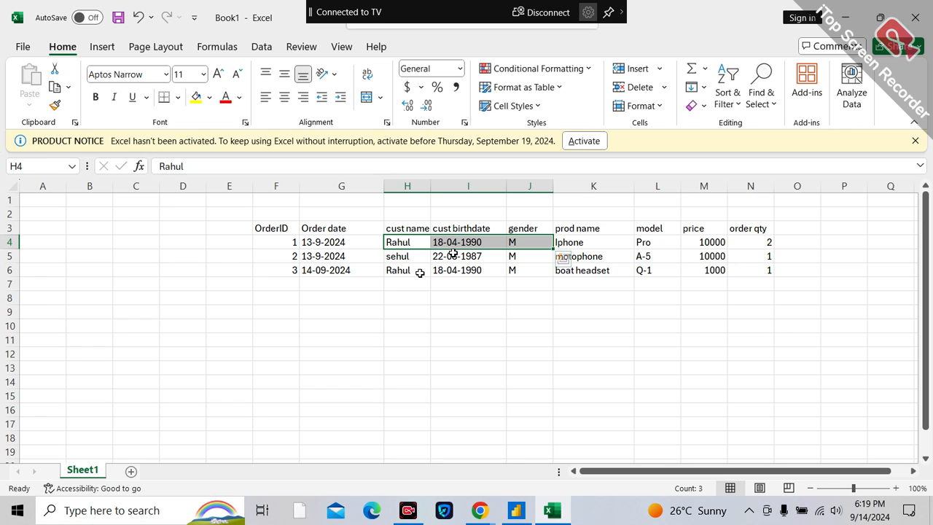
pyautogui.moveTo(396, 271); pyautogui.dragTo(514, 269)
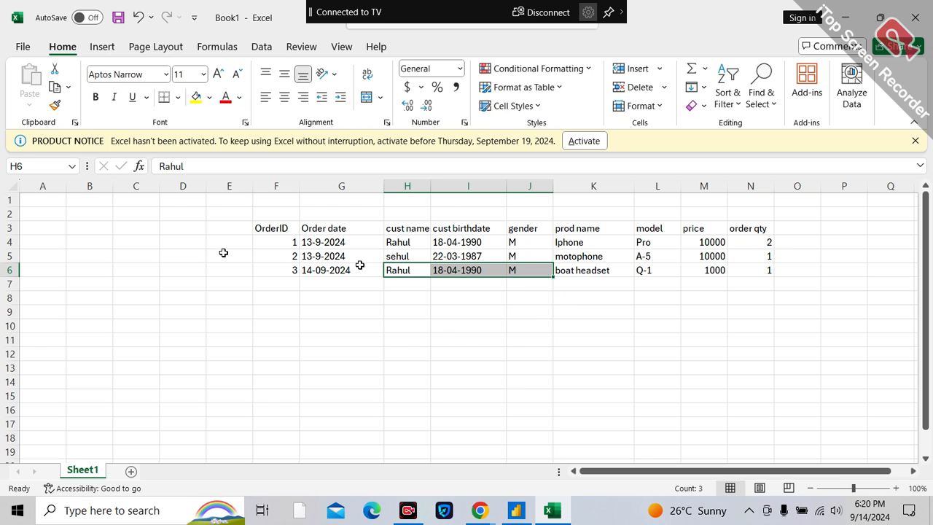
# Copy the cust name, cust birthdate and gender headers from the order table to A3:C3.
pyautogui.click(50, 232)
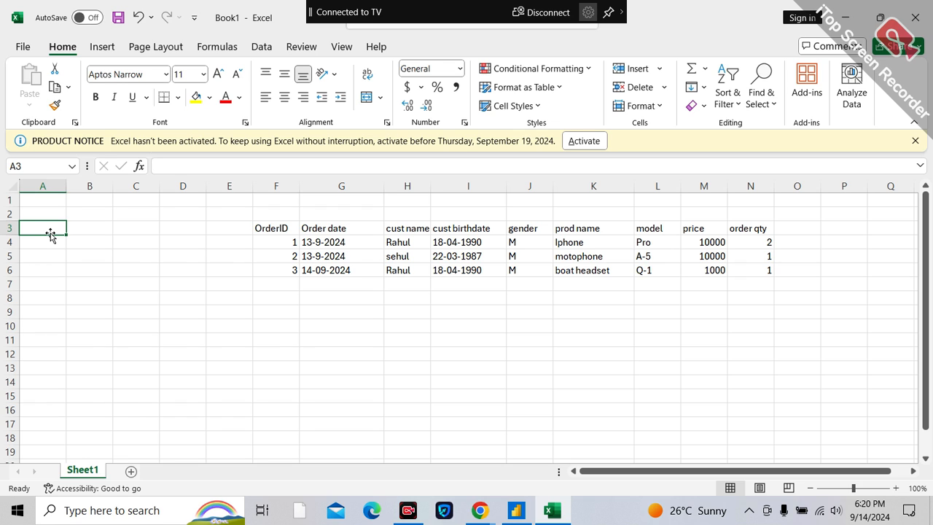
pyautogui.click(419, 232)
pyautogui.moveTo(419, 231); pyautogui.dragTo(548, 228)
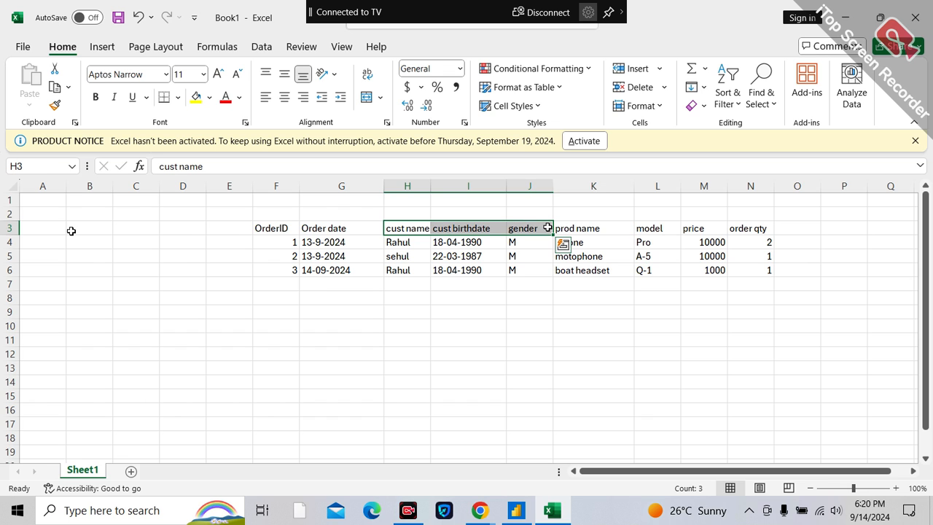
pyautogui.hotkey('ctrl', 'c')
pyautogui.moveTo(46, 230); pyautogui.dragTo(155, 225)
pyautogui.hotkey('ctrl', 'v')
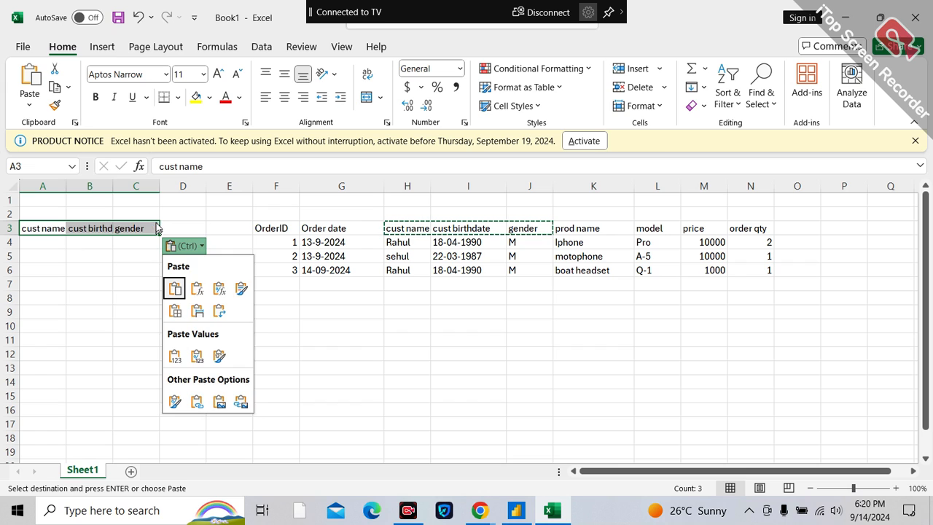
pyautogui.press('Escape')
# Copy the customer name, birthdate and gender of orders 1 and 2 into rows 4 and 5 under the new customer headers.
pyautogui.moveTo(407, 242); pyautogui.dragTo(527, 242)
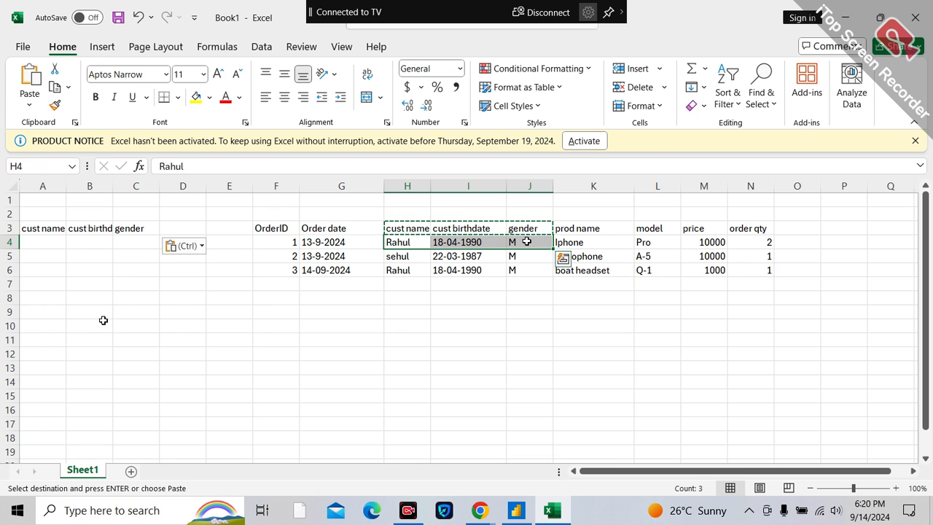
pyautogui.hotkey('ctrl', 'c')
pyautogui.moveTo(46, 239); pyautogui.dragTo(130, 240)
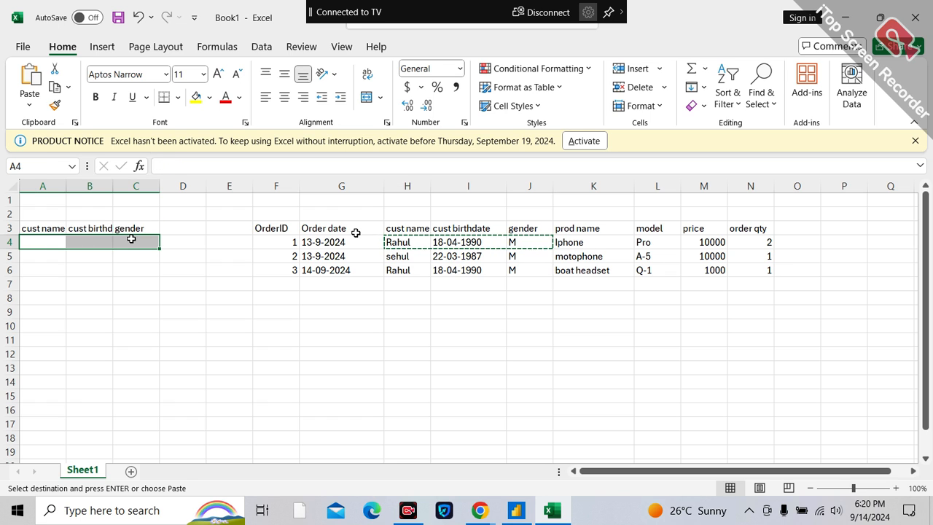
pyautogui.hotkey('ctrl', 'v')
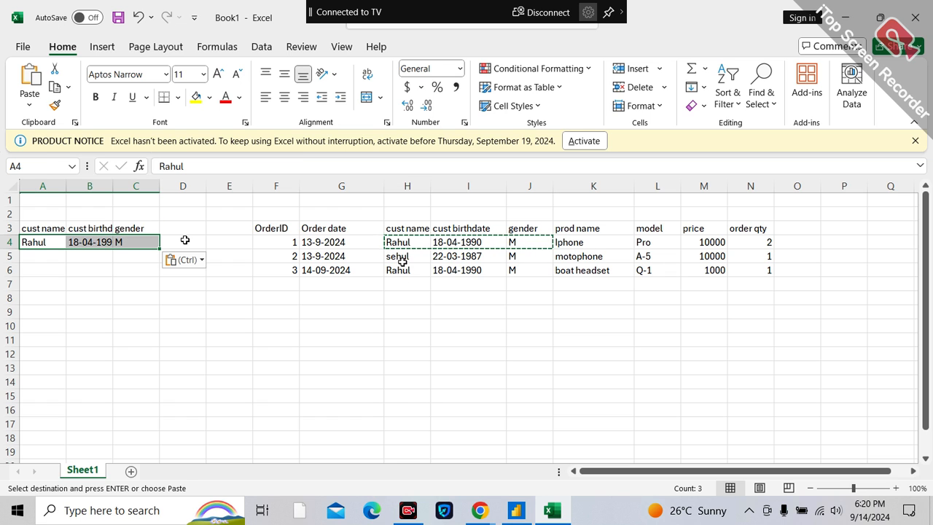
pyautogui.moveTo(403, 257); pyautogui.dragTo(536, 257)
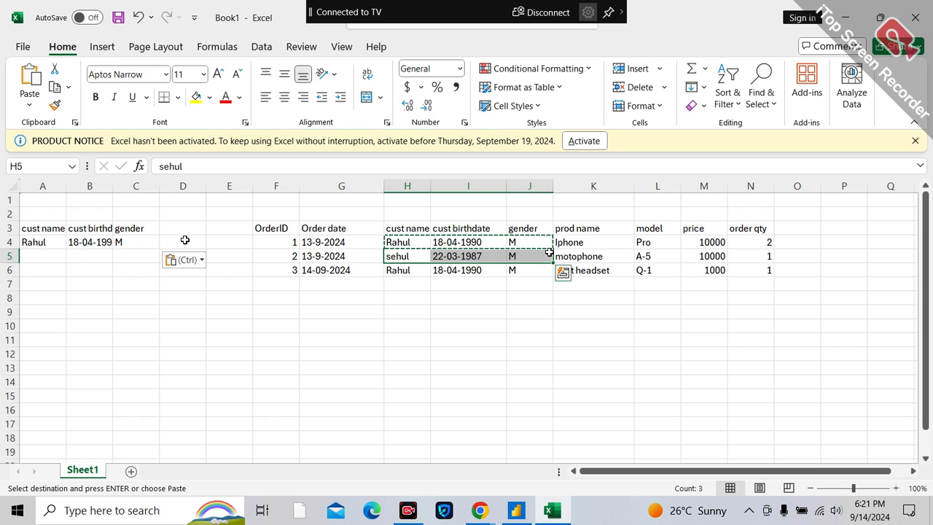
pyautogui.hotkey('ctrl', 'c')
pyautogui.moveTo(53, 258); pyautogui.dragTo(141, 257)
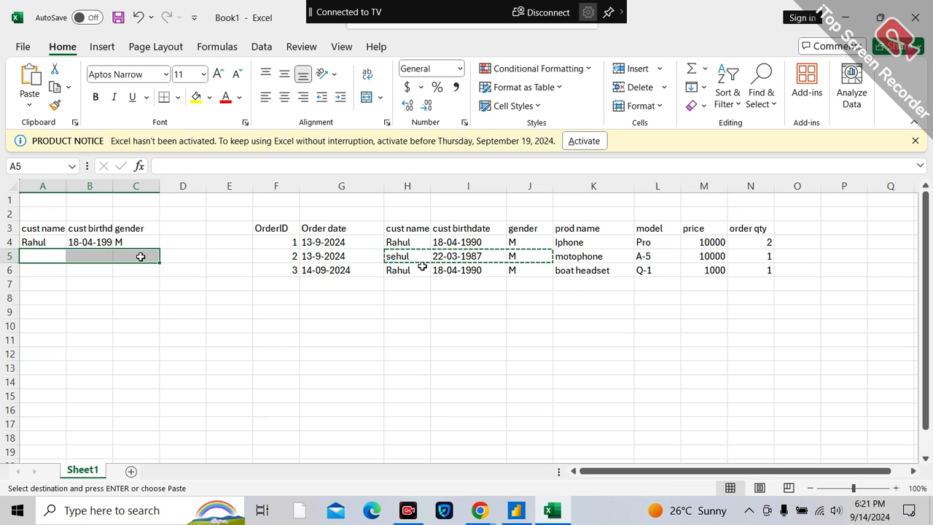
pyautogui.click(130, 325)
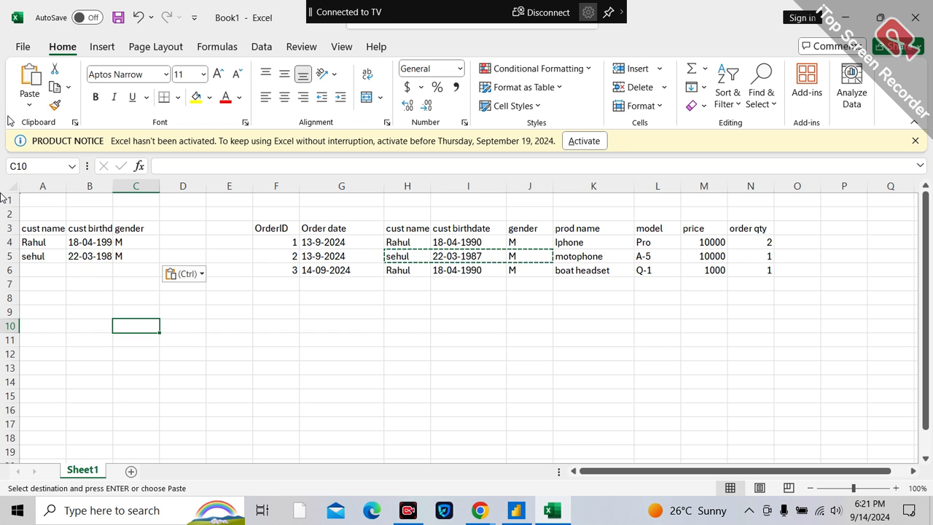
# Insert a new column A before the customer table and enter cust key as its header in A3.
pyautogui.click(51, 184)
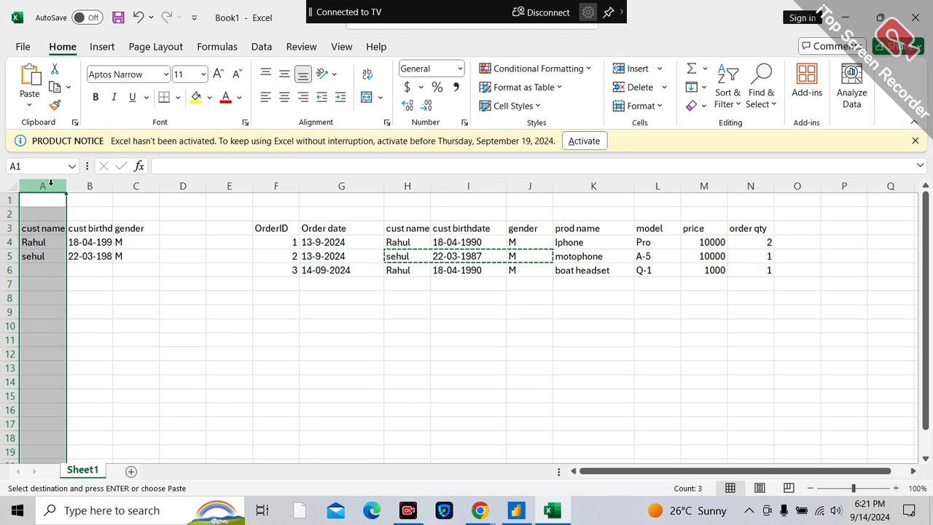
pyautogui.rightClick(51, 186)
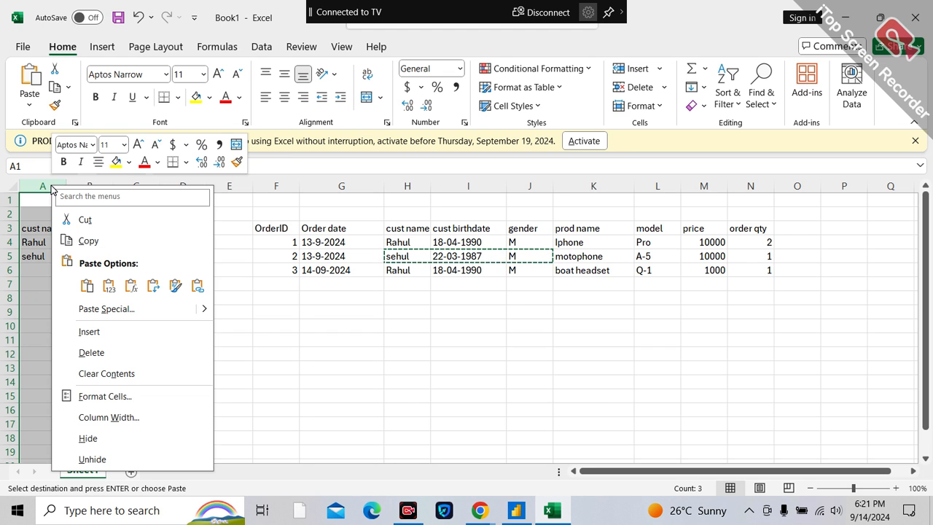
pyautogui.click(97, 333)
pyautogui.click(56, 228)
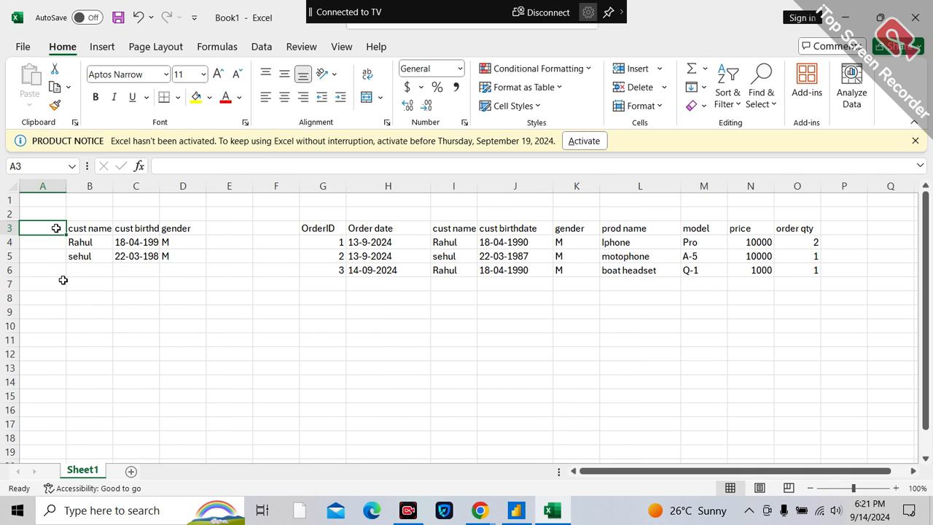
pyautogui.write('cyst')
pyautogui.press('BackSpace')
pyautogui.press('BackSpace')
pyautogui.write('ust key')
pyautogui.click(75, 330)
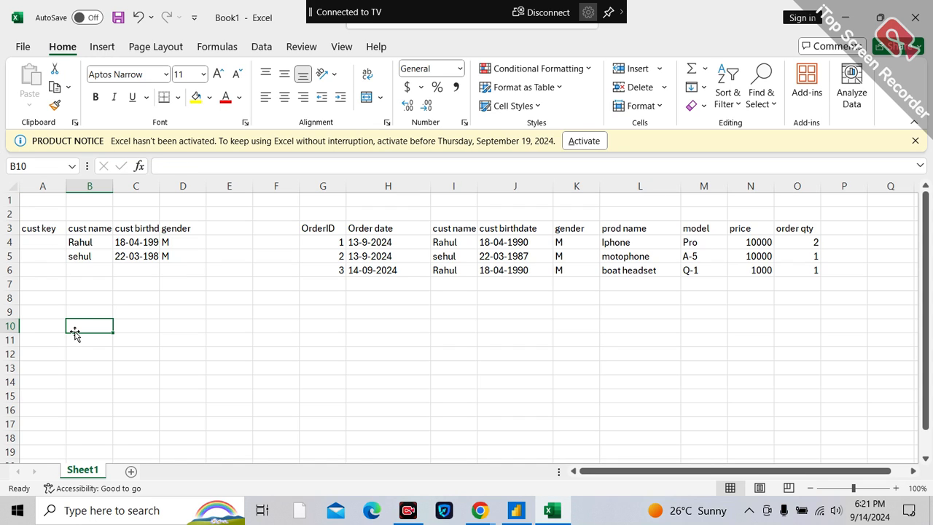
# Number the two customers 1 and 2 in the cust key column of the customer table.
pyautogui.click(55, 248)
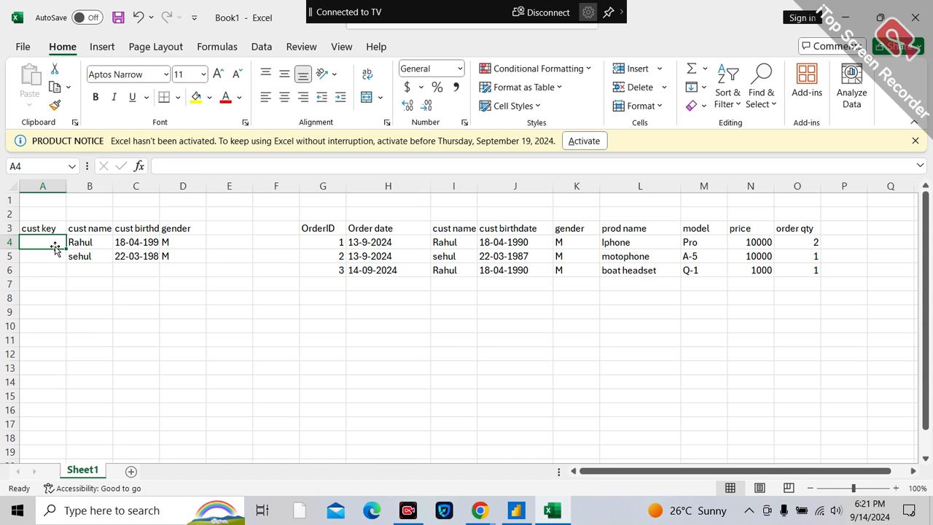
pyautogui.write('1')
pyautogui.press('Return')
pyautogui.doubleClick(46, 257)
pyautogui.write('2')
pyautogui.click(104, 342)
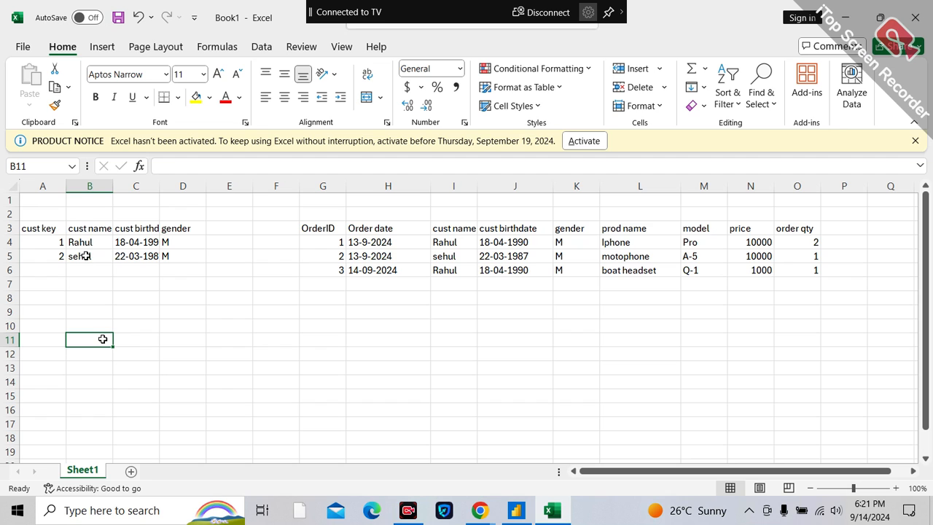
pyautogui.click(465, 188)
pyautogui.moveTo(465, 188); pyautogui.dragTo(584, 190)
pyautogui.rightClick(585, 193)
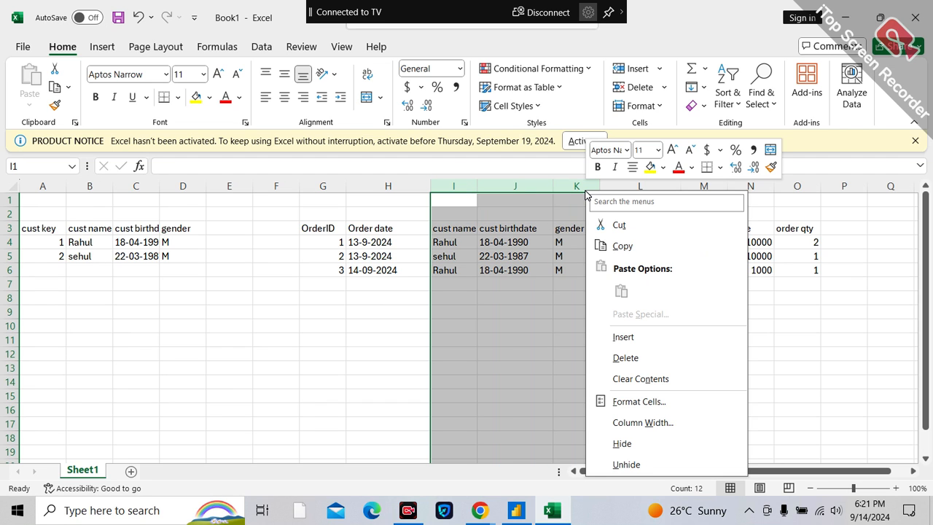
pyautogui.click(625, 358)
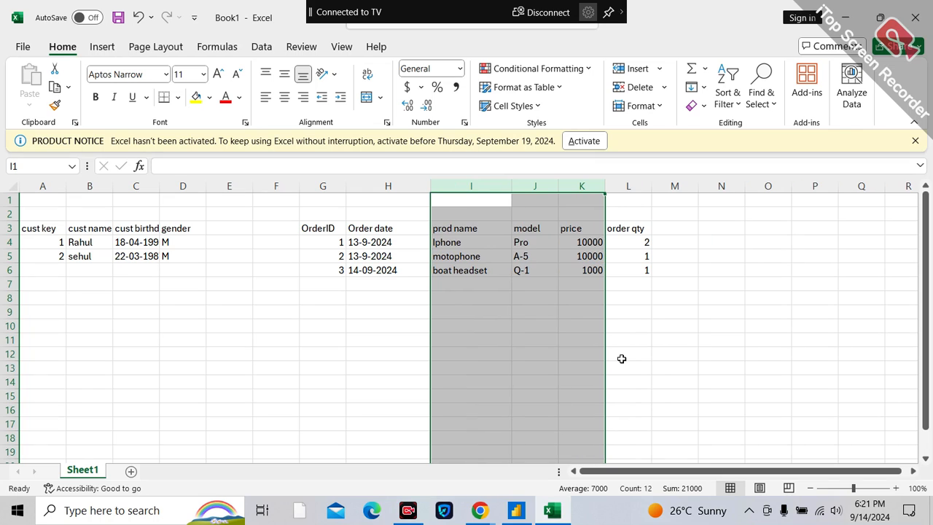
pyautogui.rightClick(458, 188)
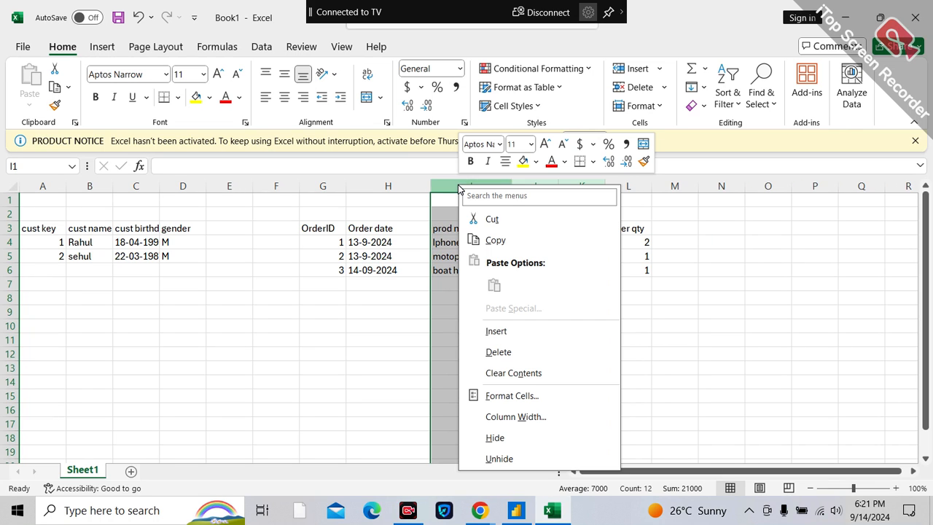
pyautogui.click(499, 332)
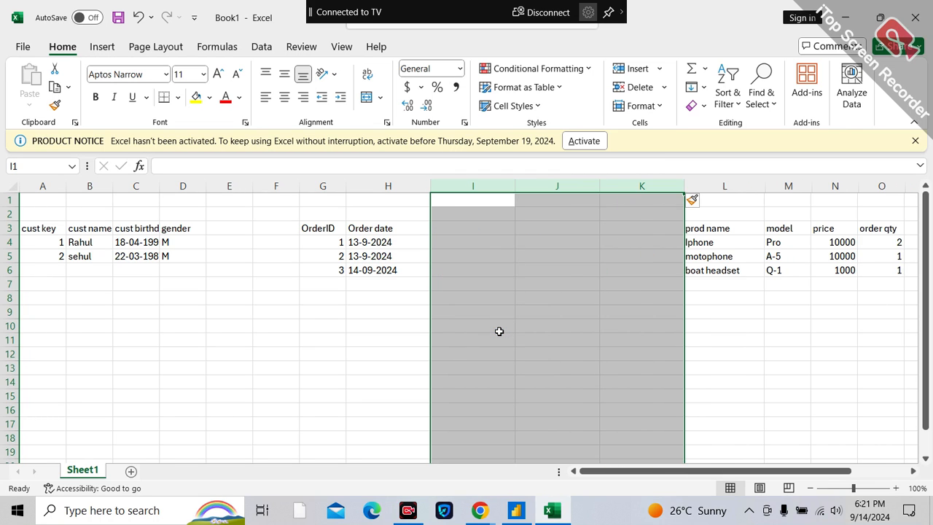
pyautogui.click(524, 230)
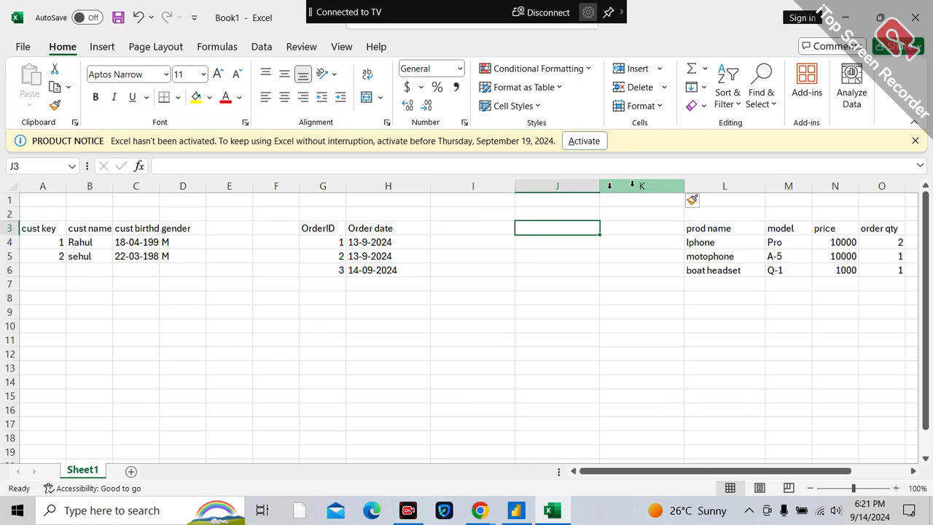
pyautogui.hotkey('ctrl', 'z')
pyautogui.hotkey('ctrl', 'z')
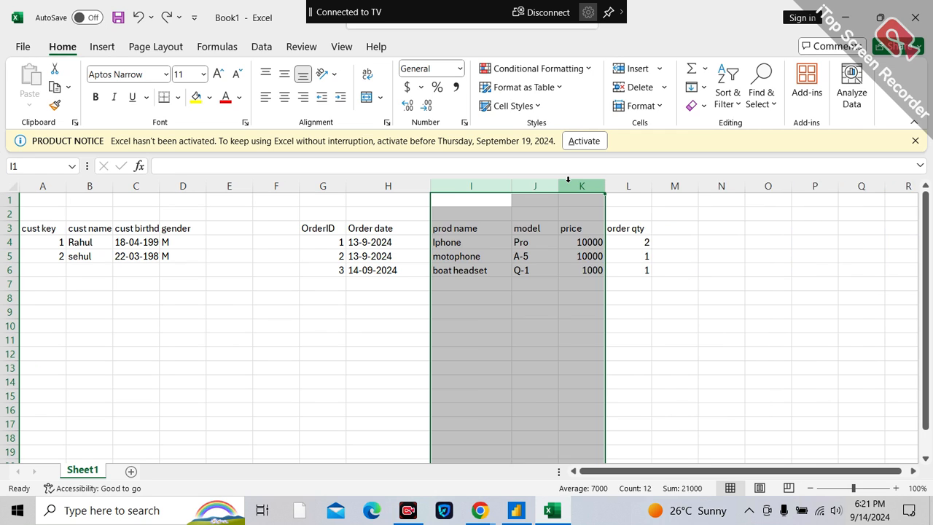
pyautogui.click(533, 241)
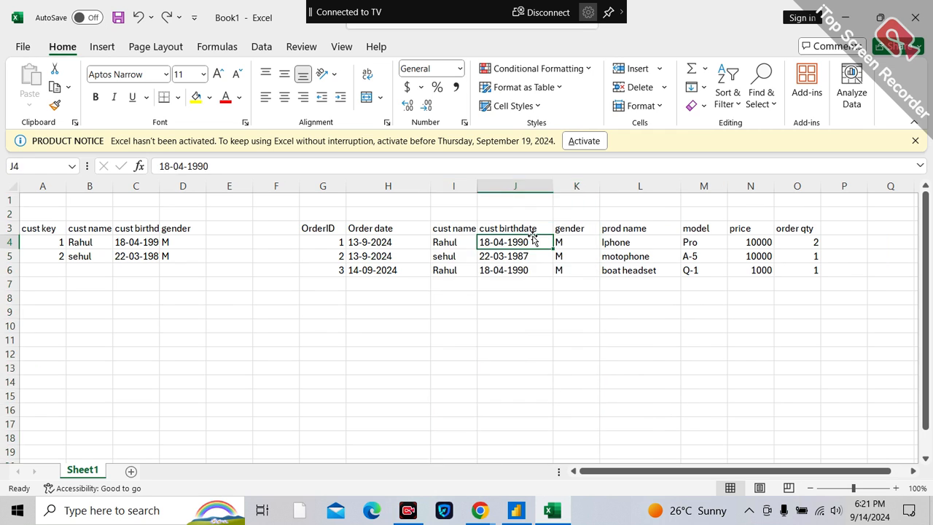
# Insert a column after Order date in the order table and enter cust key as its header in I3.
pyautogui.rightClick(453, 187)
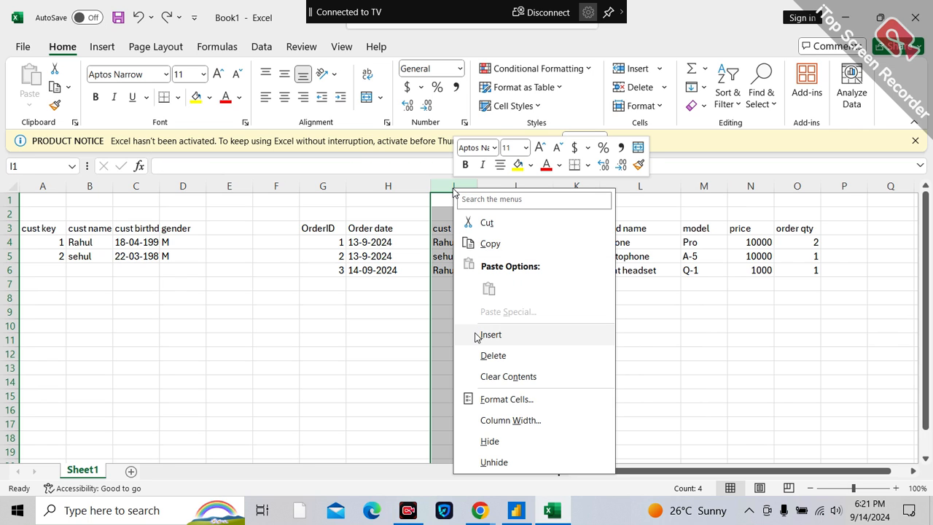
pyautogui.click(475, 337)
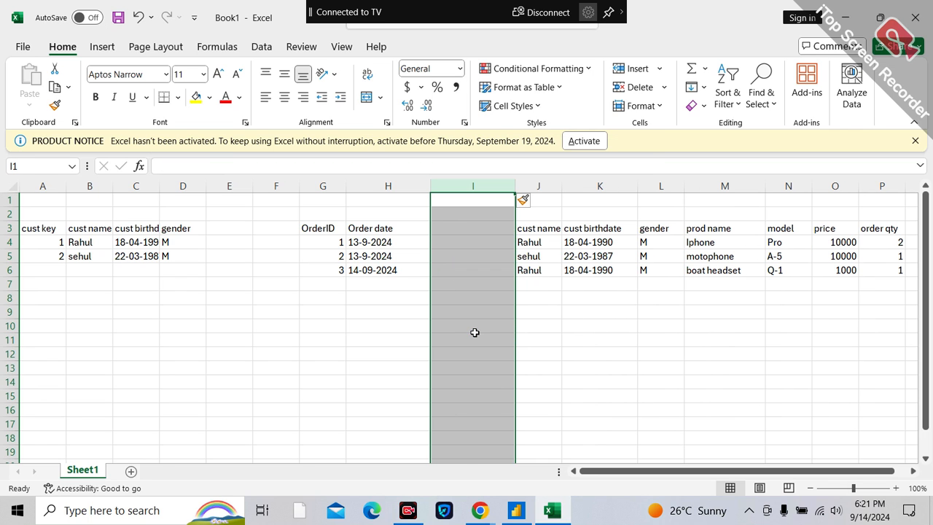
pyautogui.click(462, 228)
pyautogui.write('cust key')
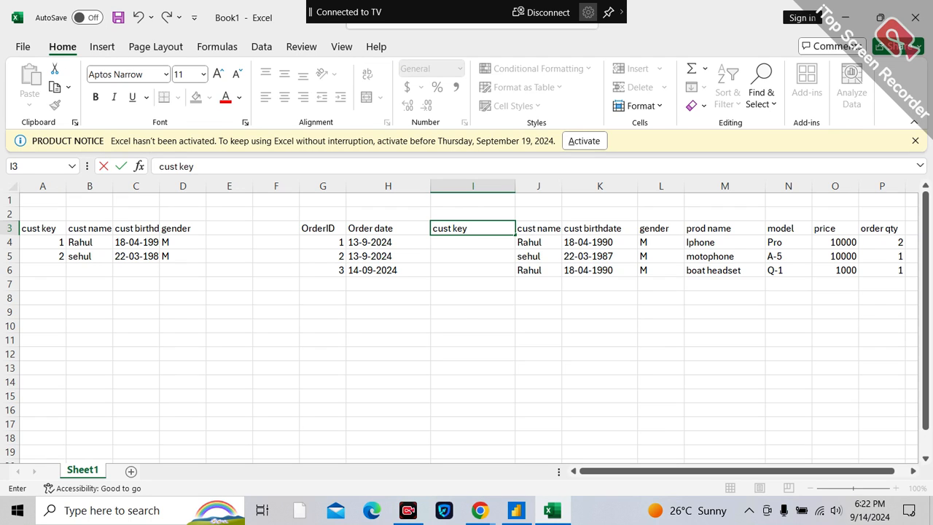
pyautogui.click(462, 324)
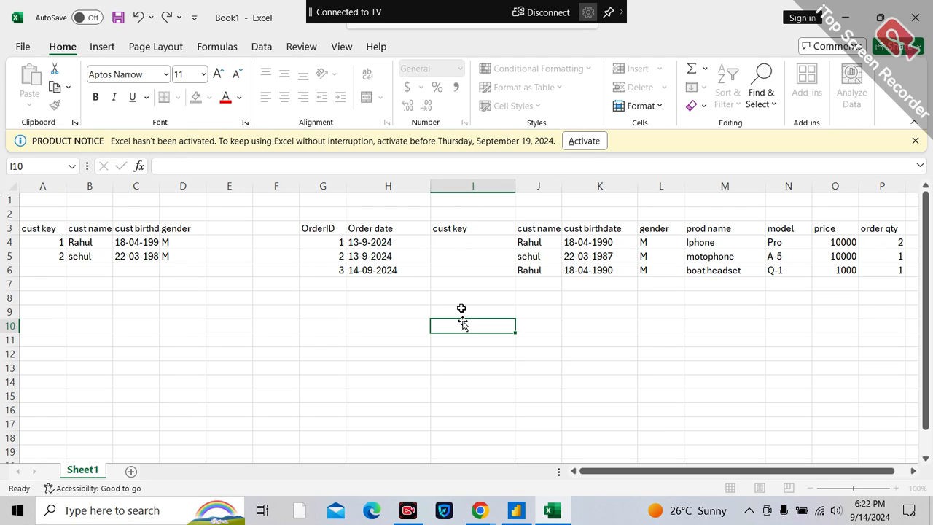
# Fill the cust key column of the order table with 1, 2 and 1 for orders 1 to 3.
pyautogui.click(462, 244)
pyautogui.write('1')
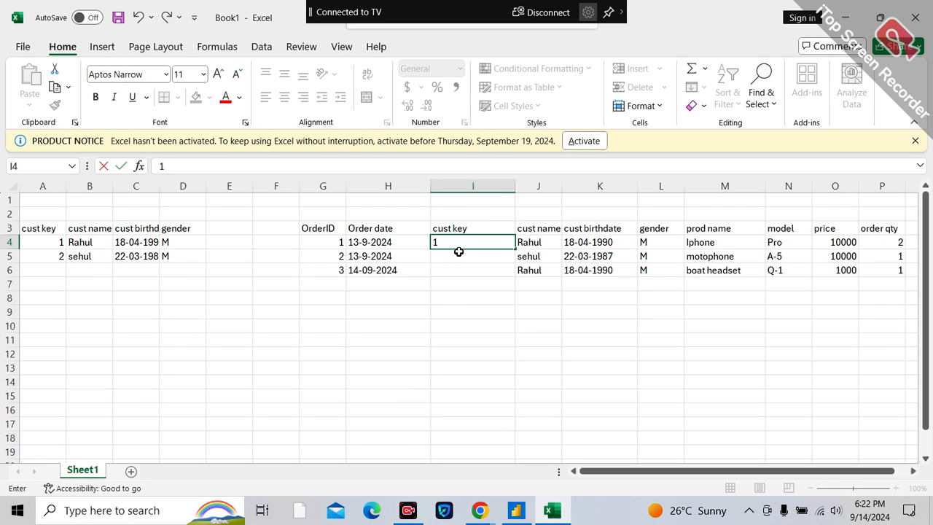
pyautogui.click(458, 254)
pyautogui.write('2')
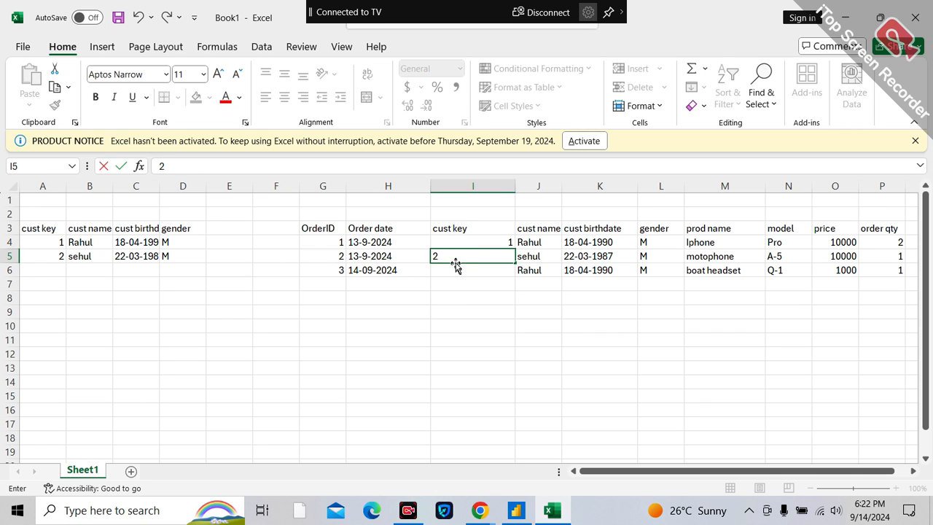
pyautogui.click(454, 271)
pyautogui.write('1')
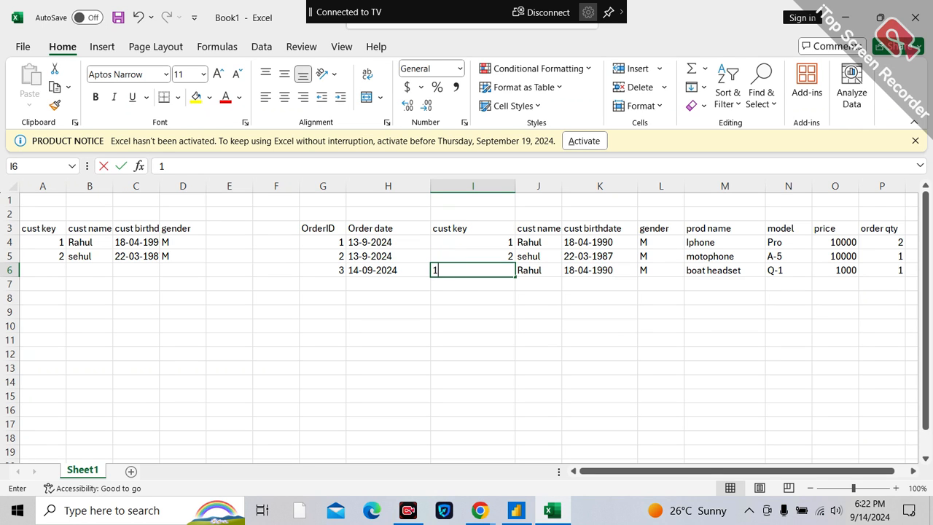
pyautogui.click(473, 308)
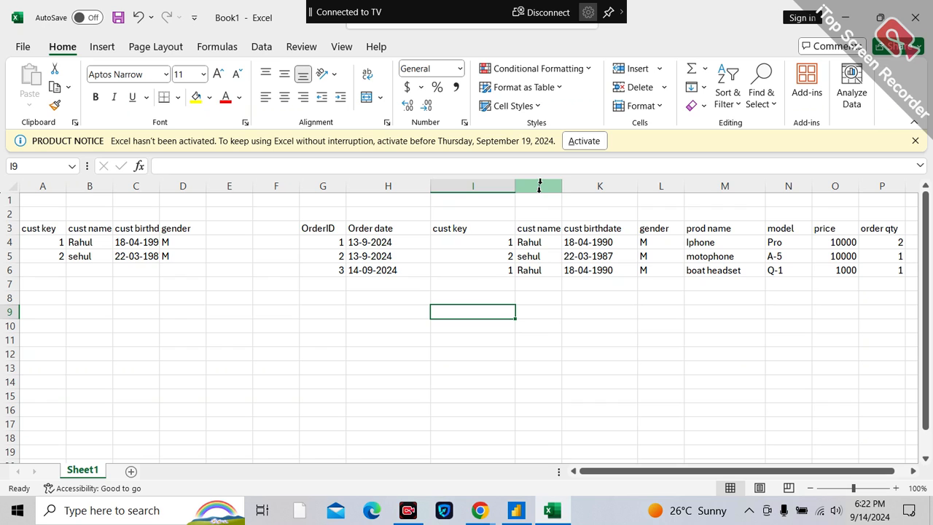
# Delete the cust name, cust birthdate and gender columns (J to L) from the order table.
pyautogui.moveTo(539, 186); pyautogui.dragTo(660, 179)
pyautogui.rightClick(661, 182)
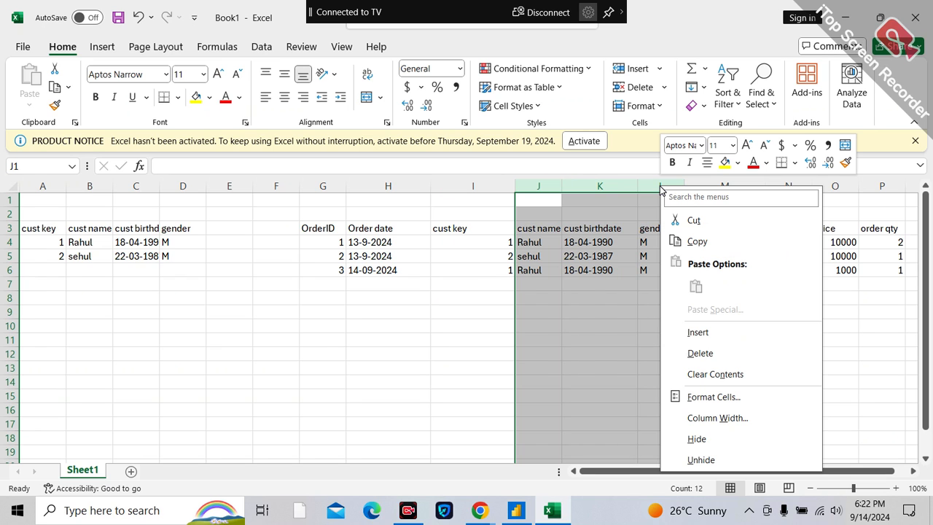
pyautogui.click(700, 354)
pyautogui.click(700, 357)
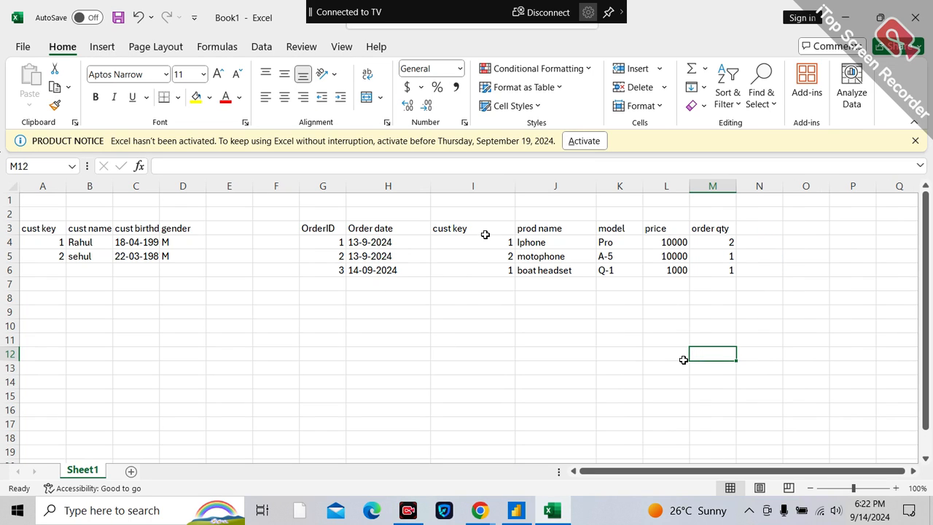
# Examine how cust key links the orders to the customer table, and review the order table's prod name and model columns.
pyautogui.click(462, 242)
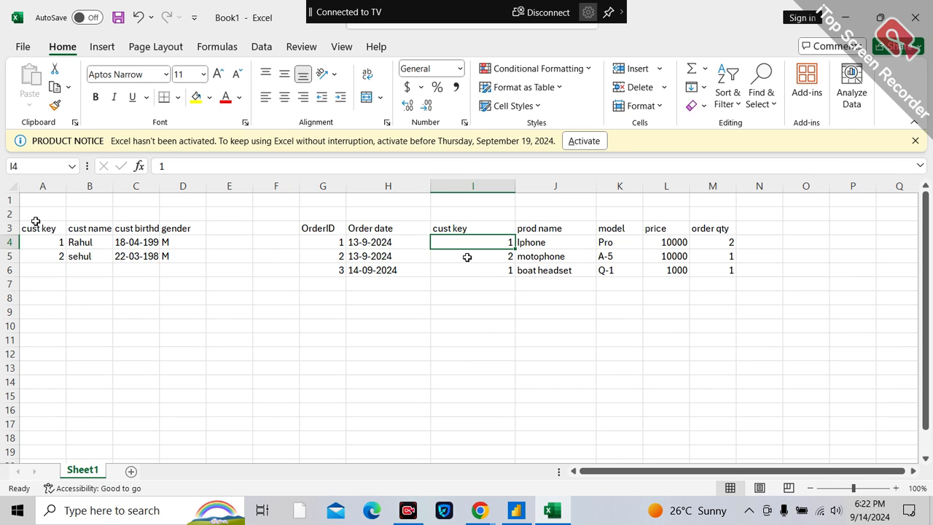
pyautogui.moveTo(36, 225); pyautogui.dragTo(185, 256)
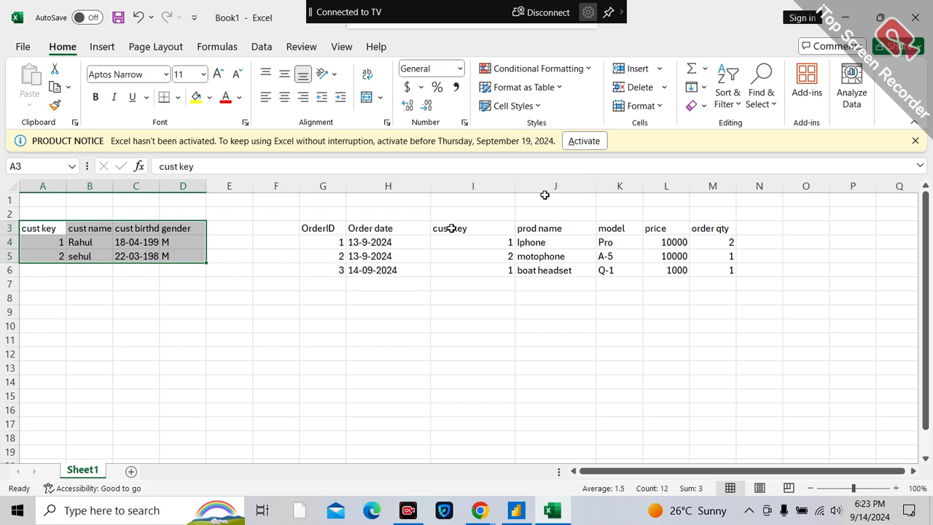
pyautogui.click(467, 187)
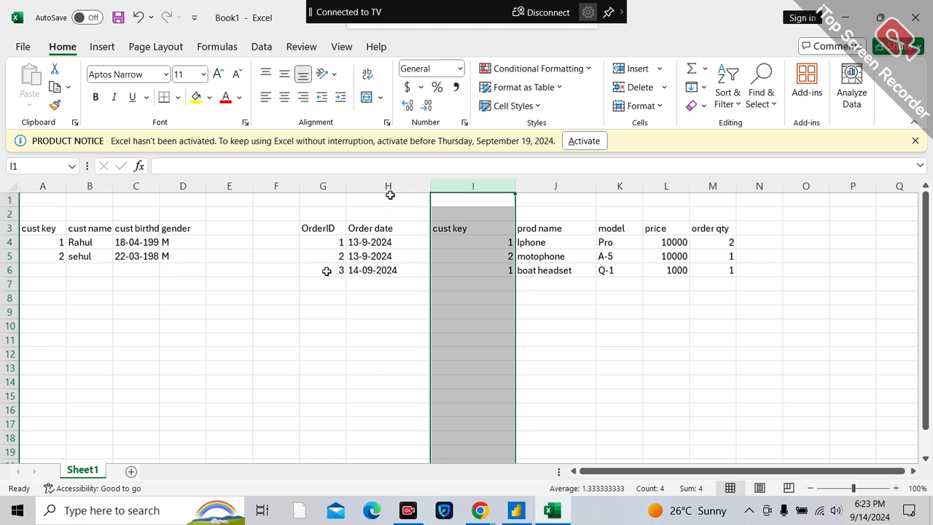
pyautogui.click(323, 323)
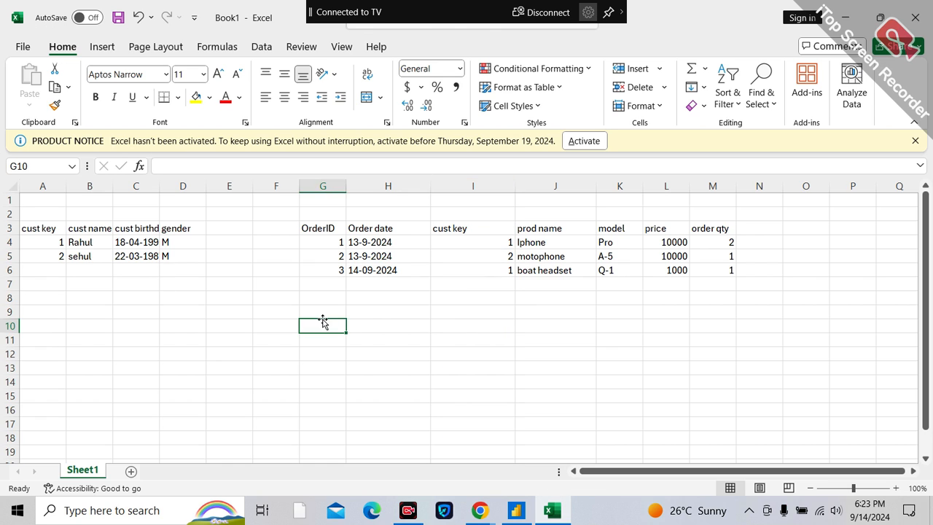
pyautogui.click(496, 242)
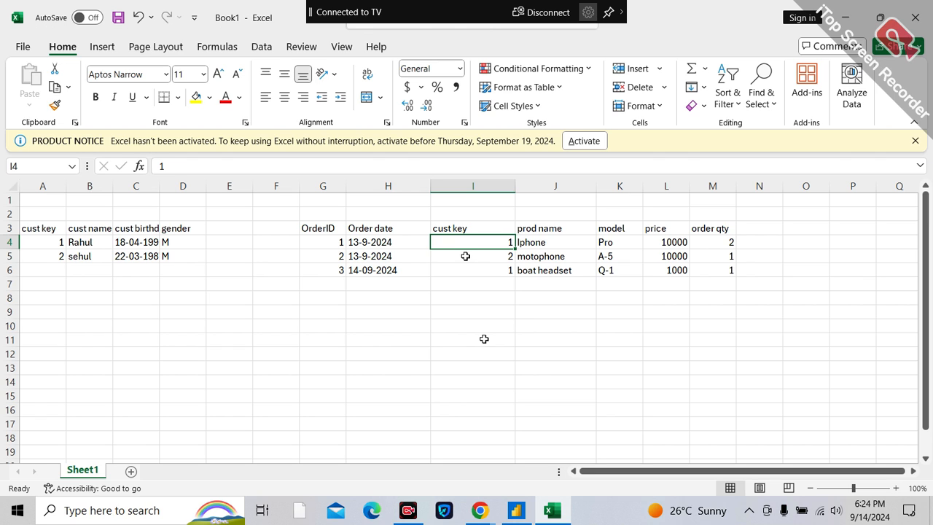
pyautogui.click(658, 405)
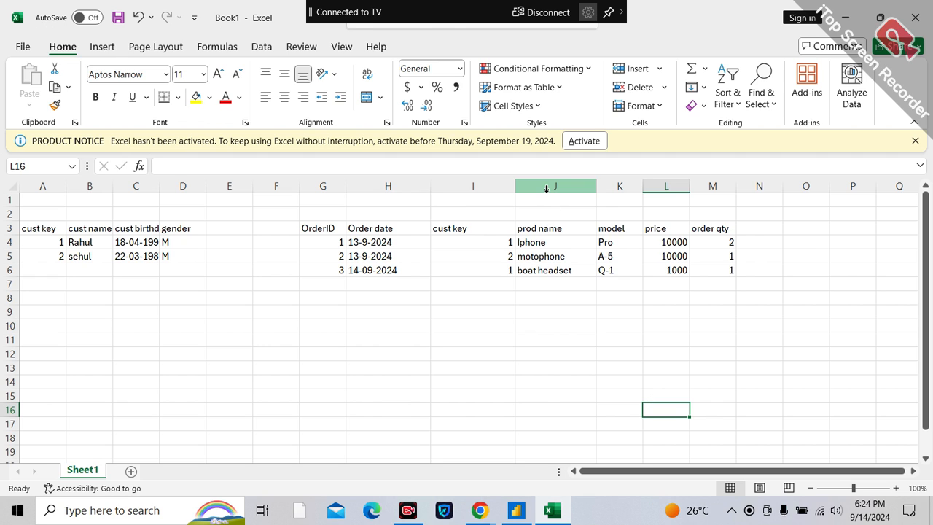
pyautogui.moveTo(546, 188); pyautogui.dragTo(607, 191)
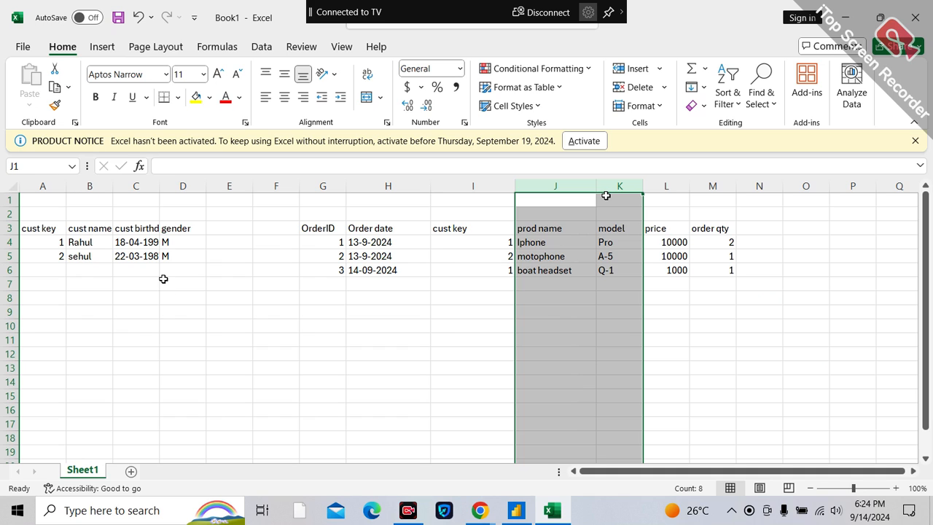
# Start a new order in row 7 of the order table with OrderID 4 and order date 15-03-1992.
pyautogui.click(342, 288)
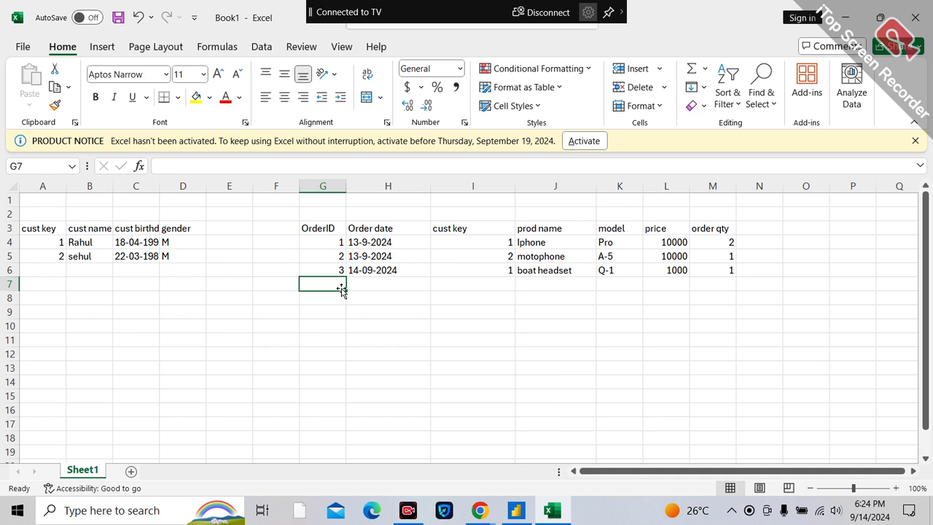
pyautogui.write('4')
pyautogui.click(370, 291)
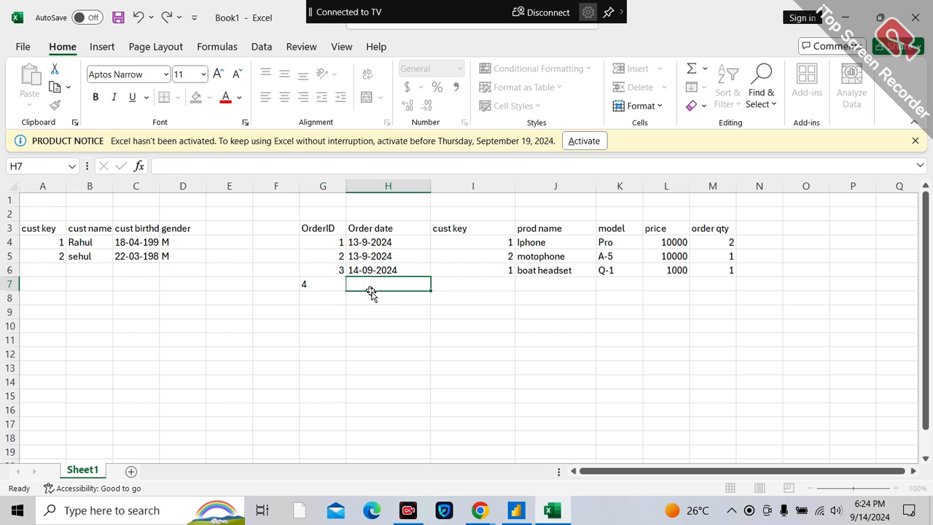
pyautogui.write('15-0')
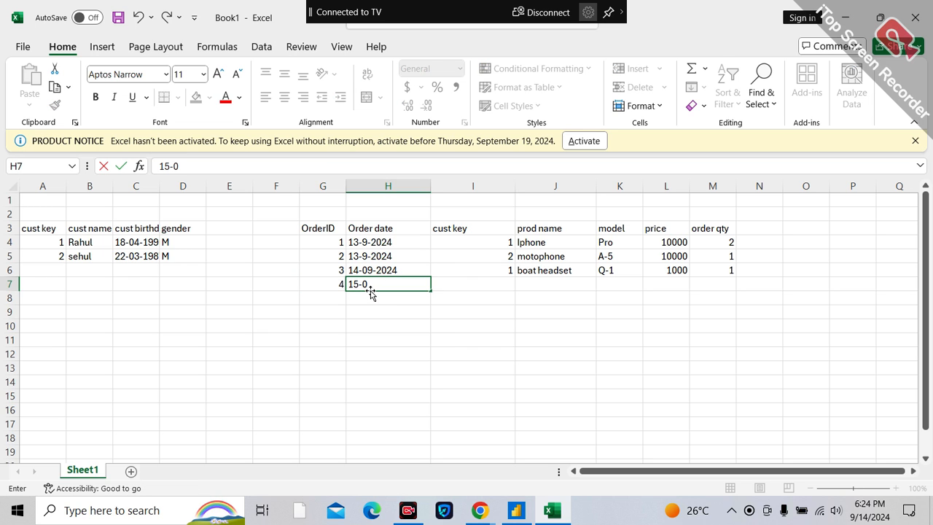
pyautogui.write('3-1992')
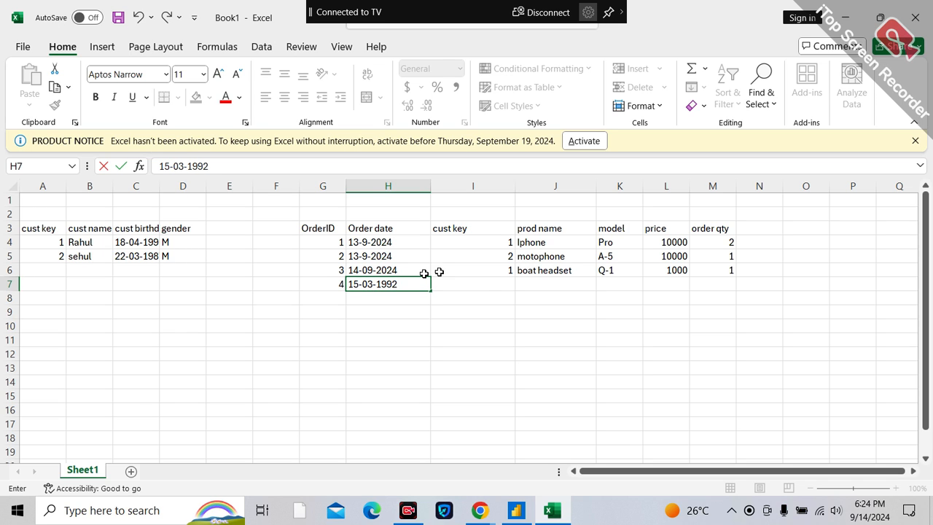
pyautogui.click(483, 281)
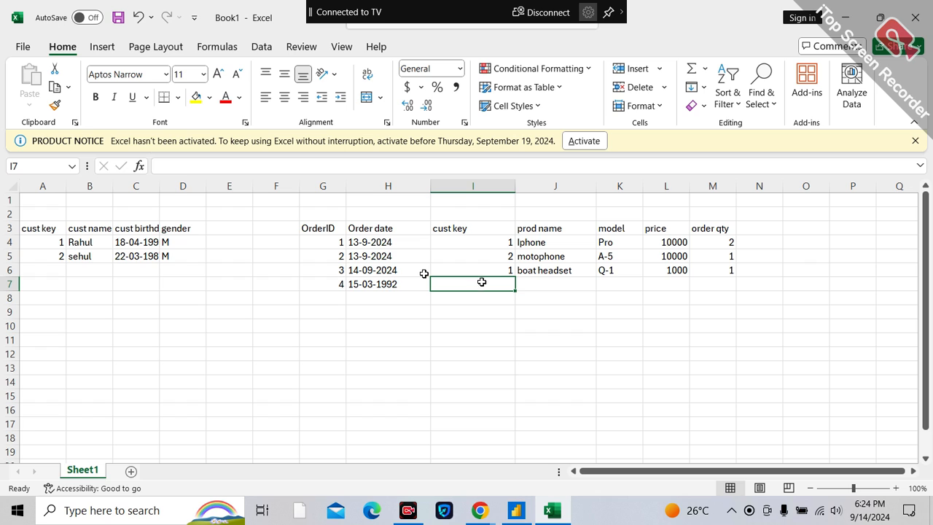
# Add a third customer in row 6 of the customer table with cust key 3, the customer's name and birthdate, and gender F.
pyautogui.click(53, 269)
pyautogui.write('3')
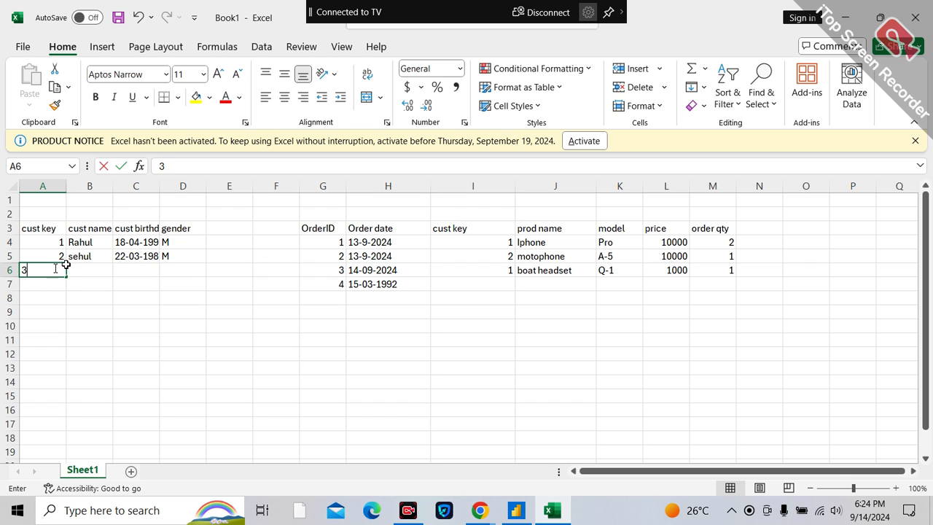
pyautogui.click(104, 266)
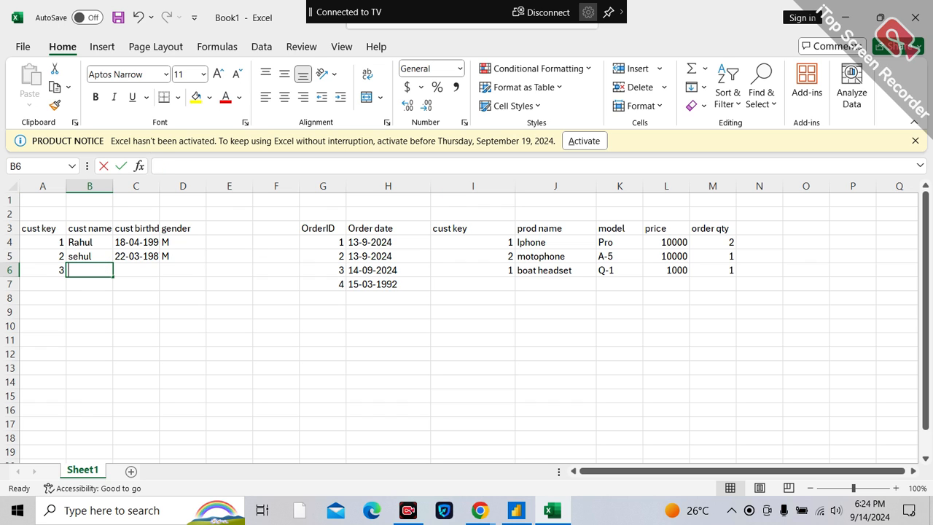
pyautogui.write('Priya')
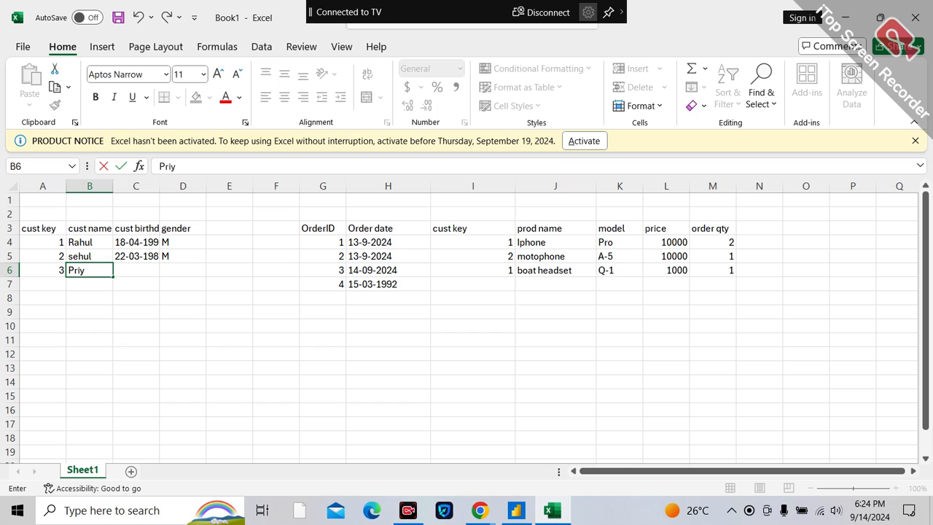
pyautogui.click(137, 266)
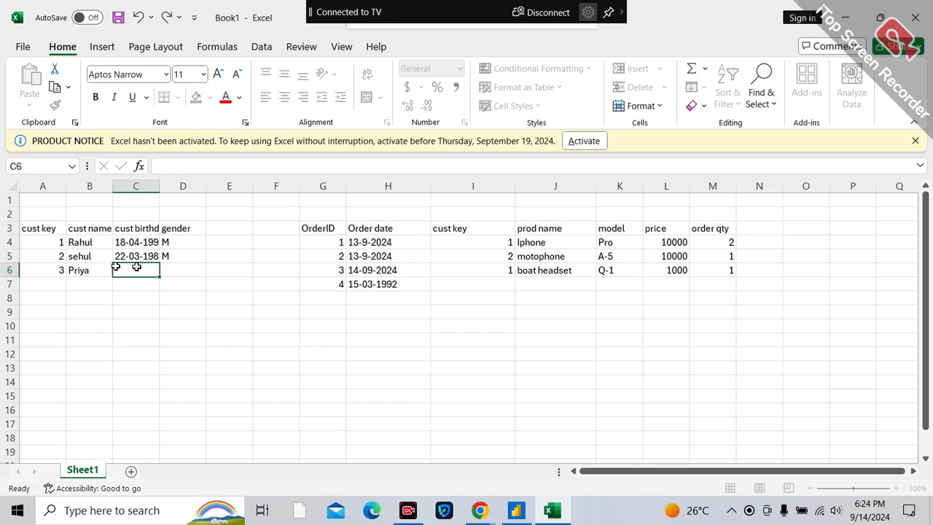
pyautogui.write('15-03-1993')
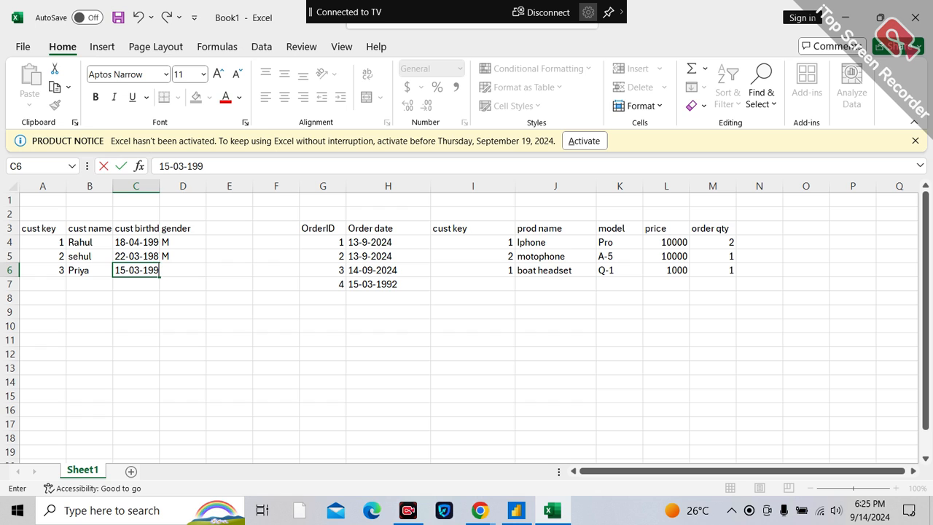
pyautogui.click(196, 322)
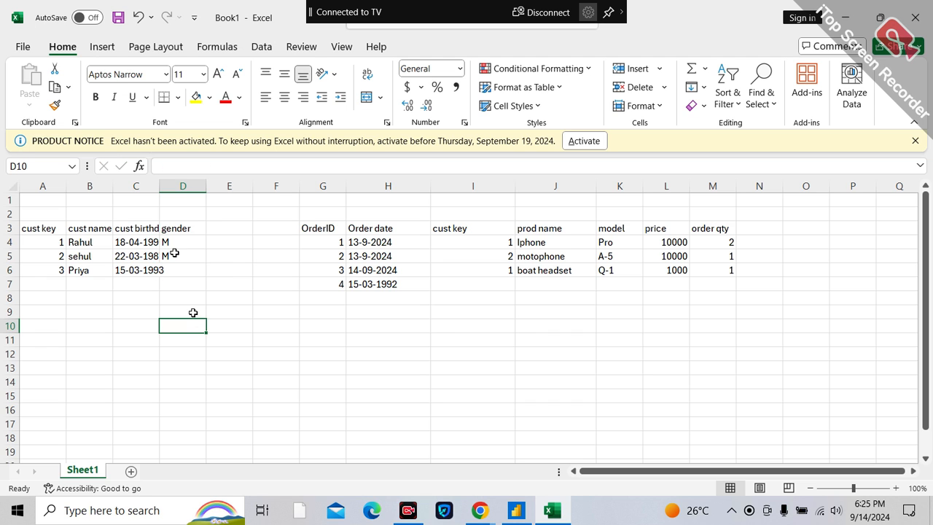
pyautogui.click(178, 268)
pyautogui.write('F')
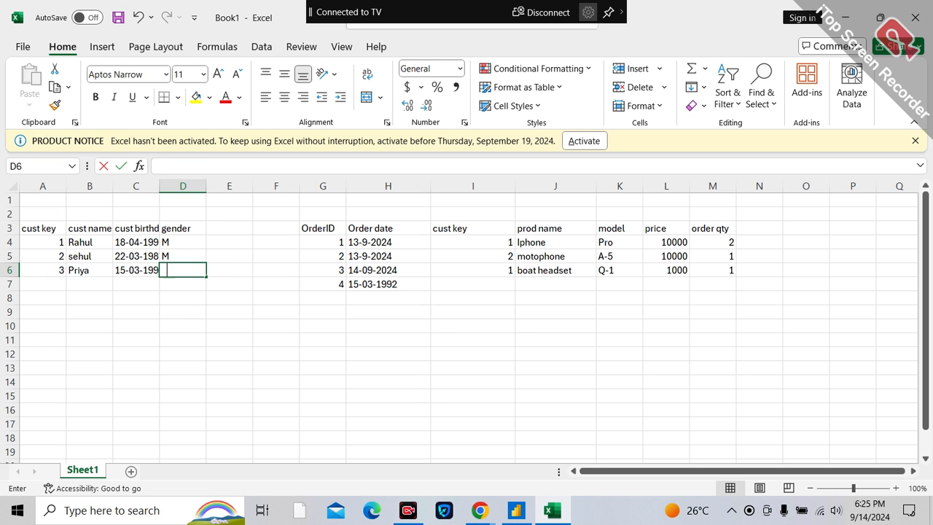
pyautogui.click(218, 299)
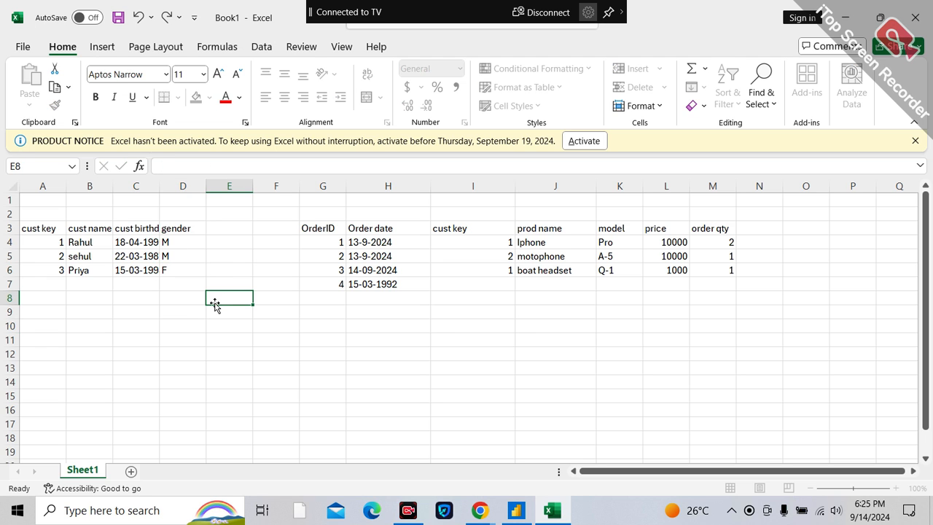
# Enter cust key 3, product name Makeup kit and model L-1 for order 4.
pyautogui.click(485, 288)
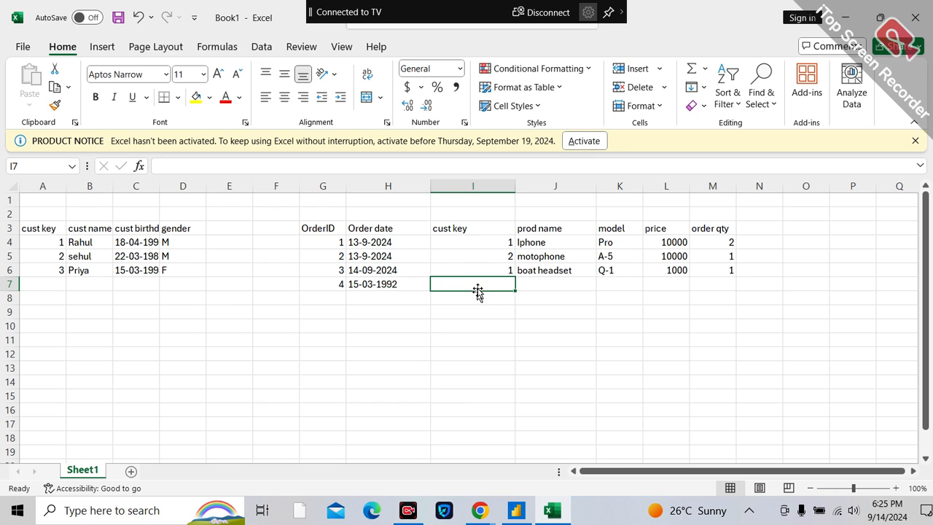
pyautogui.write('3')
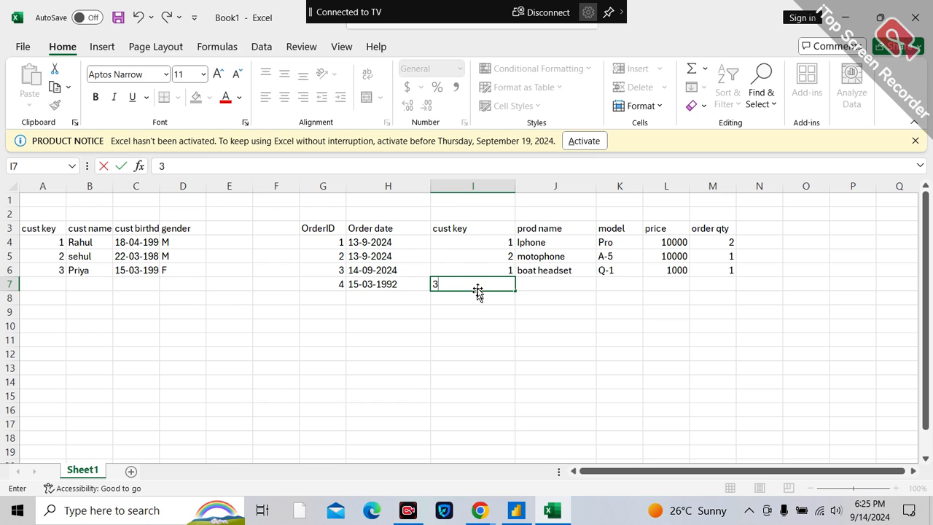
pyautogui.click(502, 321)
pyautogui.click(547, 287)
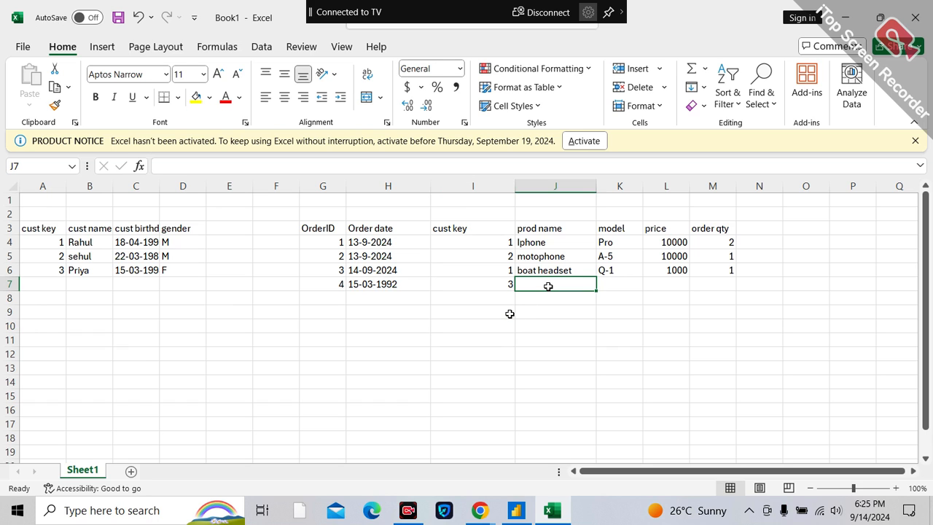
pyautogui.write('Make')
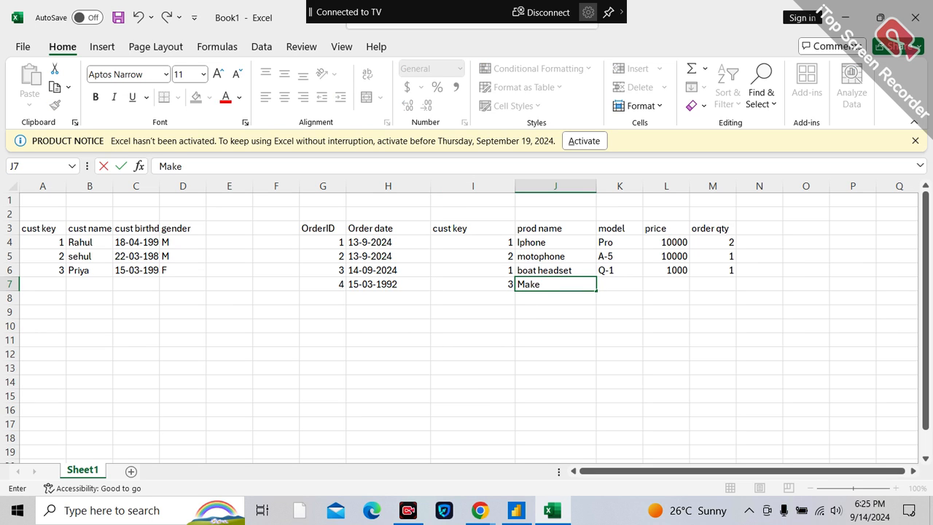
pyautogui.write('up kit')
pyautogui.click(620, 285)
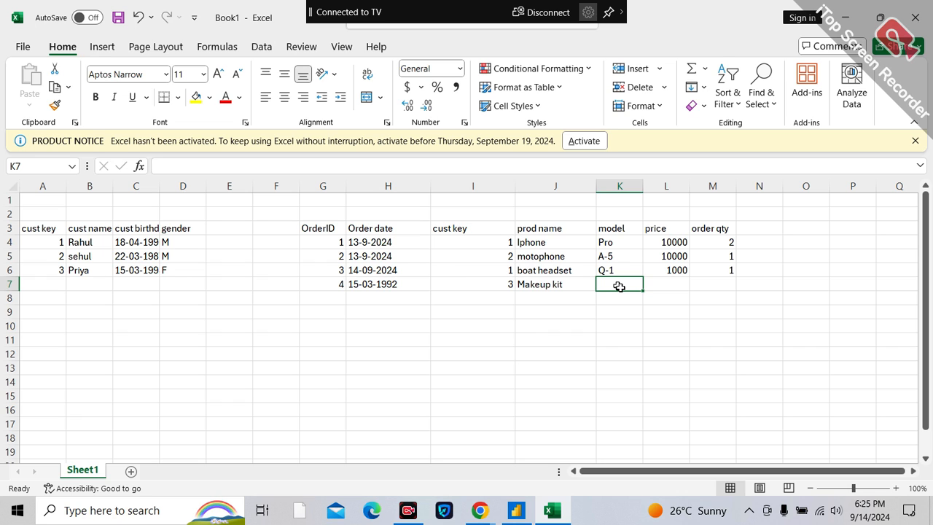
pyautogui.write('L-1')
pyautogui.click(669, 325)
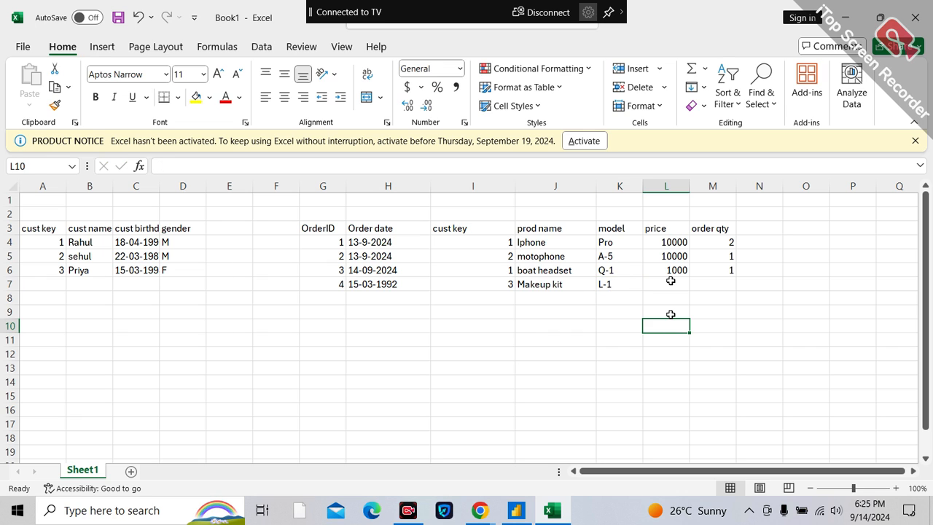
# Enter a price of 50000 and an order quantity of 2 for order 4.
pyautogui.click(667, 288)
pyautogui.write('50000')
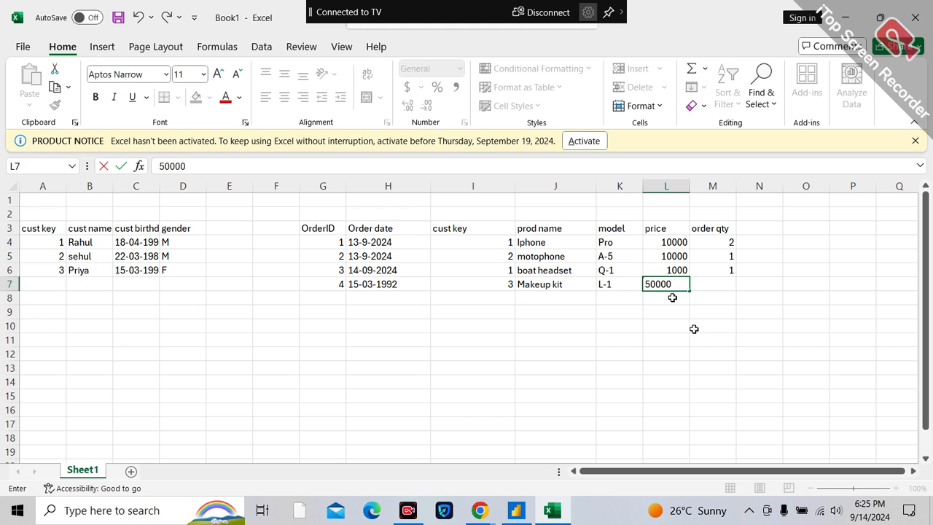
pyautogui.click(696, 326)
pyautogui.click(709, 285)
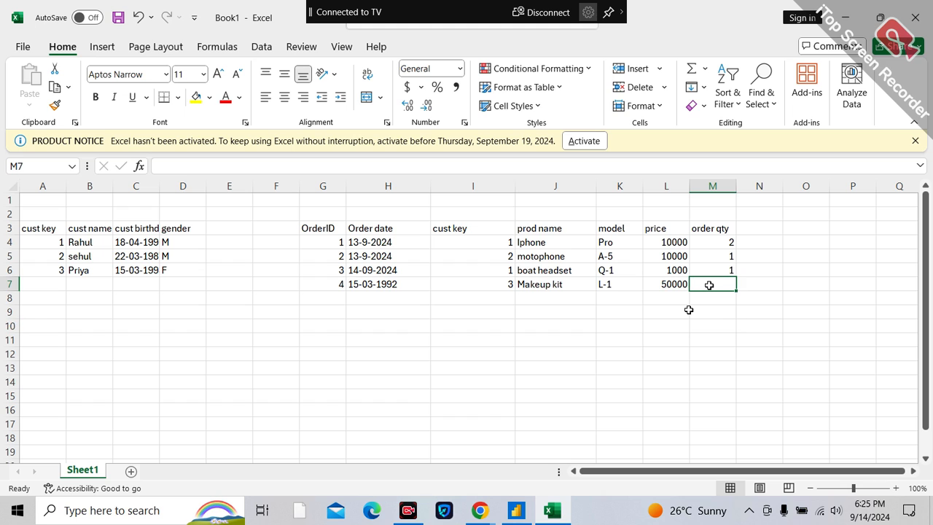
pyautogui.write('2')
pyautogui.click(702, 298)
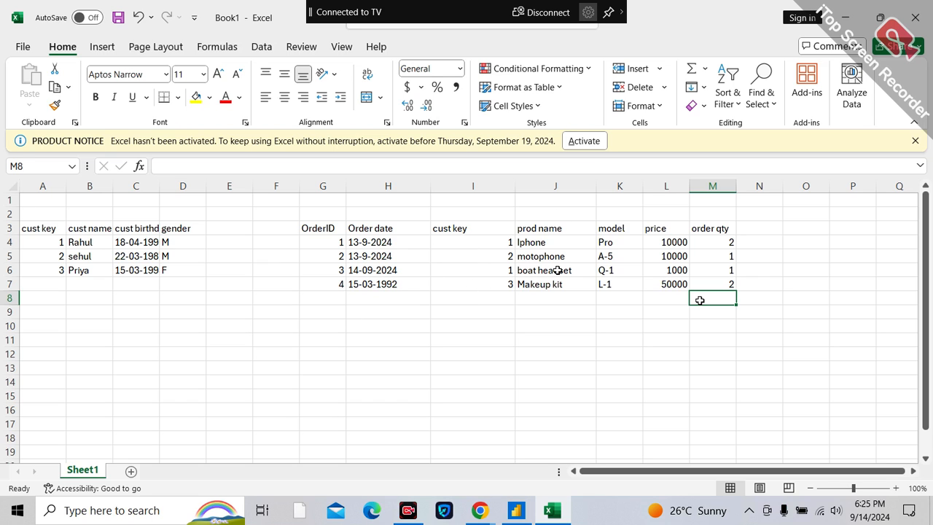
# Copy the order table's prod name and model columns with their headers into A9:D13 below the customer table.
pyautogui.click(49, 326)
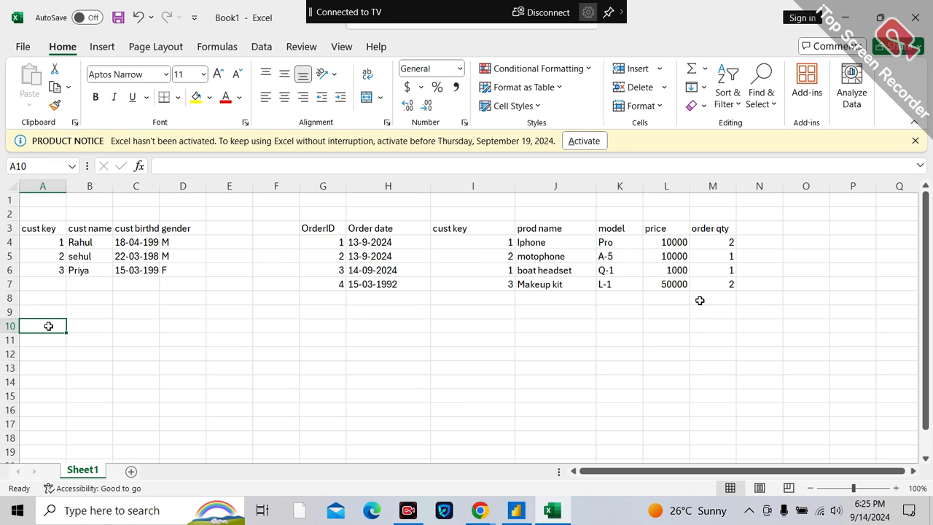
pyautogui.moveTo(565, 224); pyautogui.dragTo(621, 284)
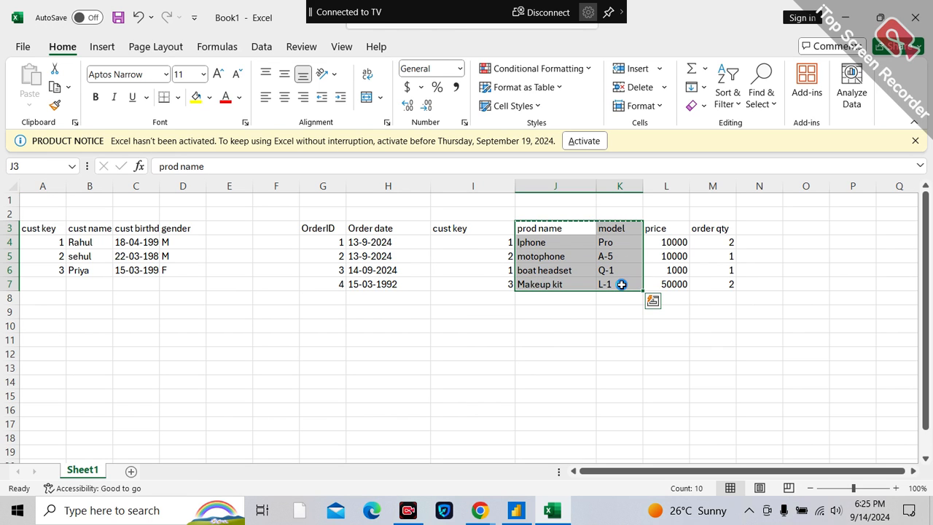
pyautogui.hotkey('ctrl', 'c')
pyautogui.moveTo(41, 312); pyautogui.dragTo(180, 375)
pyautogui.hotkey('ctrl', 'v')
pyautogui.click(132, 380)
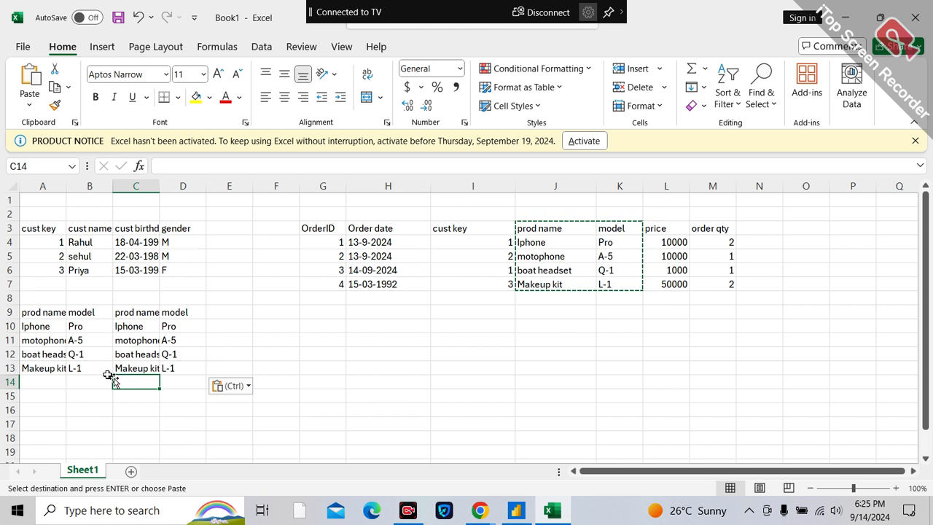
# Insert a blank column before column A and add the header prod key in A9 beside the copied product data.
pyautogui.click(52, 186)
pyautogui.rightClick(53, 188)
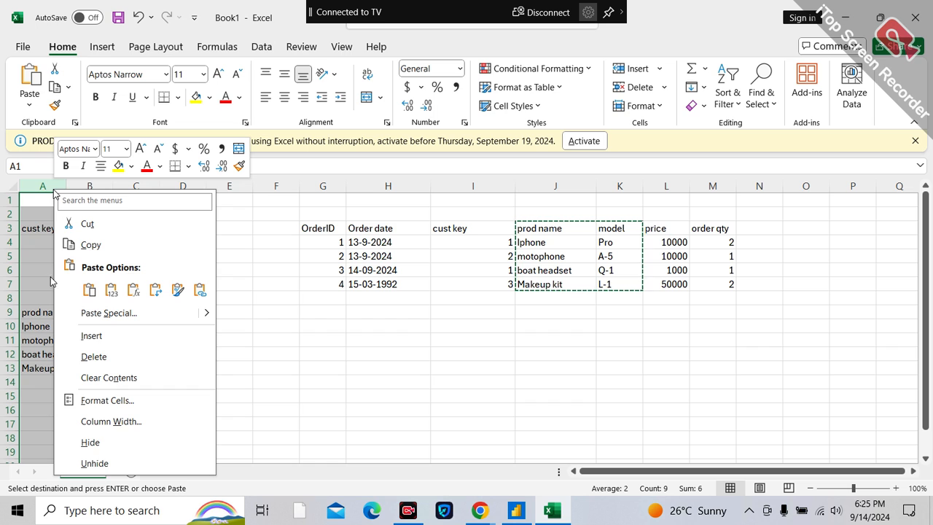
pyautogui.click(102, 339)
pyautogui.click(58, 314)
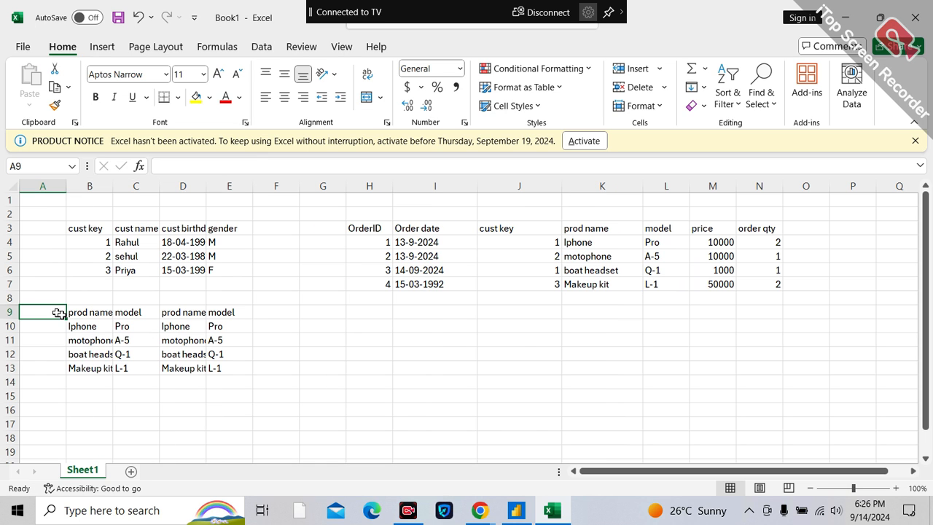
pyautogui.write('prod key')
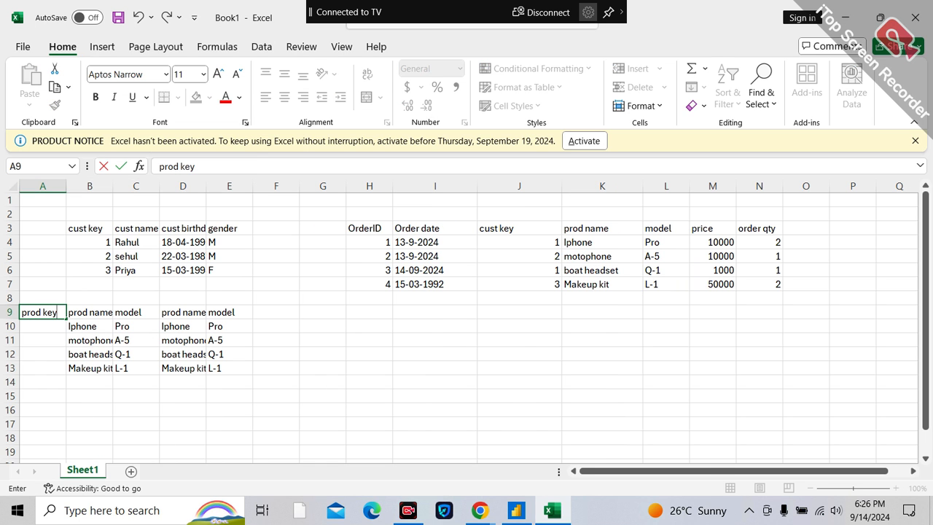
pyautogui.press('Return')
# Number the four products 1 to 4 in the product table's prod key column, cells A10 to A13.
pyautogui.write('1')
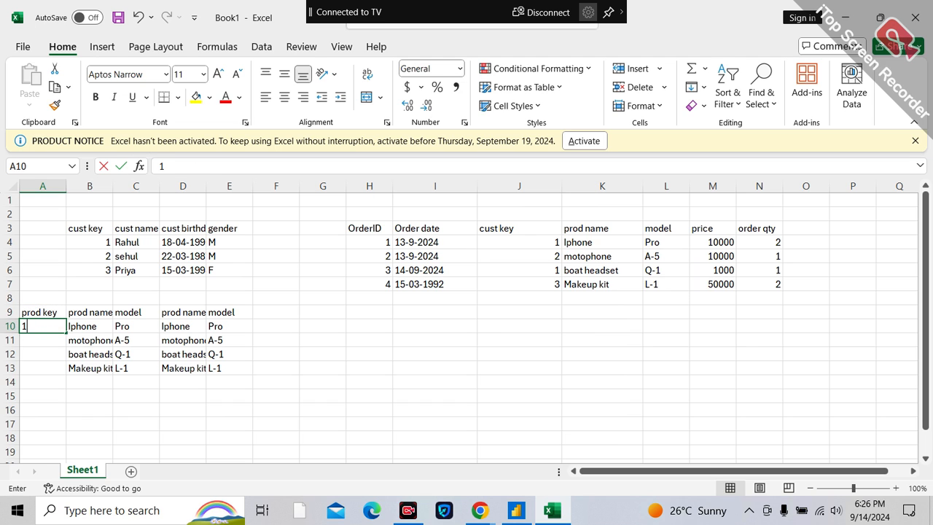
pyautogui.press('Return')
pyautogui.write('2')
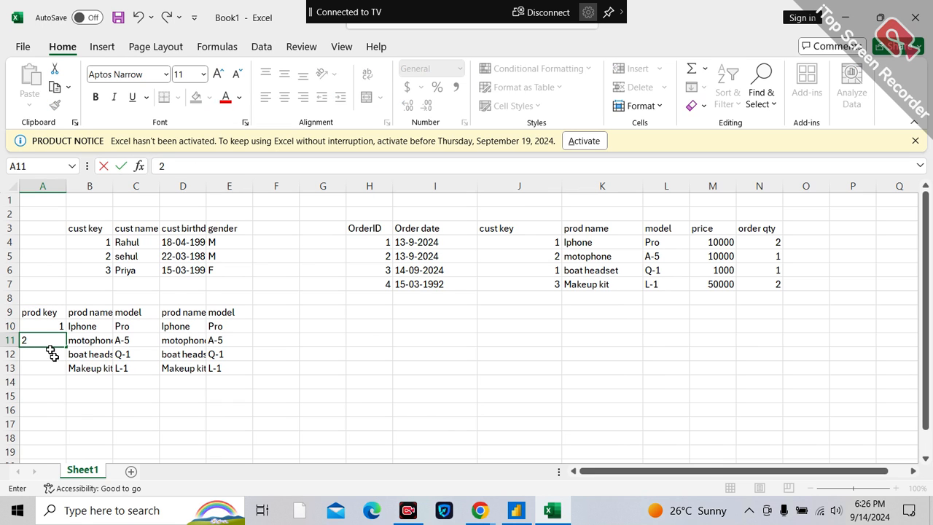
pyautogui.press('Return')
pyautogui.write('3')
pyautogui.press('Return')
pyautogui.write('4')
pyautogui.click(124, 434)
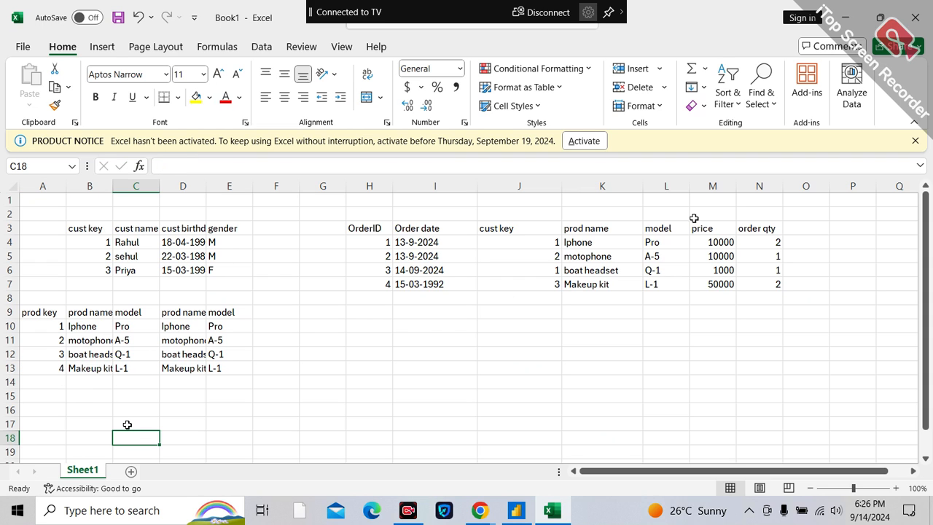
# Insert a new column before prod name in the order table and give it the header prod key in K3.
pyautogui.click(616, 188)
pyautogui.moveTo(617, 187); pyautogui.dragTo(666, 186)
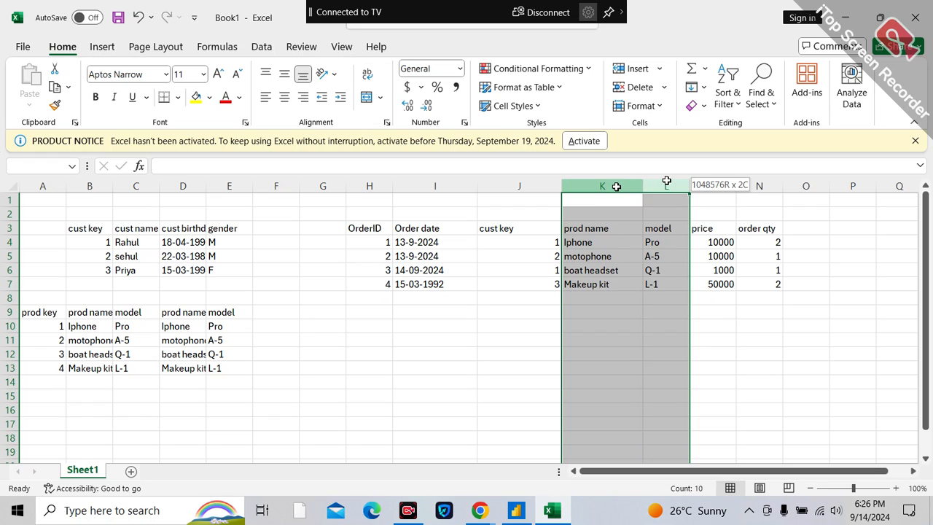
pyautogui.click(603, 182)
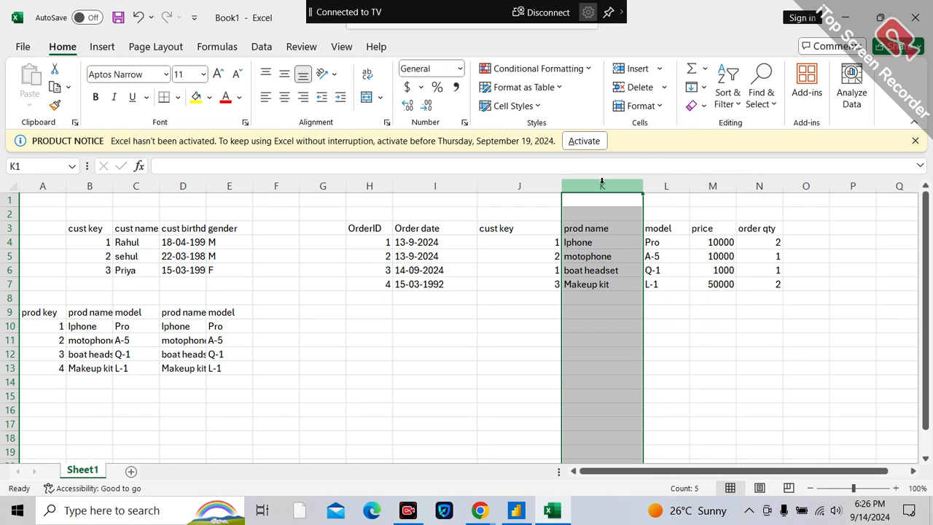
pyautogui.rightClick(604, 187)
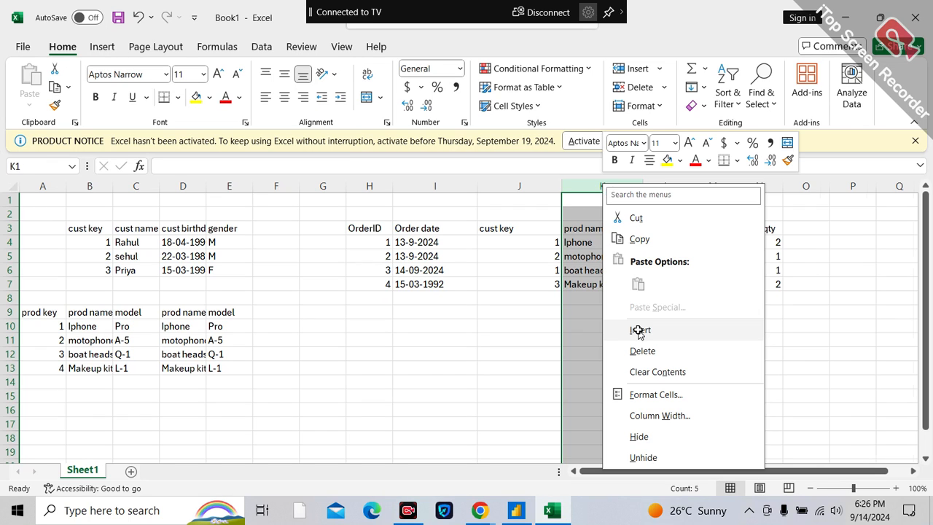
pyautogui.click(639, 330)
pyautogui.click(581, 226)
pyautogui.write('prod key')
pyautogui.click(596, 281)
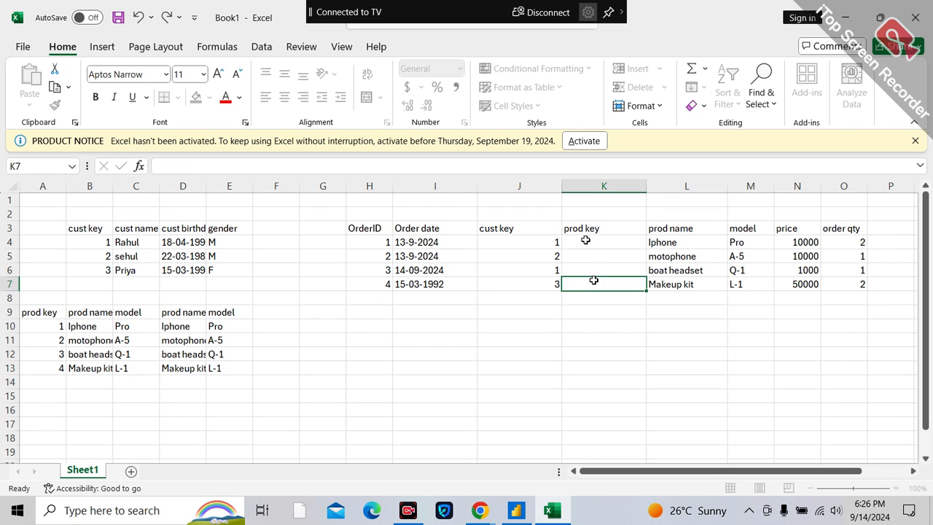
# Enter prod keys 1, 2, 3 and 4 for the four orders in K4 to K7.
pyautogui.click(604, 240)
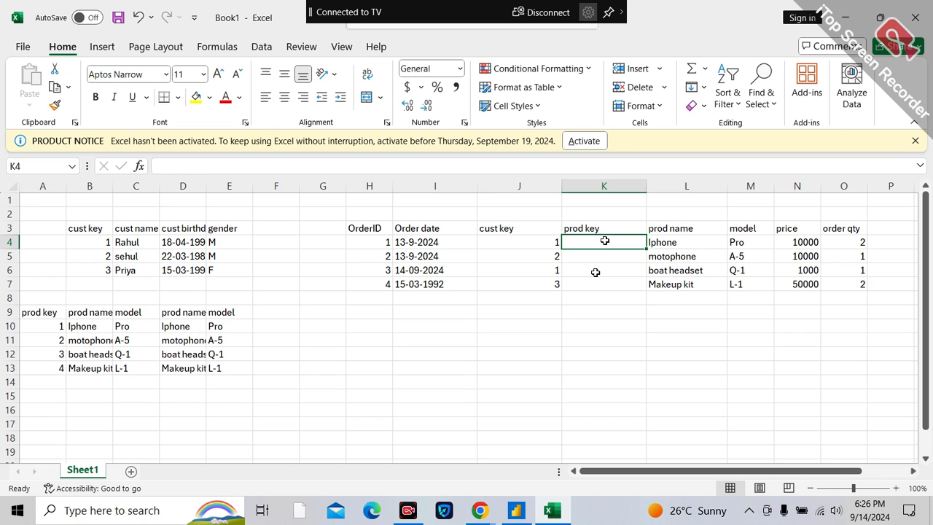
pyautogui.write('1')
pyautogui.click(594, 255)
pyautogui.write('2')
pyautogui.click(584, 266)
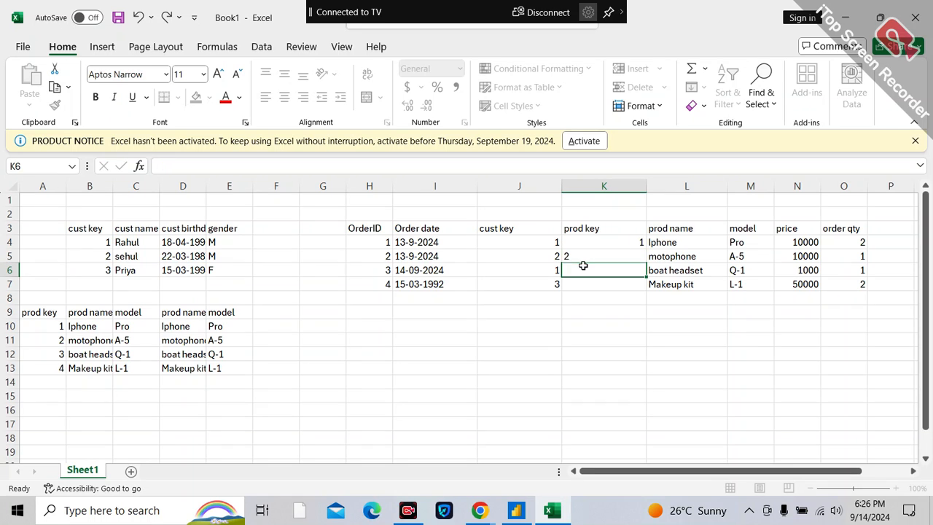
pyautogui.write('3')
pyautogui.click(580, 282)
pyautogui.write('4')
pyautogui.click(594, 296)
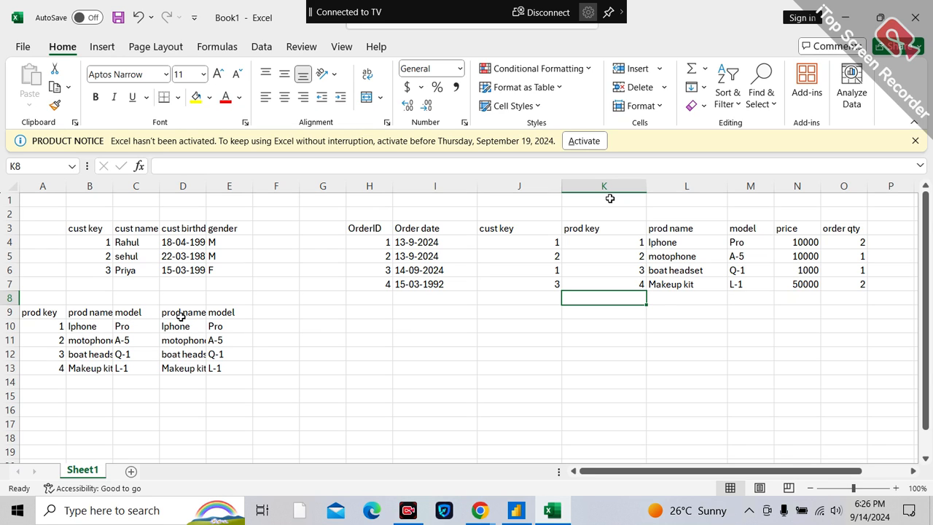
# Clear the duplicate prod name and model data from D9:E14 beside the product table.
pyautogui.moveTo(181, 316); pyautogui.dragTo(234, 381)
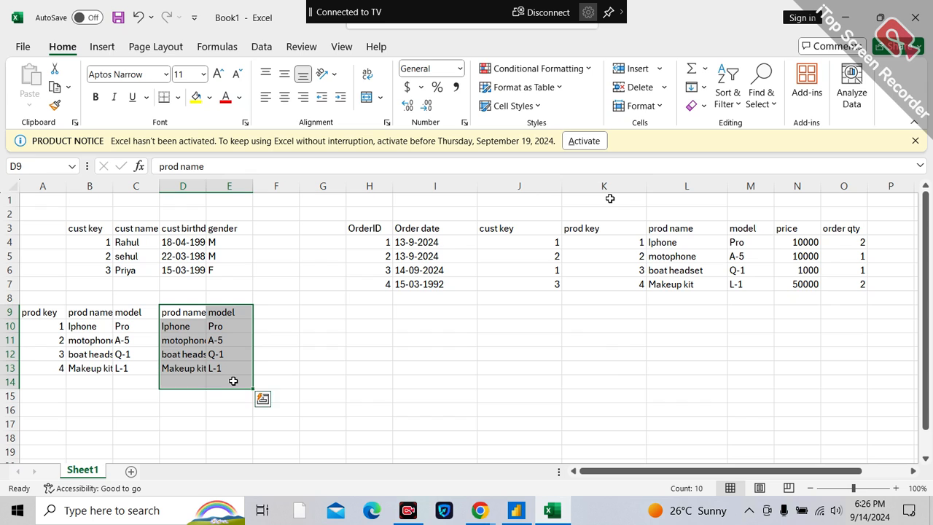
pyautogui.rightClick(233, 380)
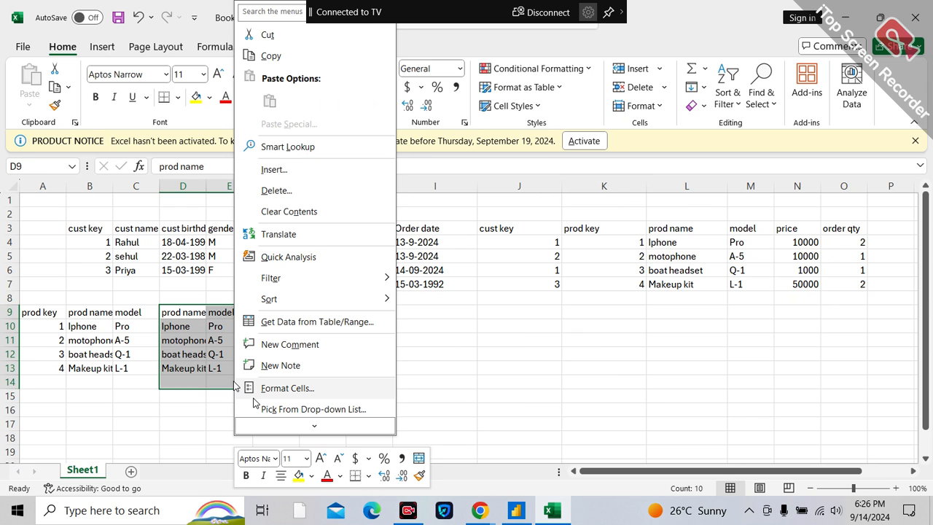
pyautogui.click(285, 217)
pyautogui.click(303, 397)
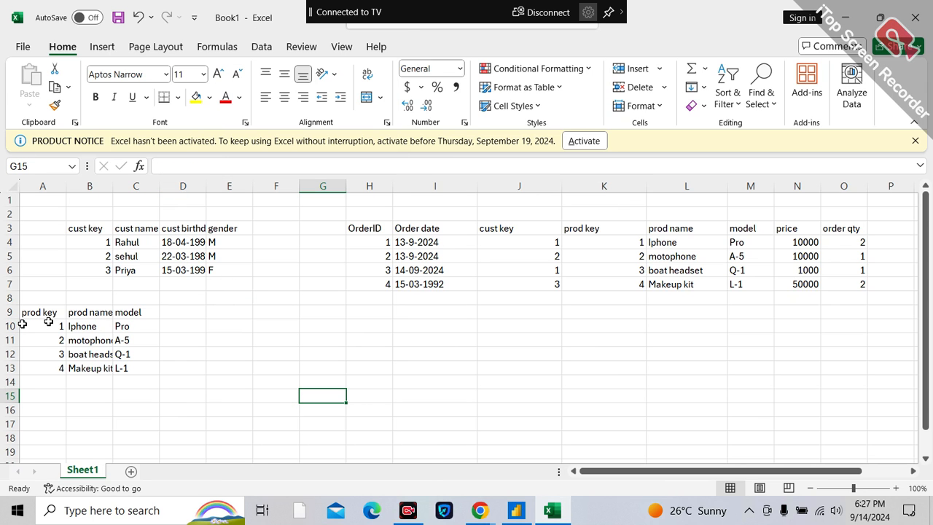
# Delete the prod name and model columns, L and M, from the order table.
pyautogui.moveTo(693, 188); pyautogui.dragTo(747, 183)
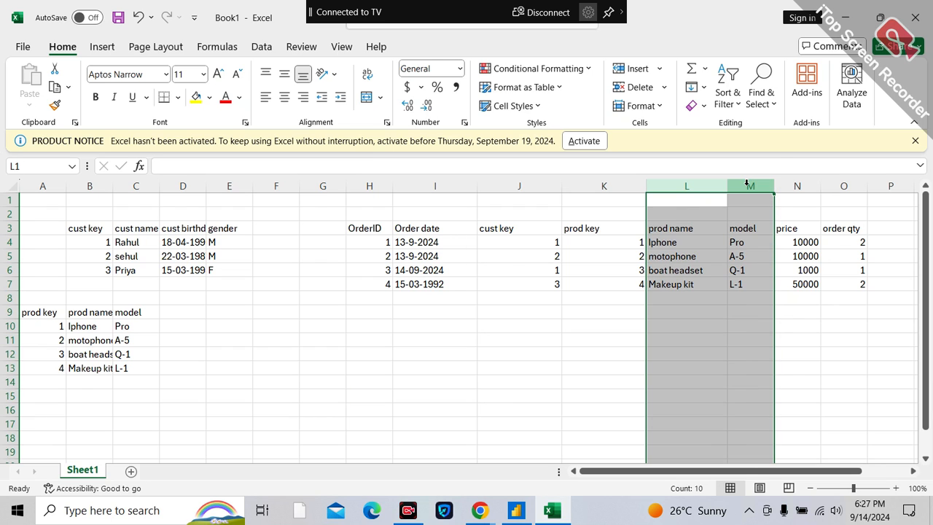
pyautogui.rightClick(747, 184)
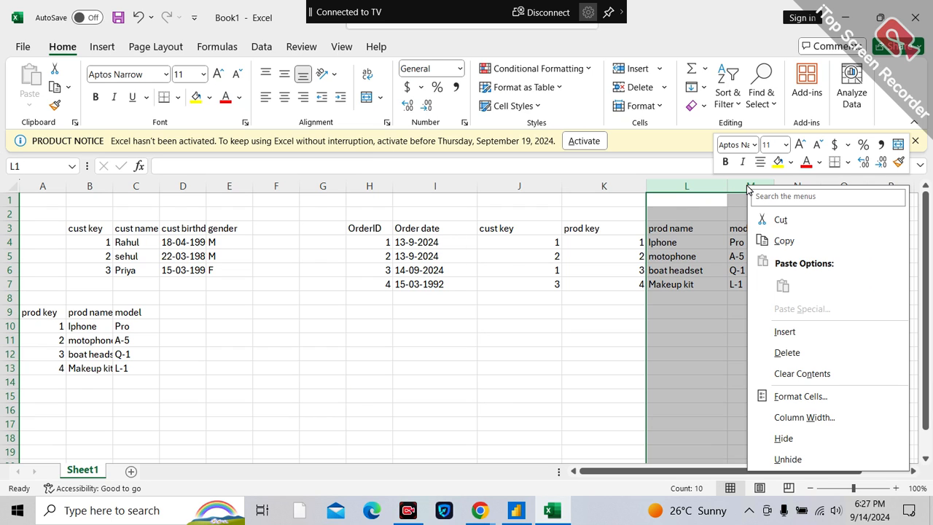
pyautogui.click(787, 353)
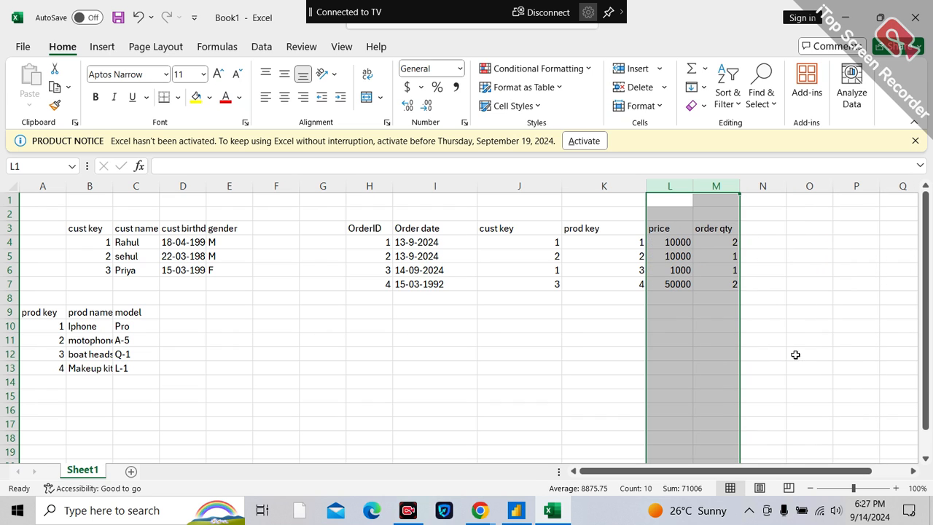
# Highlight the order table in H3:M7 and the customer table in B3:E6 to review their structure.
pyautogui.moveTo(360, 228); pyautogui.dragTo(717, 286)
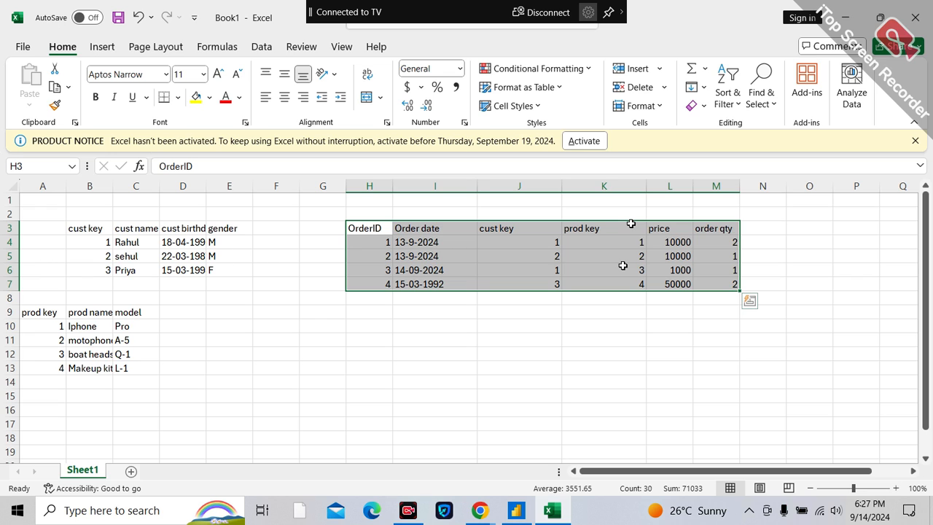
pyautogui.press('Escape')
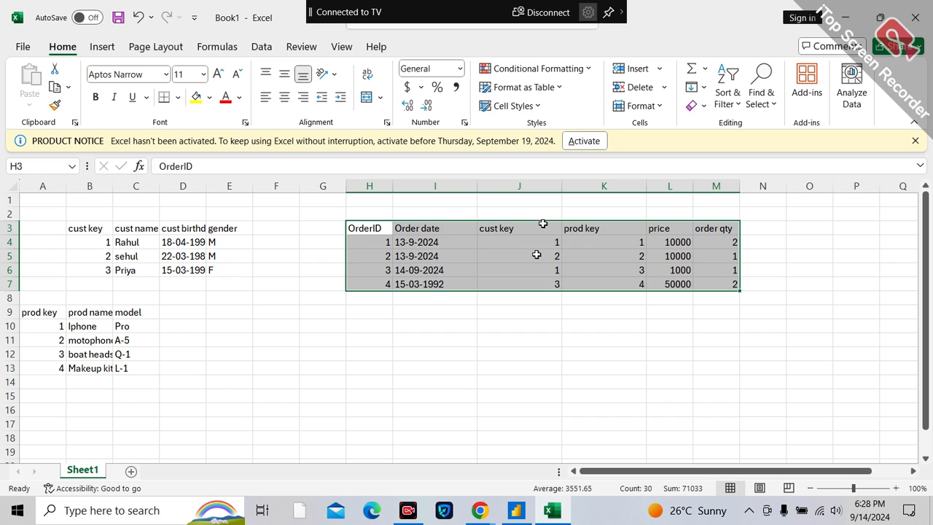
pyautogui.click(521, 337)
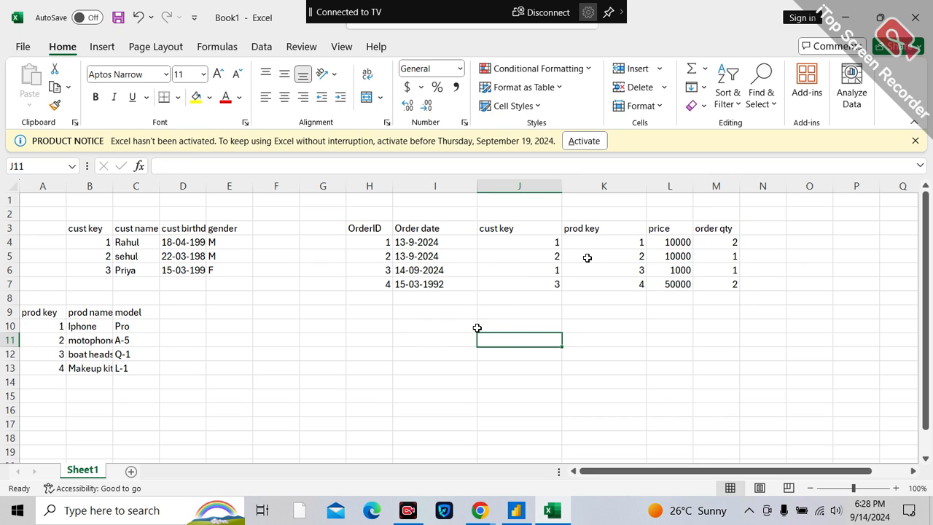
pyautogui.moveTo(93, 227); pyautogui.dragTo(263, 286)
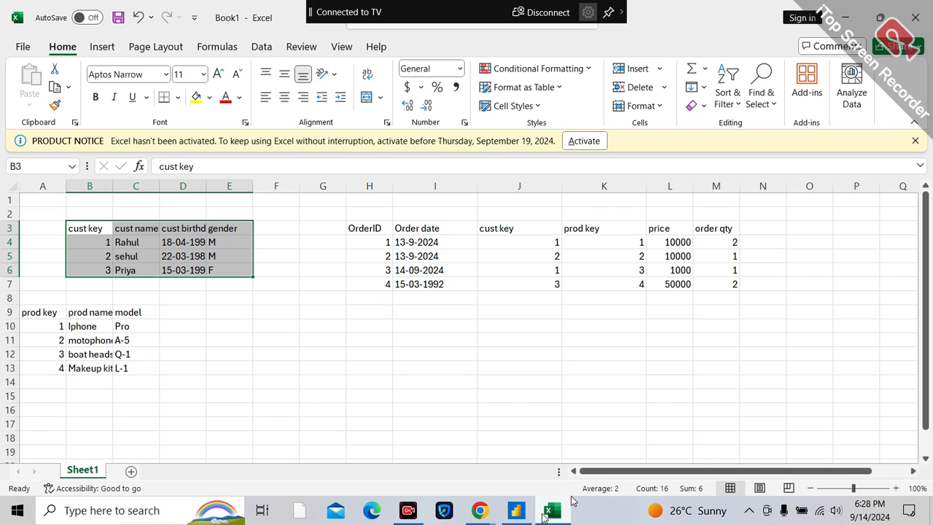
# Switch to the DA14 PowerBI file and examine the table relationships in Layout 1 and the All tables diagram.
pyautogui.click(512, 513)
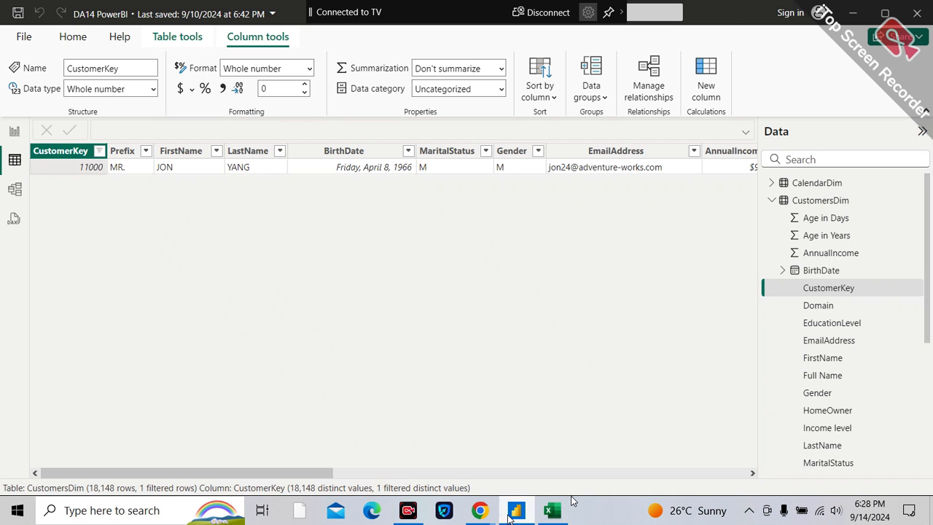
pyautogui.click(17, 193)
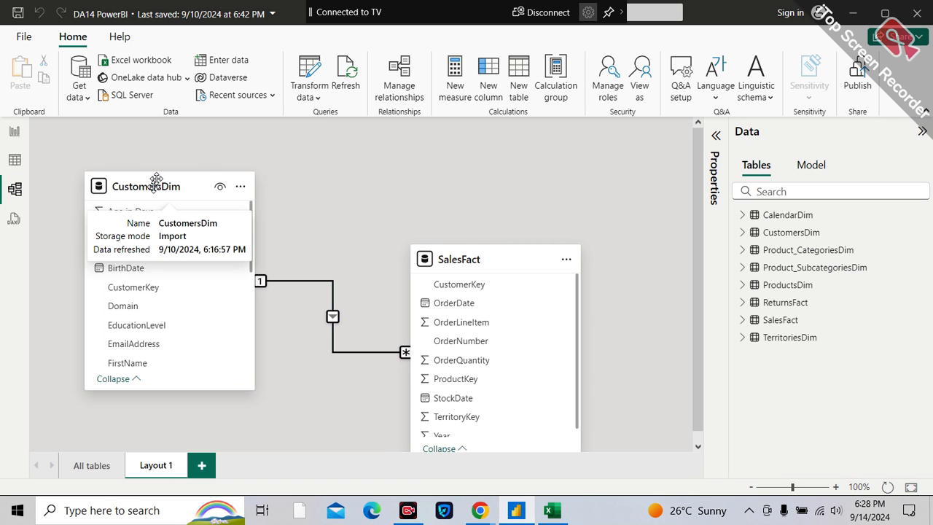
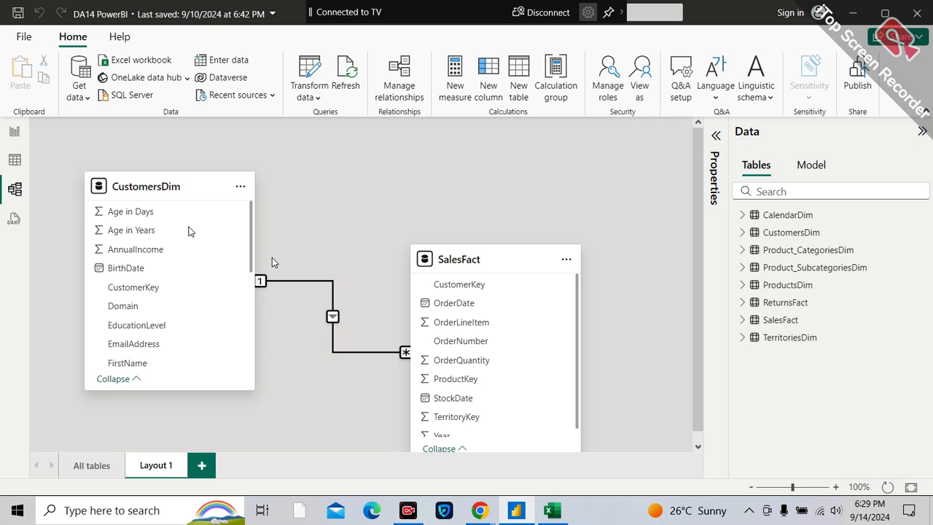
pyautogui.click(93, 465)
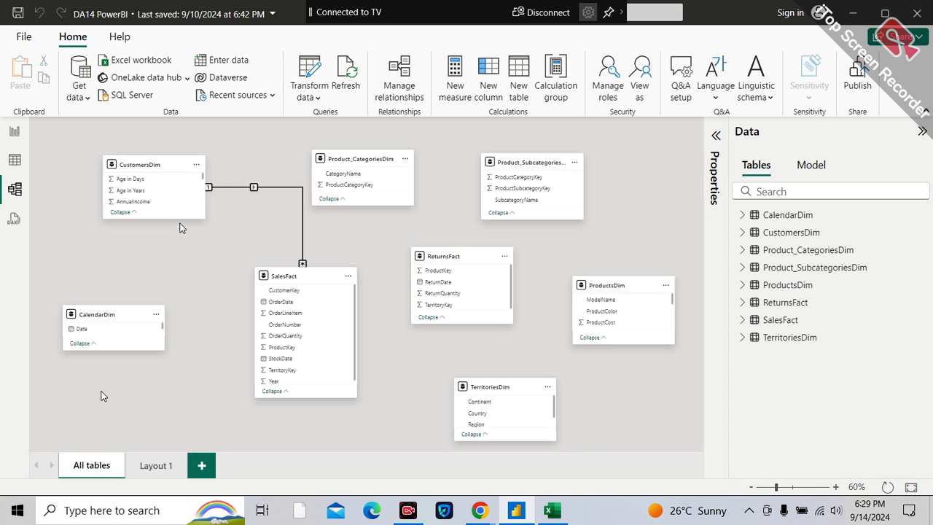
# Show the SalesFact table data and filter its rows to only the first CustomerKey value in the list.
pyautogui.click(16, 159)
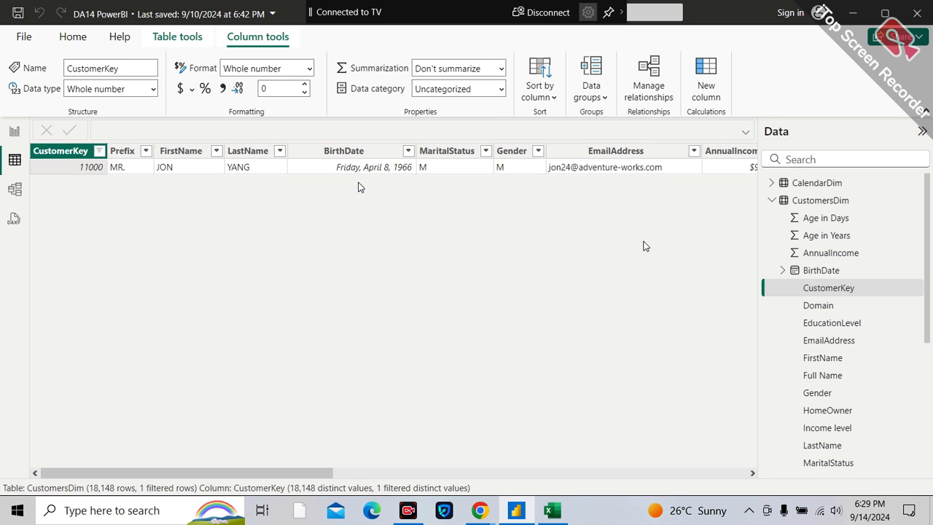
pyautogui.click(770, 201)
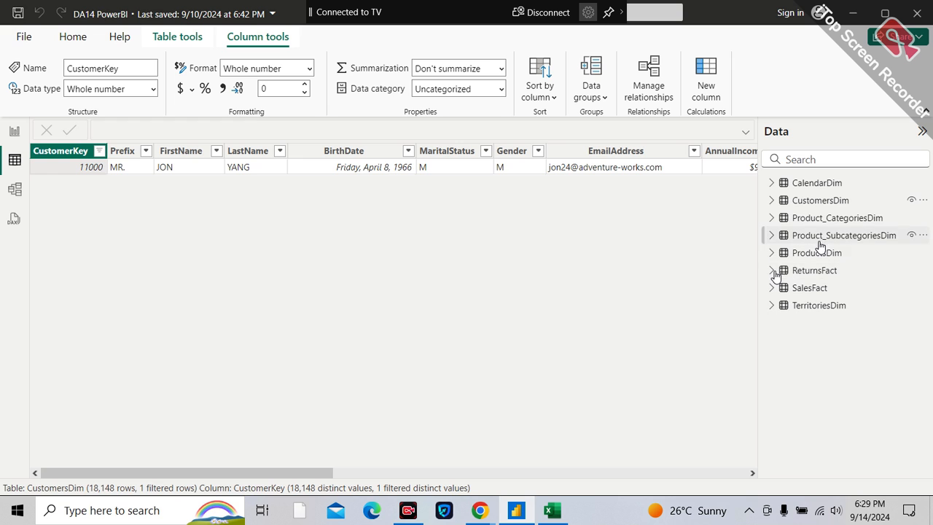
pyautogui.click(809, 289)
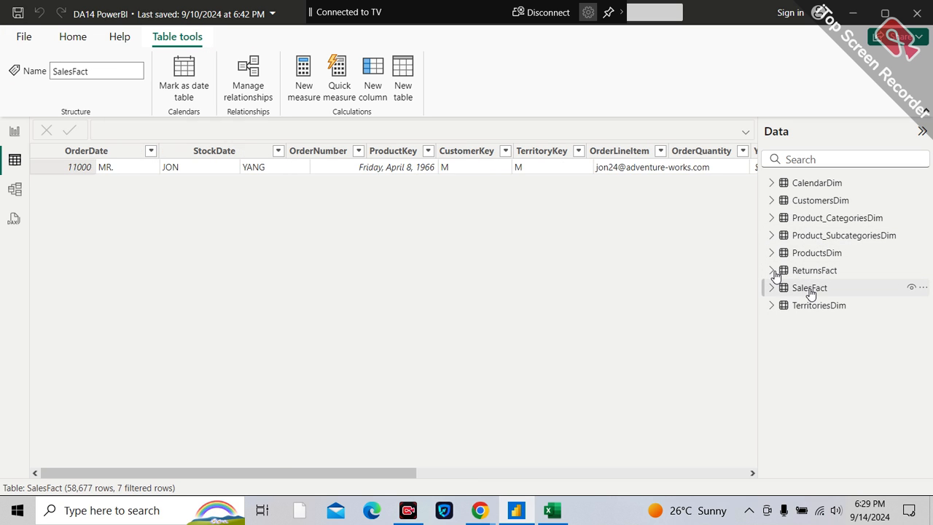
pyautogui.click(501, 156)
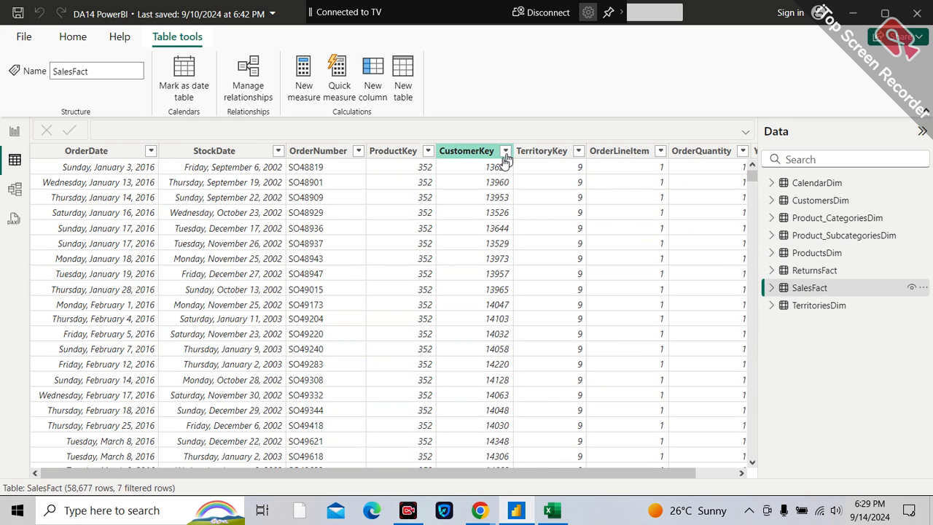
pyautogui.click(504, 153)
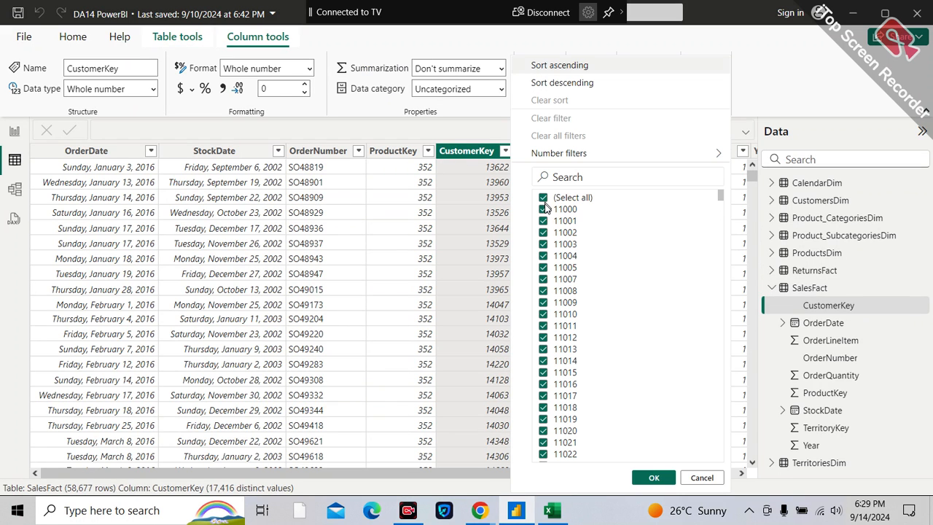
pyautogui.click(546, 202)
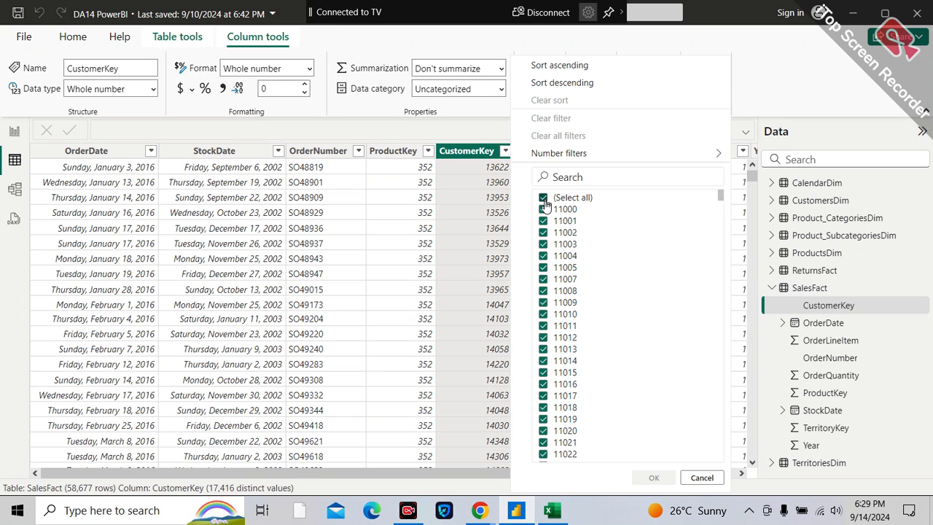
pyautogui.click(544, 209)
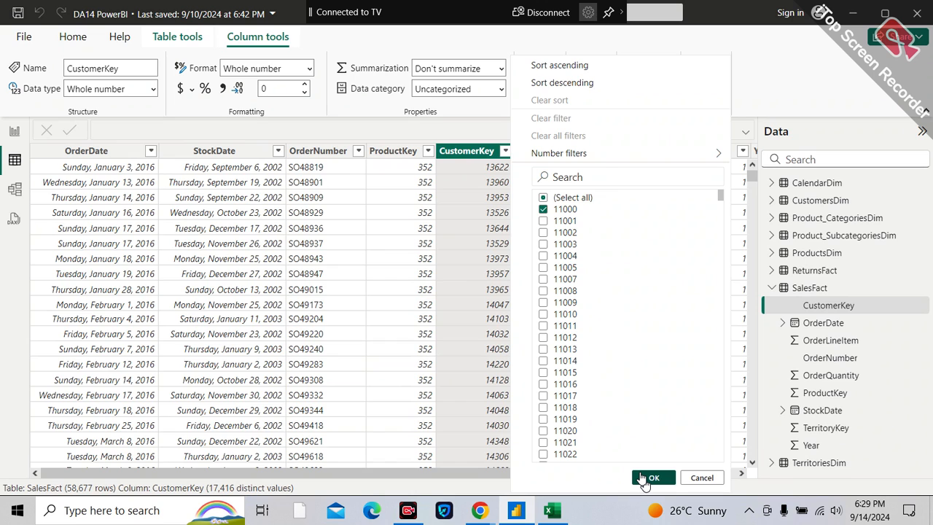
pyautogui.click(643, 479)
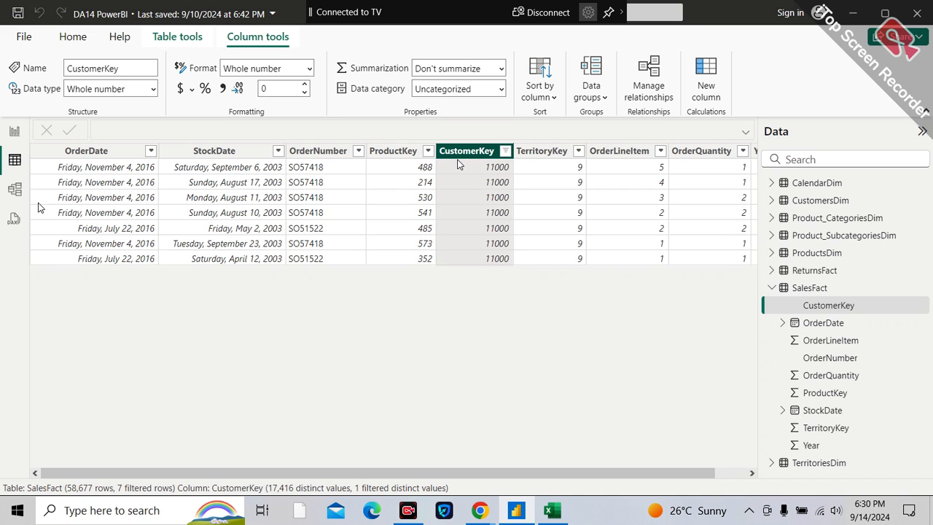
# Look over the CustomersDim to SalesFact relationship, and insert a clustered column chart in the middle of report Page 1.
pyautogui.click(15, 191)
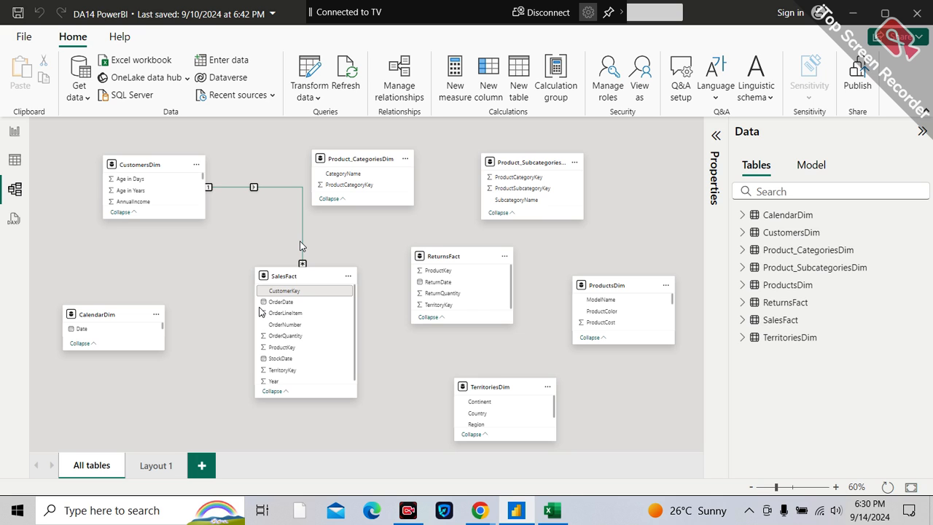
pyautogui.click(14, 132)
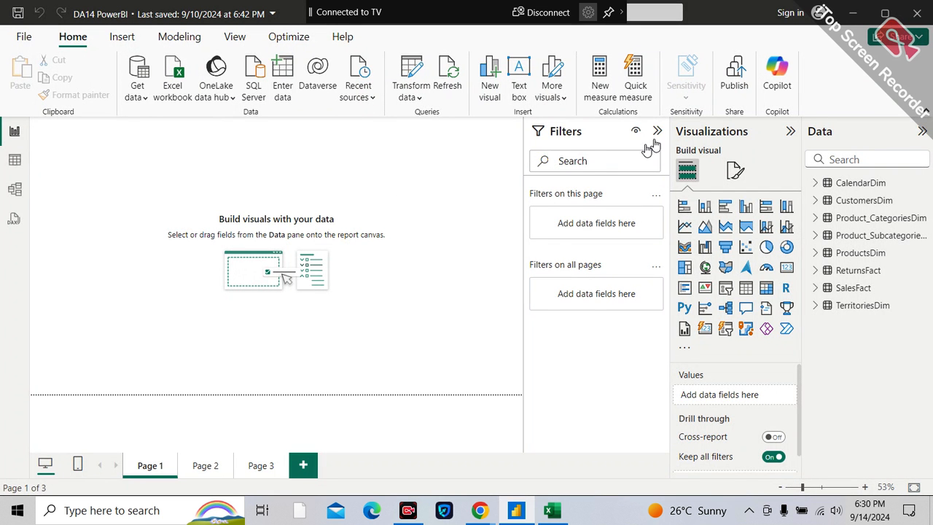
pyautogui.click(659, 131)
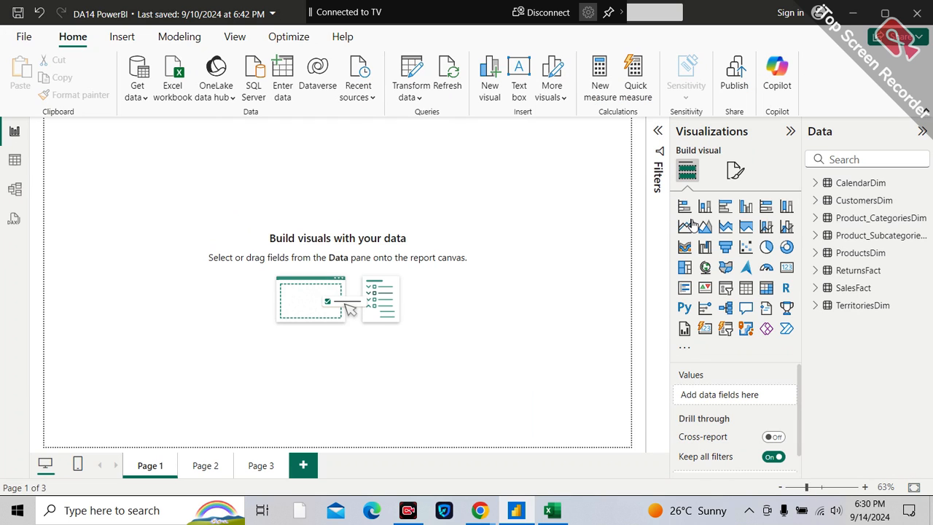
pyautogui.click(743, 209)
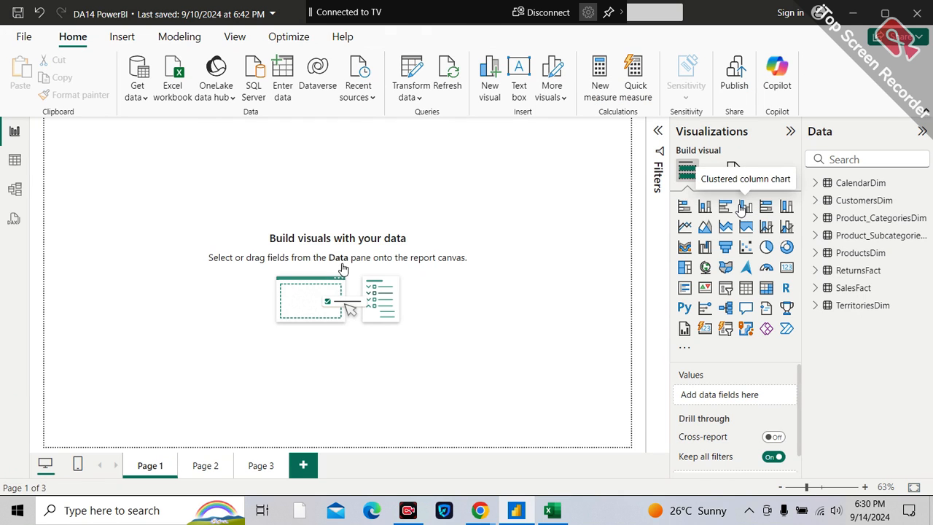
pyautogui.moveTo(197, 259); pyautogui.dragTo(461, 387)
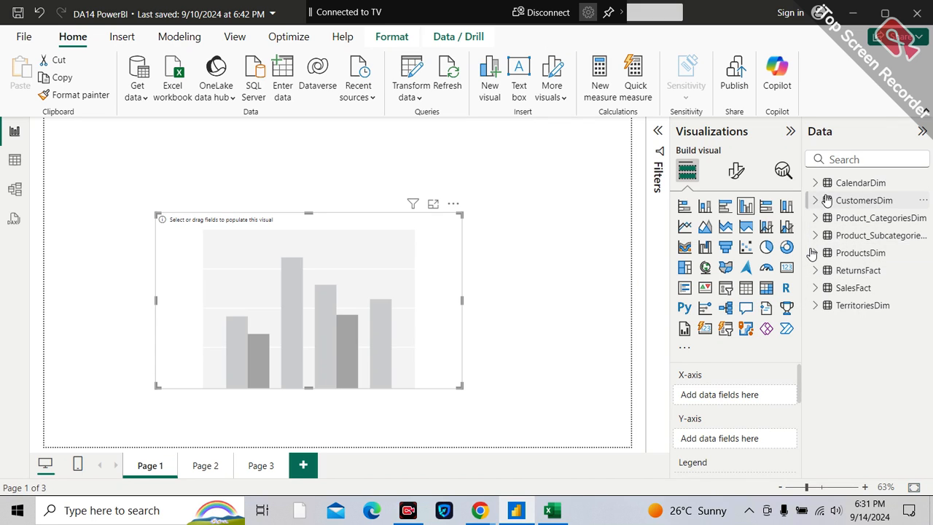
# Populate the column chart from SalesFact with CustomerKey on the X-axis and OrderQuantity on the Y-axis.
pyautogui.click(816, 288)
pyautogui.moveTo(888, 306); pyautogui.dragTo(766, 394)
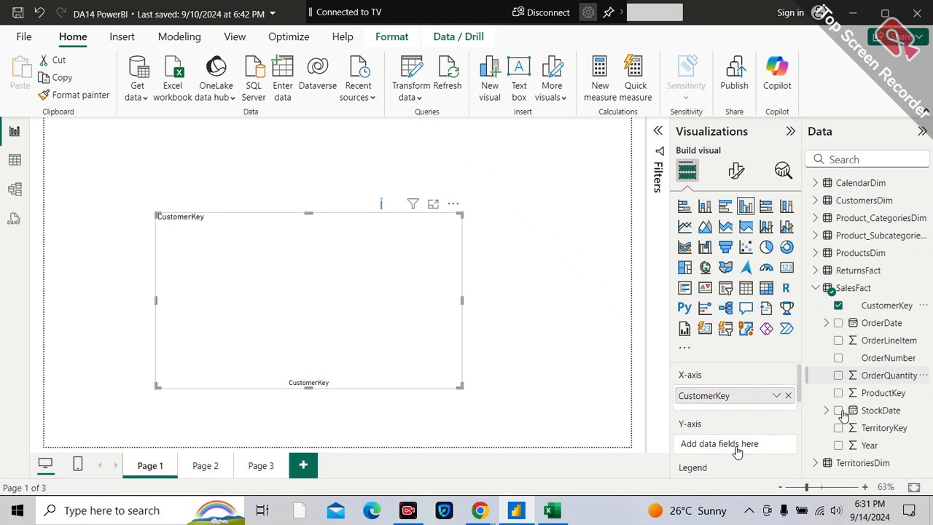
pyautogui.click(888, 376)
pyautogui.moveTo(888, 376); pyautogui.dragTo(755, 447)
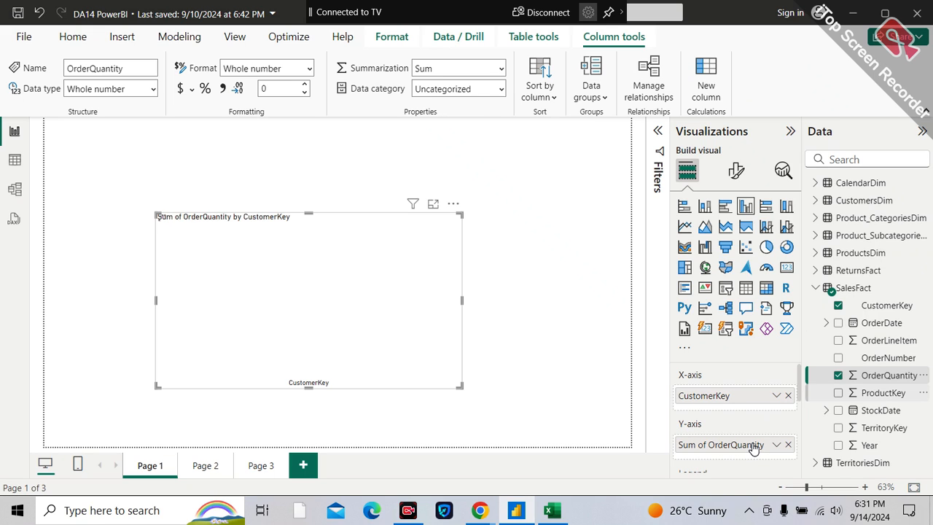
pyautogui.click(557, 223)
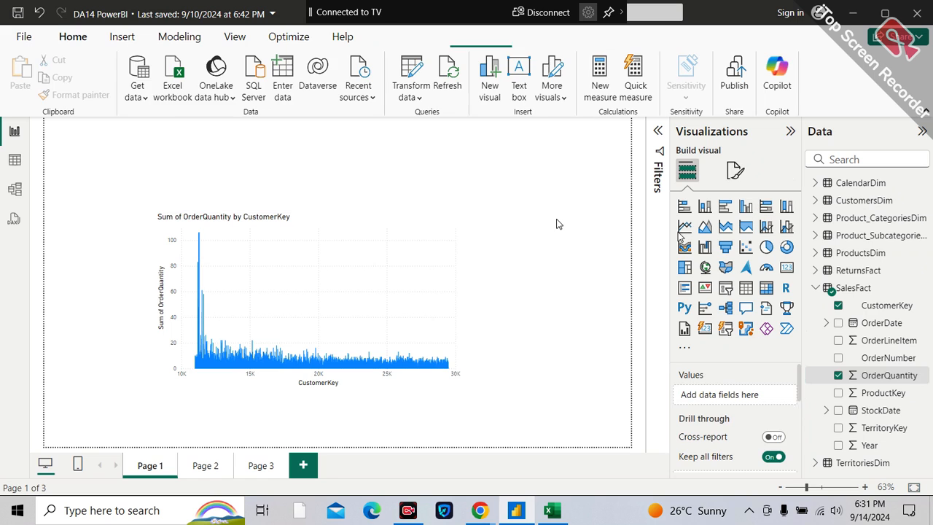
# Add a slicer on the CalendarDim Year field at the upper right of the report page.
pyautogui.click(724, 288)
pyautogui.moveTo(211, 143); pyautogui.dragTo(551, 154)
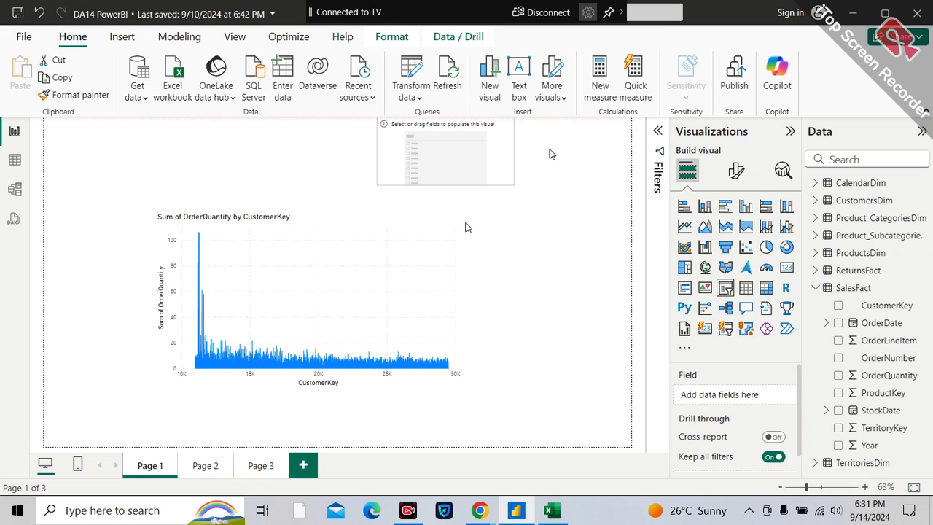
pyautogui.click(816, 182)
pyautogui.moveTo(871, 288); pyautogui.dragTo(736, 394)
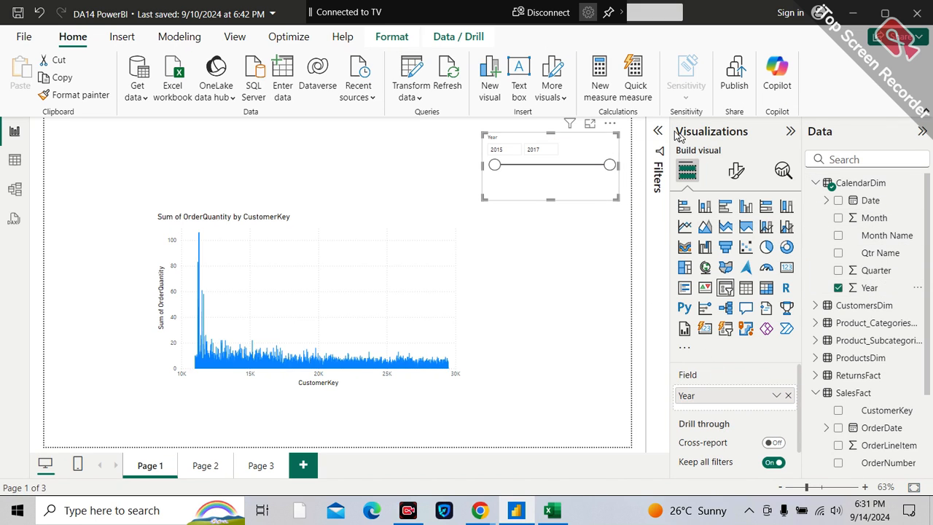
# Set the Year slicer's style to Vertical list.
pyautogui.click(738, 172)
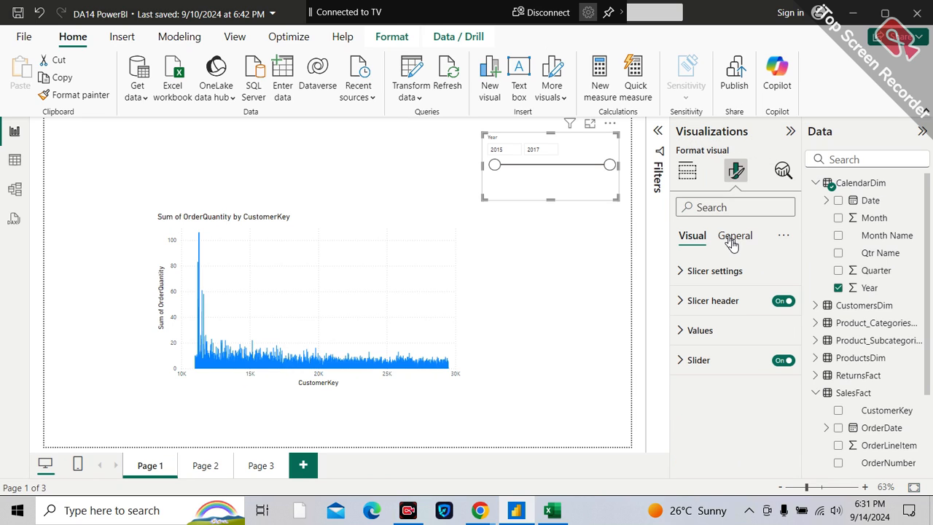
pyautogui.click(719, 275)
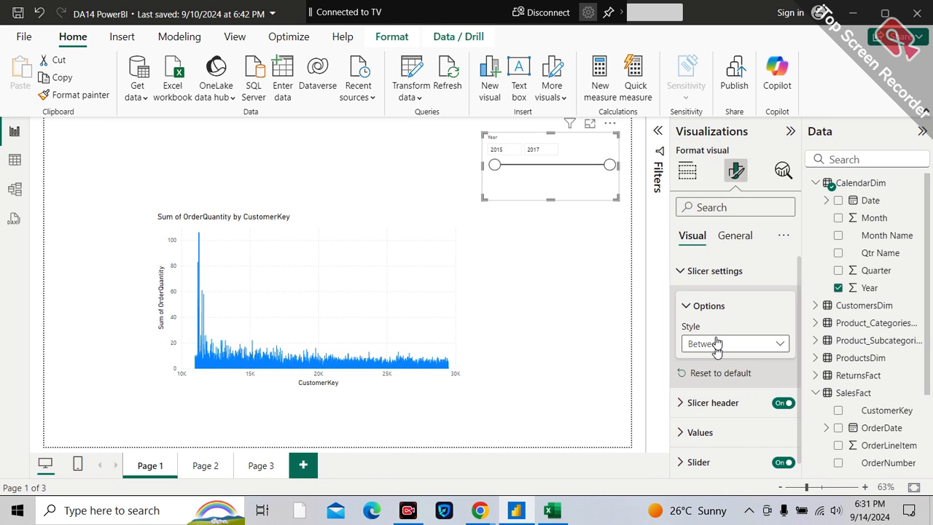
pyautogui.click(717, 344)
pyautogui.click(654, 295)
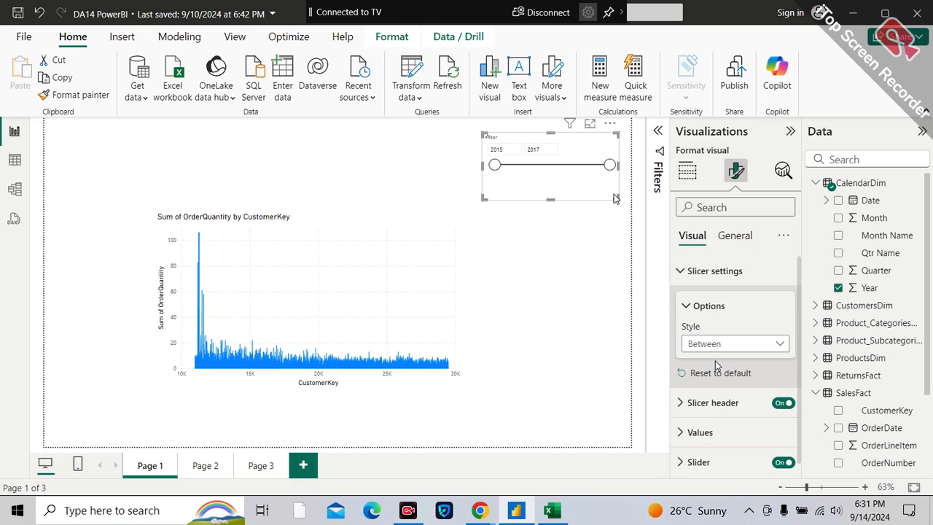
# Shrink the Year slicer, duplicate it and place the copy directly beside the original.
pyautogui.moveTo(610, 195); pyautogui.dragTo(546, 182)
pyautogui.hotkey('ctrl', 'c')
pyautogui.hotkey('ctrl', 'v')
pyautogui.moveTo(543, 181); pyautogui.dragTo(607, 175)
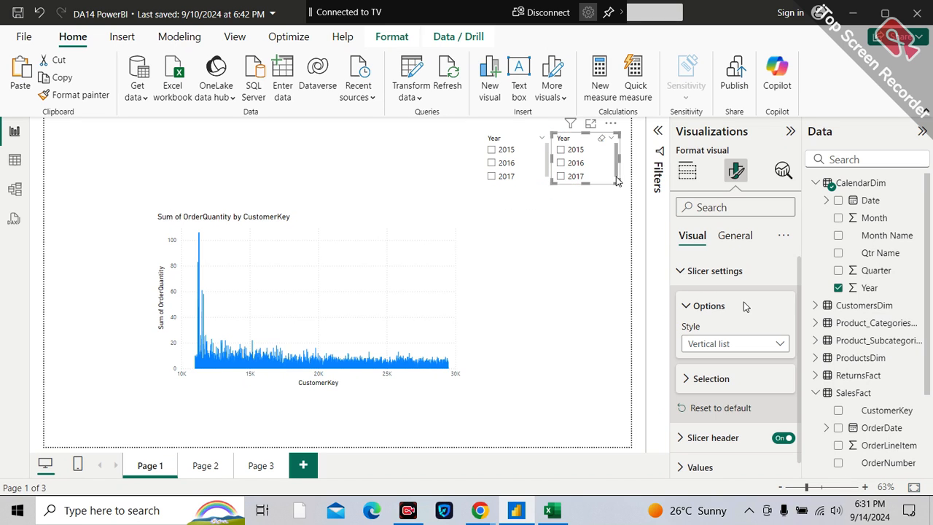
# Replace the copied slicer's Year field with CalendarDim Month Name, and filter the two slicers to 2015 and August.
pyautogui.click(688, 180)
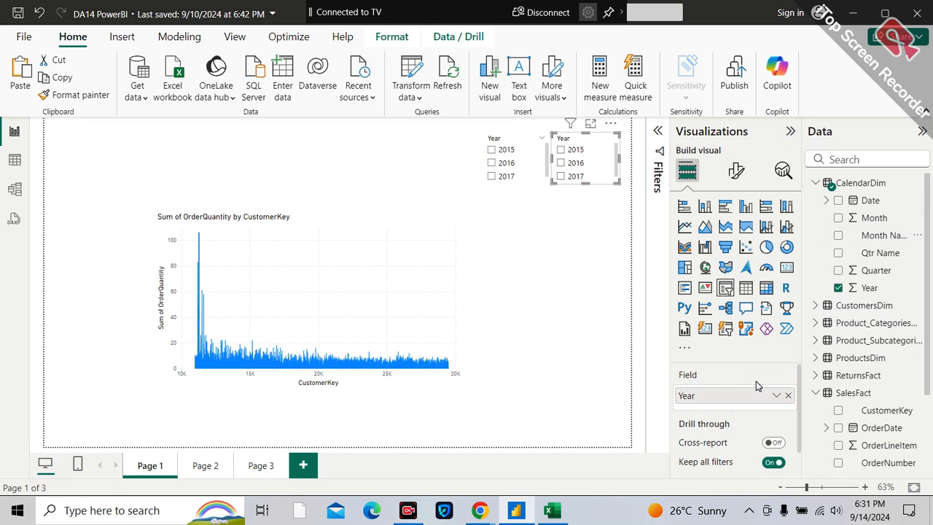
pyautogui.moveTo(873, 237); pyautogui.dragTo(753, 396)
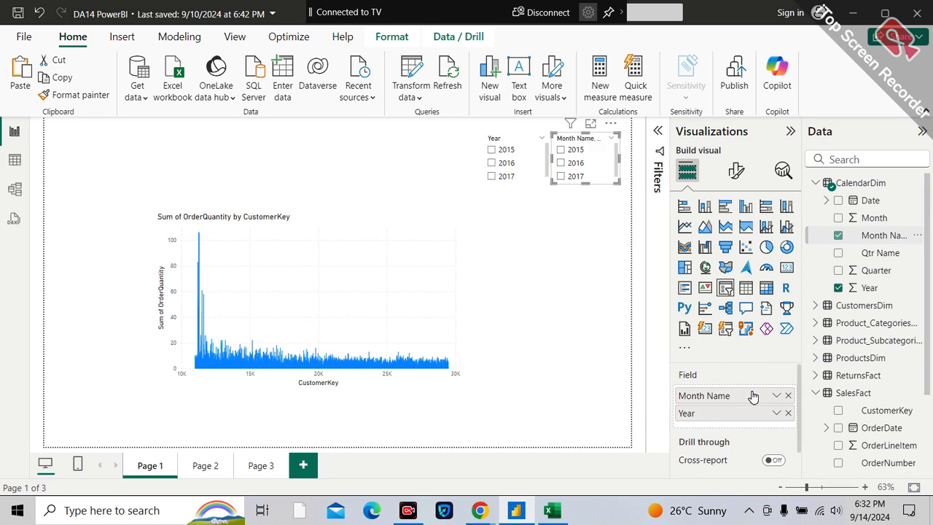
pyautogui.click(789, 413)
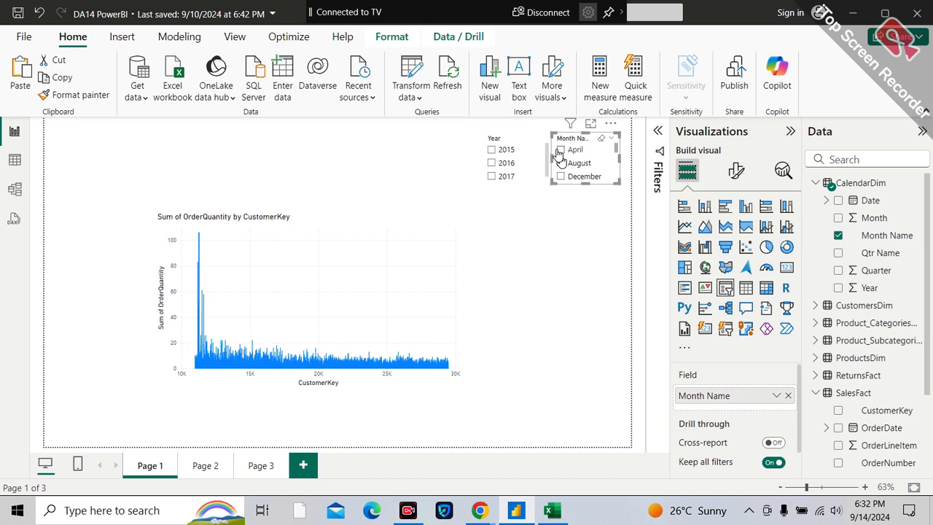
pyautogui.click(500, 153)
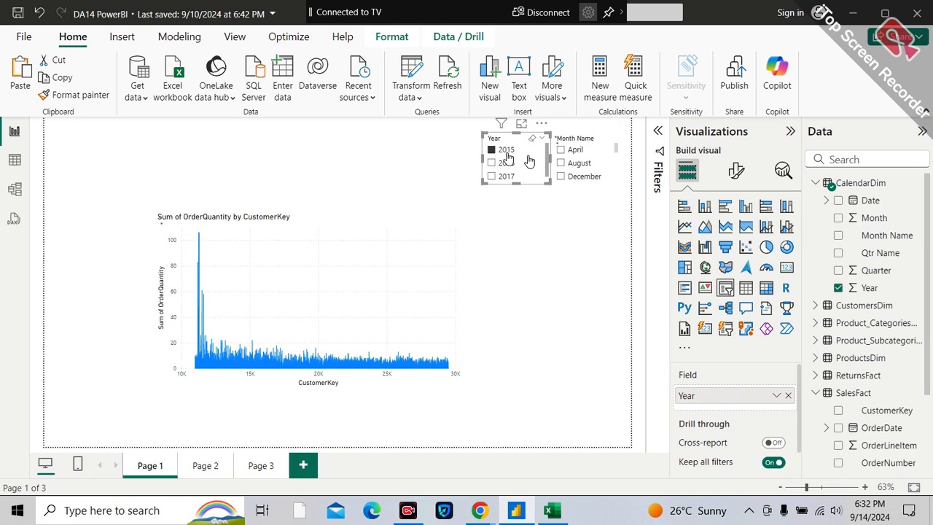
pyautogui.click(573, 165)
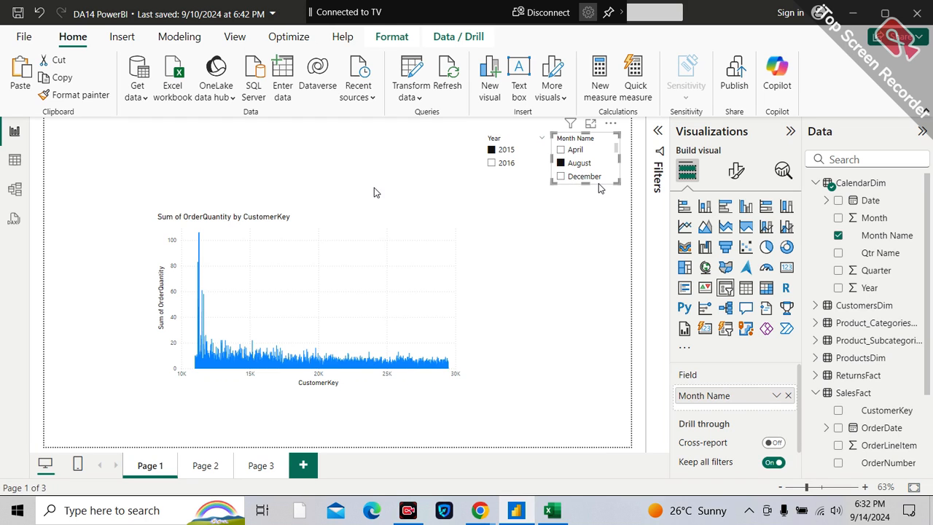
# Create an active one-to-many relationship from CalendarDim Date to SalesFact OrderDate with single cross-filter direction, and check the report chart.
pyautogui.click(15, 192)
pyautogui.moveTo(109, 333); pyautogui.dragTo(315, 303)
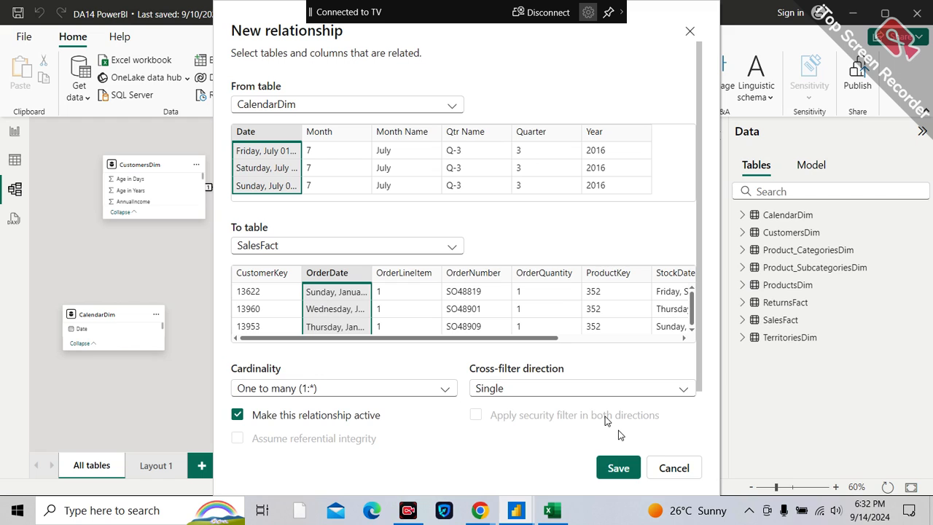
pyautogui.click(617, 465)
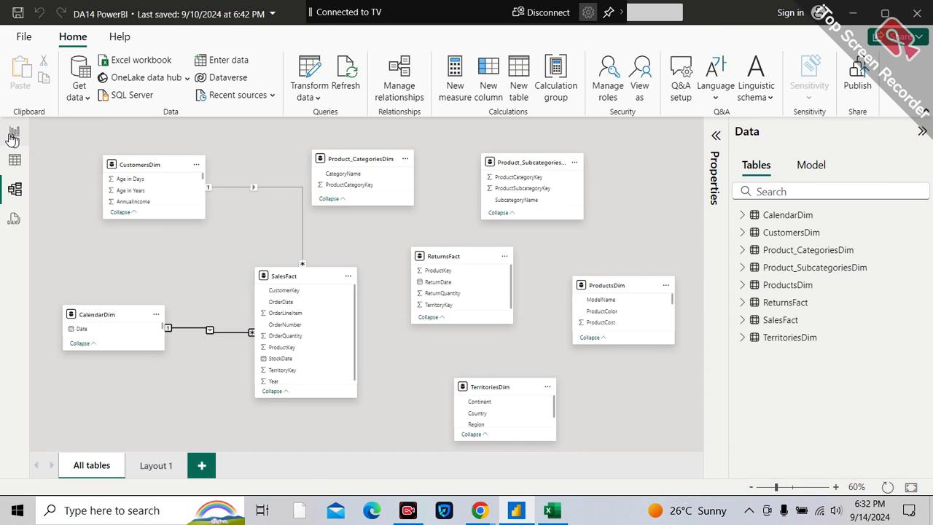
pyautogui.click(11, 137)
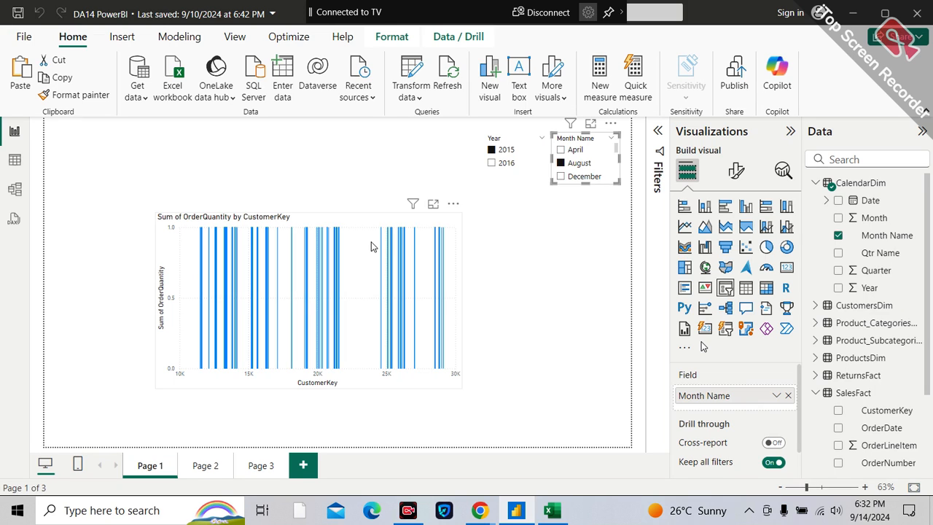
pyautogui.click(458, 254)
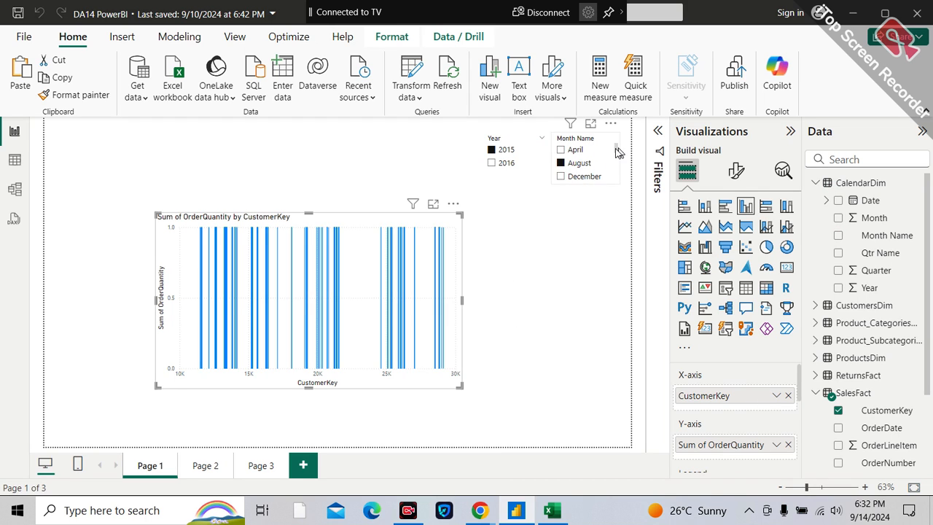
# Add a CalendarDim Date visual beside the chart, switch it from Date Hierarchy to plain Date, and convert it to a slicer.
pyautogui.click(587, 226)
pyautogui.moveTo(882, 209); pyautogui.dragTo(616, 235)
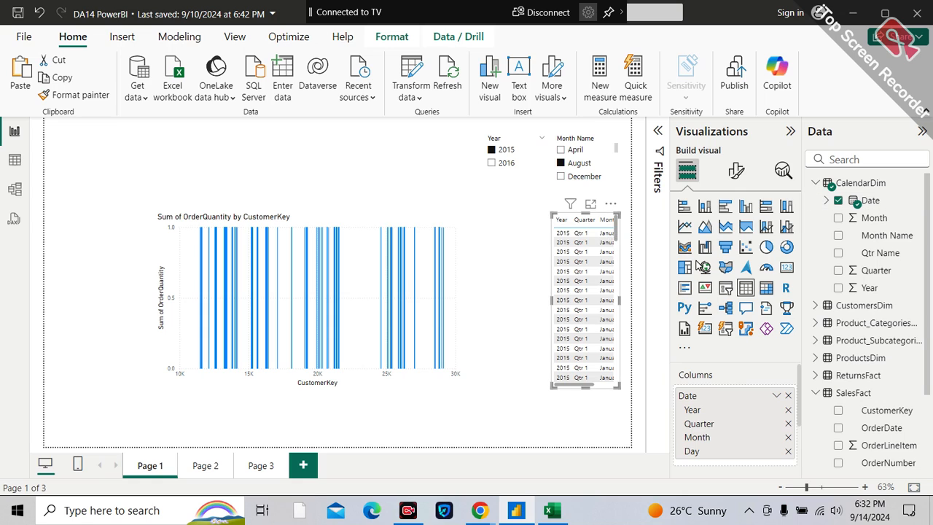
pyautogui.click(777, 396)
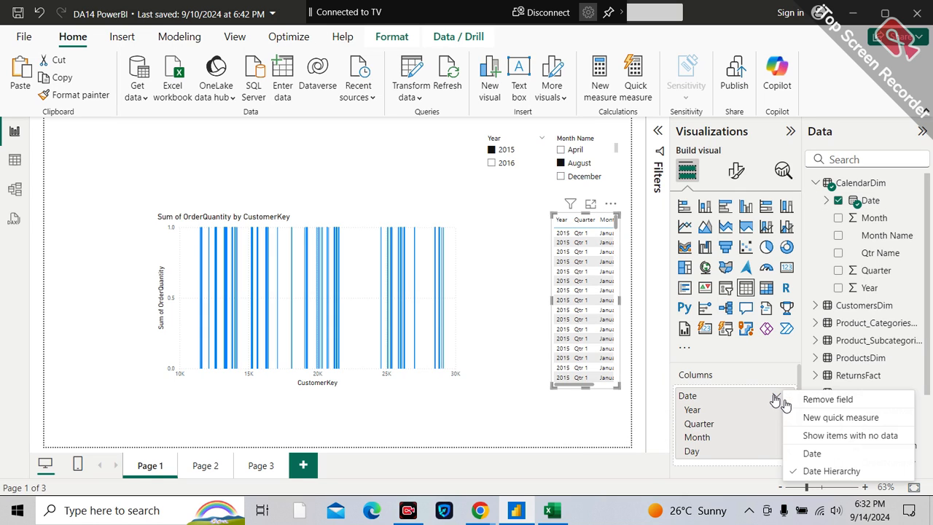
pyautogui.click(810, 454)
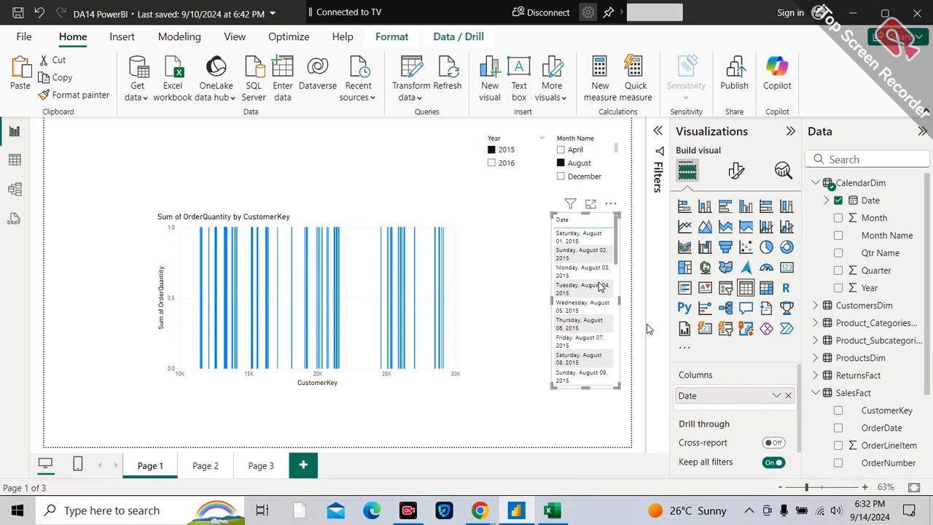
pyautogui.click(731, 289)
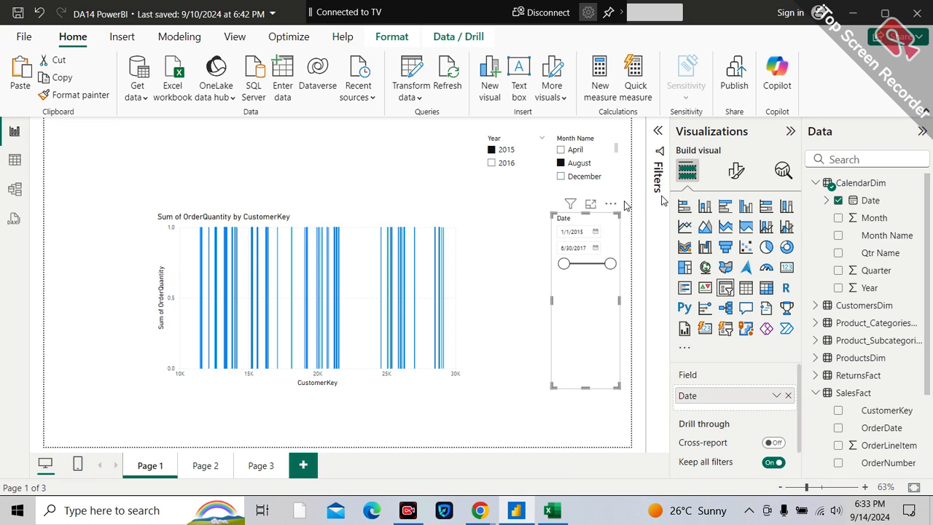
# Change the Date slicer's style to Vertical list.
pyautogui.click(738, 179)
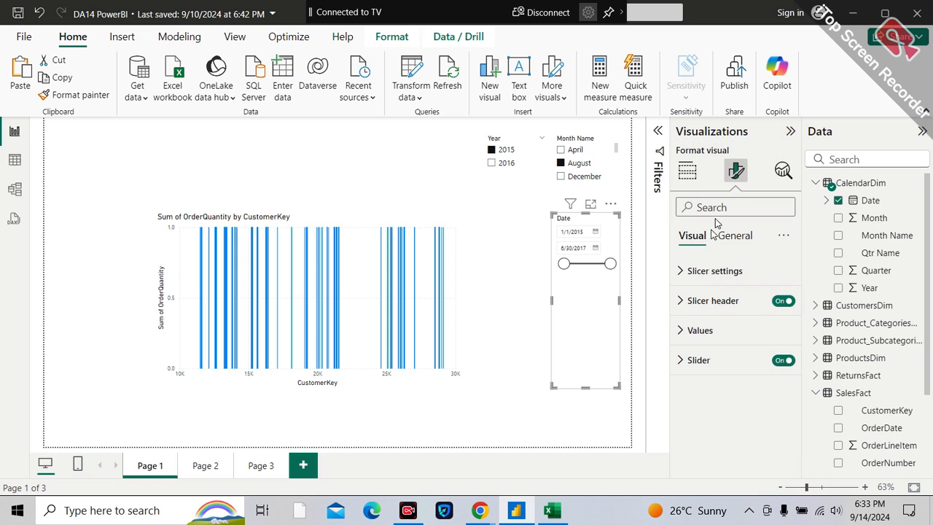
pyautogui.click(708, 270)
pyautogui.click(709, 342)
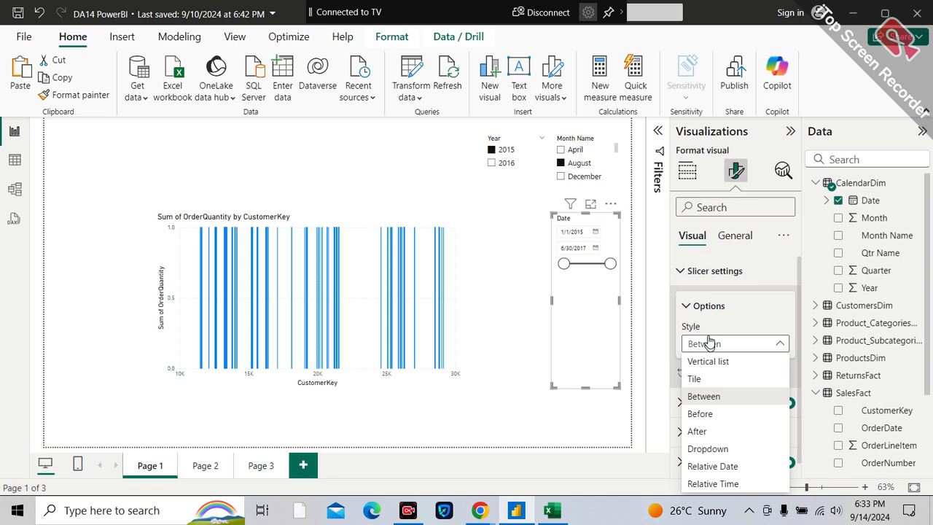
pyautogui.click(713, 362)
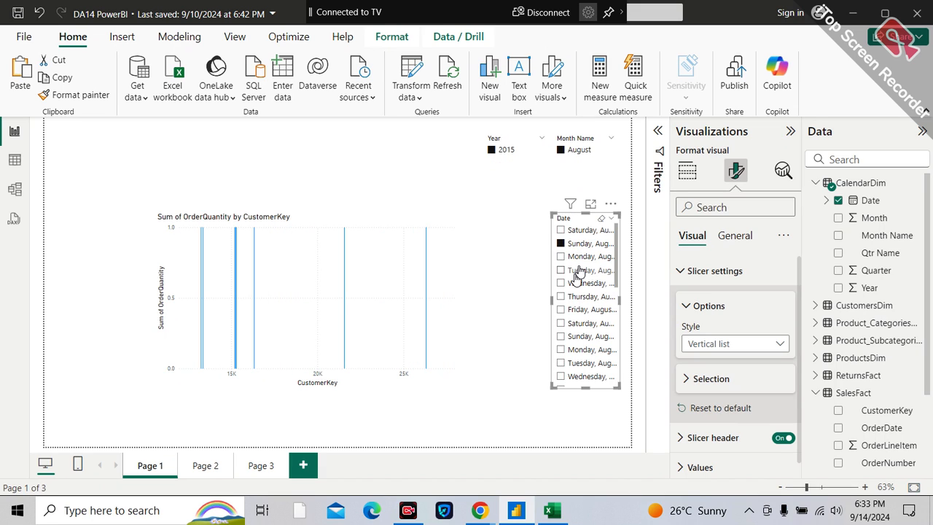
# Filter the chart by several individual August dates in the Date slicer, finishing on a Thursday.
pyautogui.click(577, 270)
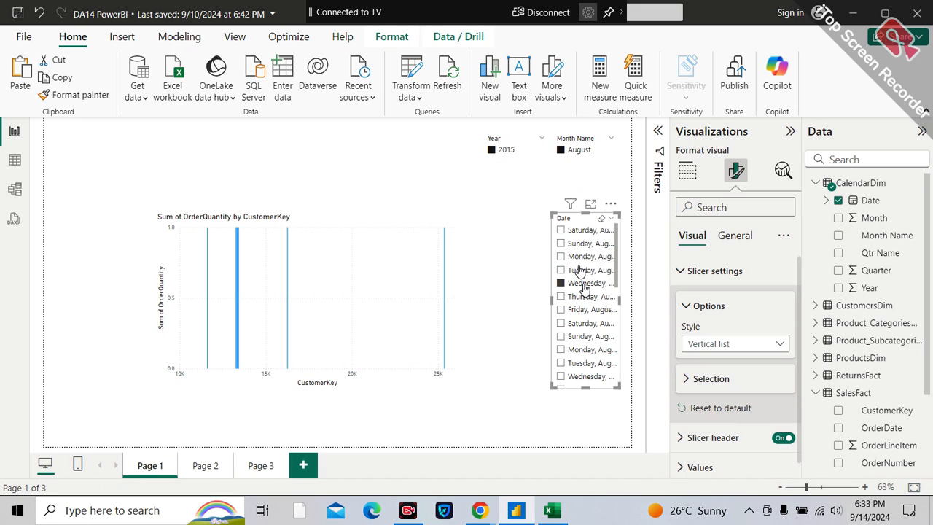
pyautogui.scroll(-3, 589, 339)
pyautogui.click(589, 339)
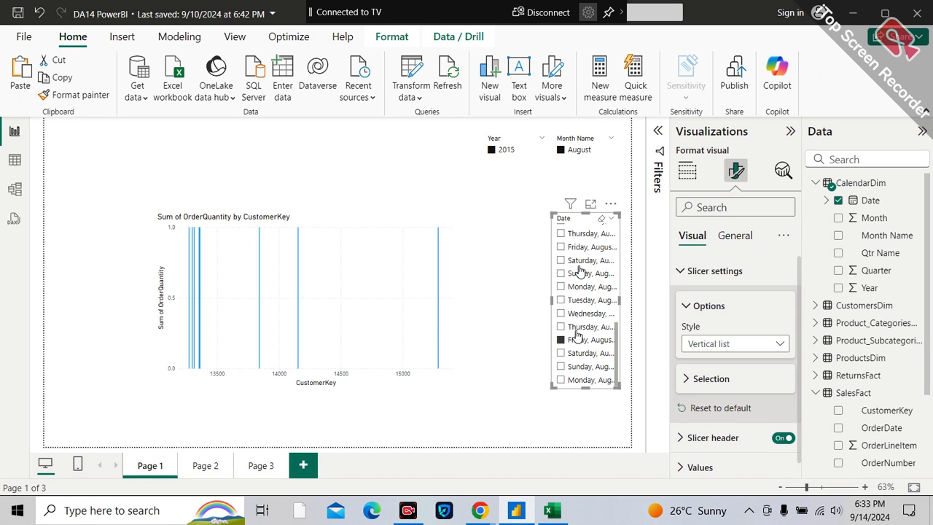
pyautogui.click(583, 366)
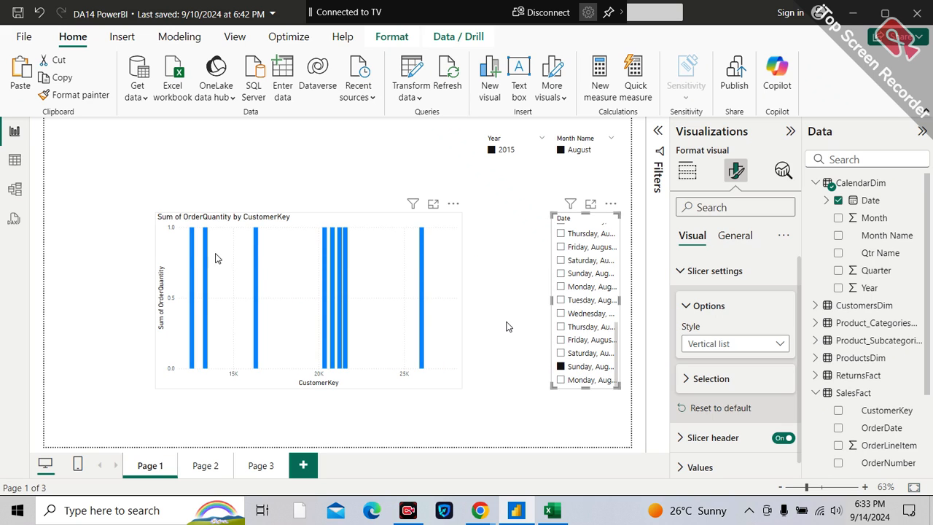
pyautogui.click(580, 327)
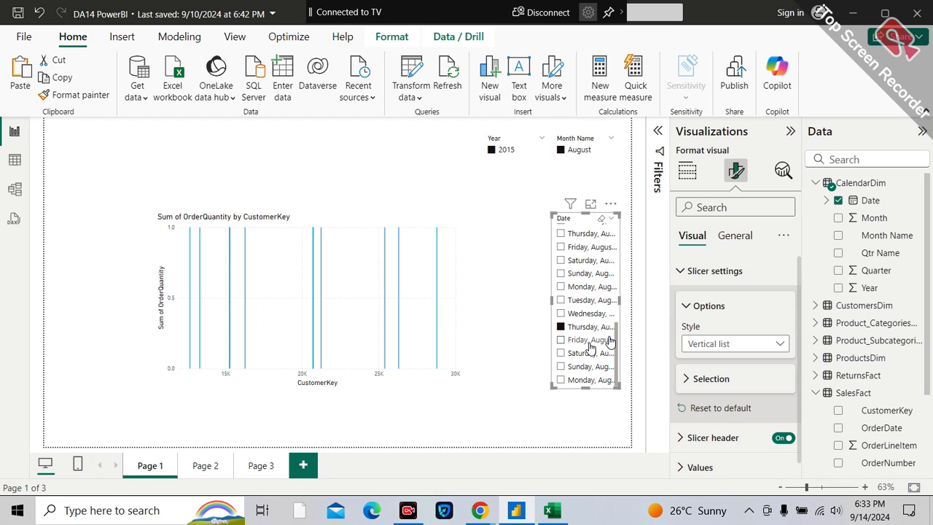
pyautogui.click(611, 342)
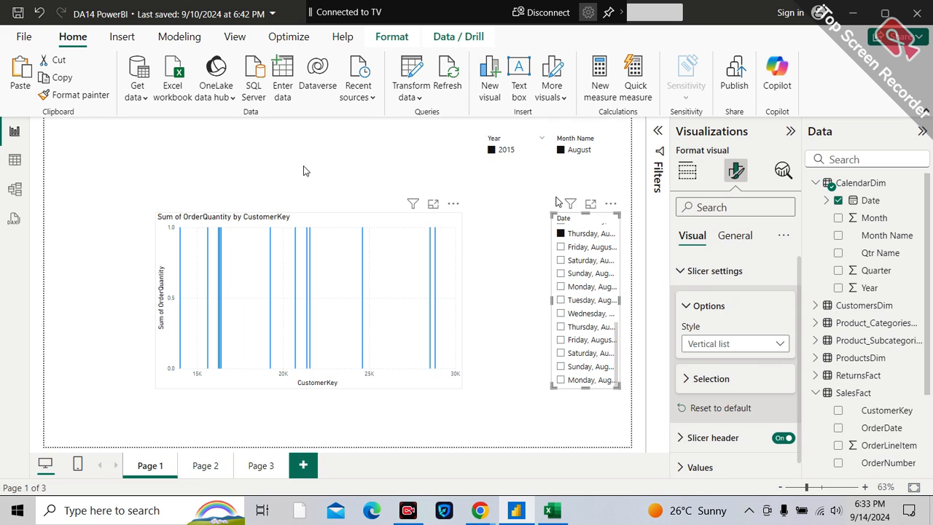
# Convert the OrderQuantity by CustomerKey chart into a table visual and reposition it in the open area beside the Date slicer.
pyautogui.moveTo(386, 225); pyautogui.dragTo(302, 165)
pyautogui.click(686, 172)
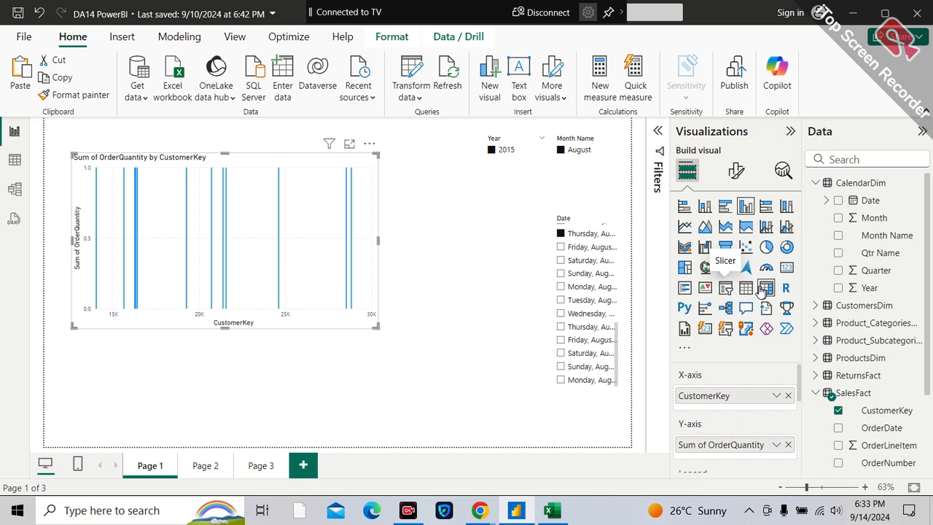
pyautogui.click(747, 288)
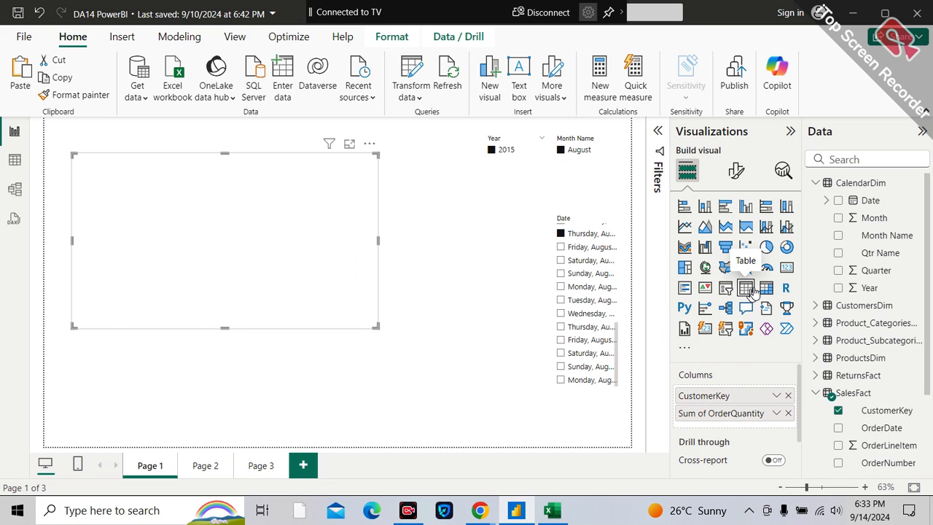
pyautogui.moveTo(279, 241); pyautogui.dragTo(337, 297)
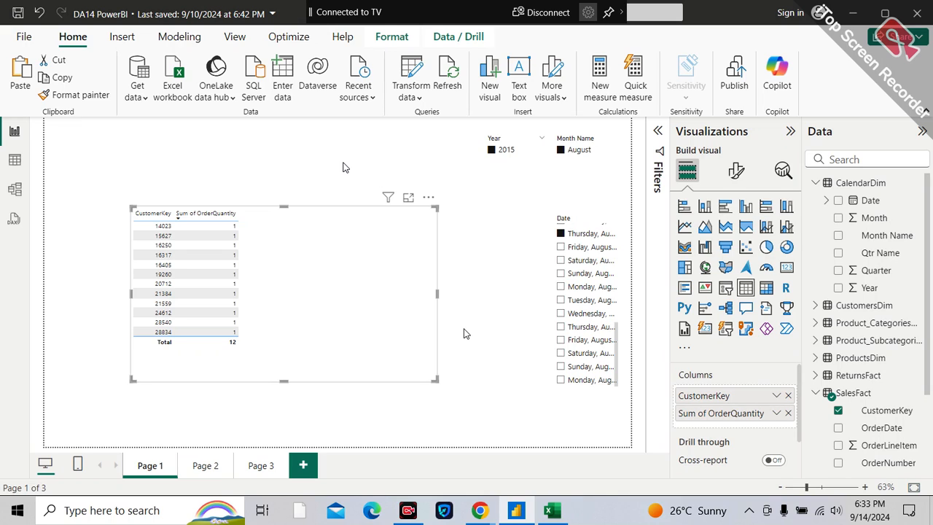
pyautogui.click(345, 167)
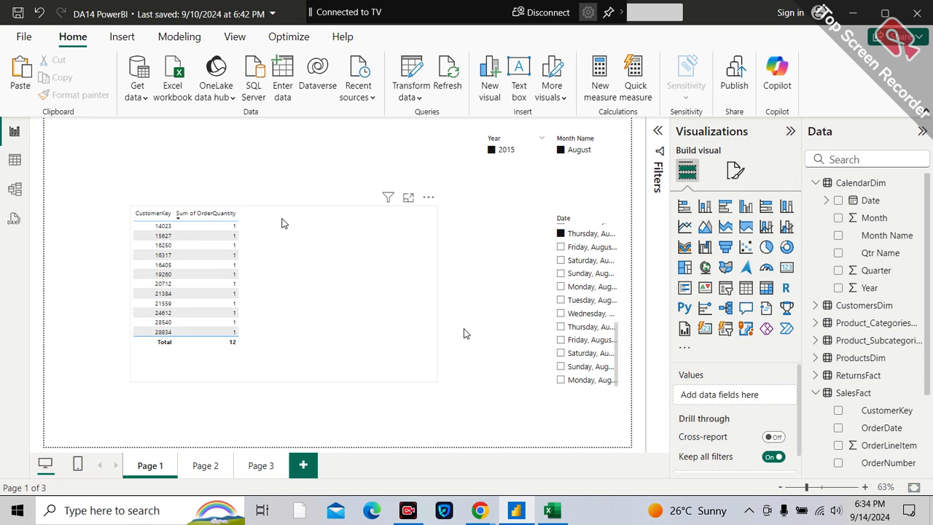
pyautogui.click(310, 299)
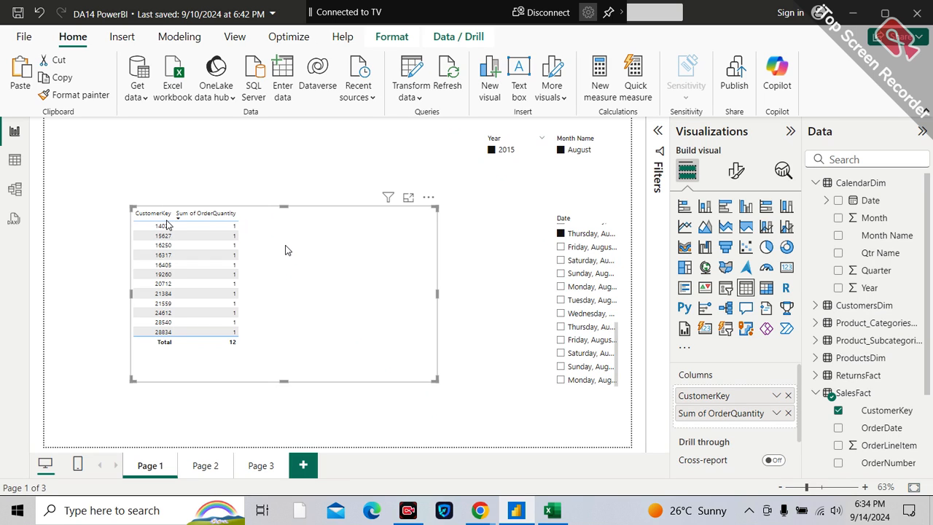
# Delete the relationship between CustomersDim and SalesFact in the model, and enlarge the CustomersDim card to show CustomerKey.
pyautogui.click(16, 187)
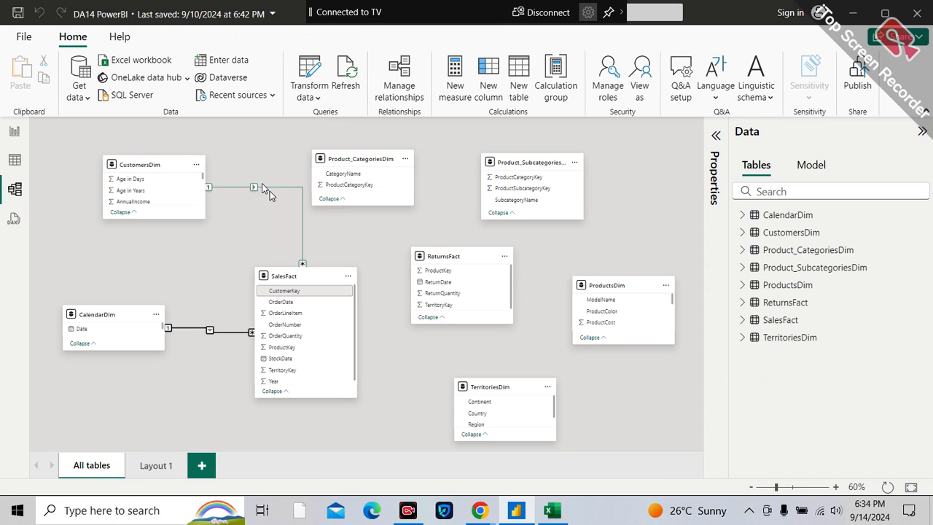
pyautogui.rightClick(273, 189)
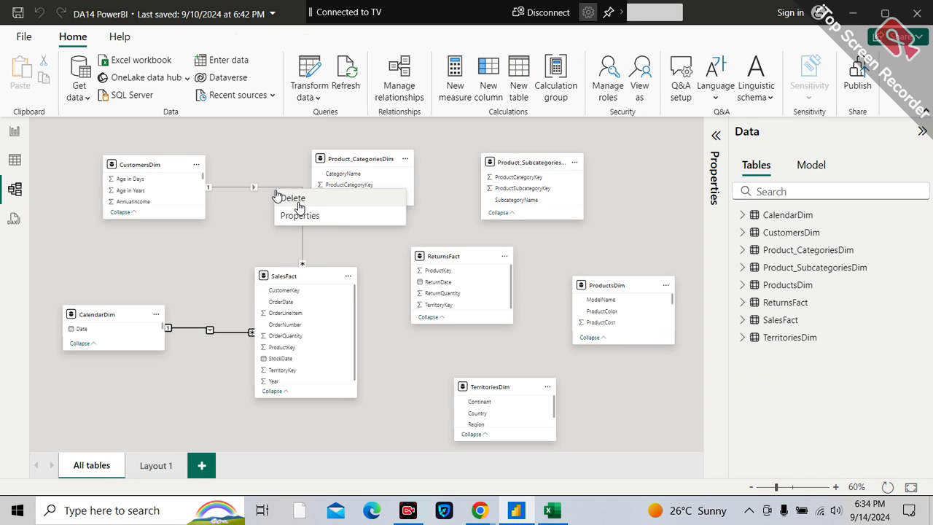
pyautogui.click(295, 200)
pyautogui.click(551, 288)
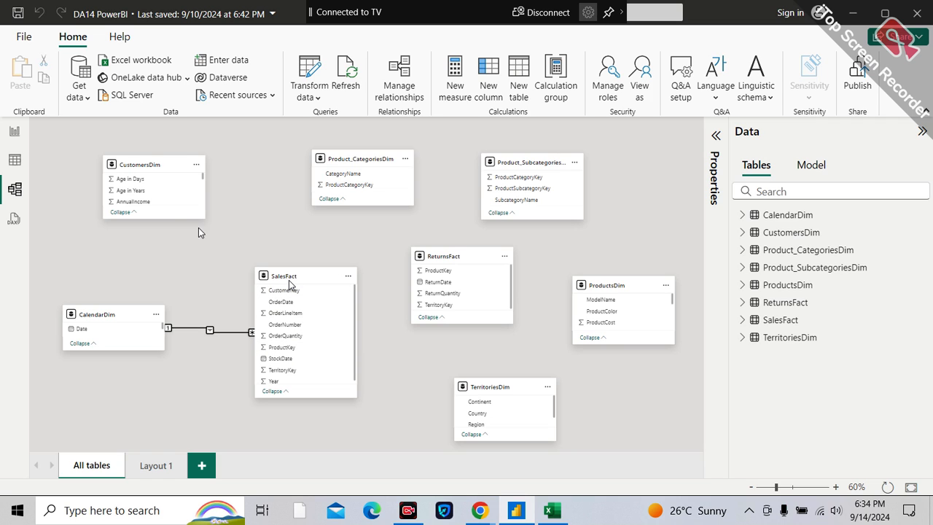
pyautogui.moveTo(136, 219); pyautogui.dragTo(135, 256)
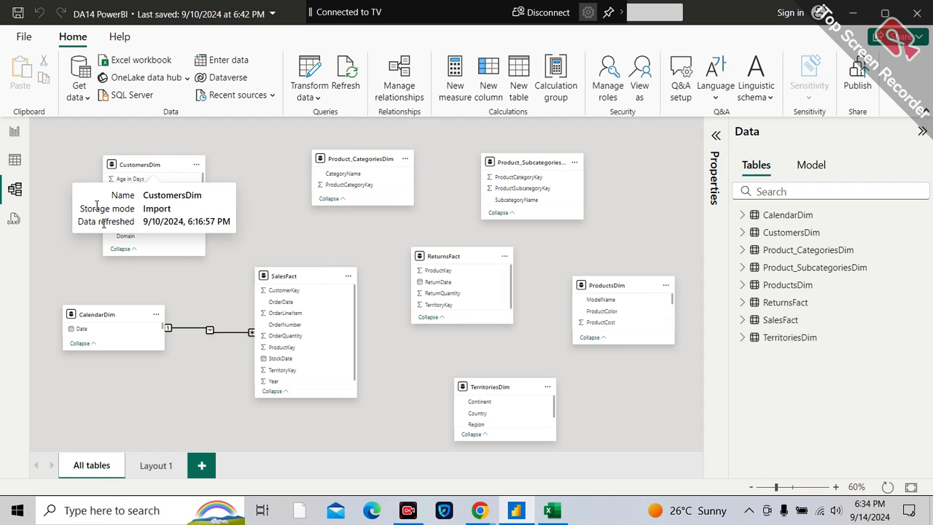
# Add CustomersDim Full Name to the report table between CustomerKey and Sum of OrderQuantity, and read the visual's error details.
pyautogui.click(16, 134)
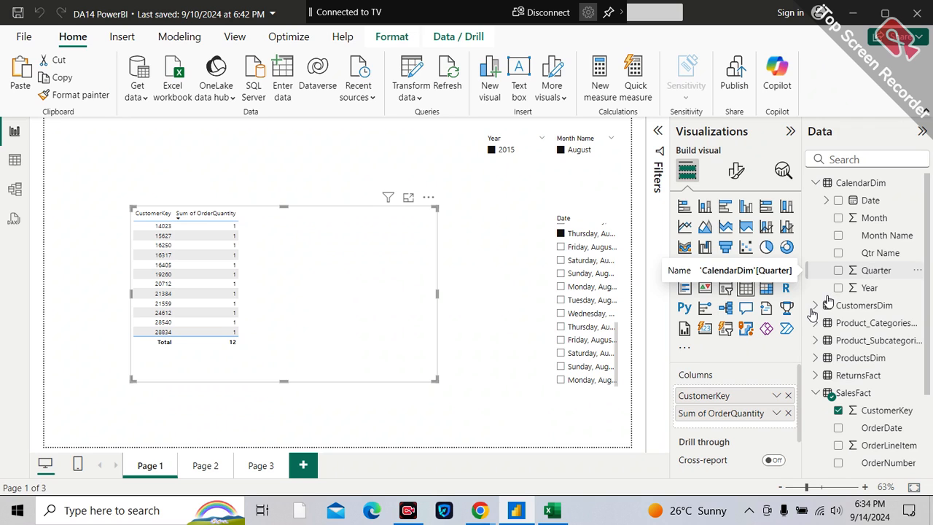
pyautogui.click(875, 270)
pyautogui.click(815, 182)
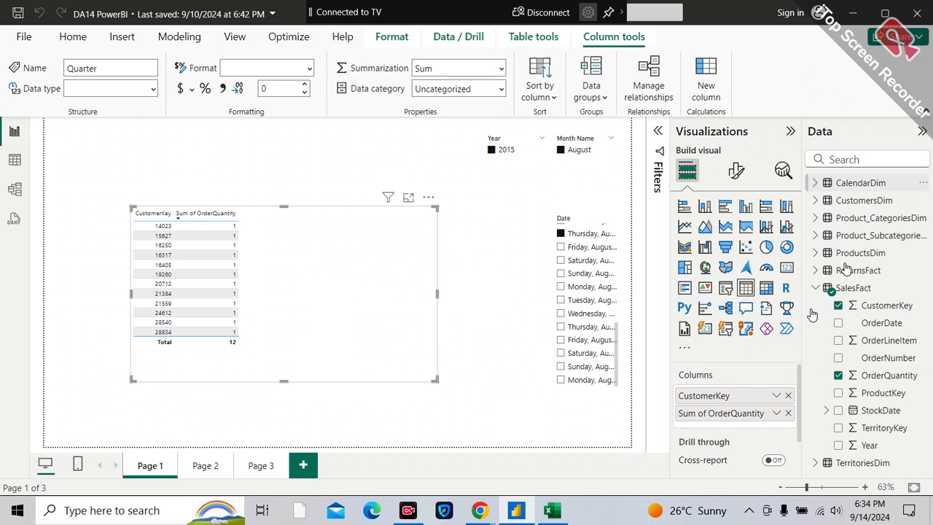
pyautogui.click(815, 201)
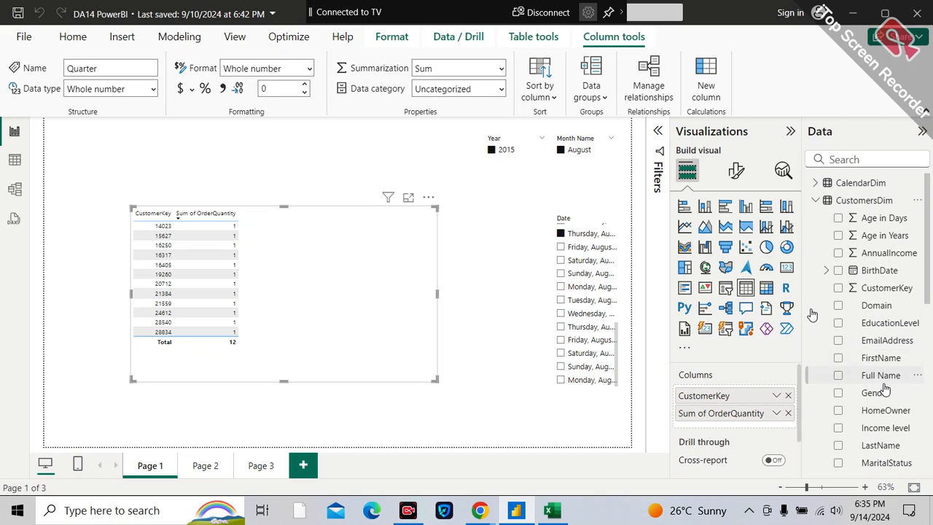
pyautogui.moveTo(884, 383); pyautogui.dragTo(754, 414)
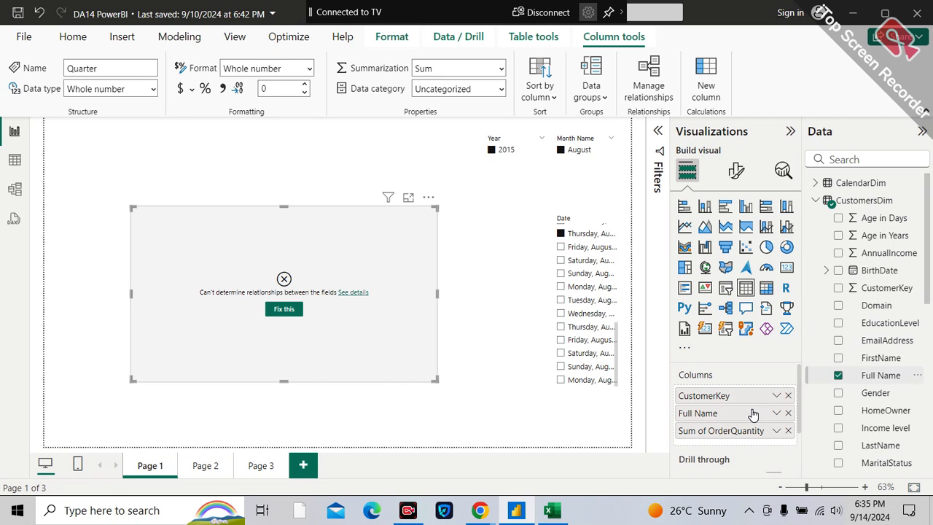
pyautogui.click(351, 292)
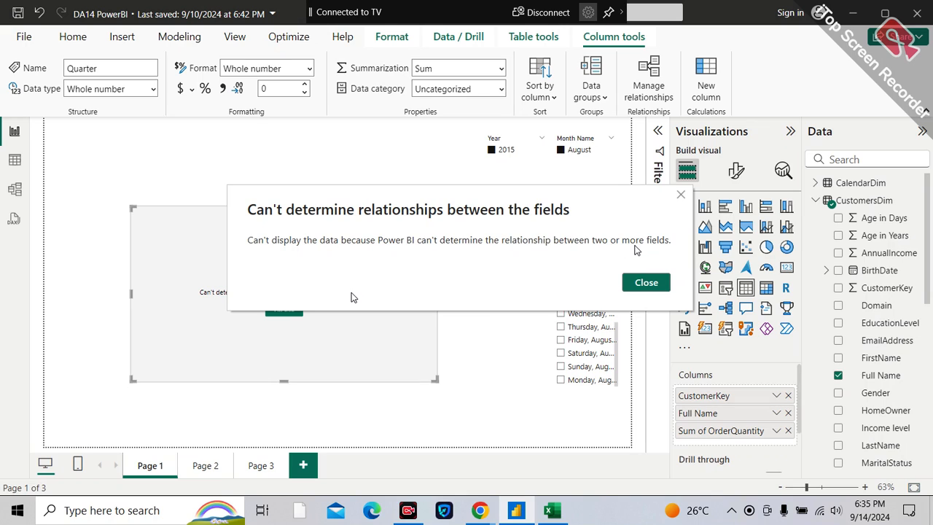
pyautogui.click(641, 282)
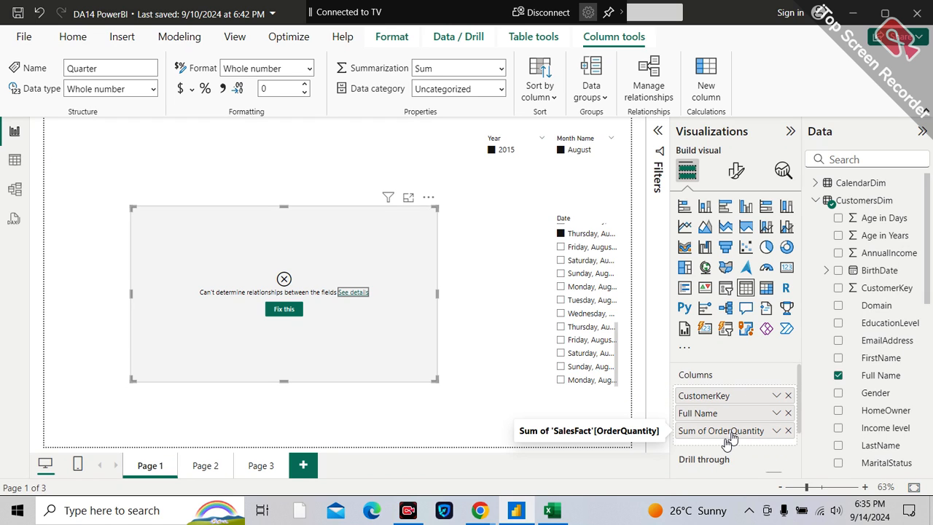
# Create a relationship from CustomersDim CustomerKey to SalesFact CustomerKey in the model.
pyautogui.click(15, 163)
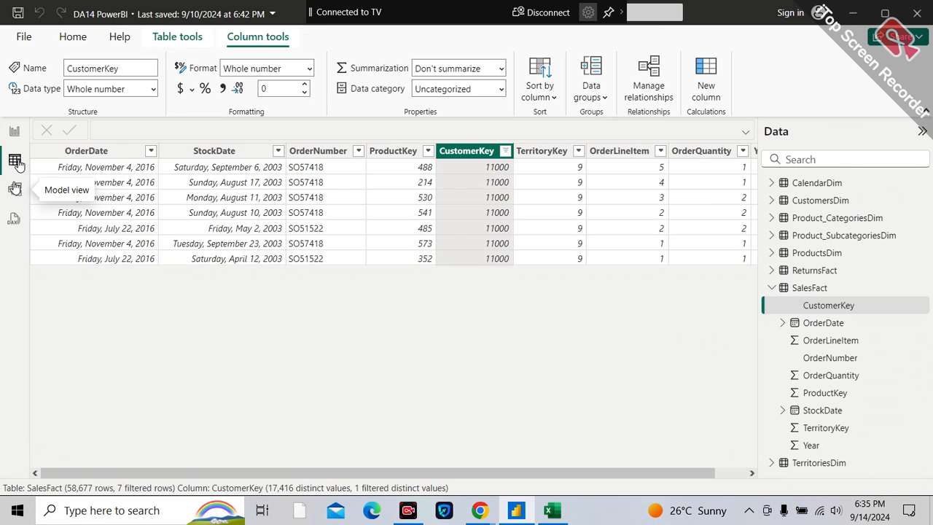
pyautogui.click(17, 192)
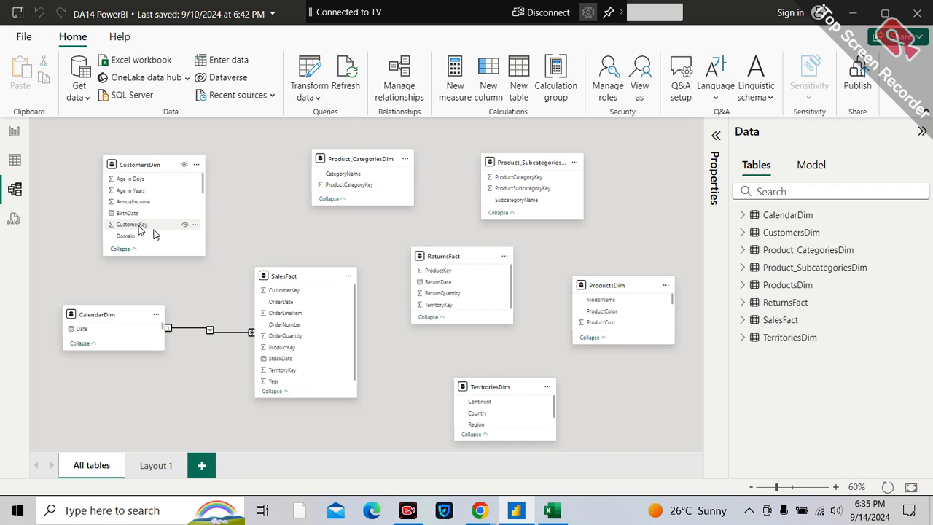
pyautogui.moveTo(141, 228); pyautogui.dragTo(315, 293)
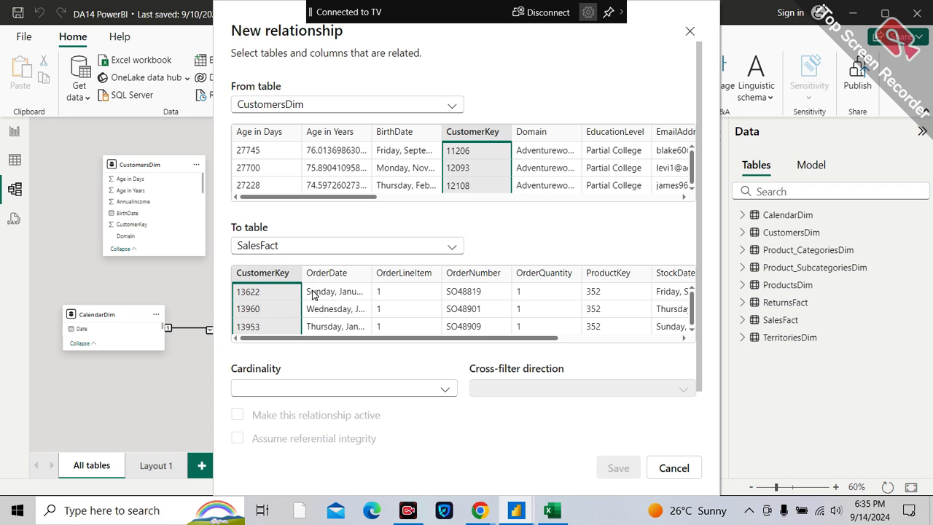
pyautogui.click(625, 467)
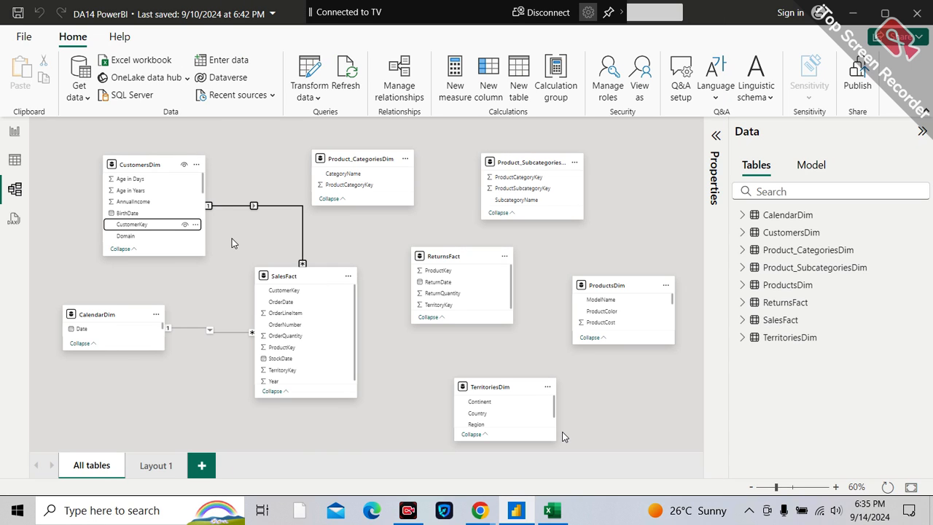
# Check the report table and remove its CustomerKey column, keeping Full Name and Sum of OrderQuantity.
pyautogui.click(16, 134)
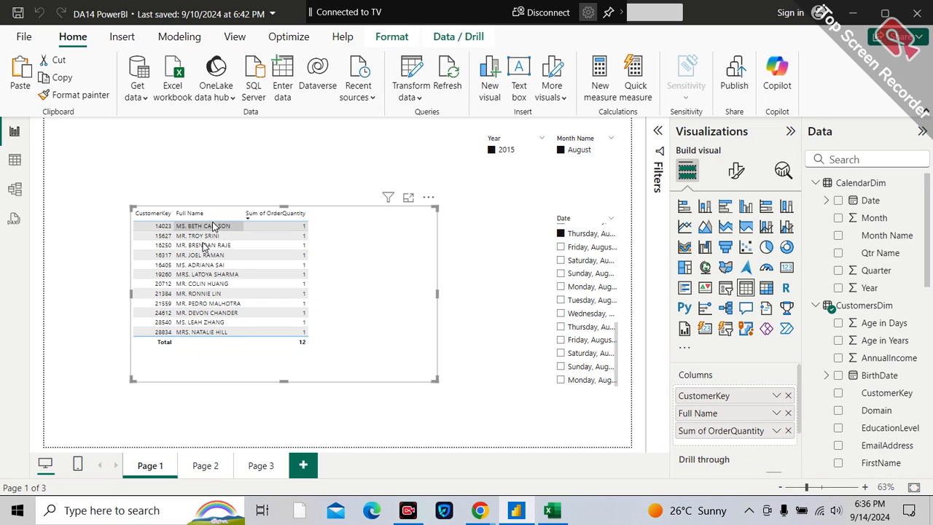
pyautogui.click(788, 396)
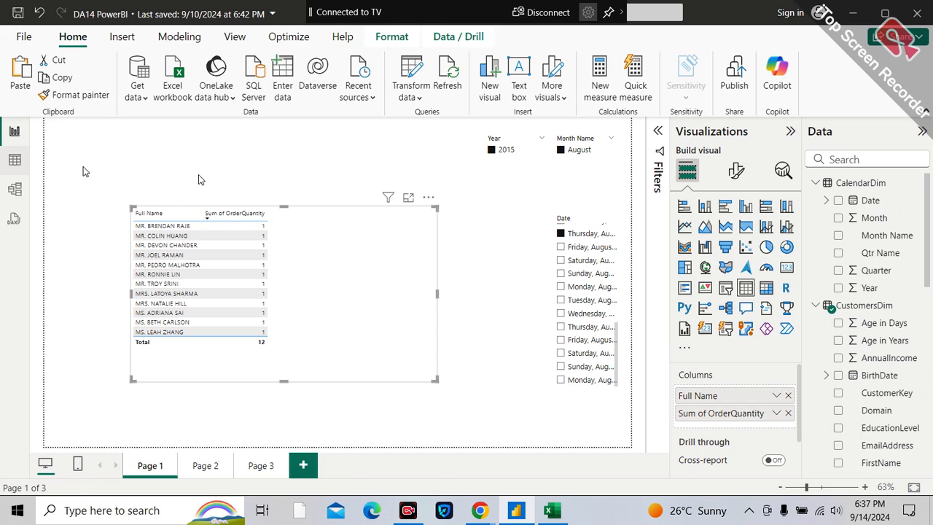
# Examine how CustomersDim and CalendarDim link to SalesFact in the model, and review the SalesFact table's data.
pyautogui.click(15, 159)
pyautogui.click(16, 196)
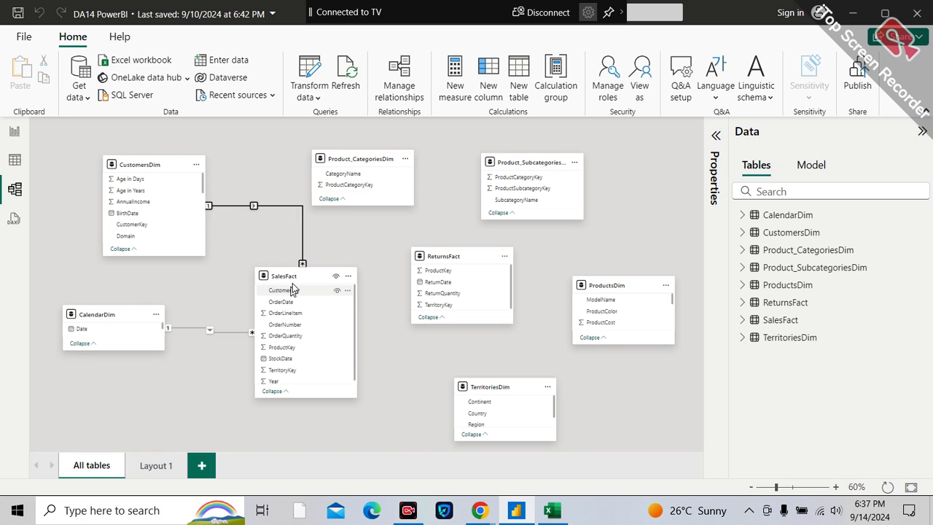
pyautogui.click(101, 311)
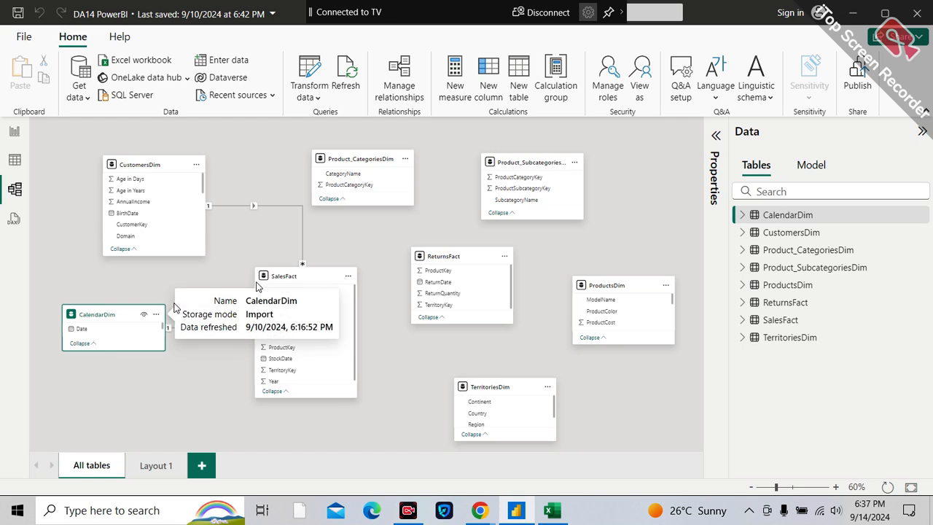
pyautogui.click(280, 276)
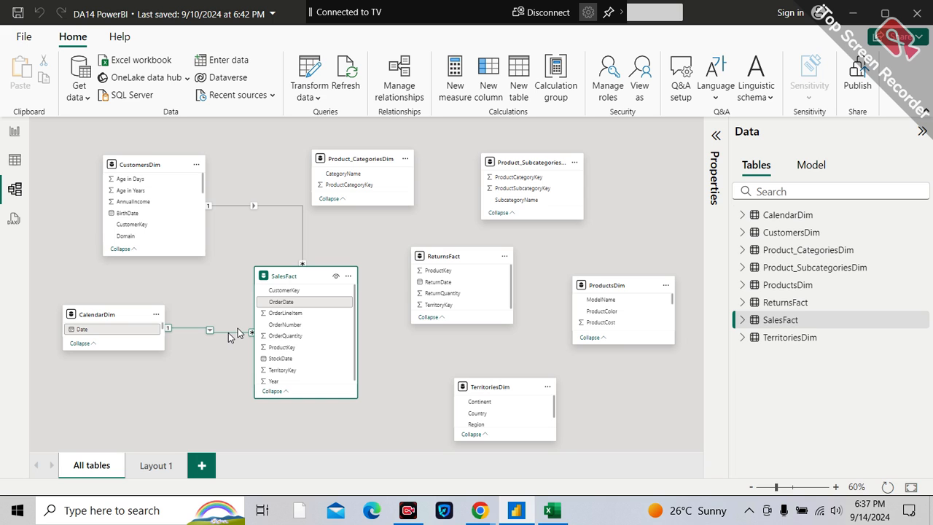
pyautogui.click(16, 134)
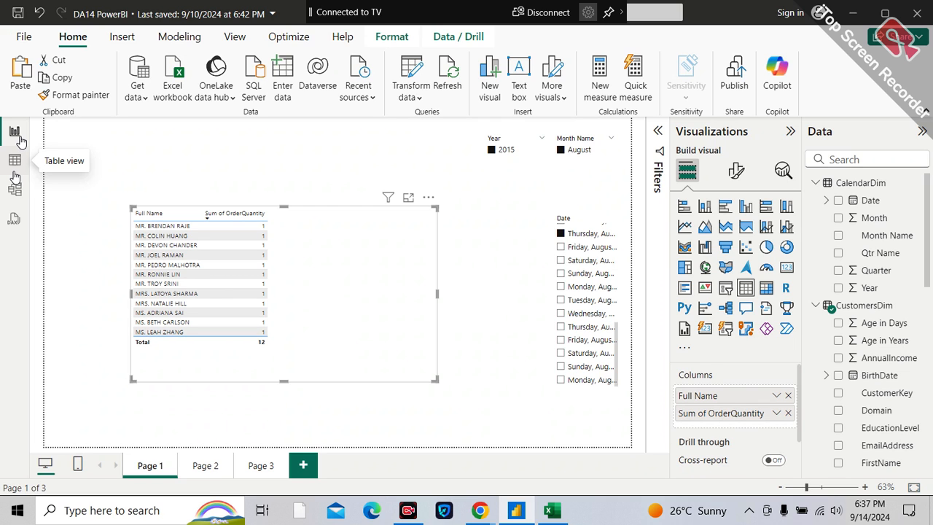
pyautogui.click(14, 160)
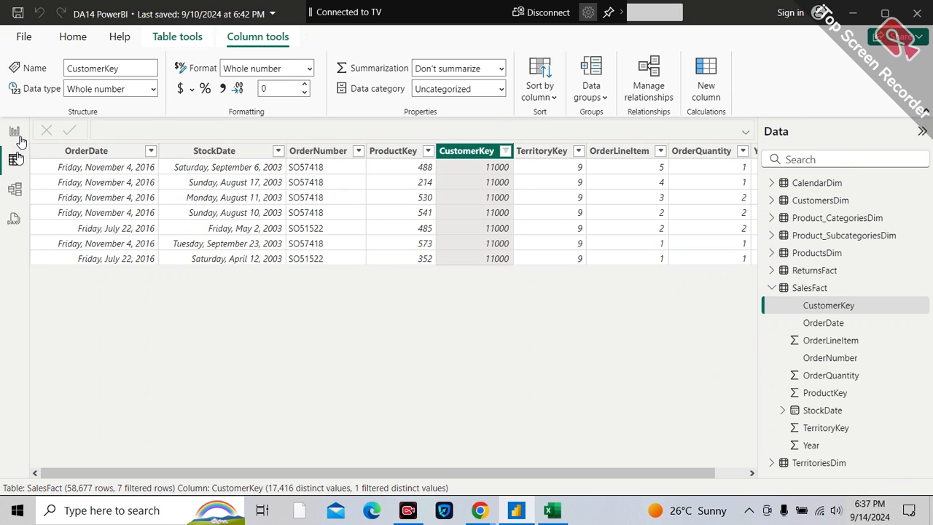
pyautogui.click(779, 289)
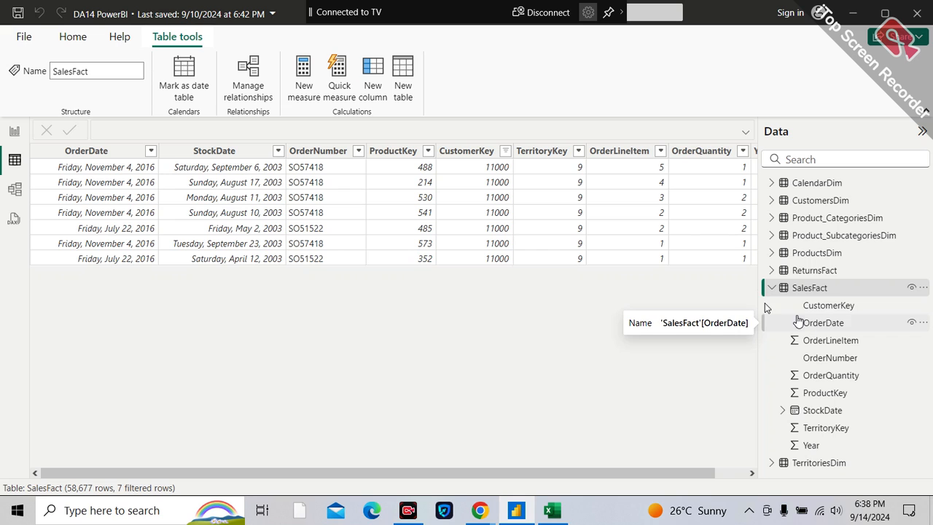
# Clear all filters on the SalesFact table data.
pyautogui.click(8, 127)
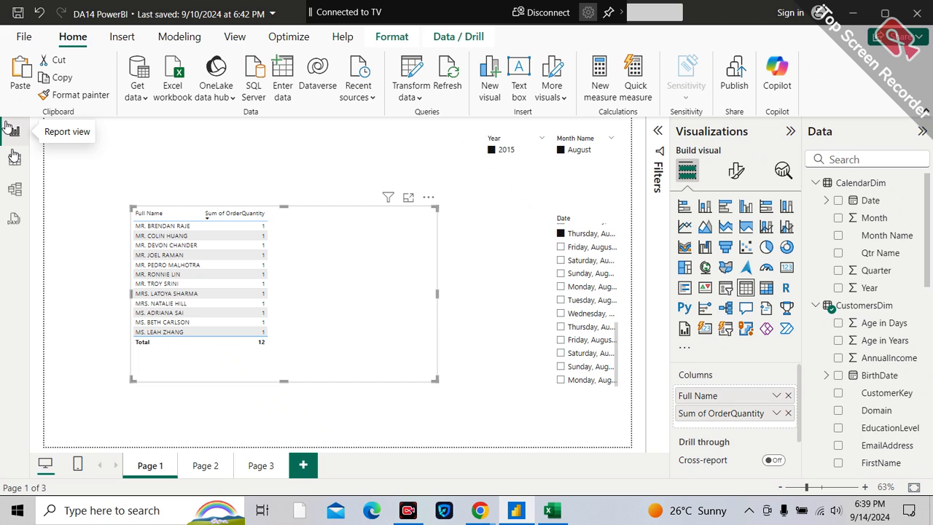
pyautogui.click(13, 159)
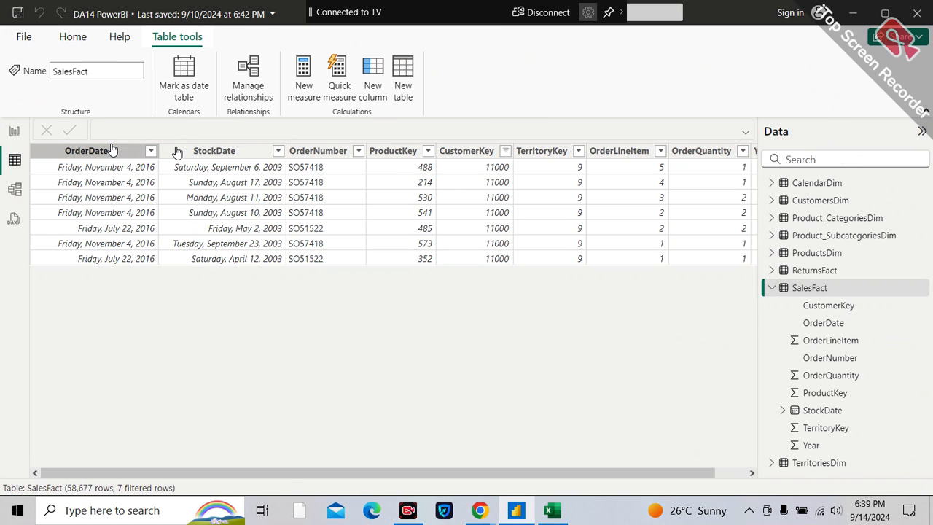
pyautogui.click(142, 150)
pyautogui.click(151, 150)
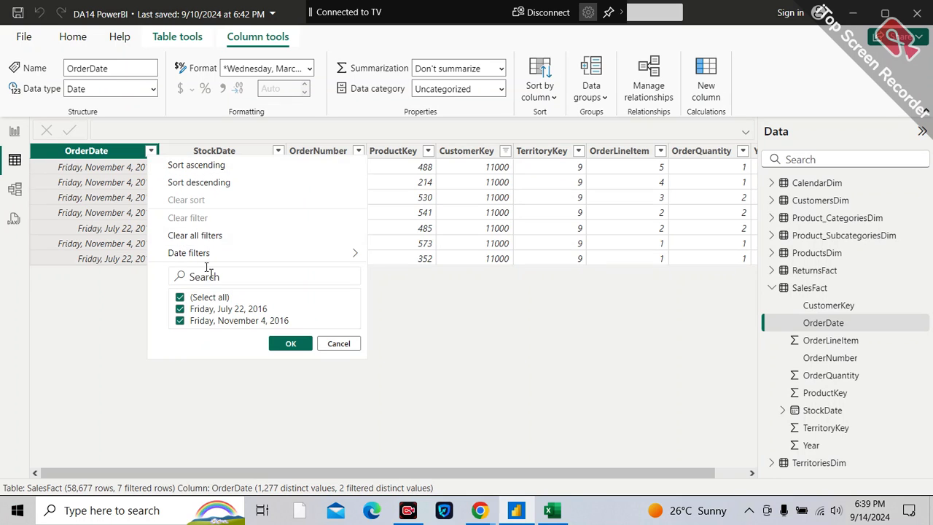
pyautogui.click(208, 235)
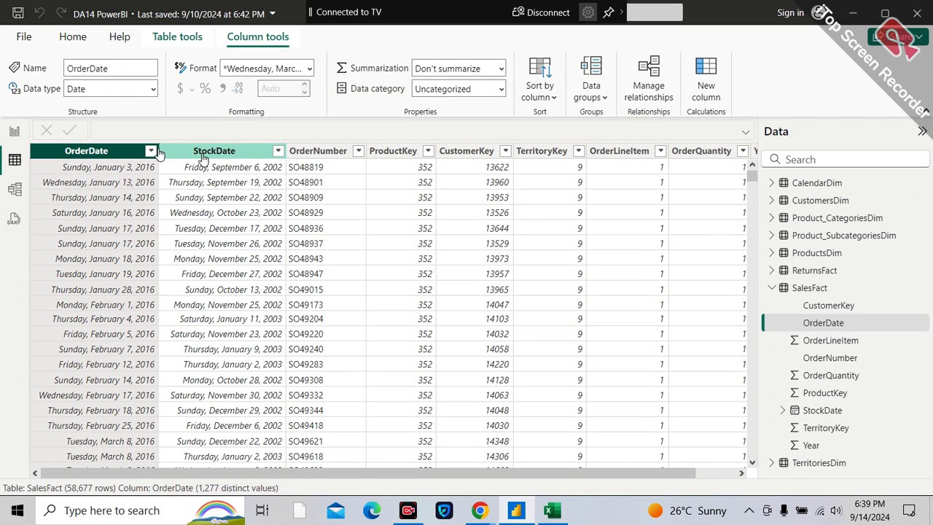
# Compare the OrderDate and StockDate columns in the SalesFact data and check the report page again.
pyautogui.hscroll(2, 546, 239)
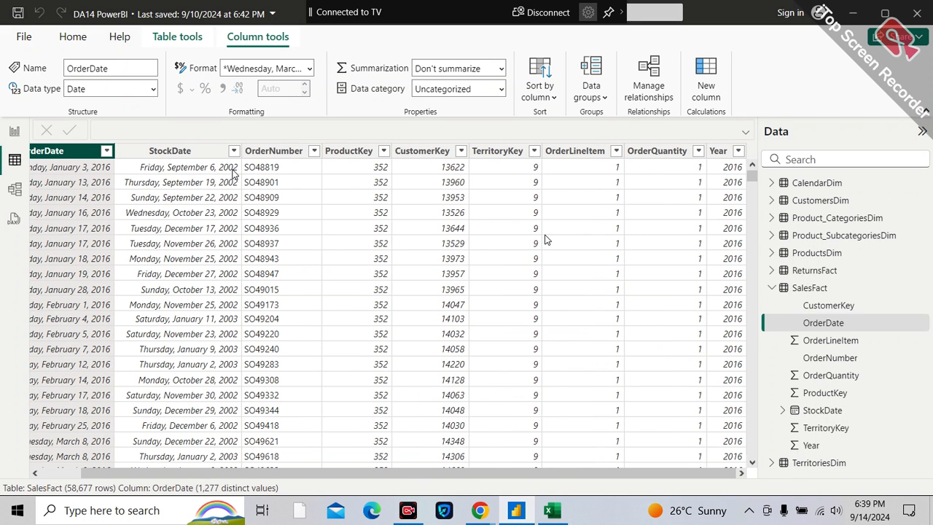
pyautogui.hscroll(-2, 547, 239)
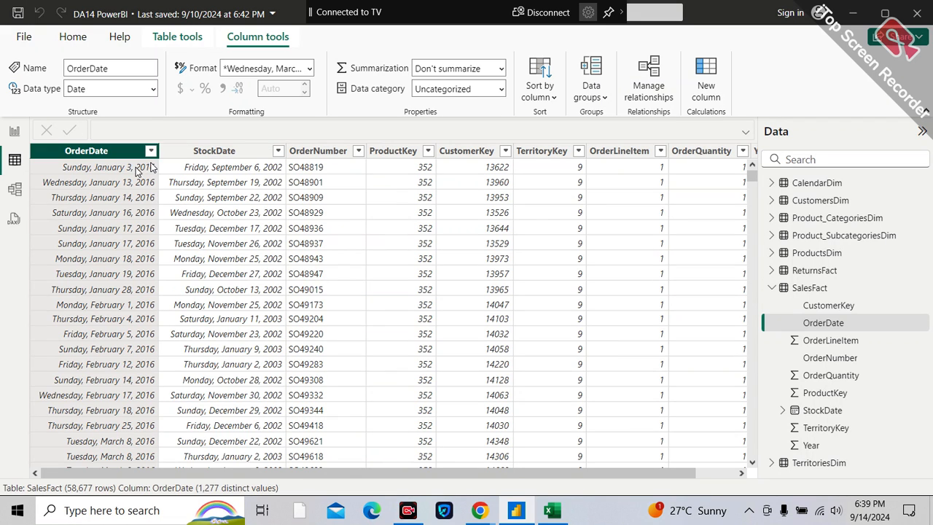
pyautogui.click(222, 153)
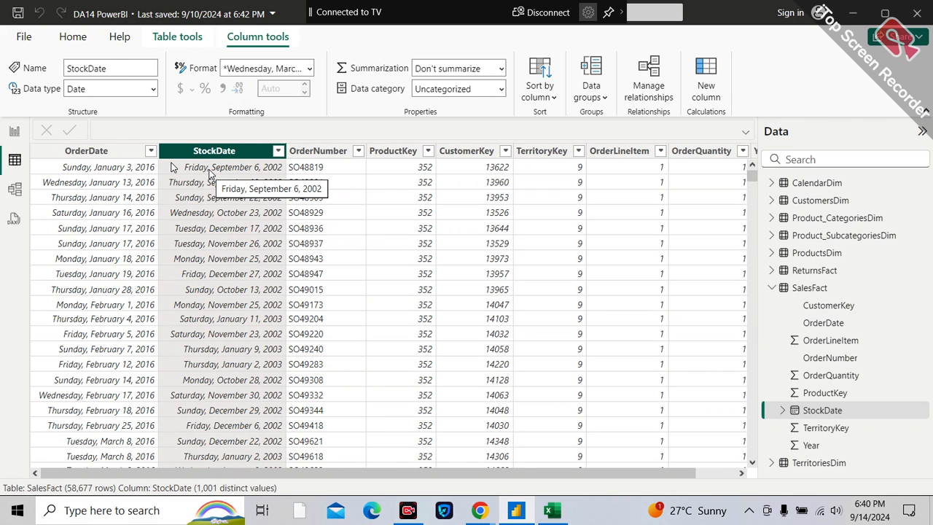
pyautogui.click(122, 157)
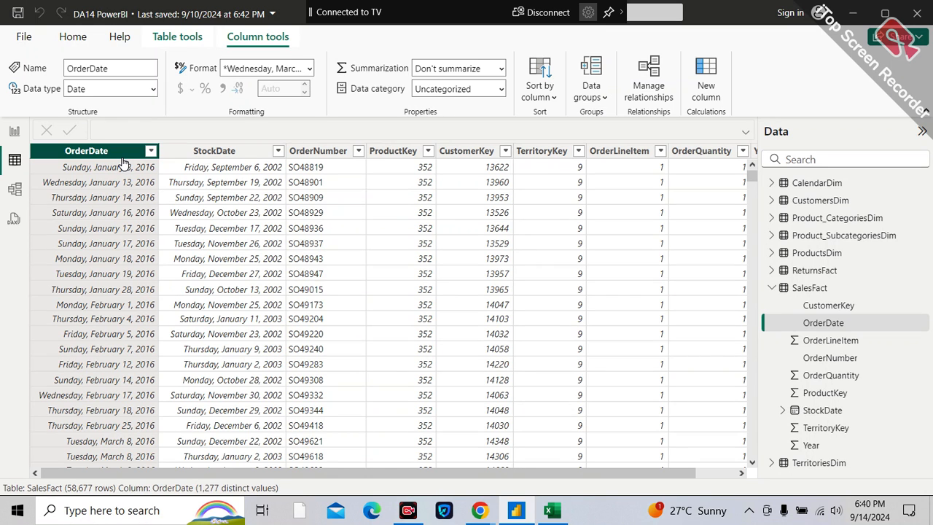
pyautogui.click(9, 131)
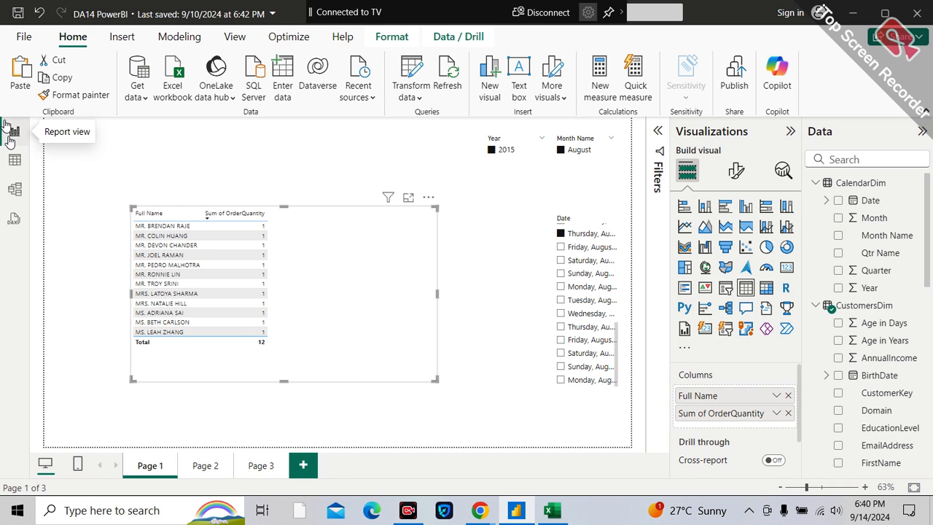
pyautogui.click(14, 160)
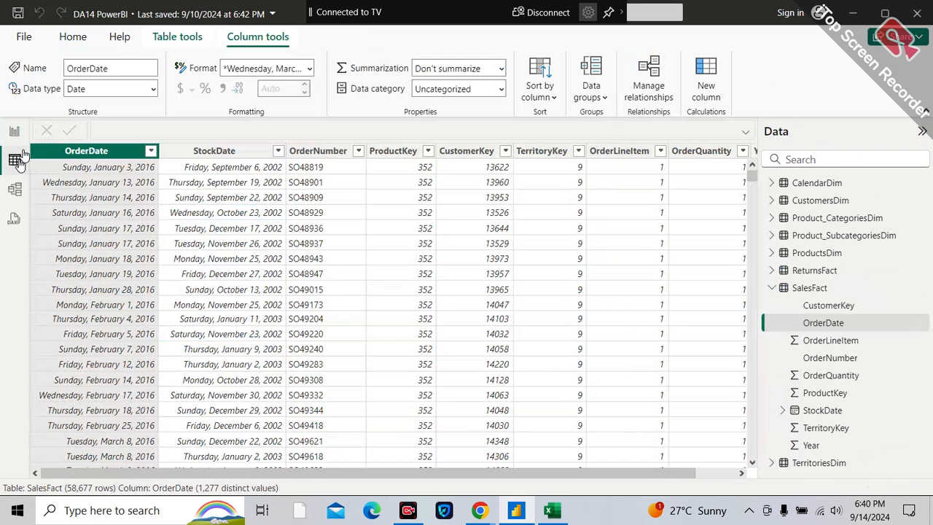
# Try an active link from CalendarDim Date to SalesFact StockDate, and save it as an inactive one-to-many relationship.
pyautogui.click(15, 191)
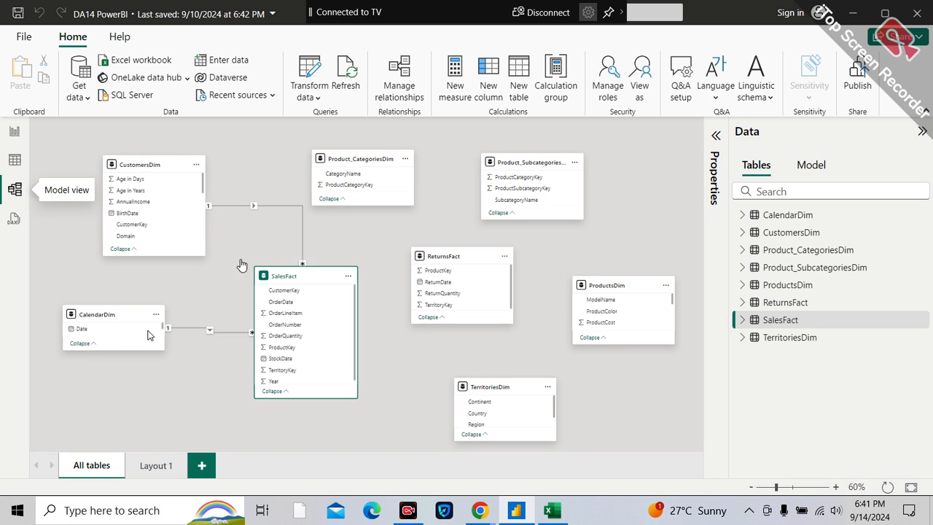
pyautogui.click(111, 330)
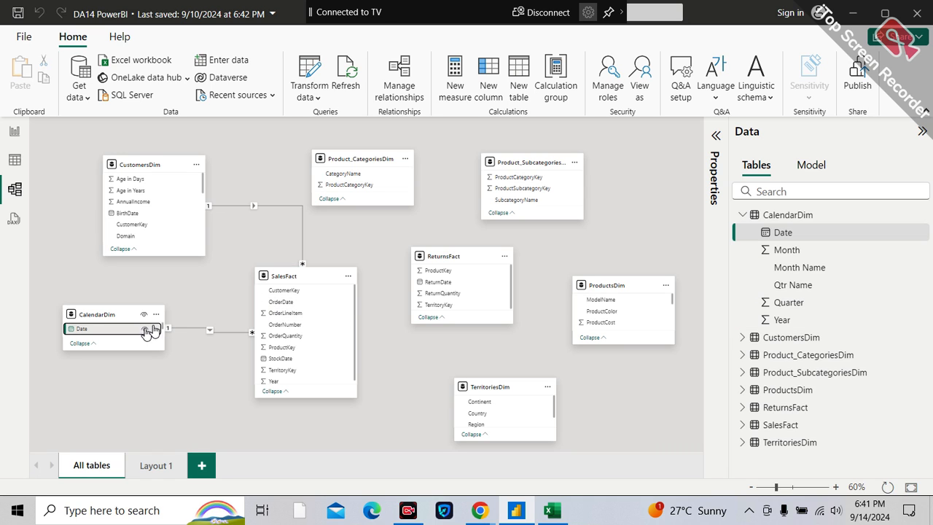
pyautogui.moveTo(122, 330); pyautogui.dragTo(337, 363)
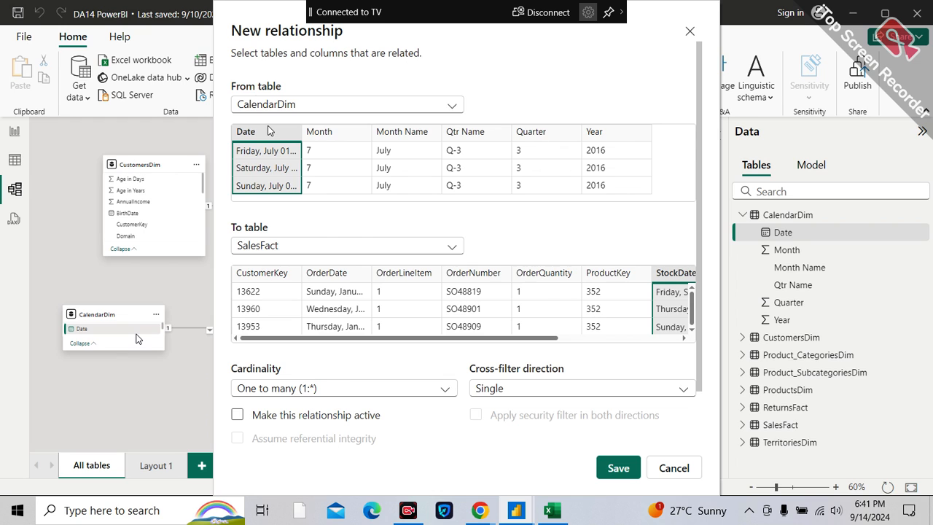
pyautogui.click(237, 415)
pyautogui.scroll(-2, 402, 417)
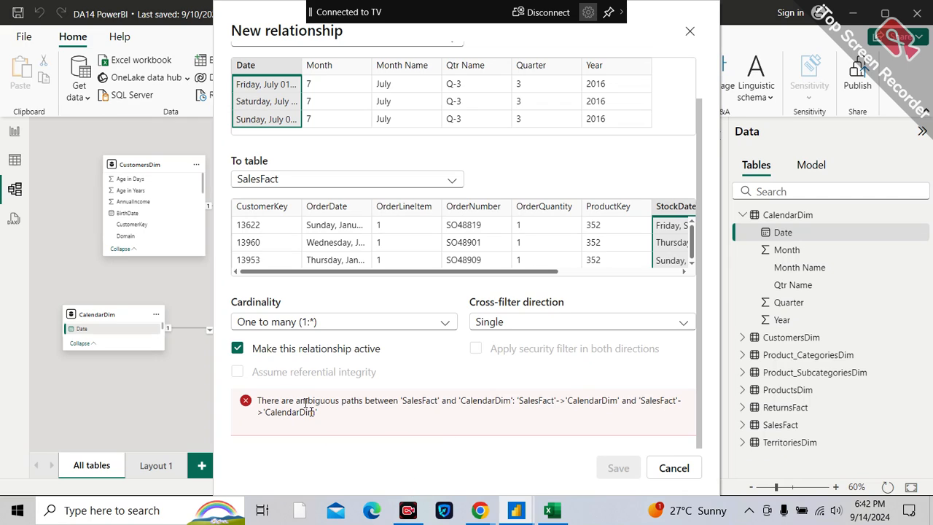
pyautogui.click(269, 356)
pyautogui.click(618, 468)
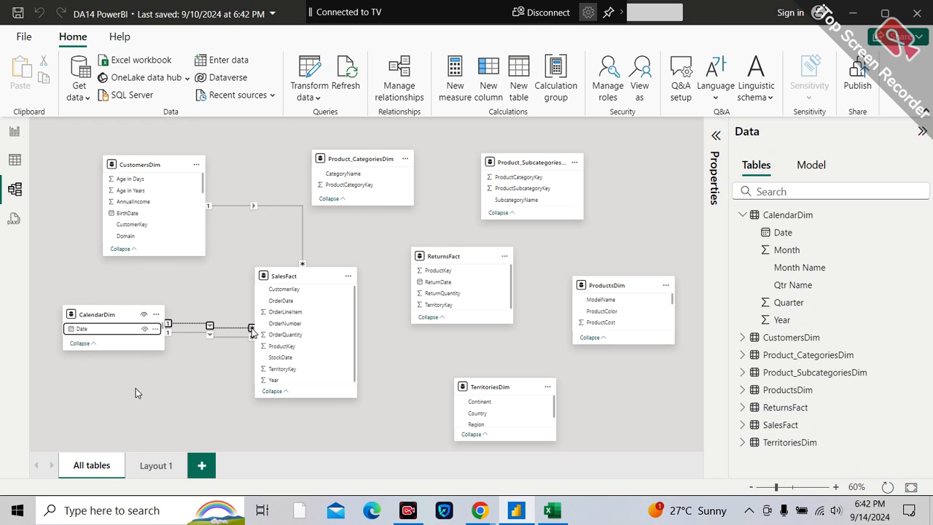
# Create a new model layout and place CalendarDim and SalesFact side by side in it.
pyautogui.click(152, 475)
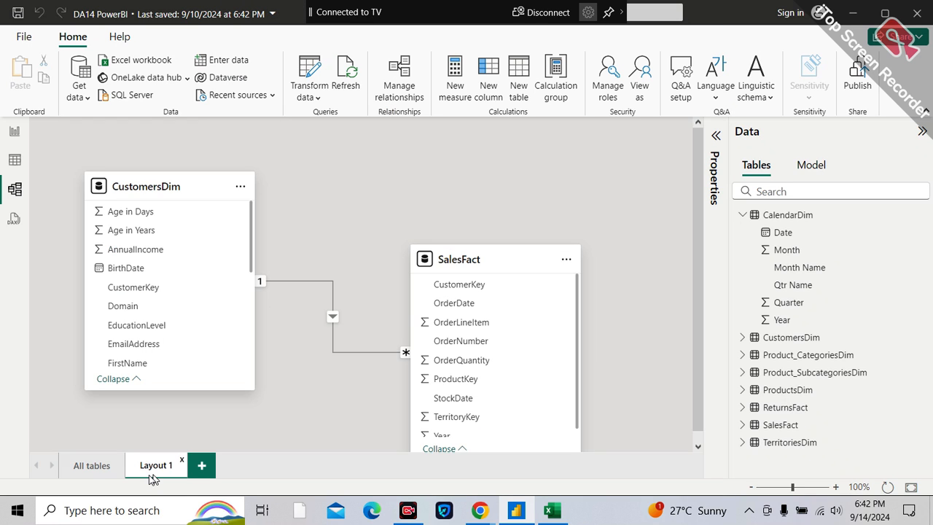
pyautogui.click(205, 472)
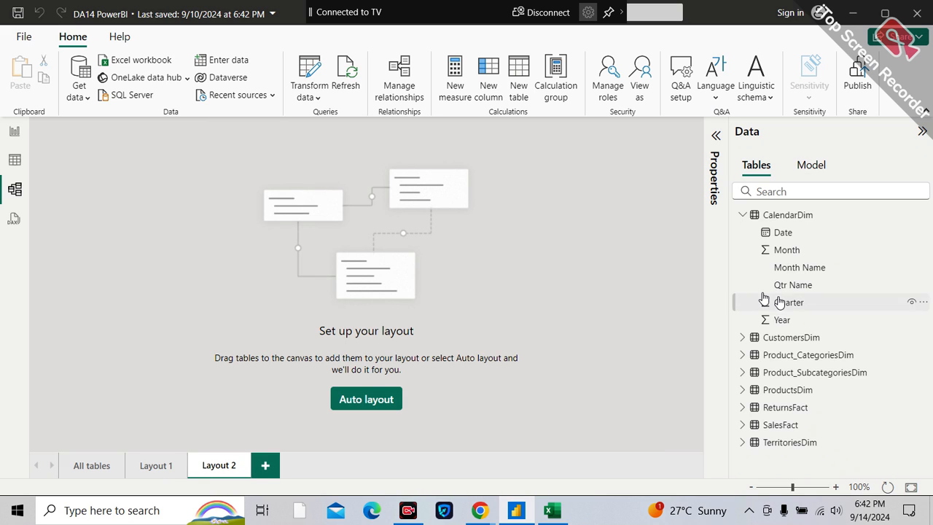
pyautogui.moveTo(790, 217); pyautogui.dragTo(177, 183)
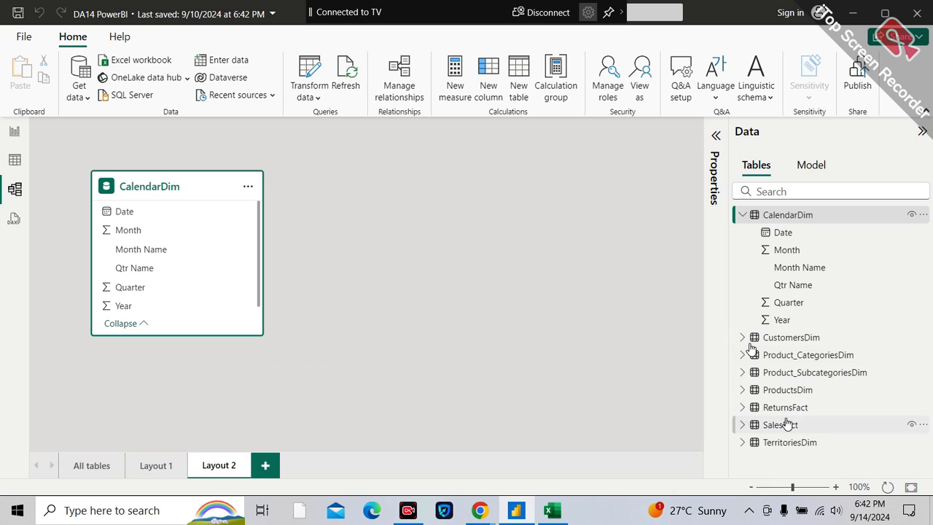
pyautogui.moveTo(786, 424); pyautogui.dragTo(452, 182)
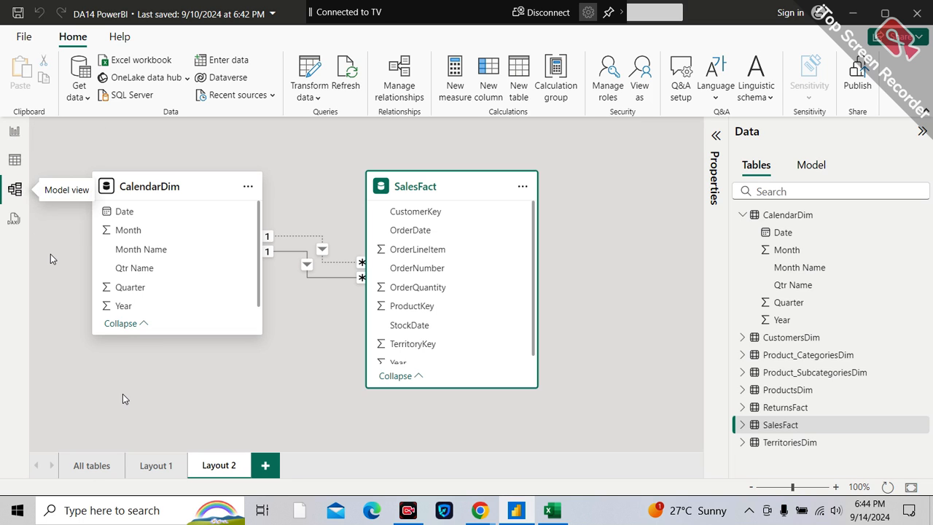
# Relate ReturnsFact ProductKey to SalesFact ProductKey as many-to-many with cross-filtering in both directions, and move the ReturnsFact table clear of SalesFact.
pyautogui.click(91, 470)
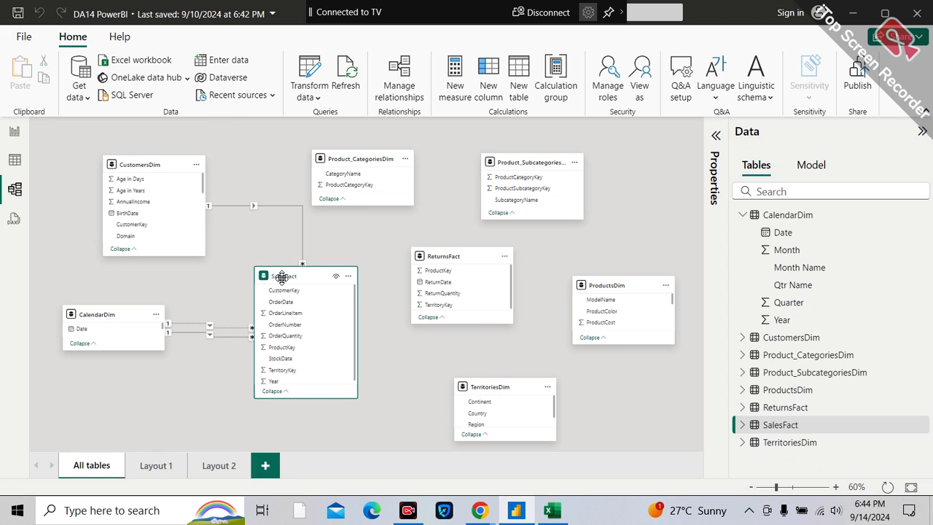
pyautogui.click(436, 272)
pyautogui.moveTo(435, 273); pyautogui.dragTo(318, 348)
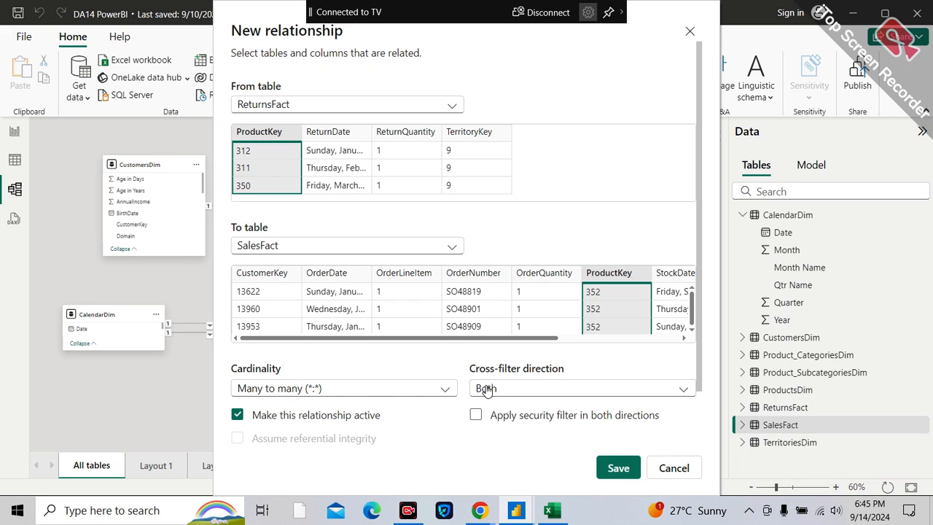
pyautogui.click(616, 467)
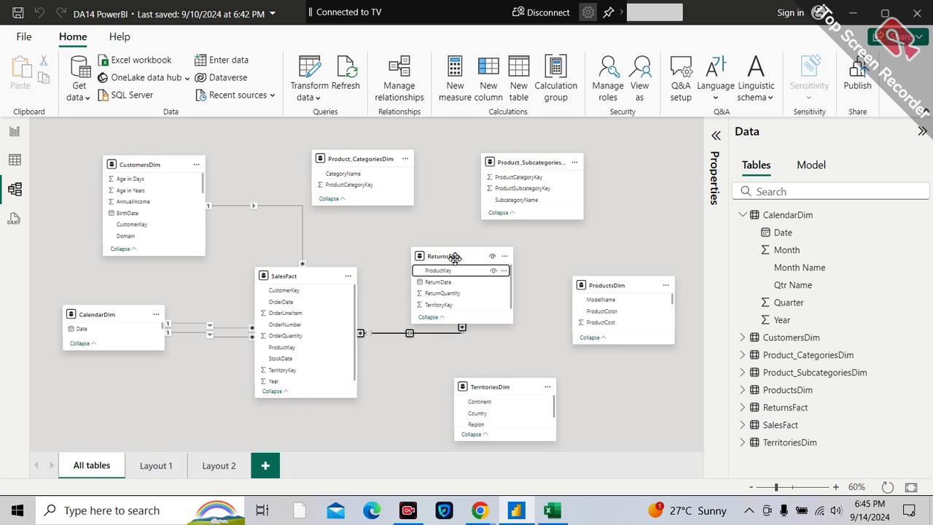
pyautogui.moveTo(455, 256); pyautogui.dragTo(476, 283)
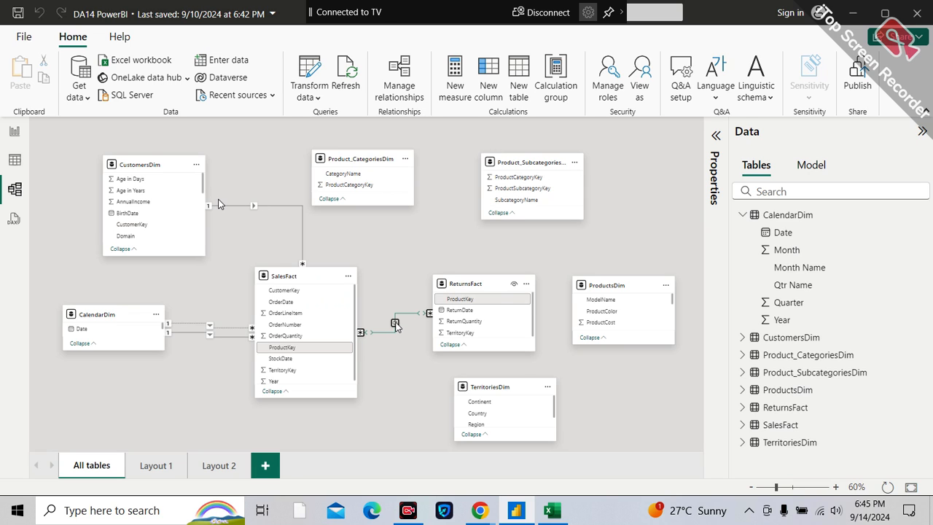
# Create another model layout containing ReturnsFact and SalesFact, and space the two tables apart.
pyautogui.click(223, 468)
pyautogui.click(266, 465)
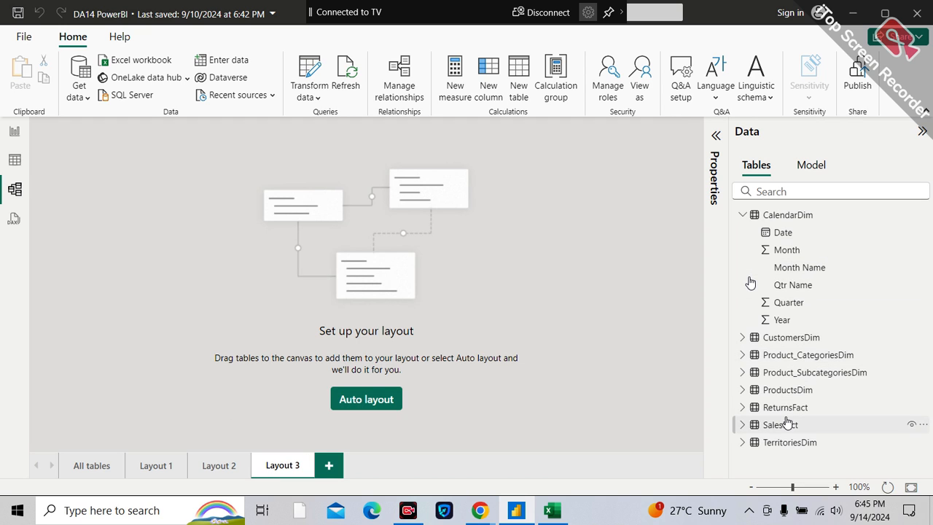
pyautogui.moveTo(790, 413); pyautogui.dragTo(244, 202)
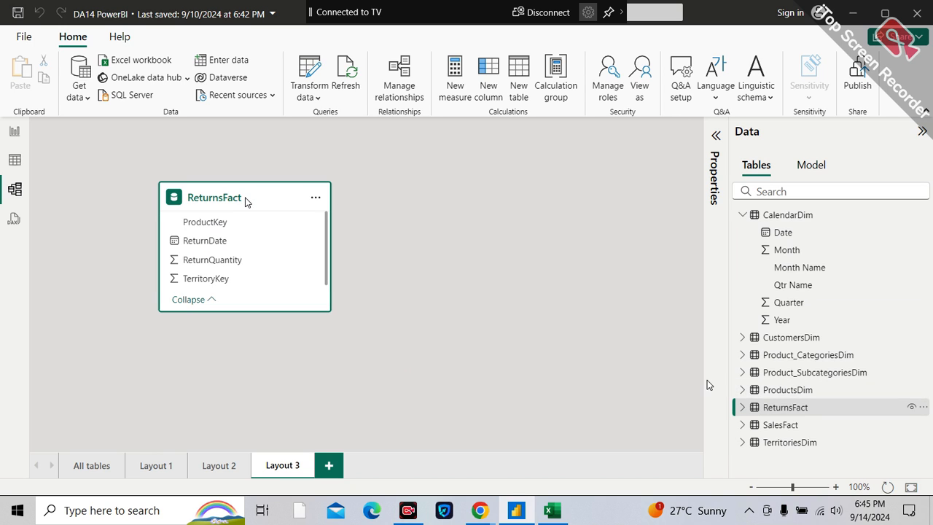
pyautogui.moveTo(772, 424); pyautogui.dragTo(546, 212)
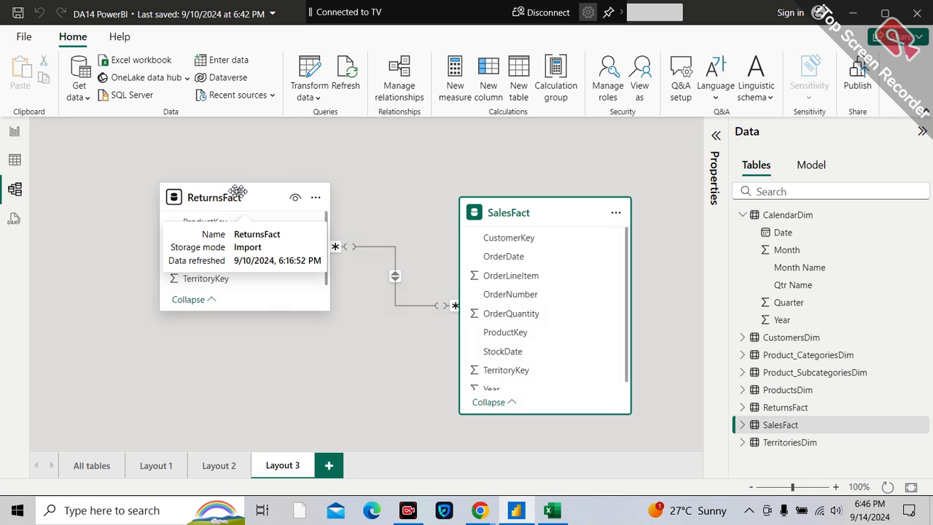
pyautogui.moveTo(238, 191); pyautogui.dragTo(172, 225)
pyautogui.moveTo(514, 208); pyautogui.dragTo(477, 160)
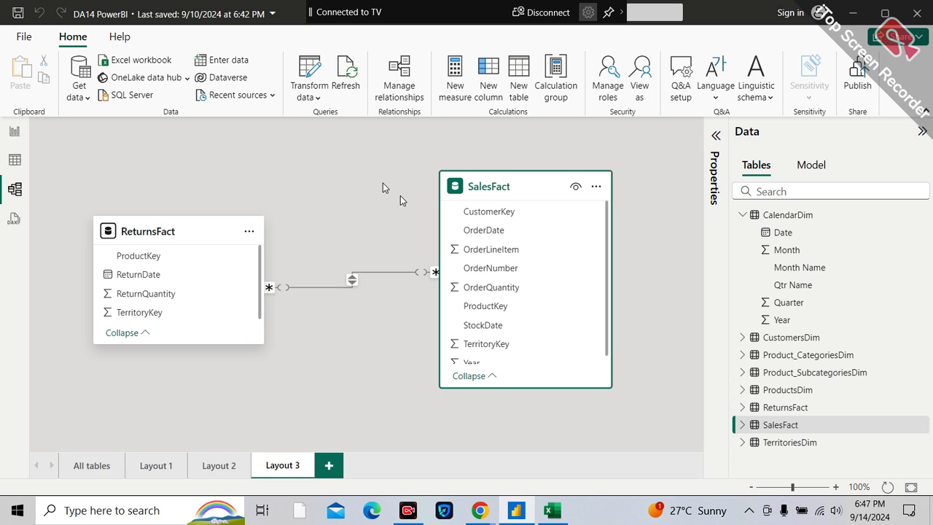
pyautogui.moveTo(359, 278)
pyautogui.rightClick(322, 289)
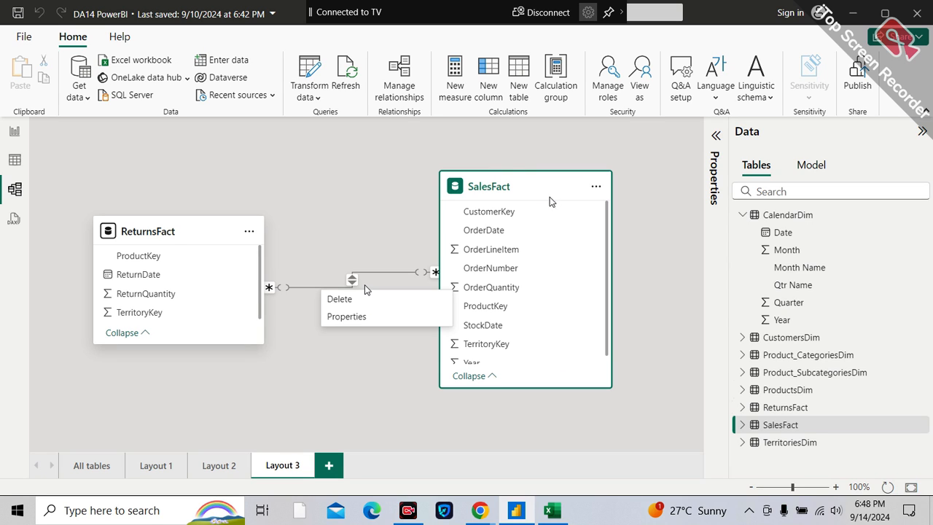
pyautogui.click(519, 190)
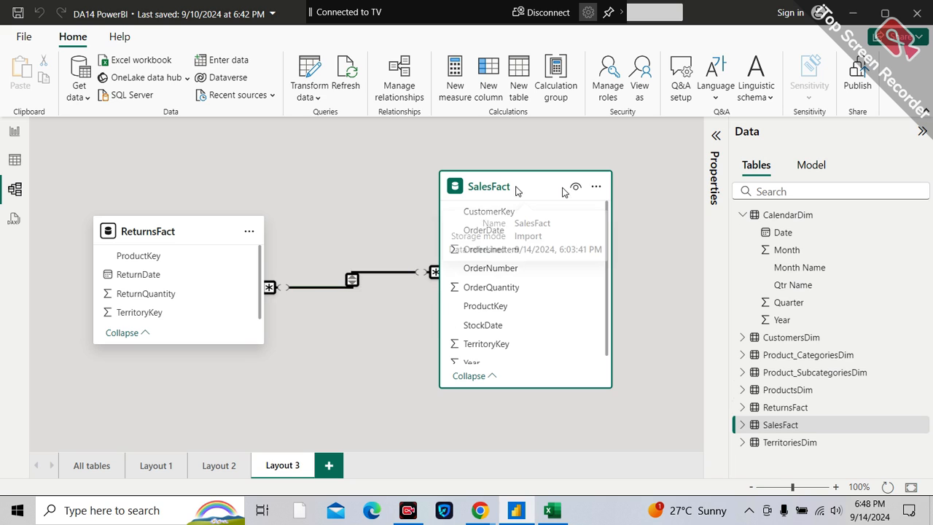
# Move SalesFact away from ReturnsFact and add the ProductsDim table between them.
pyautogui.moveTo(509, 187); pyautogui.dragTo(600, 248)
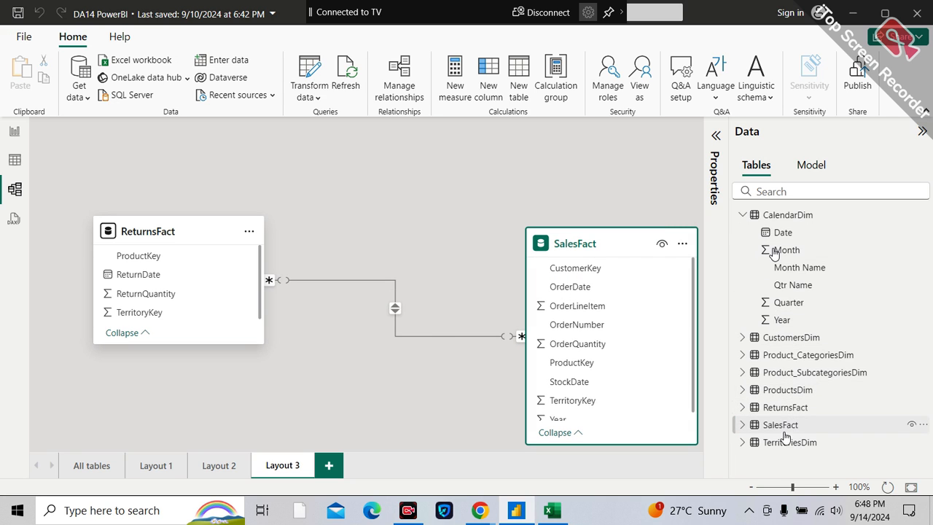
pyautogui.click(742, 215)
pyautogui.moveTo(767, 284); pyautogui.dragTo(403, 156)
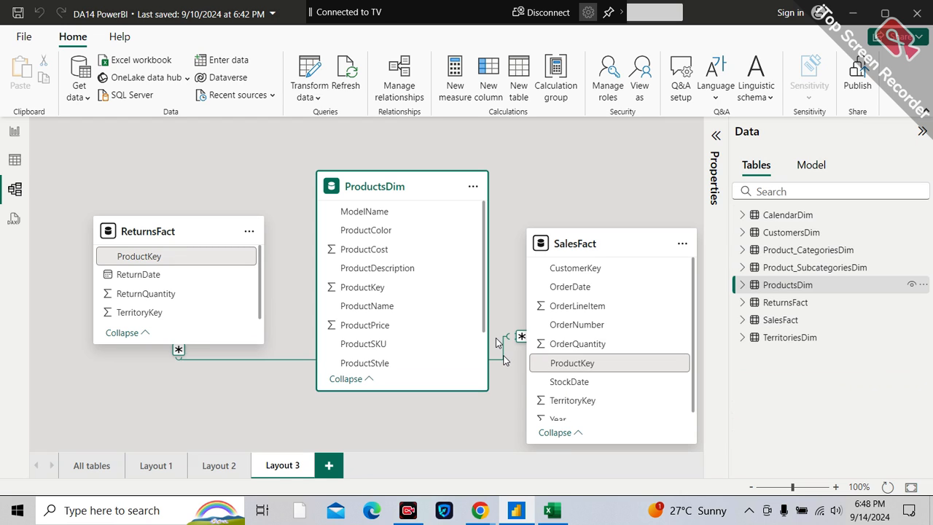
# Delete the many-to-many relationship between ReturnsFact and SalesFact.
pyautogui.rightClick(503, 357)
pyautogui.click(514, 364)
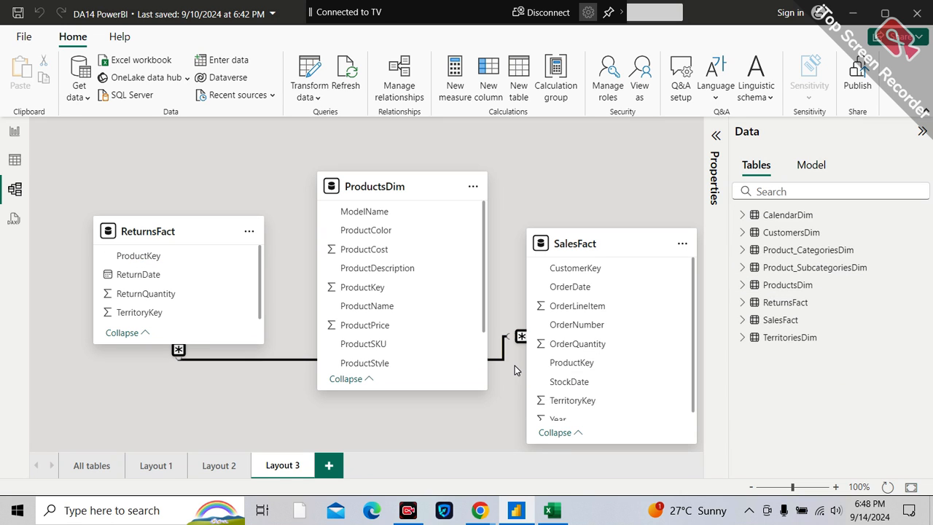
pyautogui.click(551, 287)
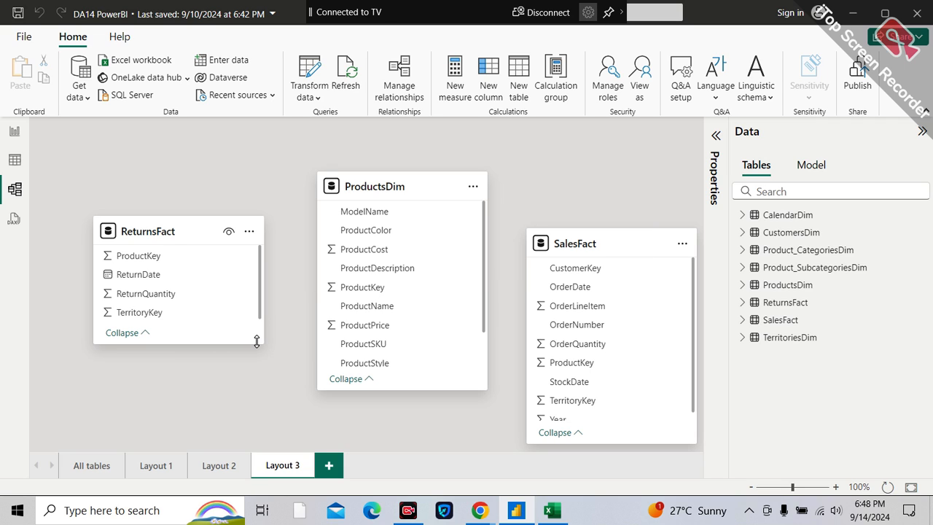
# Relate ProductsDim ProductKey to ProductKey in ReturnsFact and SalesFact, one-to-many with single cross-filtering, and shift ReturnsFact slightly away from ProductsDim.
pyautogui.moveTo(387, 287); pyautogui.dragTo(211, 255)
pyautogui.click(619, 470)
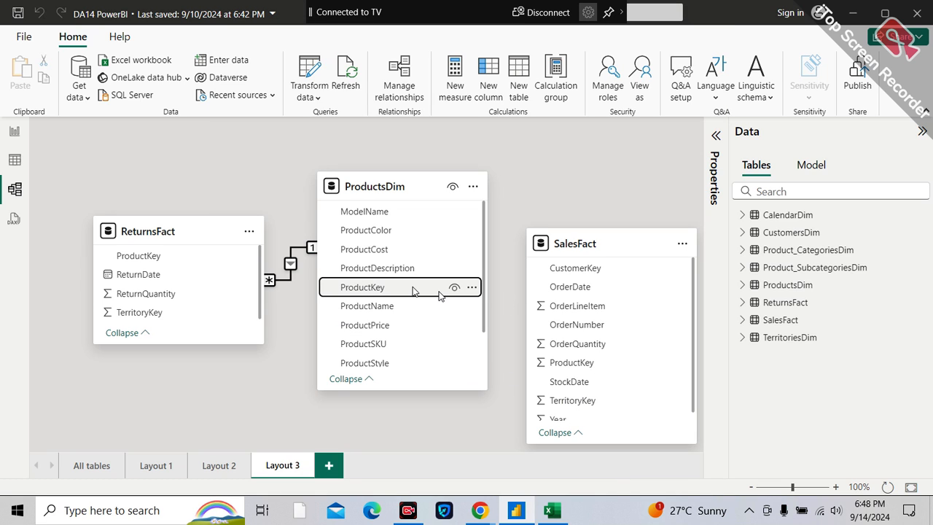
pyautogui.moveTo(440, 295); pyautogui.dragTo(632, 368)
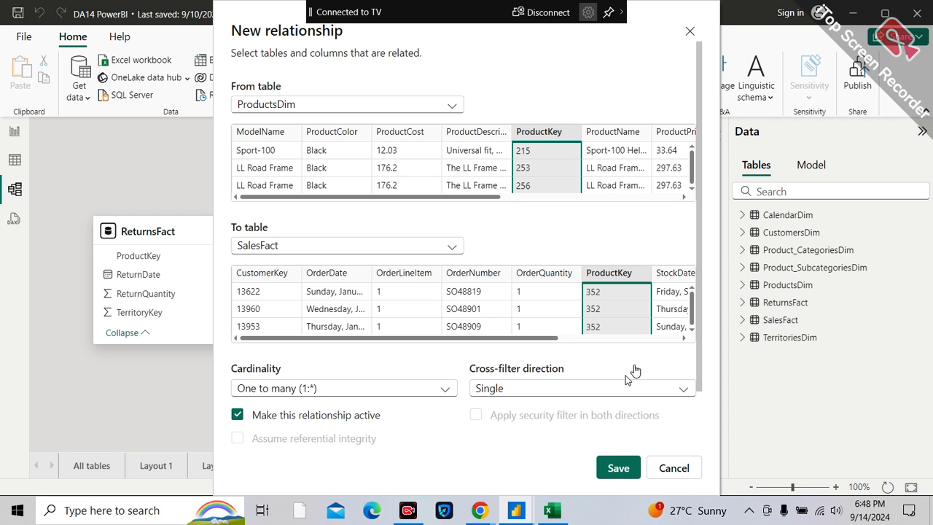
pyautogui.click(618, 468)
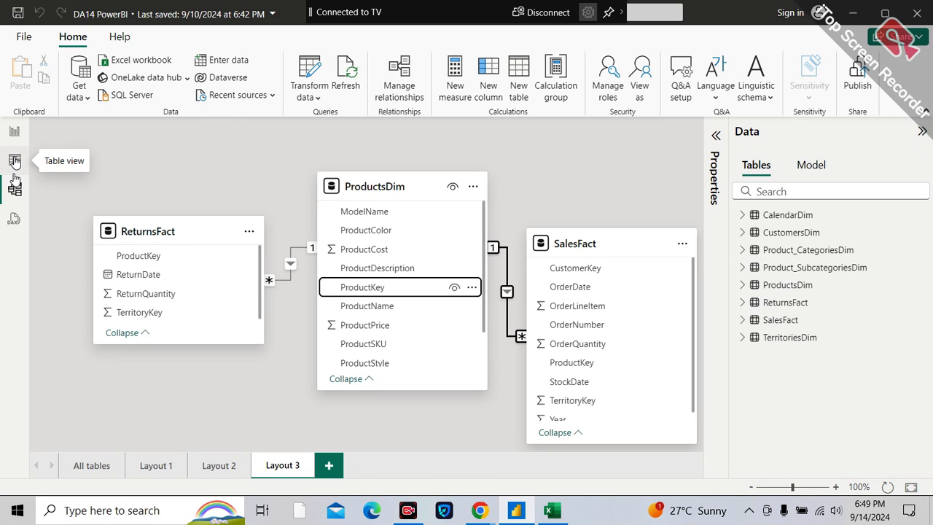
pyautogui.moveTo(169, 223)
pyautogui.moveTo(165, 226)
pyautogui.mouseDown()
pyautogui.moveTo(159, 323)
pyautogui.moveTo(228, 179)
pyautogui.moveTo(153, 221)
pyautogui.mouseUp()
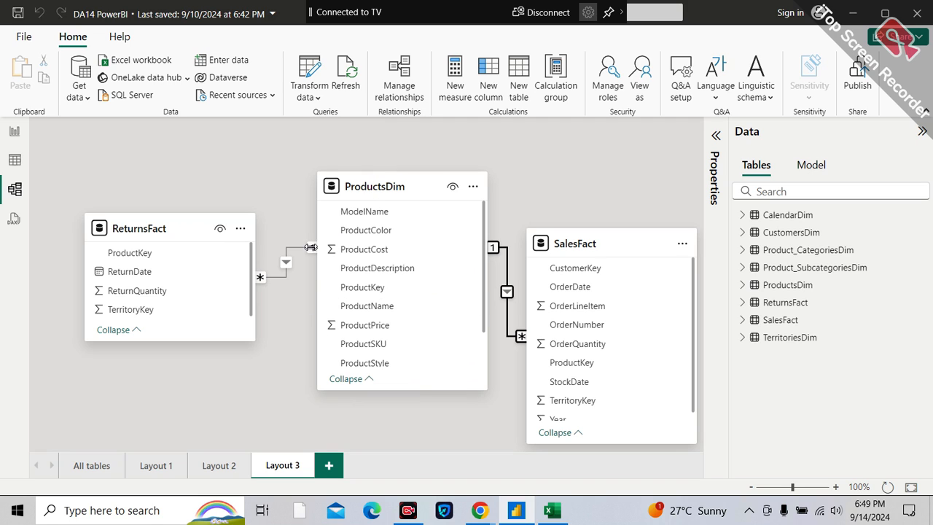
pyautogui.moveTo(153, 232)
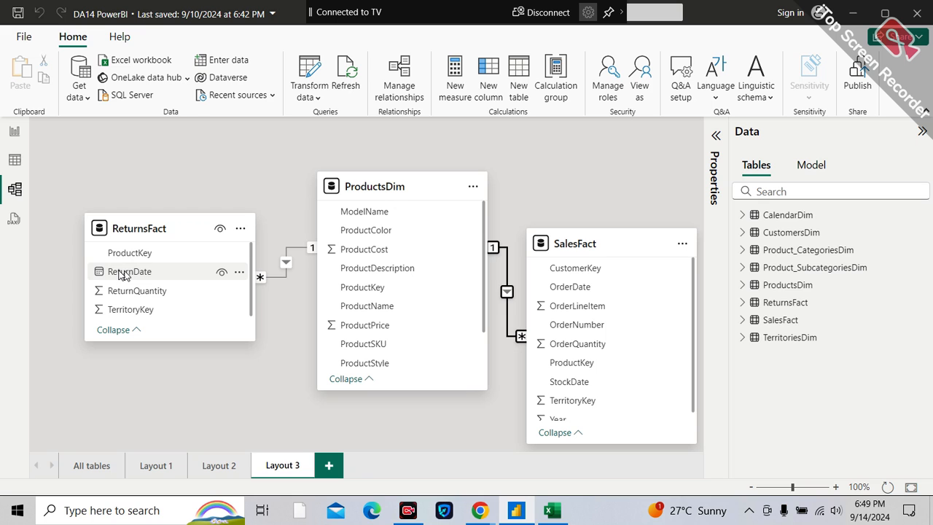
# In the Page 1 report table, narrow the visual and replace Full Name with ProductKey from SalesFact beside Sum of OrderQuantity.
pyautogui.click(15, 135)
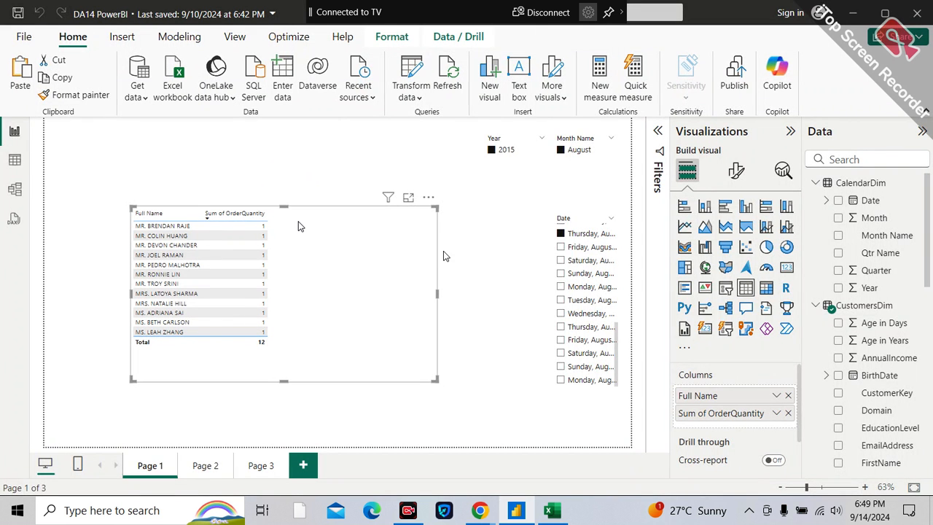
pyautogui.moveTo(435, 377); pyautogui.dragTo(290, 375)
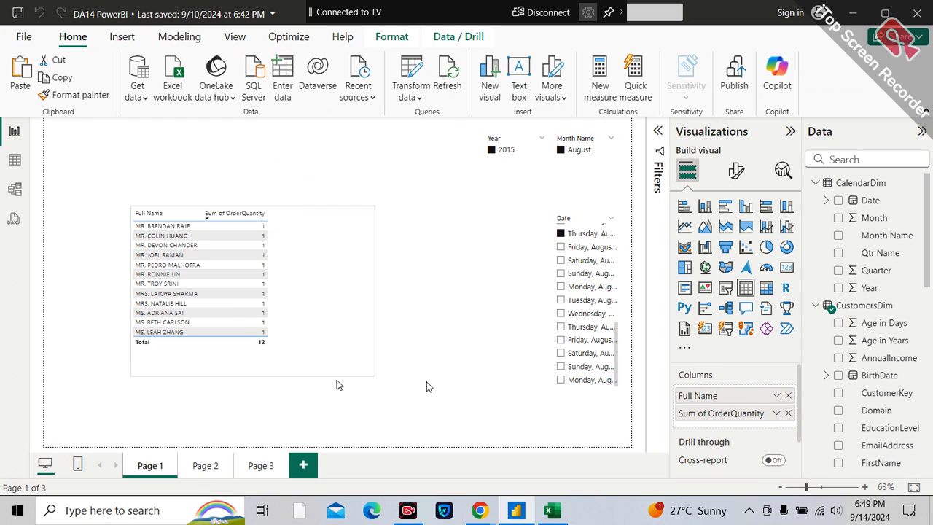
pyautogui.click(788, 395)
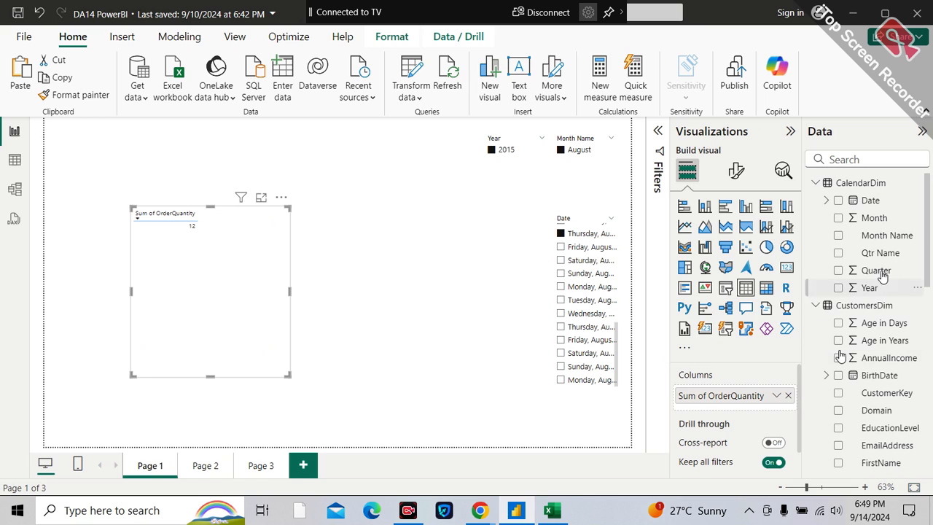
pyautogui.click(815, 183)
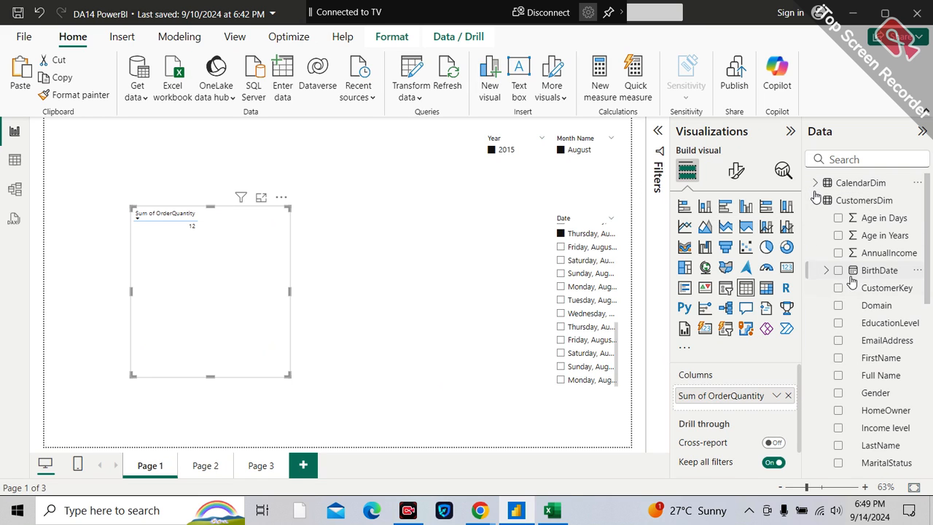
pyautogui.click(815, 201)
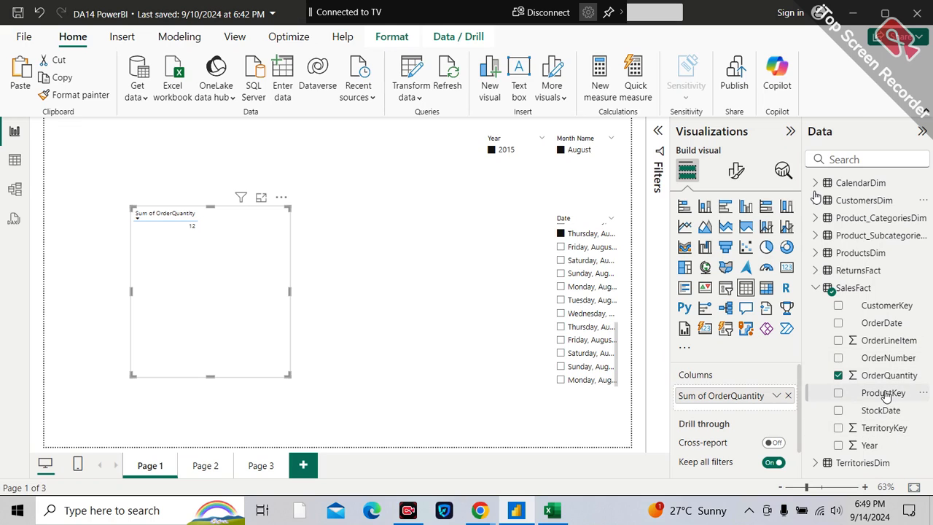
pyautogui.moveTo(885, 394); pyautogui.dragTo(766, 388)
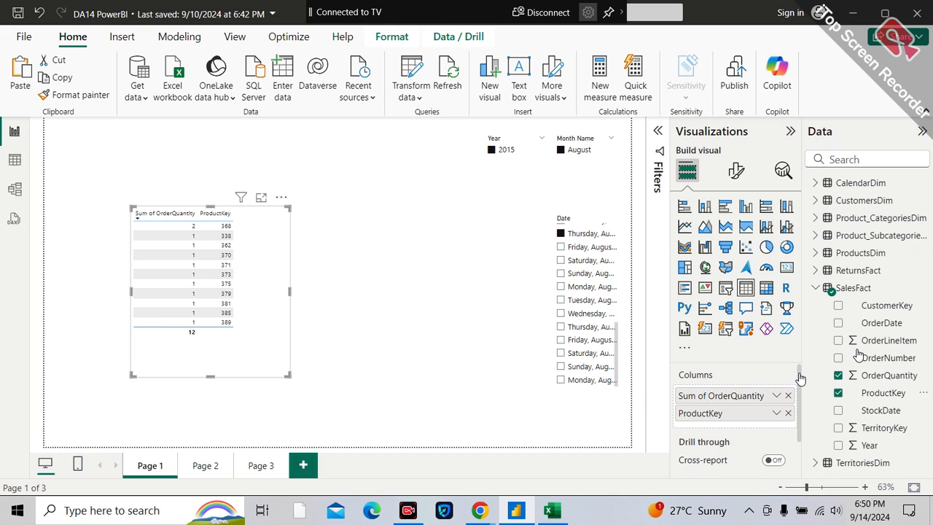
# Add ProductName from ProductsDim to the table visual, widen the visual to fit, and remove the ProductKey column.
pyautogui.click(816, 252)
pyautogui.moveTo(886, 366); pyautogui.dragTo(779, 420)
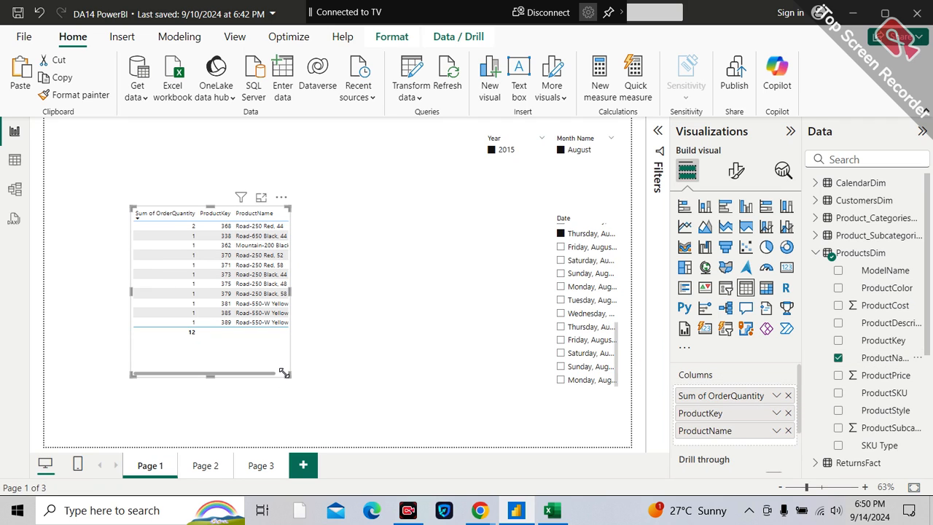
pyautogui.moveTo(284, 373); pyautogui.dragTo(336, 386)
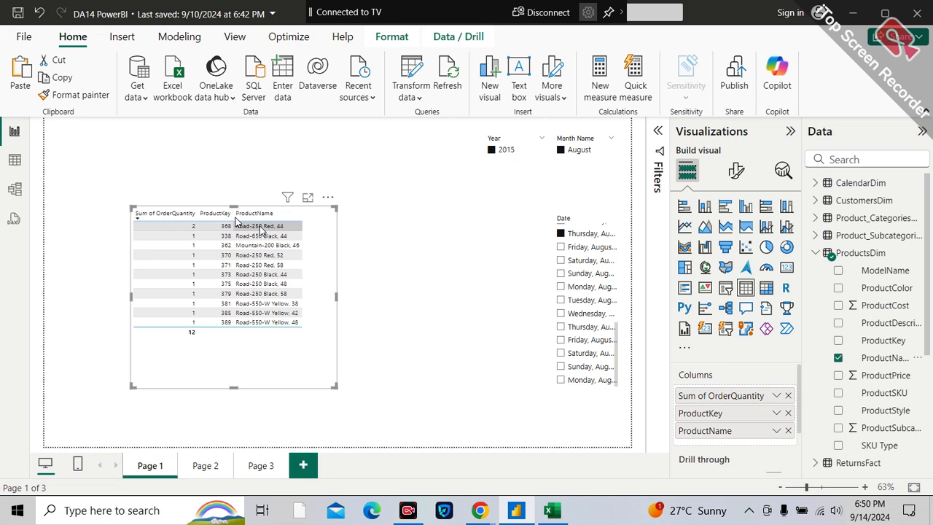
pyautogui.click(788, 413)
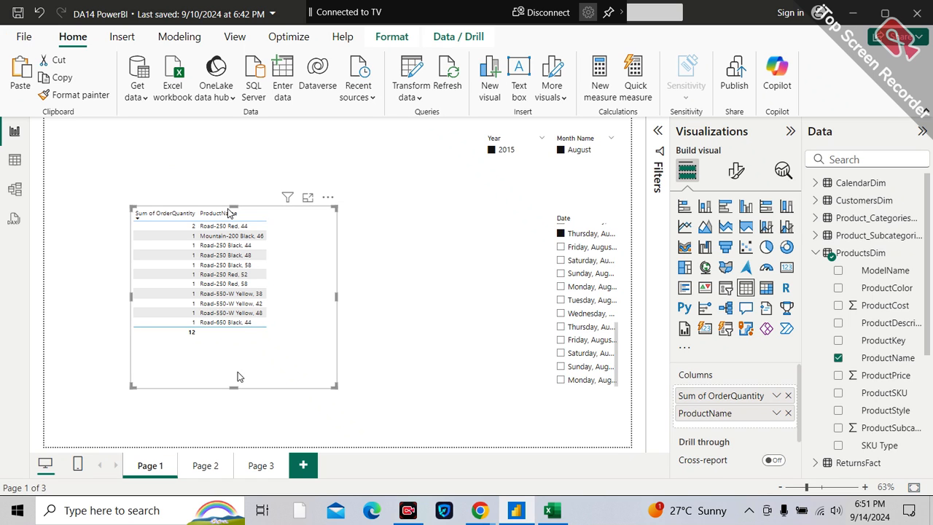
# In the All tables model layout, move ReturnsFact up, reposition TerritoriesDim below it, and extend TerritoriesDim to expose SalesTerritoryKey.
pyautogui.click(15, 190)
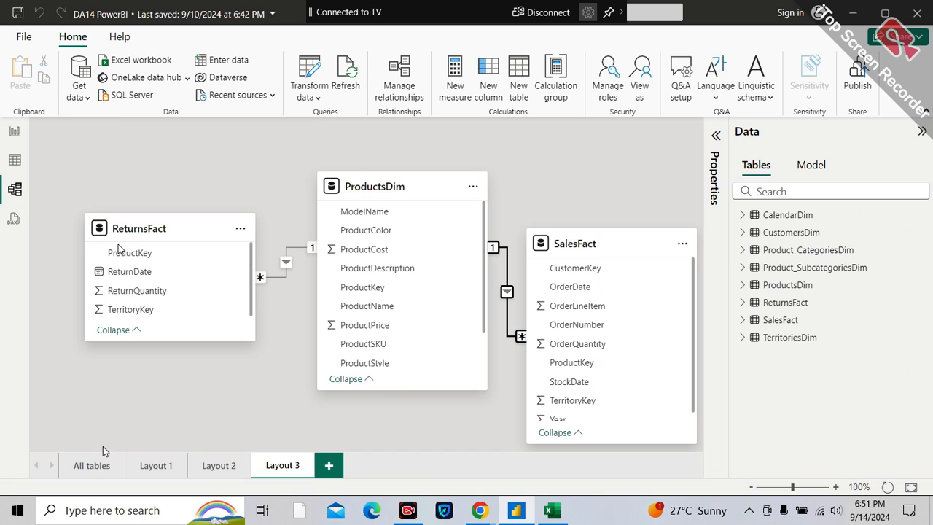
pyautogui.click(87, 469)
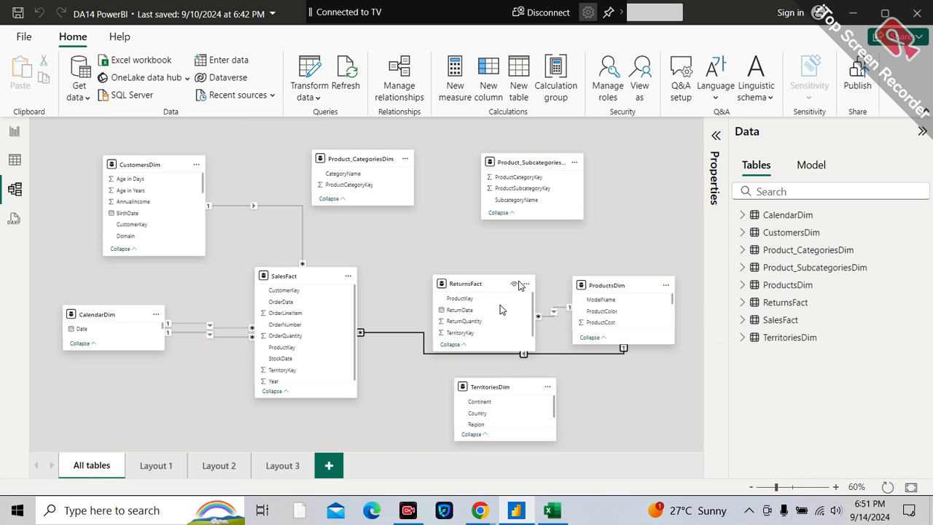
pyautogui.moveTo(453, 283); pyautogui.dragTo(457, 258)
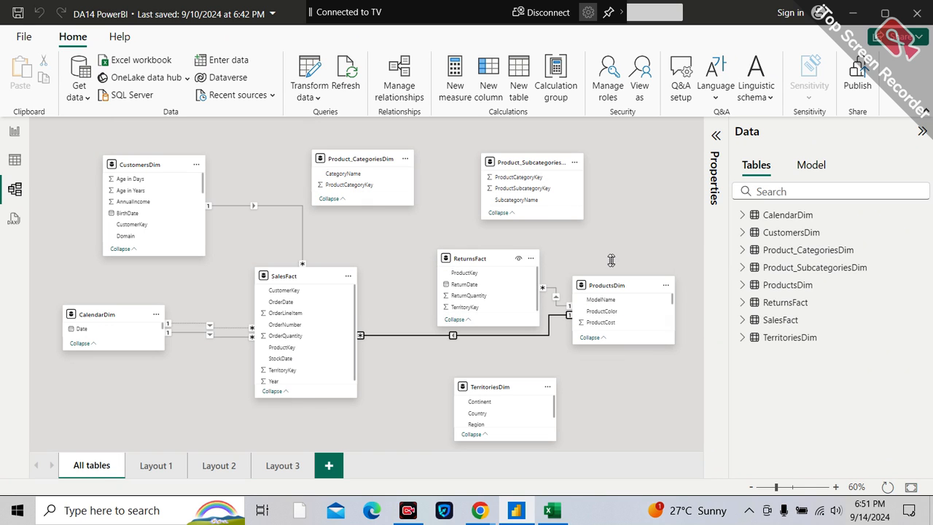
pyautogui.moveTo(505, 386); pyautogui.dragTo(471, 383)
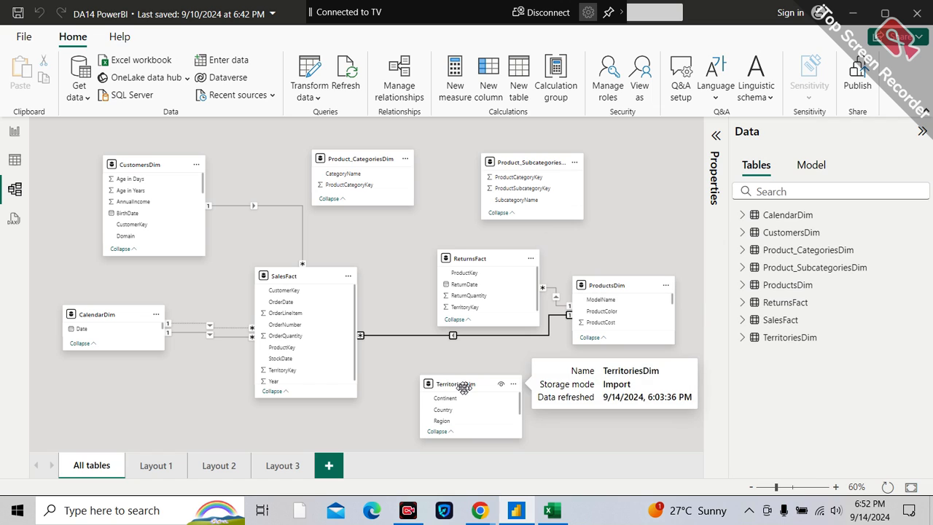
pyautogui.moveTo(464, 387); pyautogui.dragTo(508, 382)
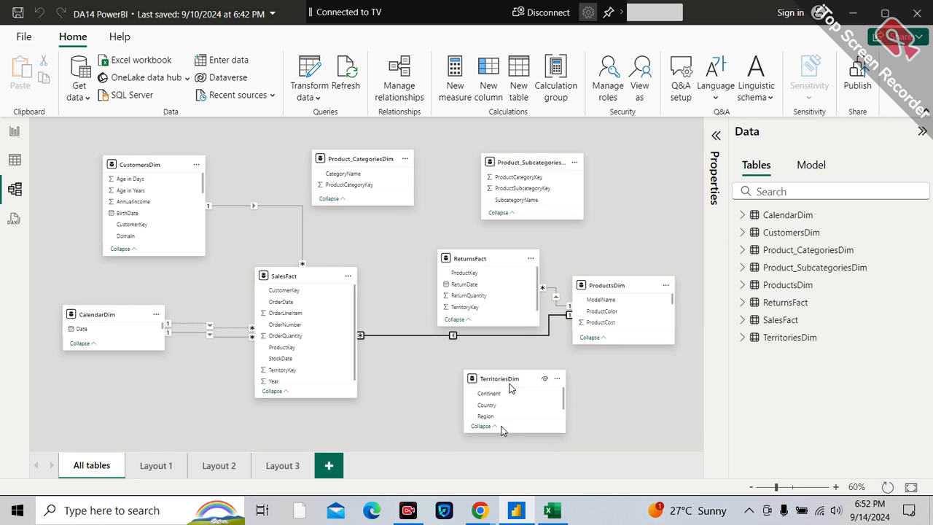
pyautogui.moveTo(499, 433); pyautogui.dragTo(498, 458)
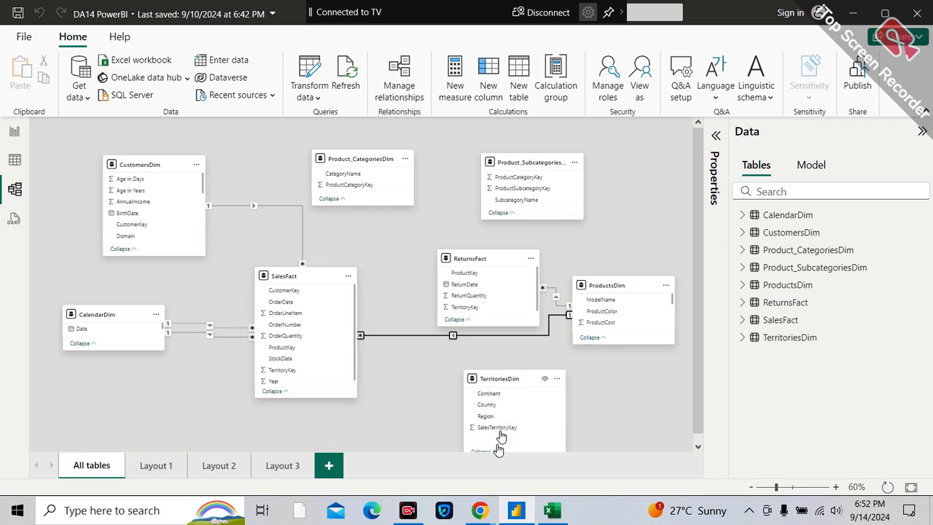
pyautogui.scroll(-1, 507, 414)
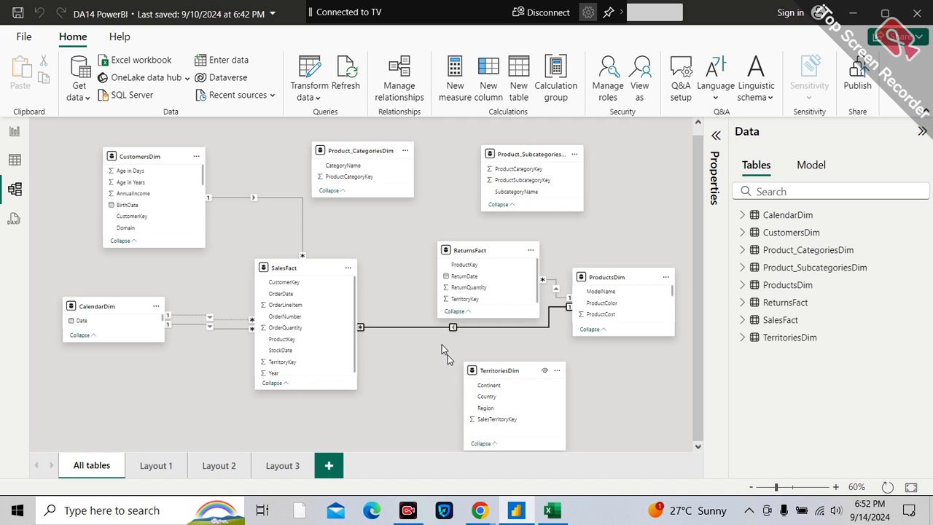
# Relate TerritoriesDim SalesTerritoryKey to TerritoryKey in both ReturnsFact and SalesFact, as active one-to-many relationships with single cross-filtering.
pyautogui.moveTo(508, 425); pyautogui.dragTo(505, 299)
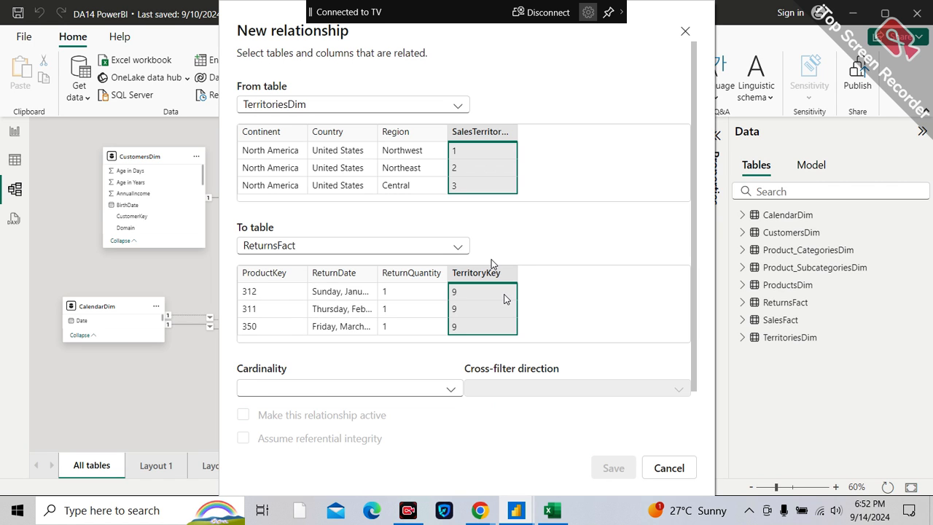
pyautogui.click(612, 467)
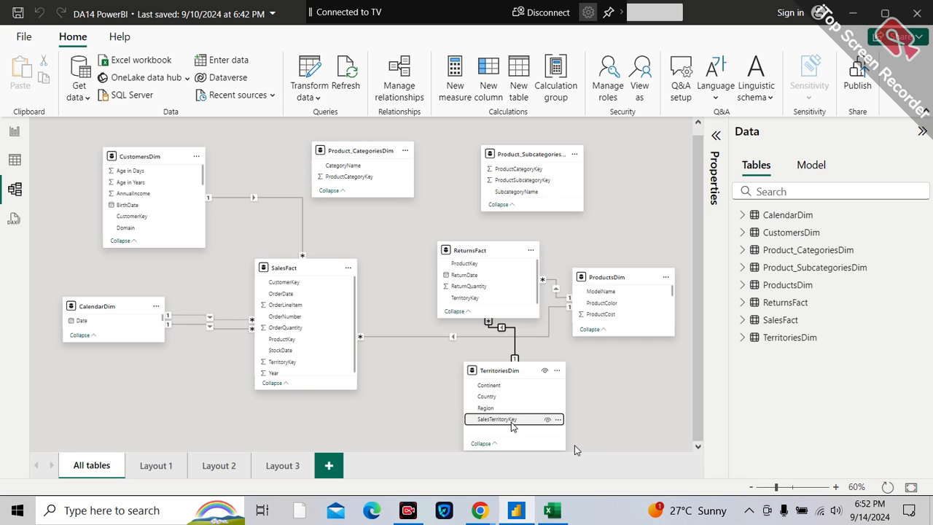
pyautogui.moveTo(508, 420); pyautogui.dragTo(431, 414)
pyautogui.moveTo(315, 386); pyautogui.dragTo(316, 363)
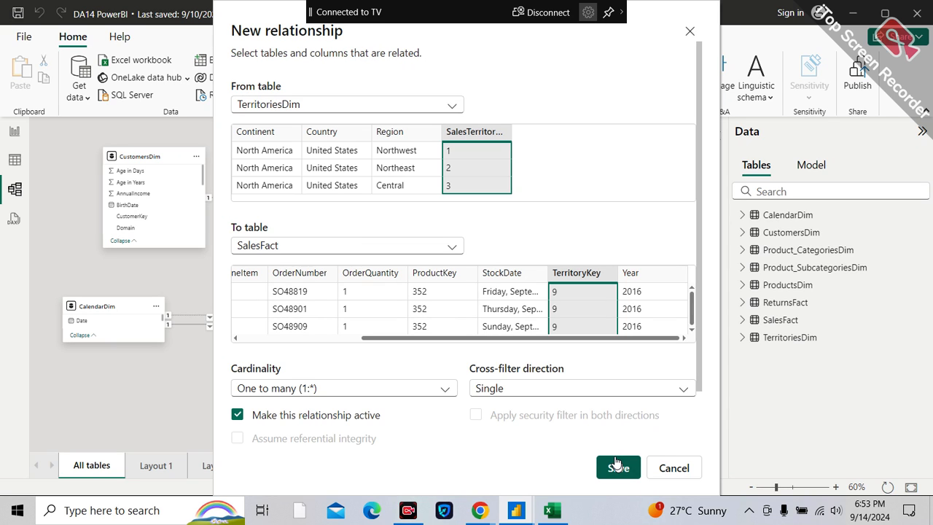
pyautogui.click(616, 465)
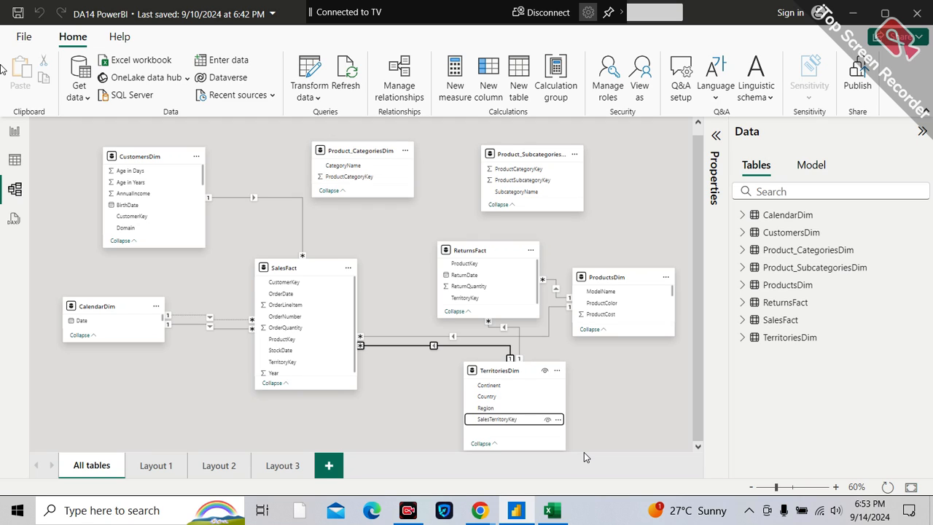
# Return to the report and examine the levels of the Date hierarchy in CalendarDim.
pyautogui.click(10, 131)
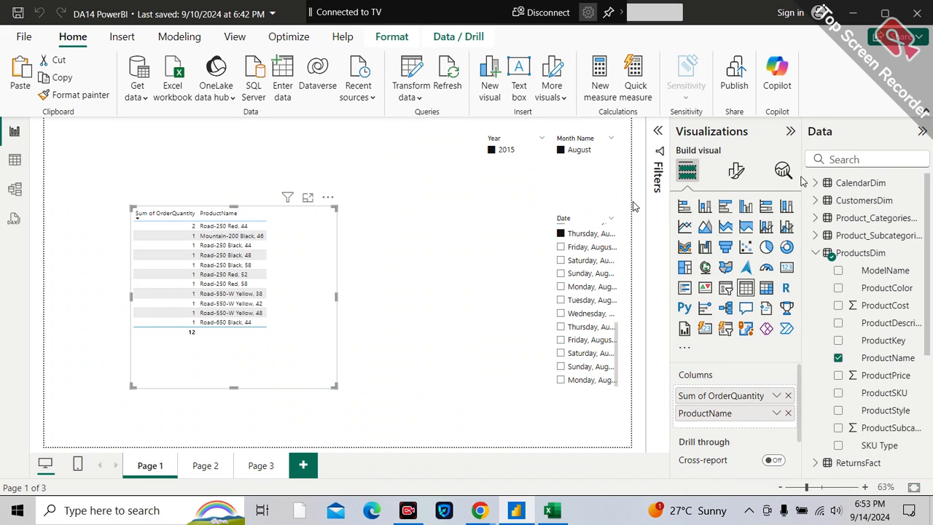
pyautogui.click(816, 253)
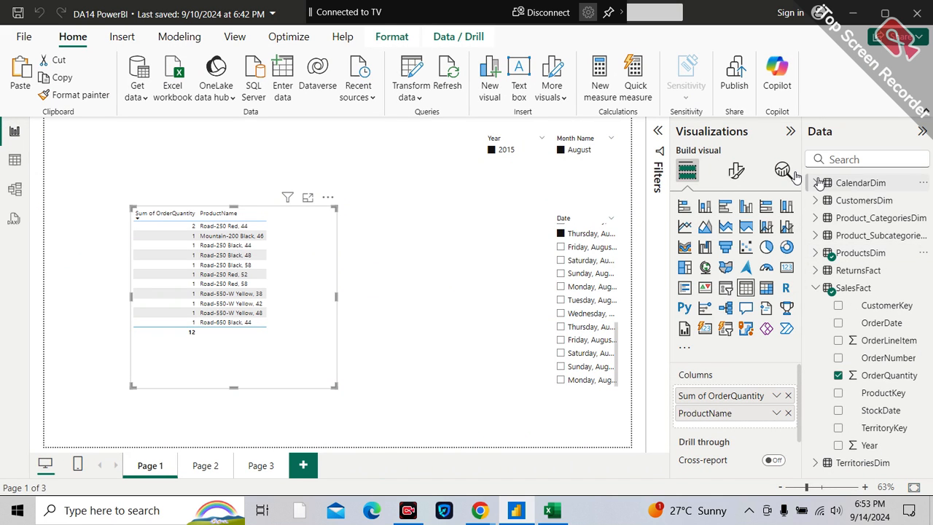
pyautogui.click(815, 183)
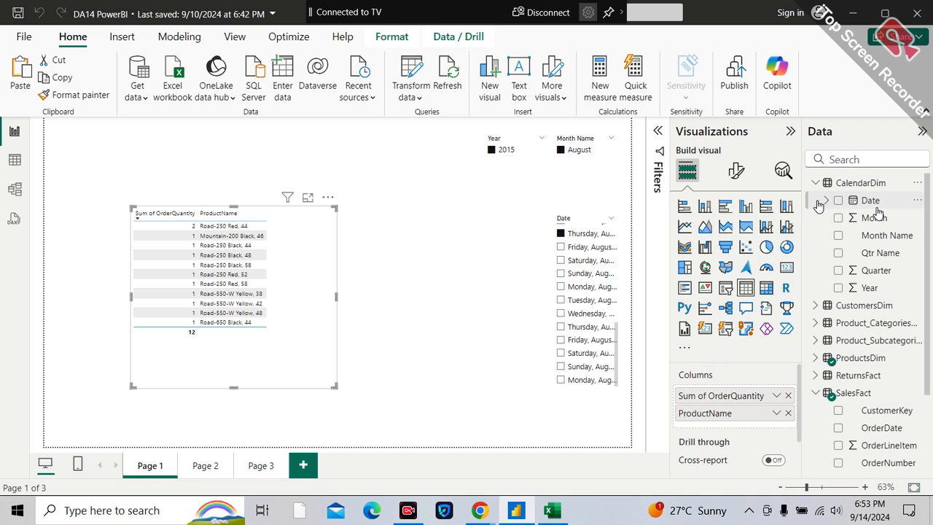
pyautogui.click(823, 201)
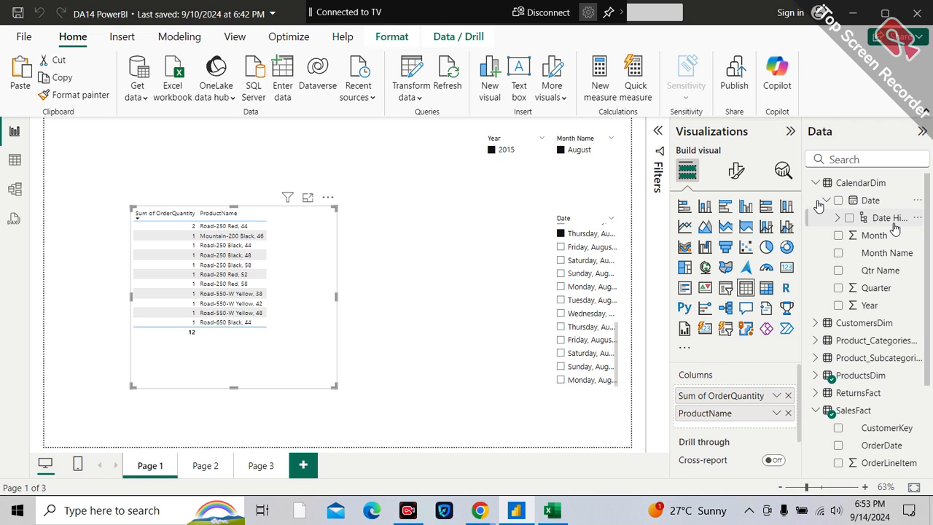
pyautogui.click(837, 218)
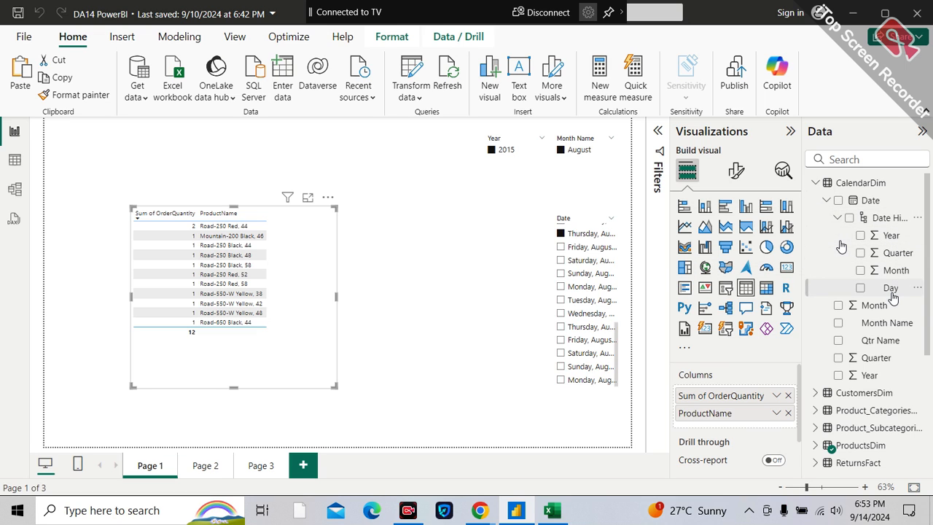
pyautogui.click(826, 200)
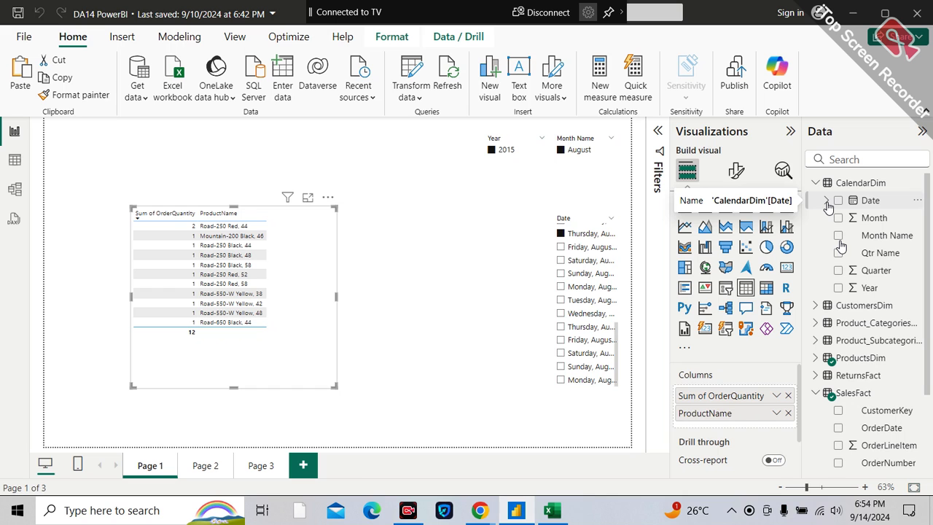
# Look over the SalesFact rows in the data table, checking against its relationships in the model diagram.
pyautogui.click(19, 162)
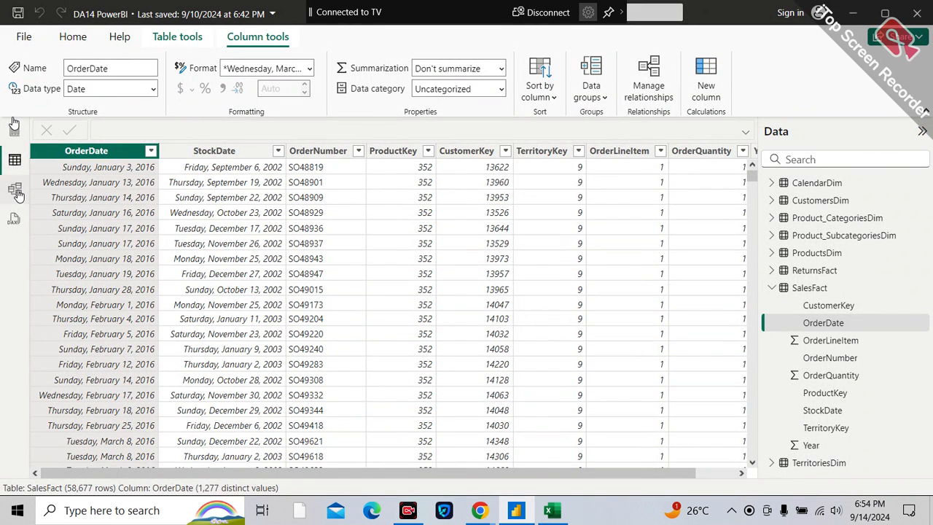
pyautogui.click(16, 191)
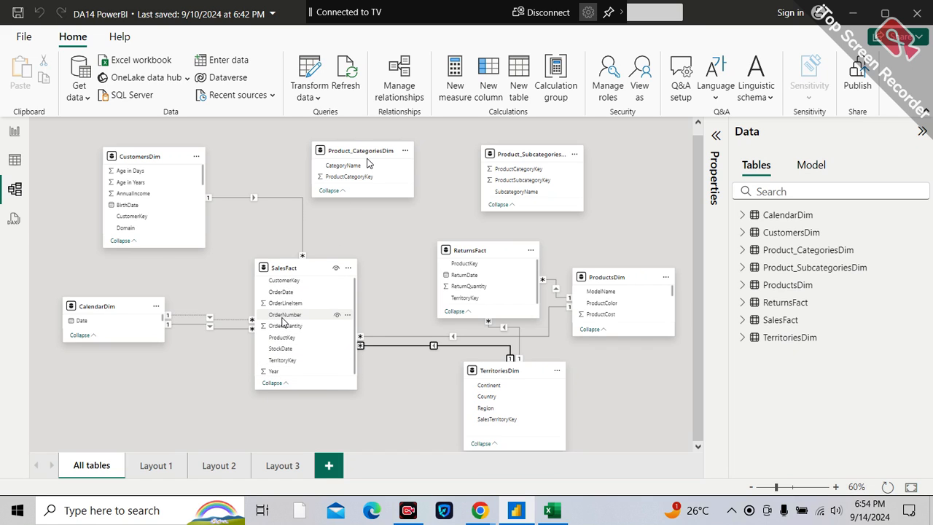
pyautogui.click(17, 164)
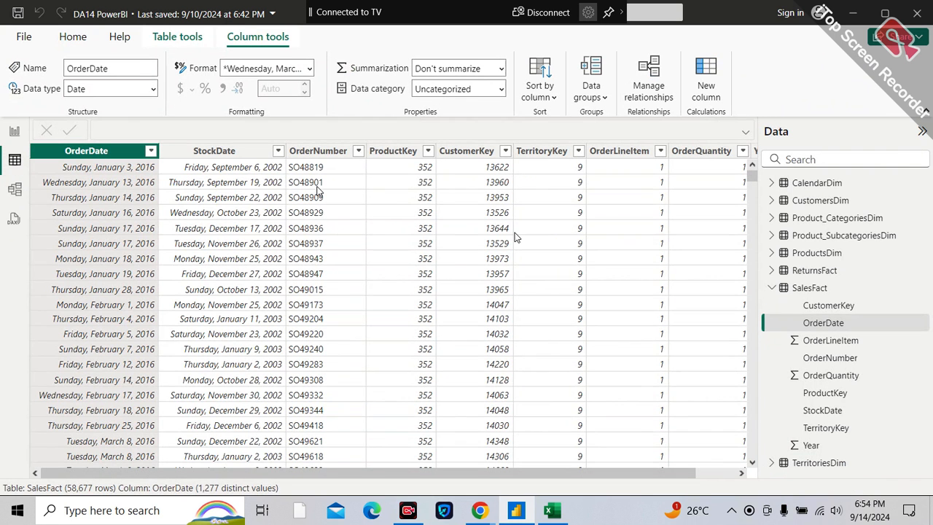
pyautogui.click(811, 288)
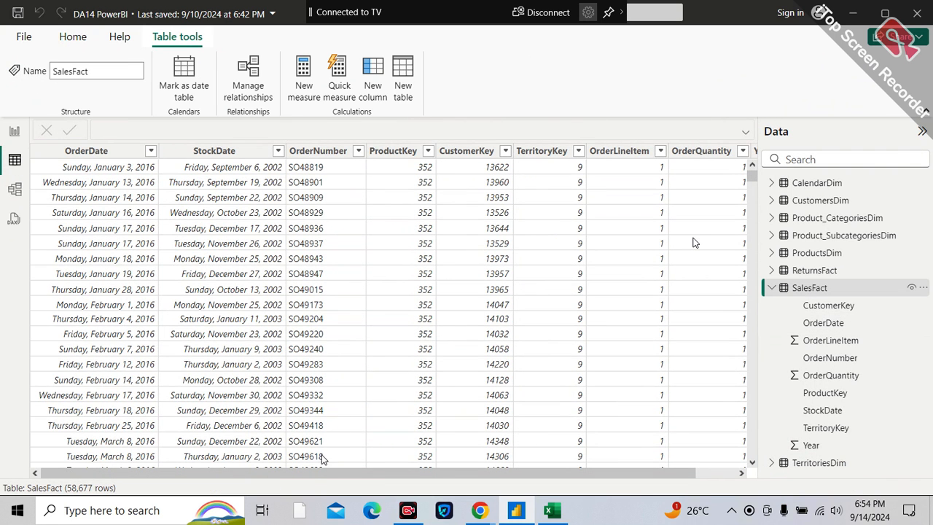
# Examine the key columns in SalesFact, Product_CategoriesDim and Product_SubcategoriesDim, checking SalesFact against the model diagram.
pyautogui.moveTo(312, 479); pyautogui.dragTo(408, 483)
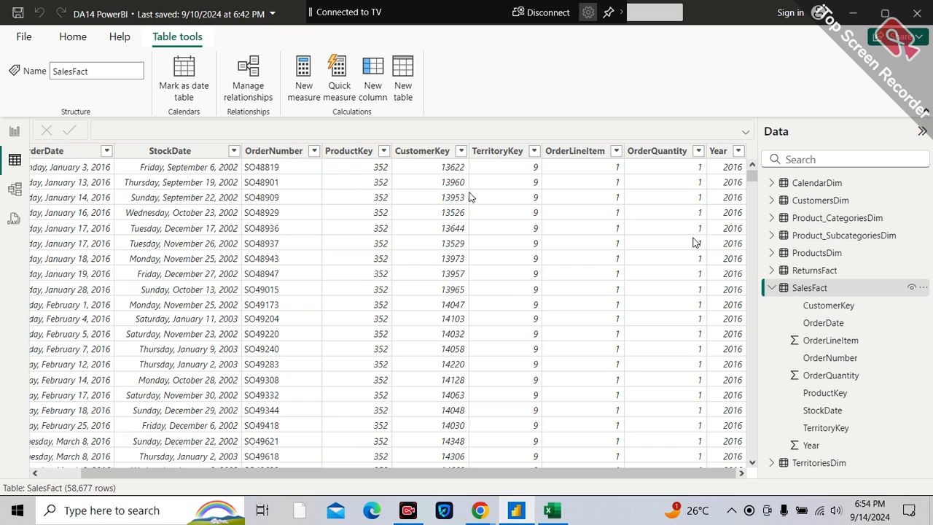
pyautogui.click(545, 149)
pyautogui.click(356, 152)
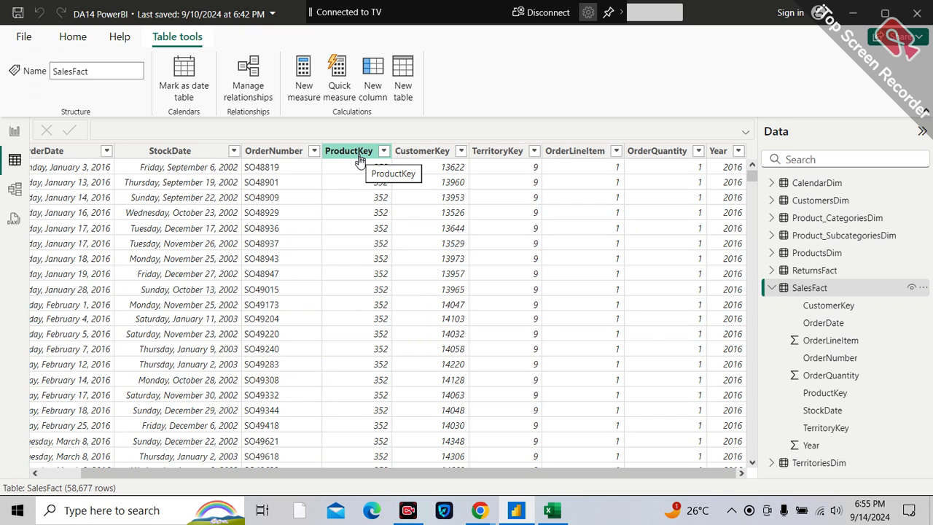
pyautogui.click(15, 188)
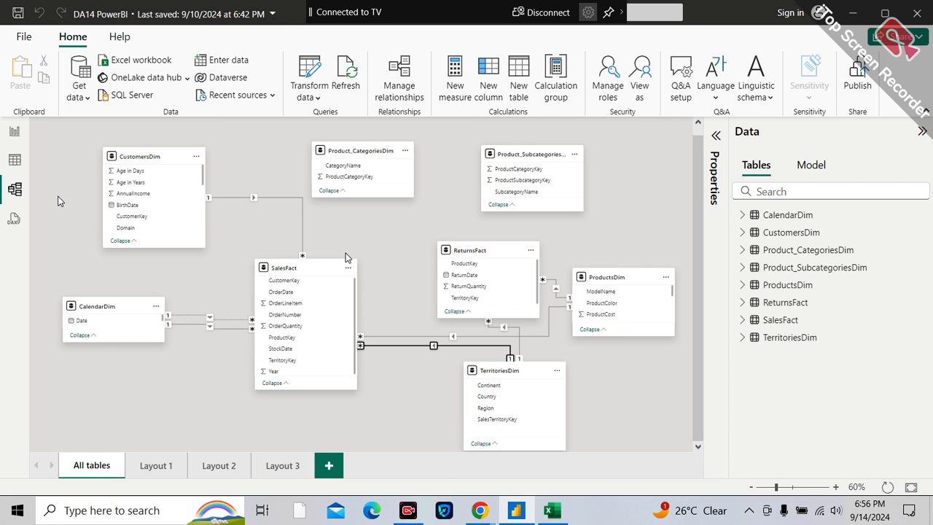
pyautogui.click(15, 166)
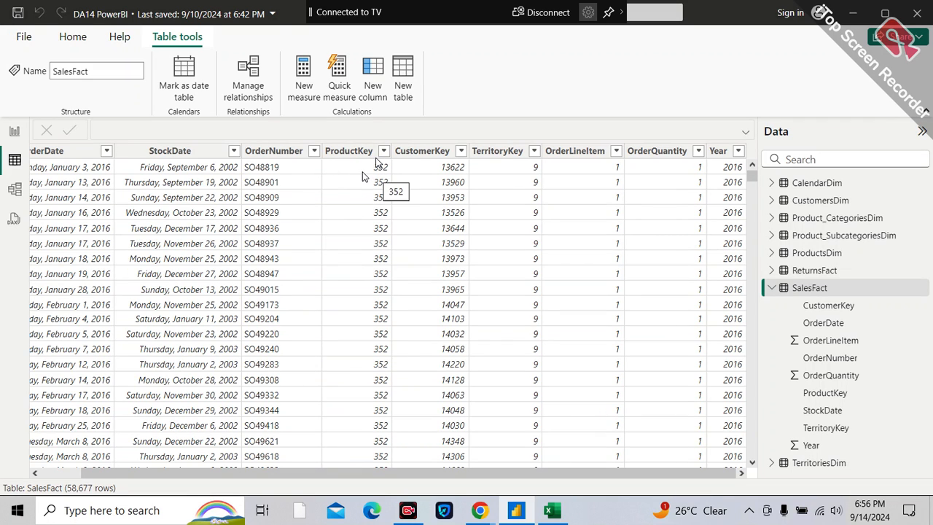
pyautogui.click(839, 218)
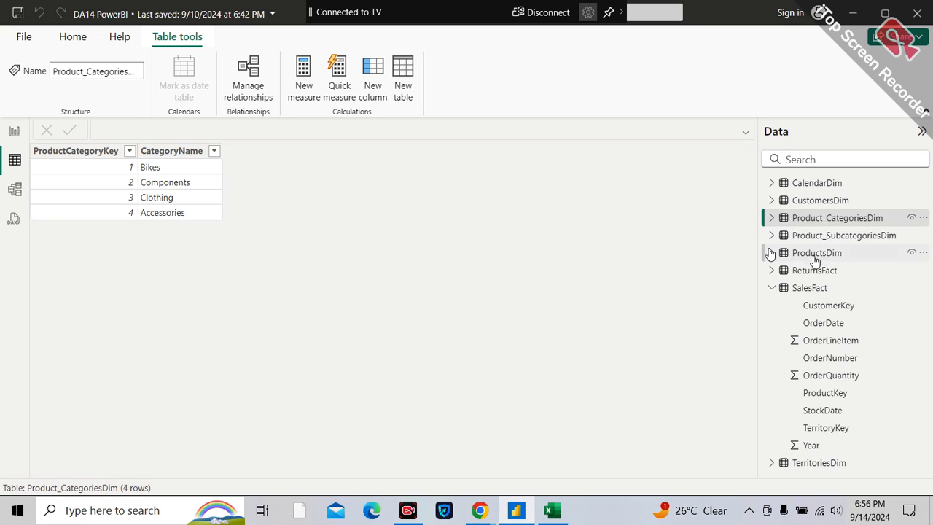
pyautogui.click(834, 236)
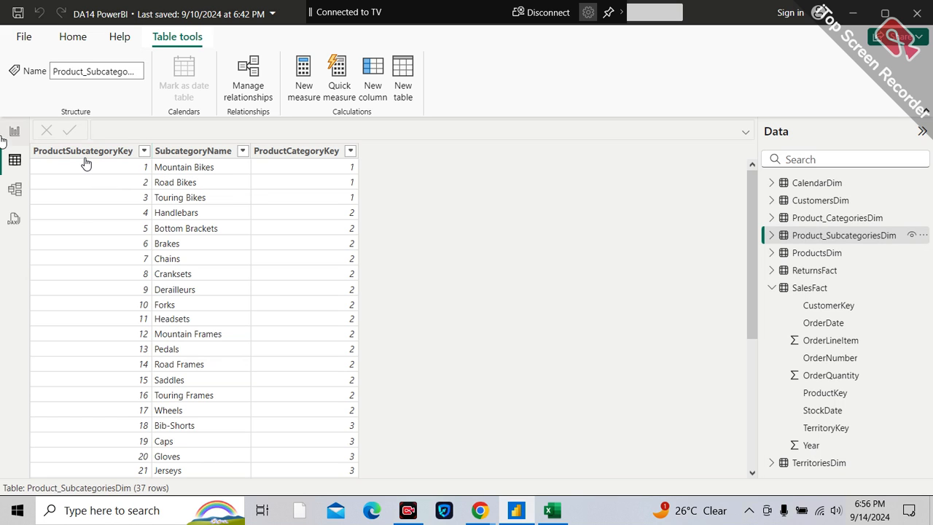
# Relate Product_CategoriesDim to Product_SubcategoriesDim on ProductCategoryKey as an active one-to-many relationship with single cross-filtering.
pyautogui.click(15, 191)
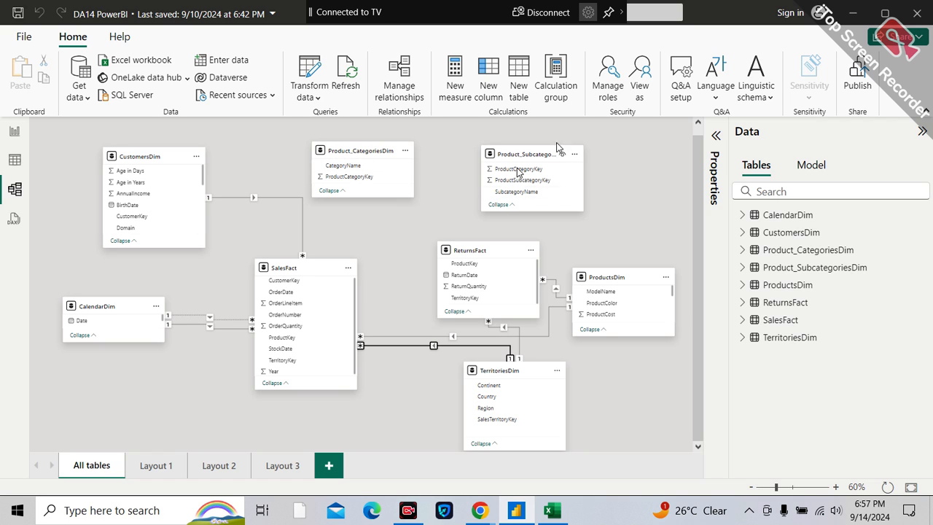
pyautogui.moveTo(513, 194)
pyautogui.moveTo(545, 163)
pyautogui.moveTo(611, 287)
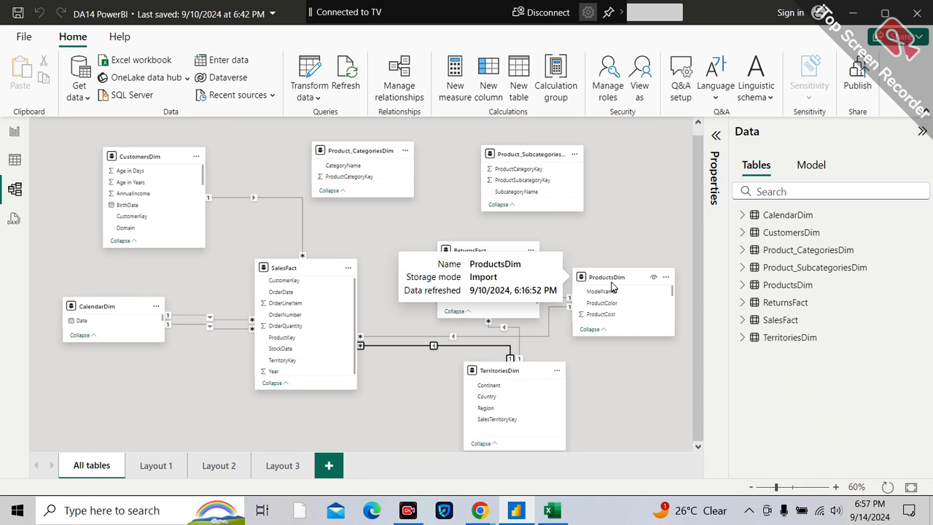
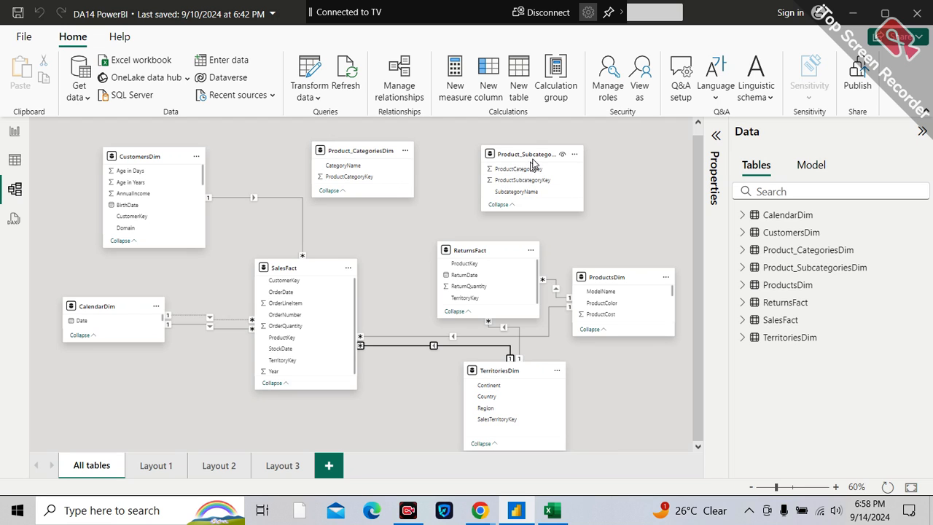
pyautogui.moveTo(364, 177); pyautogui.dragTo(530, 169)
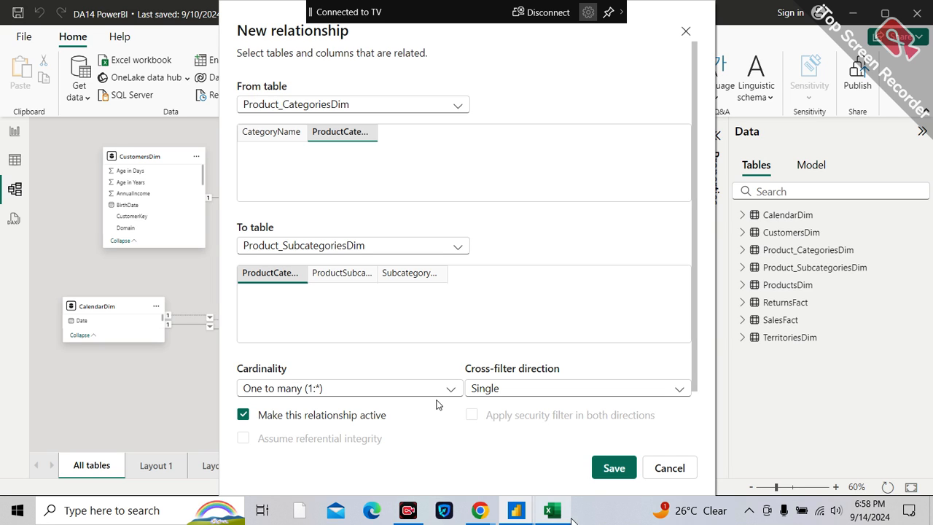
pyautogui.click(615, 473)
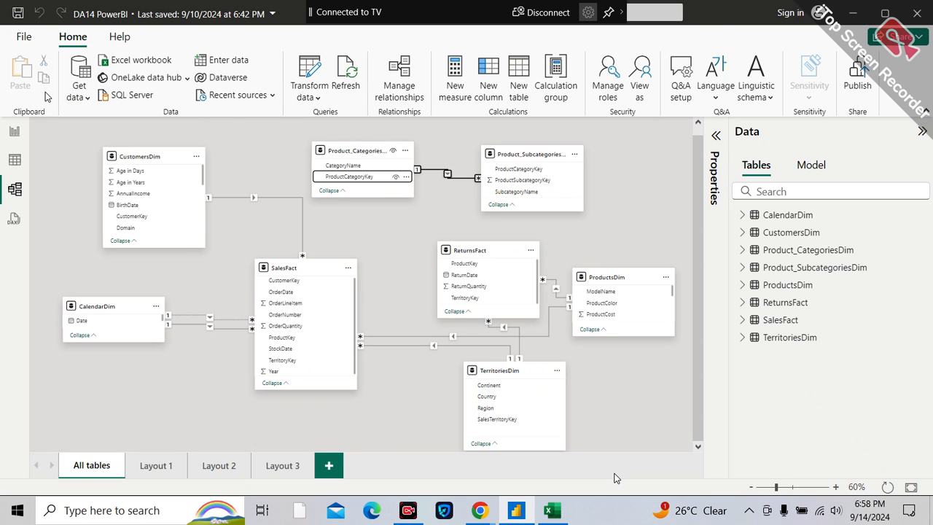
# Compare the ProductCategoryKey values in the Product_CategoriesDim and Product_SubcategoriesDim data tables.
pyautogui.click(10, 161)
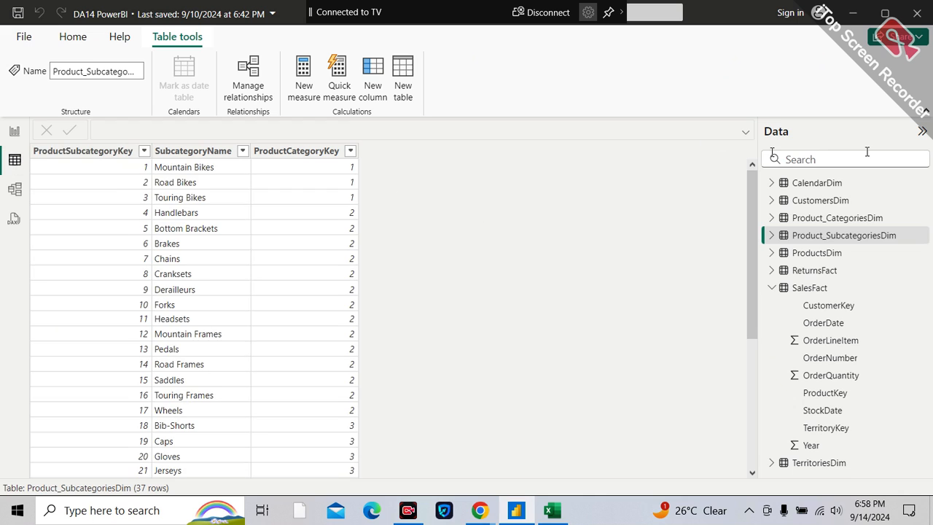
pyautogui.click(838, 219)
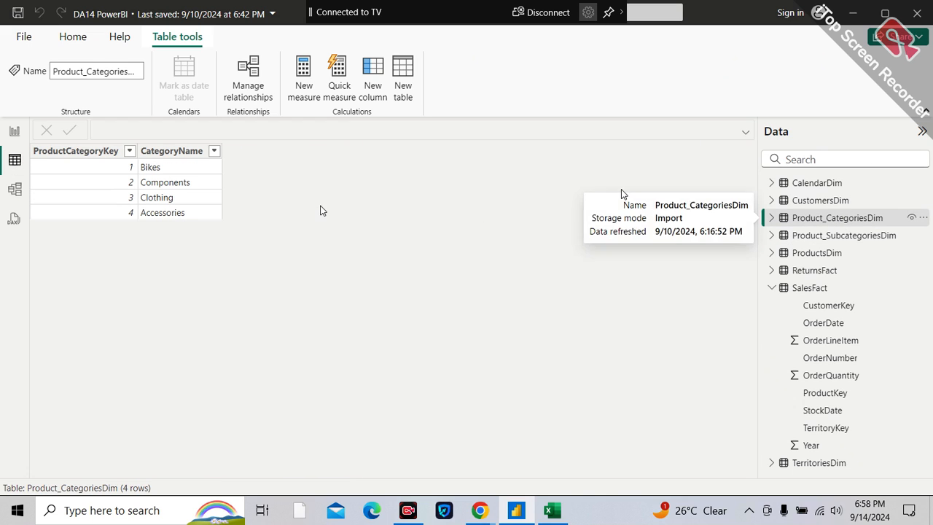
pyautogui.click(106, 152)
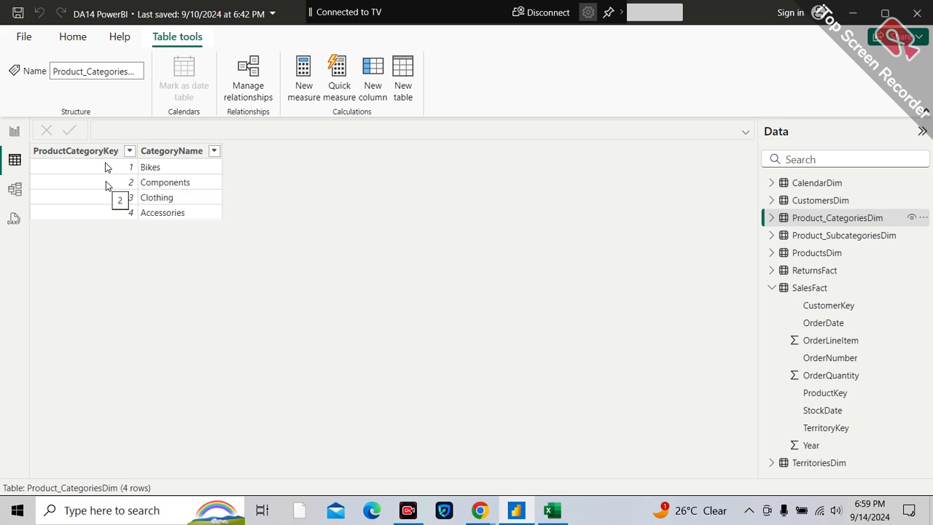
pyautogui.click(851, 235)
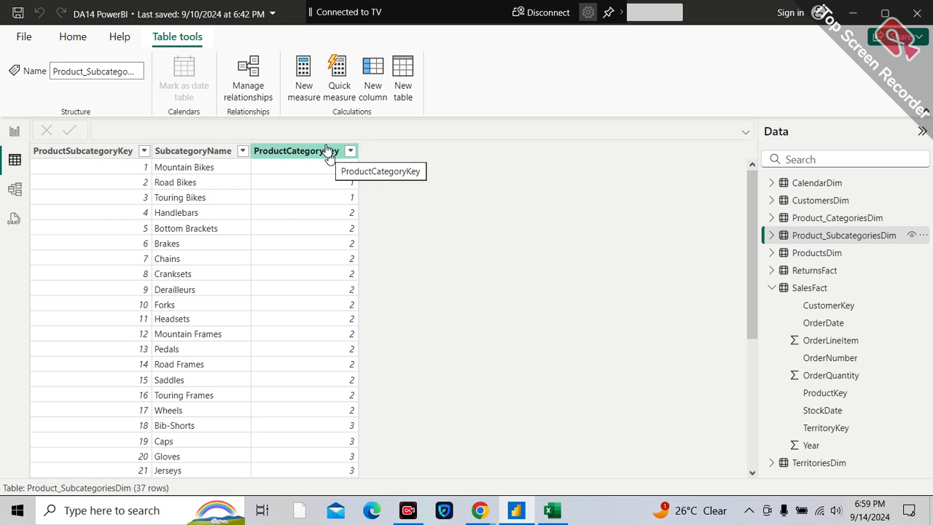
pyautogui.click(144, 151)
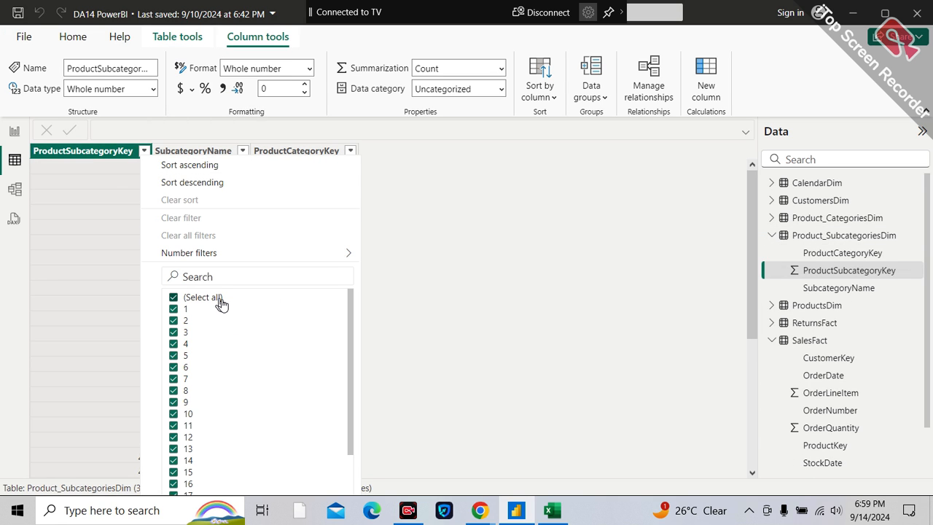
pyautogui.click(221, 304)
pyautogui.click(178, 309)
pyautogui.scroll(-3, 196, 324)
pyautogui.scroll(-1, 197, 325)
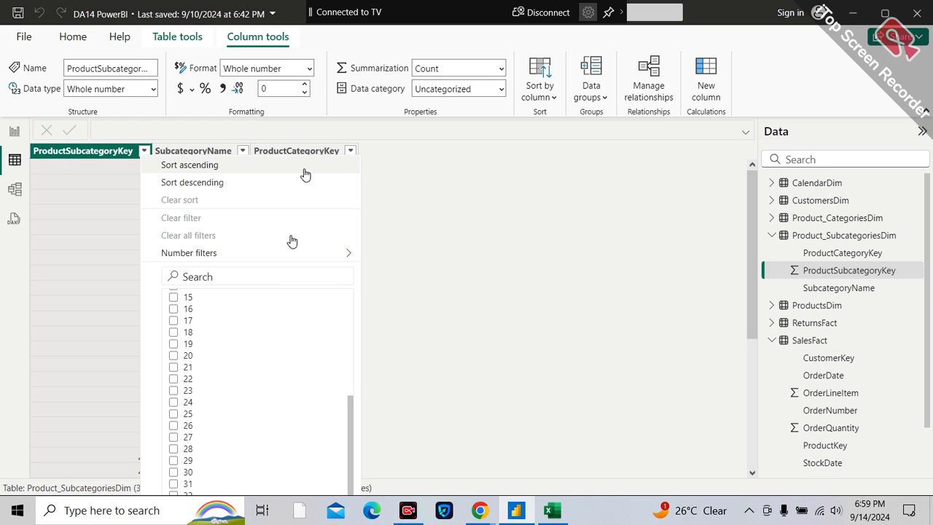
pyautogui.click(410, 284)
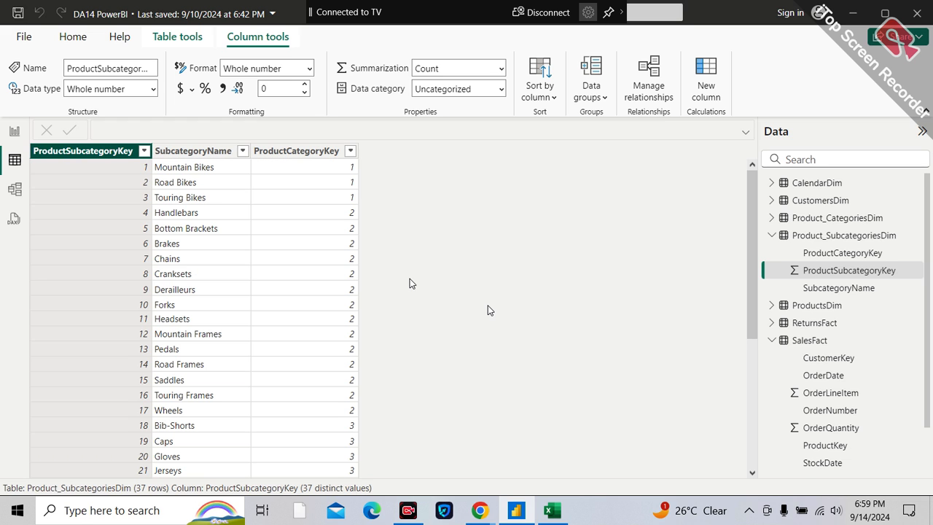
# Filter the Product_SubcategoriesDim data to ProductSubcategoryKey 1 only.
pyautogui.scroll(-2, 410, 284)
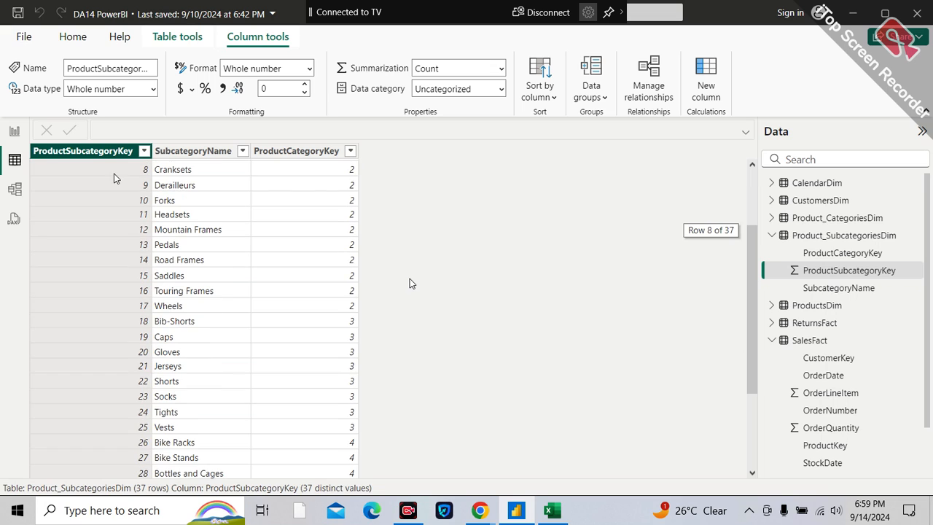
pyautogui.click(144, 152)
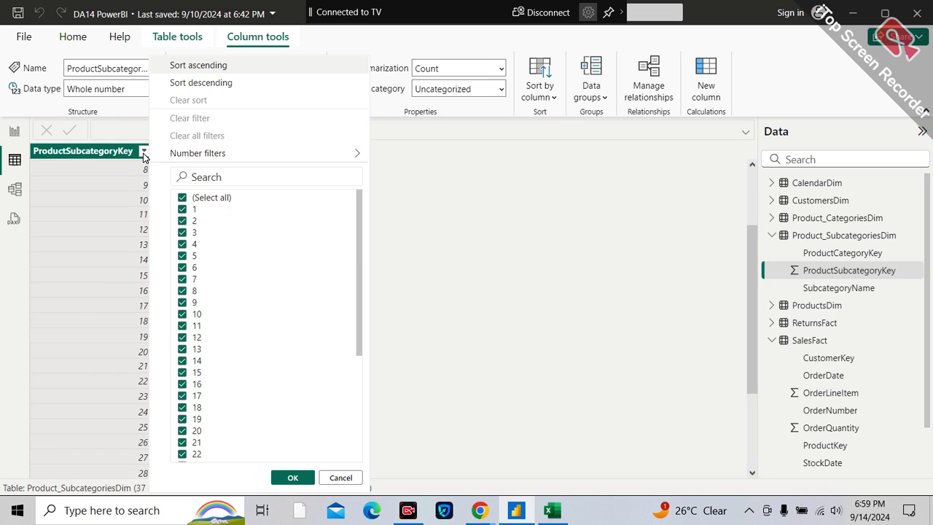
pyautogui.click(182, 198)
pyautogui.click(184, 209)
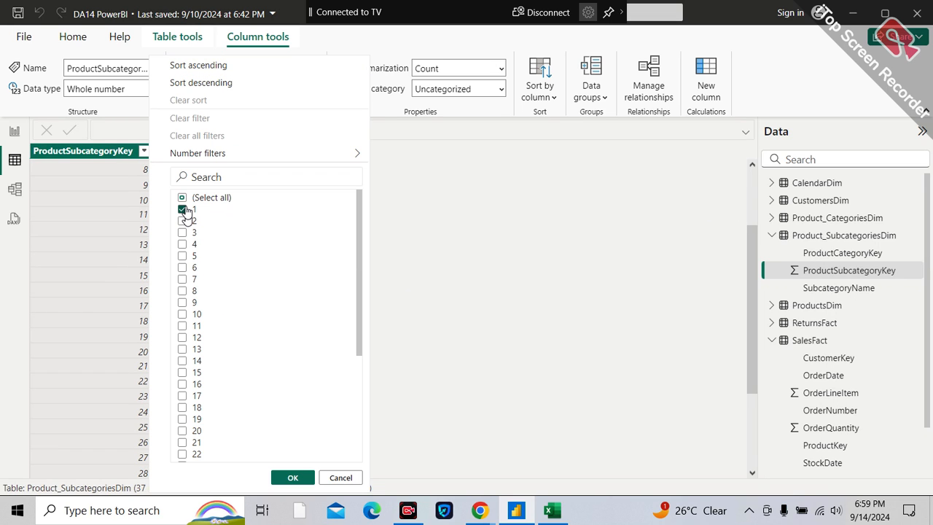
pyautogui.click(290, 477)
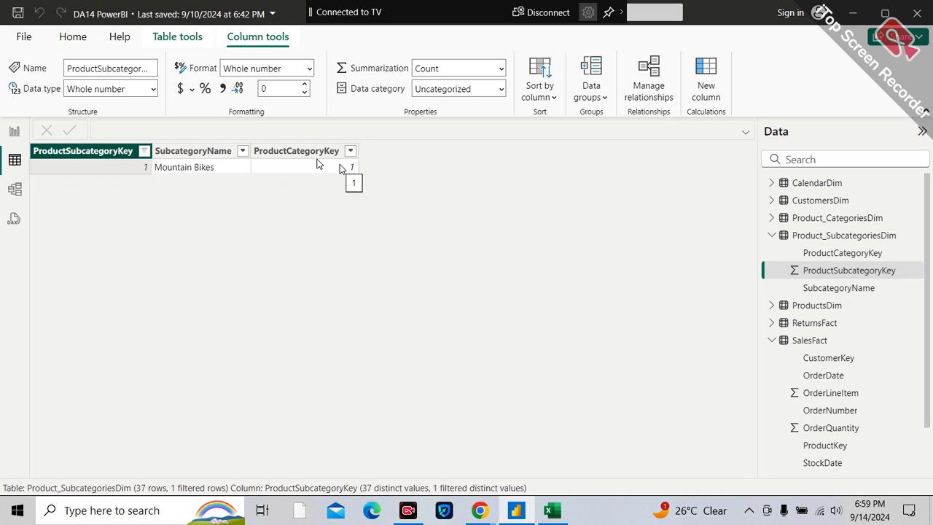
# Clear all filters from the Product_SubcategoriesDim data table.
pyautogui.click(144, 151)
pyautogui.click(102, 204)
pyautogui.click(144, 151)
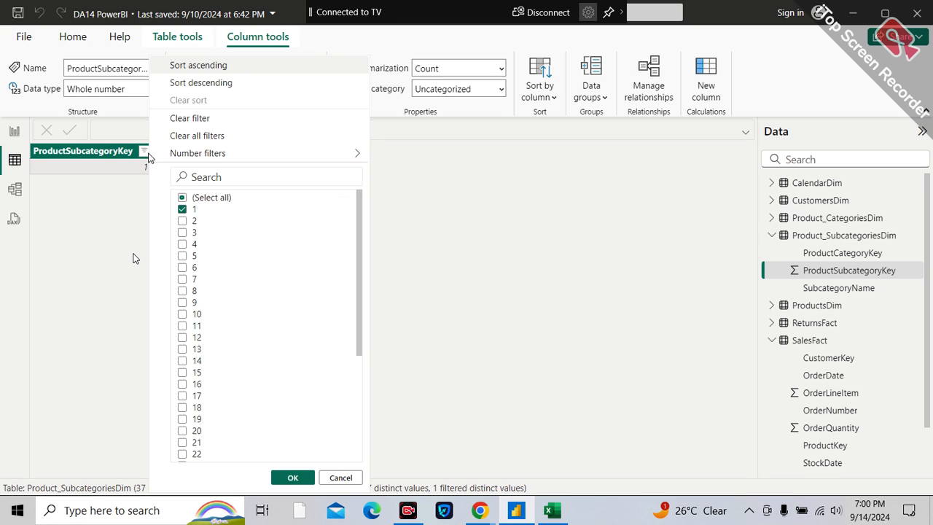
pyautogui.click(184, 210)
pyautogui.click(212, 135)
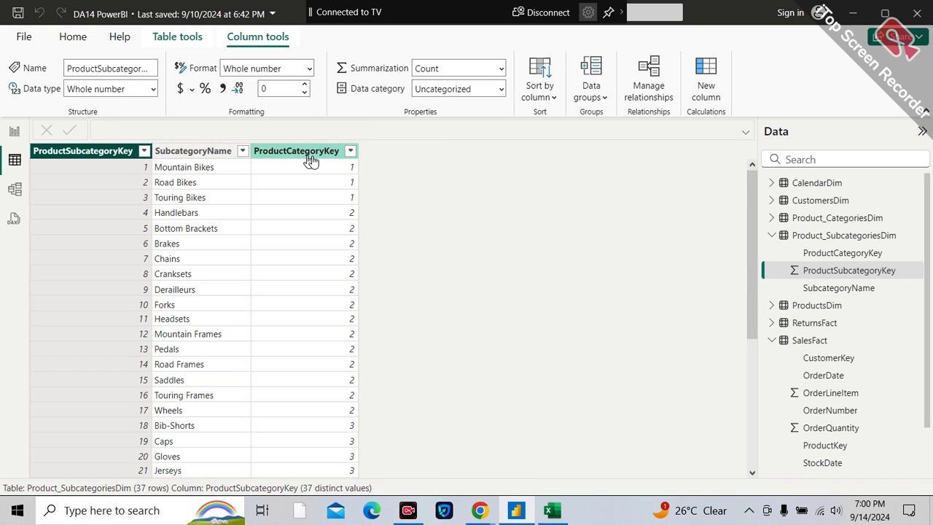
# Filter the Product_SubcategoriesDim data to ProductCategoryKey 1 only.
pyautogui.click(352, 151)
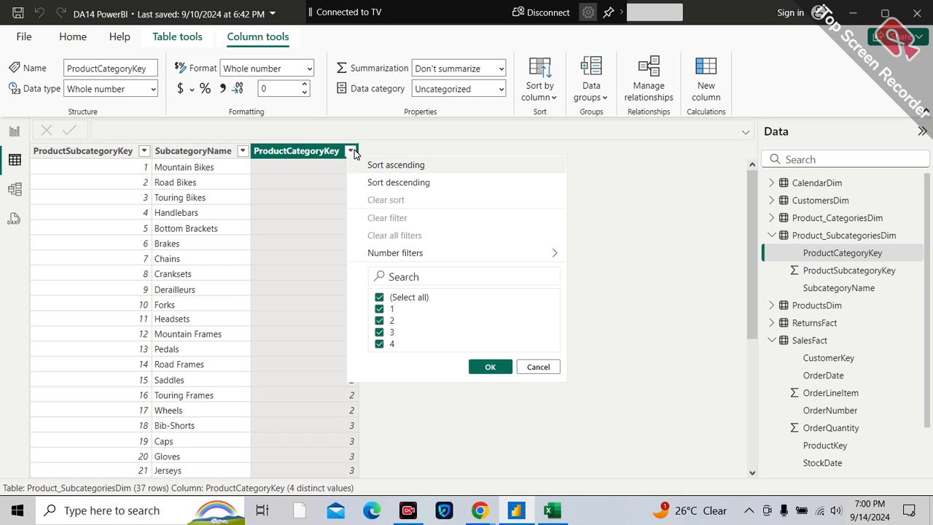
pyautogui.click(401, 299)
pyautogui.click(393, 309)
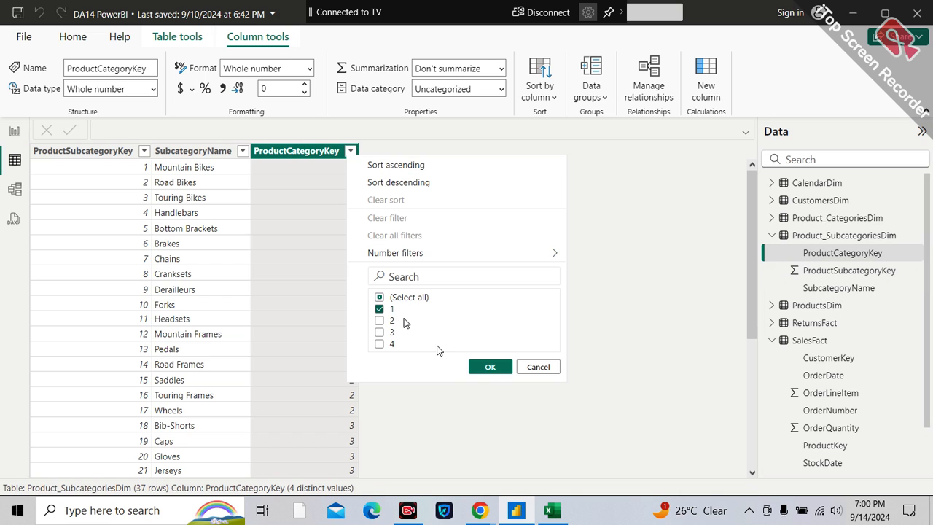
pyautogui.click(487, 370)
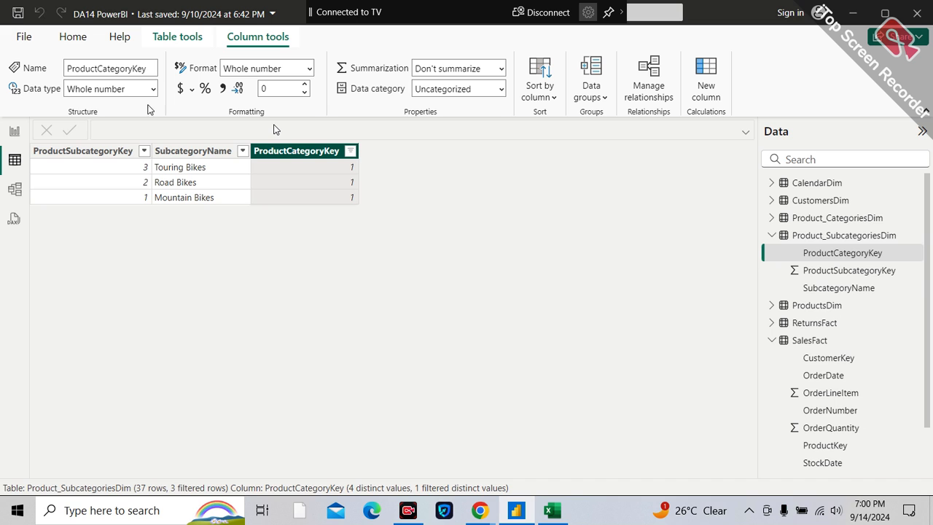
# Return to the model diagram and extend the ProductsDim table downward to expose its ProductSubcategoryKey field.
pyautogui.click(14, 188)
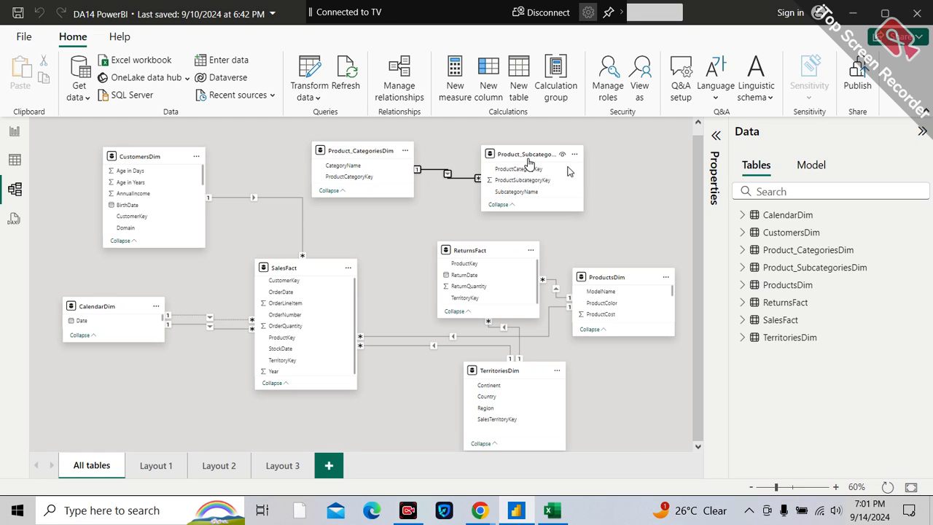
pyautogui.rightClick(602, 303)
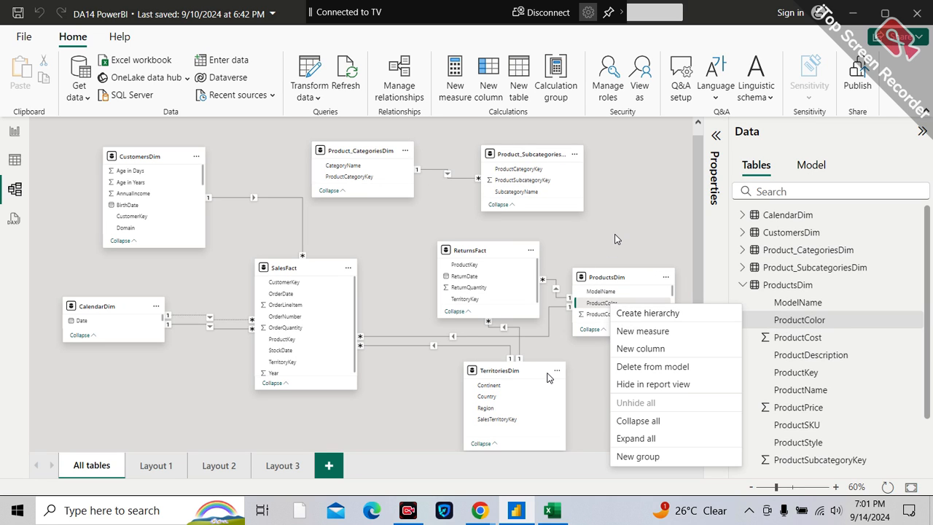
pyautogui.click(549, 377)
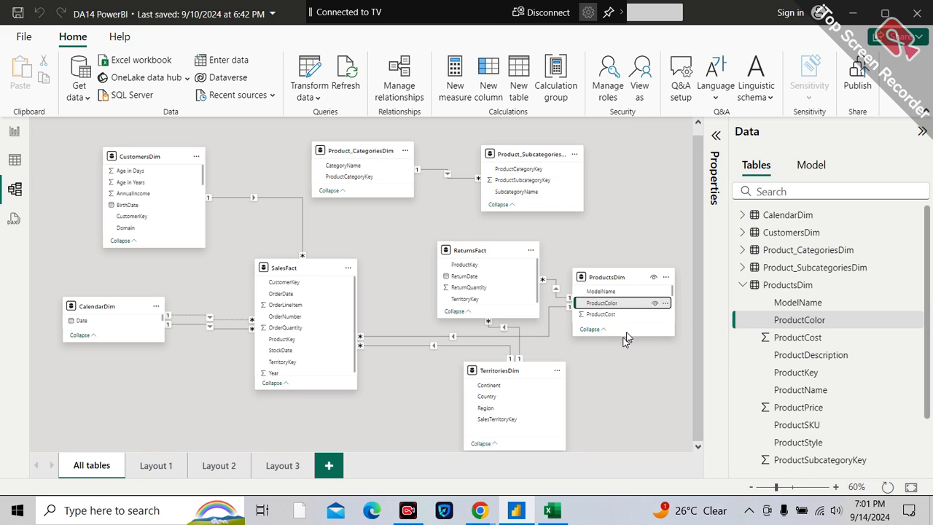
pyautogui.moveTo(622, 337); pyautogui.dragTo(633, 431)
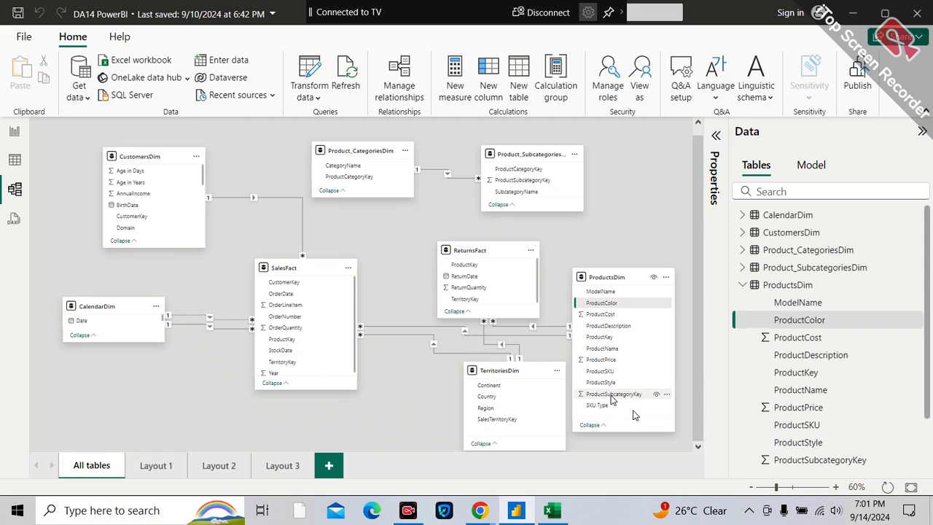
# Relate Product_SubcategoriesDim to ProductsDim on ProductSubcategoryKey as an active one-to-many relationship with single cross-filtering, and return to the report.
pyautogui.moveTo(537, 180); pyautogui.dragTo(658, 395)
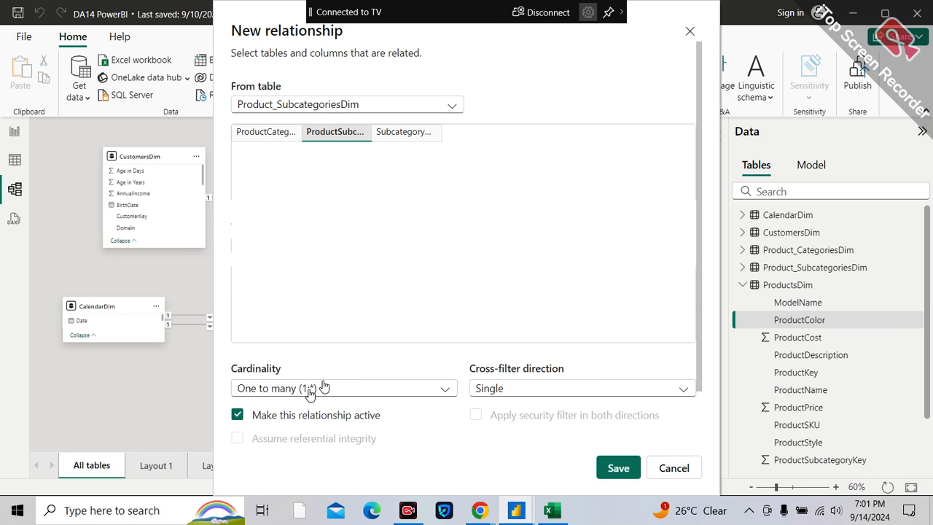
pyautogui.click(615, 466)
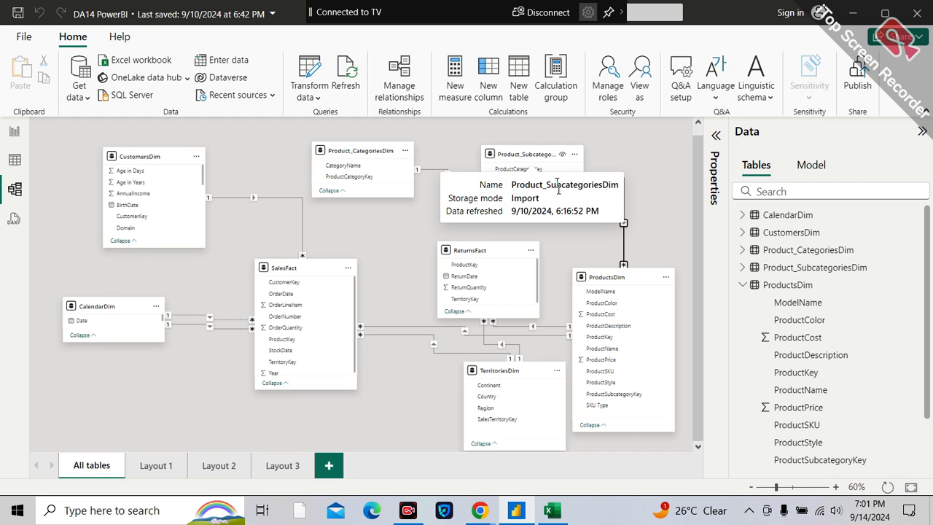
pyautogui.click(623, 266)
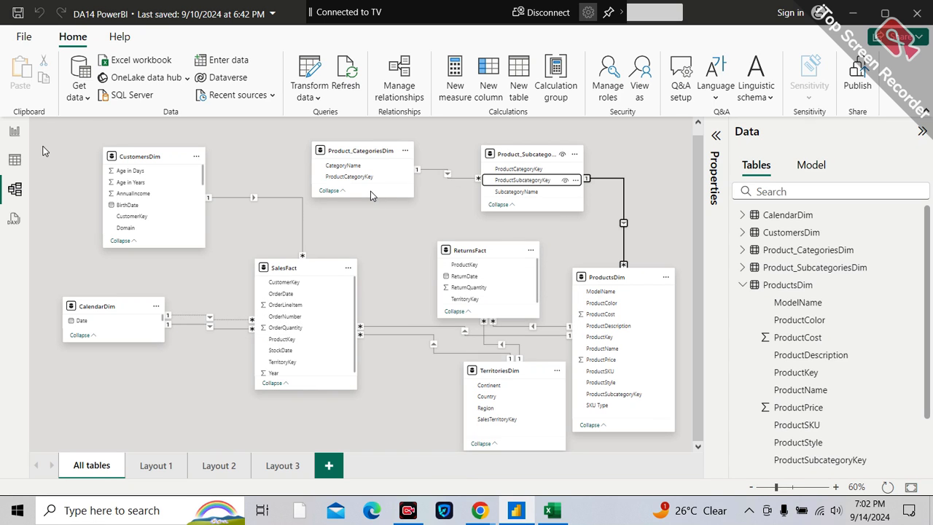
pyautogui.click(14, 134)
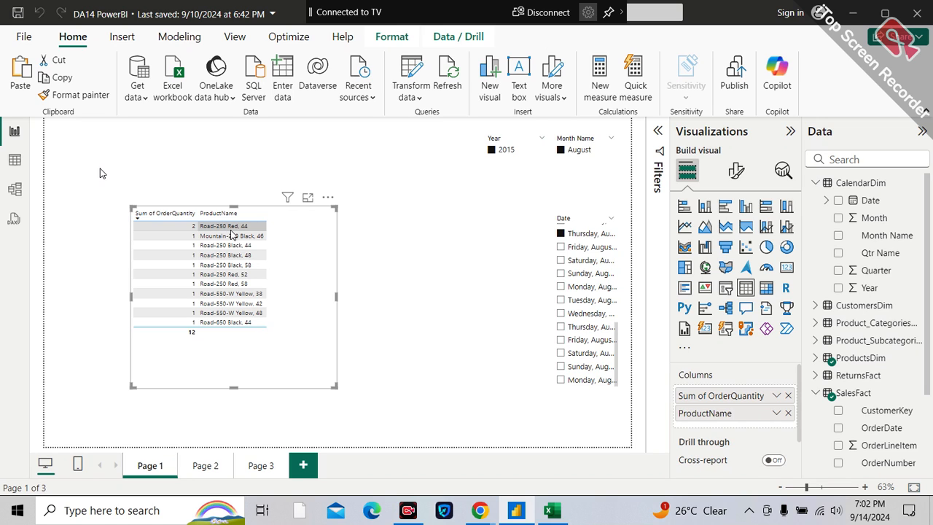
# Add CategoryName from Product_CategoriesDim as a column after ProductName in the order quantity table.
pyautogui.click(818, 183)
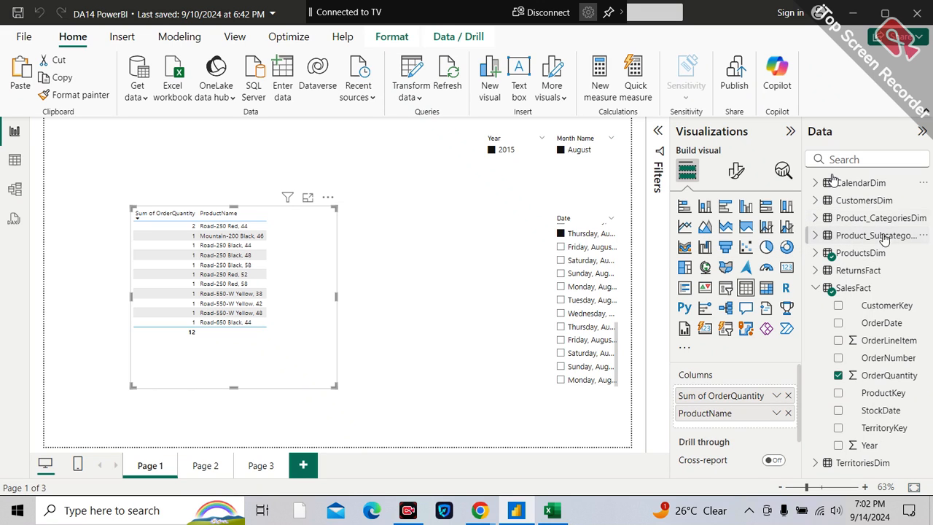
pyautogui.click(816, 218)
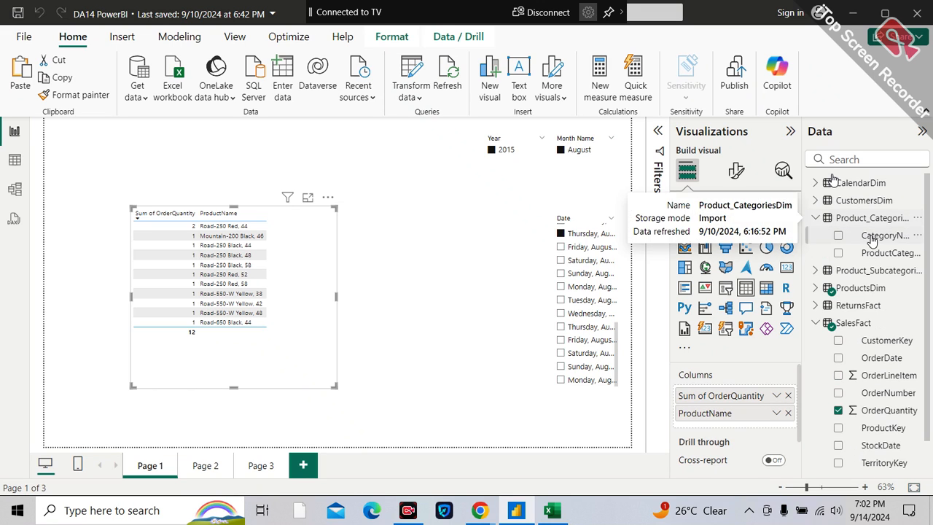
pyautogui.moveTo(878, 242); pyautogui.dragTo(752, 429)
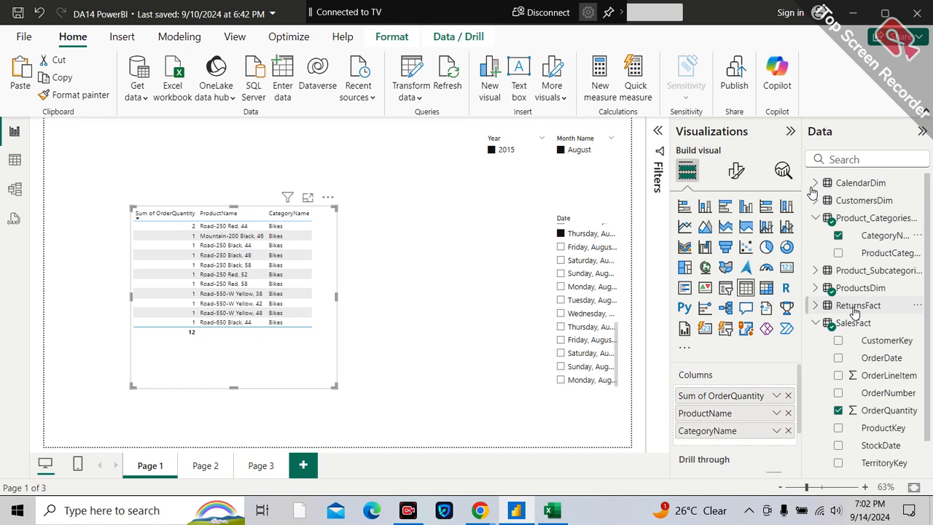
# Add SubcategoryName from Product_SubcategoriesDim after CategoryName in the table visual and enlarge the visual to fit all four columns.
pyautogui.click(816, 271)
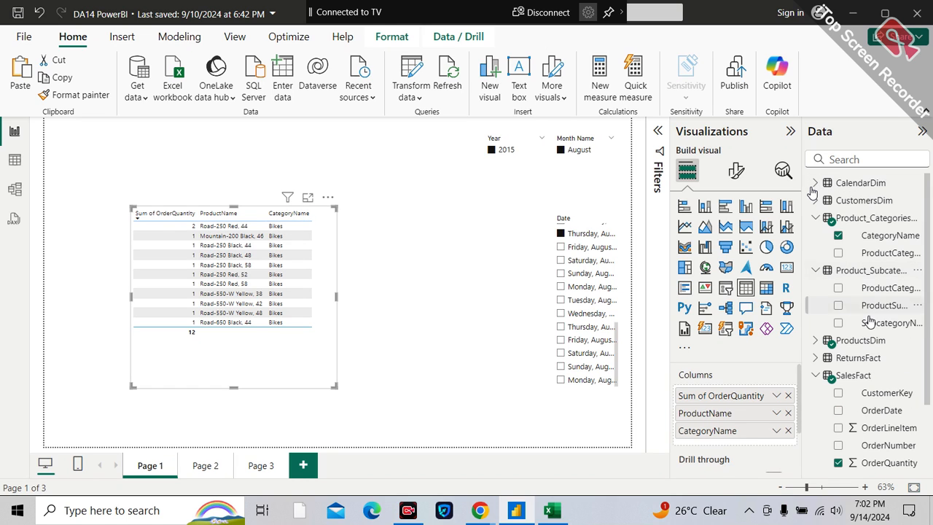
pyautogui.moveTo(886, 325); pyautogui.dragTo(783, 446)
pyautogui.moveTo(335, 386); pyautogui.dragTo(404, 400)
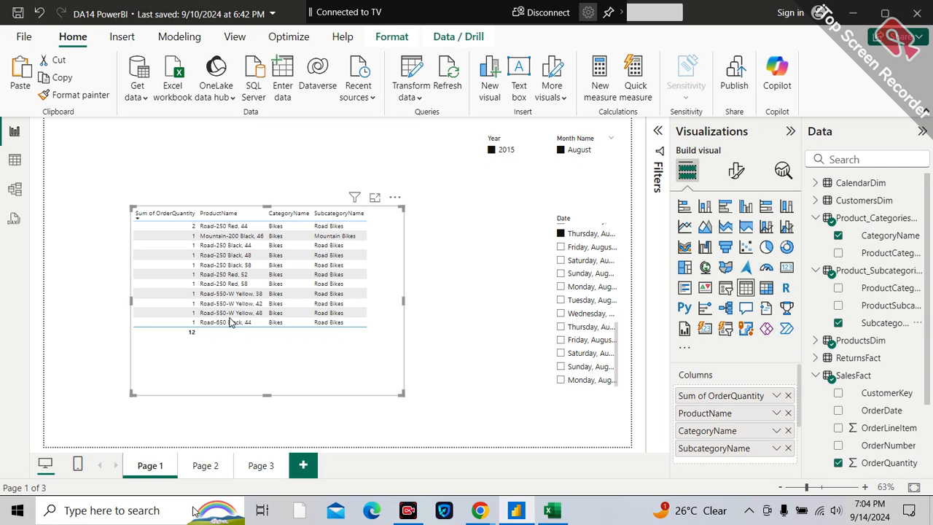
# Review the relationships between the fact and dimension tables in the model diagram, and return to the report page.
pyautogui.click(15, 191)
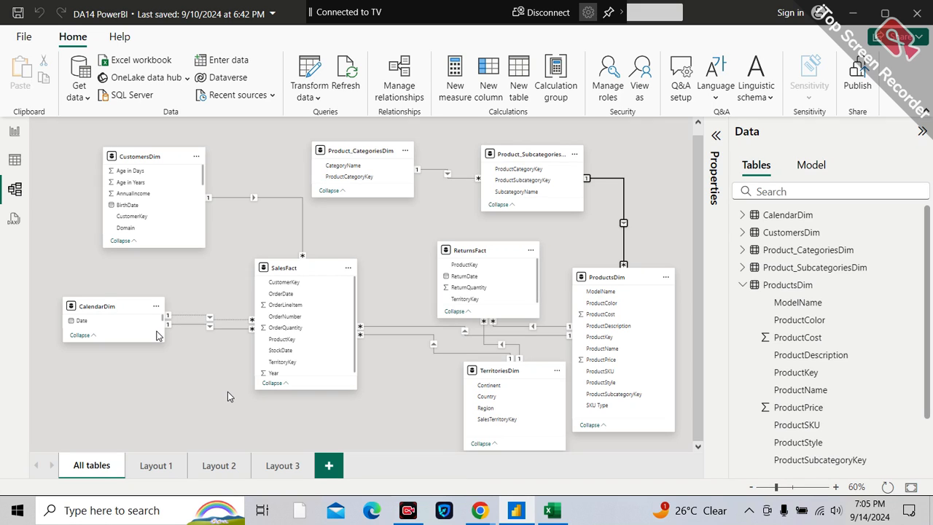
pyautogui.click(15, 139)
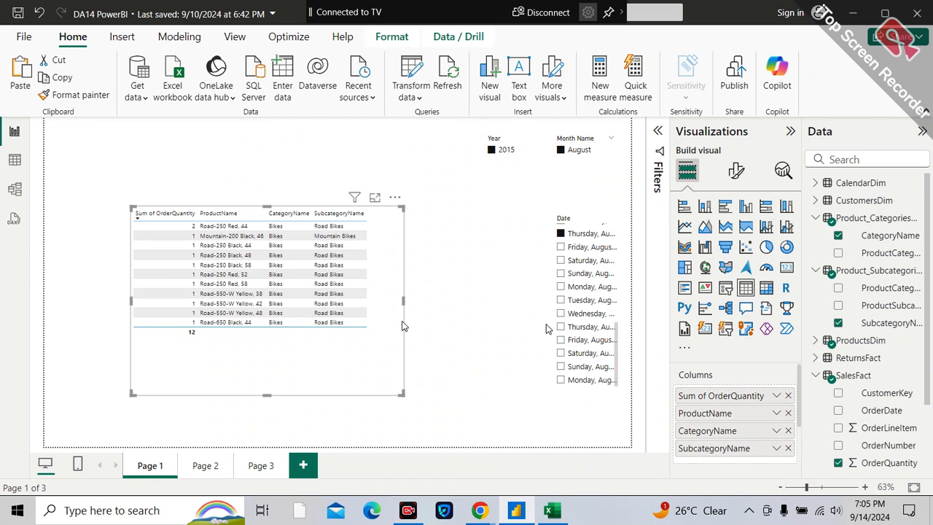